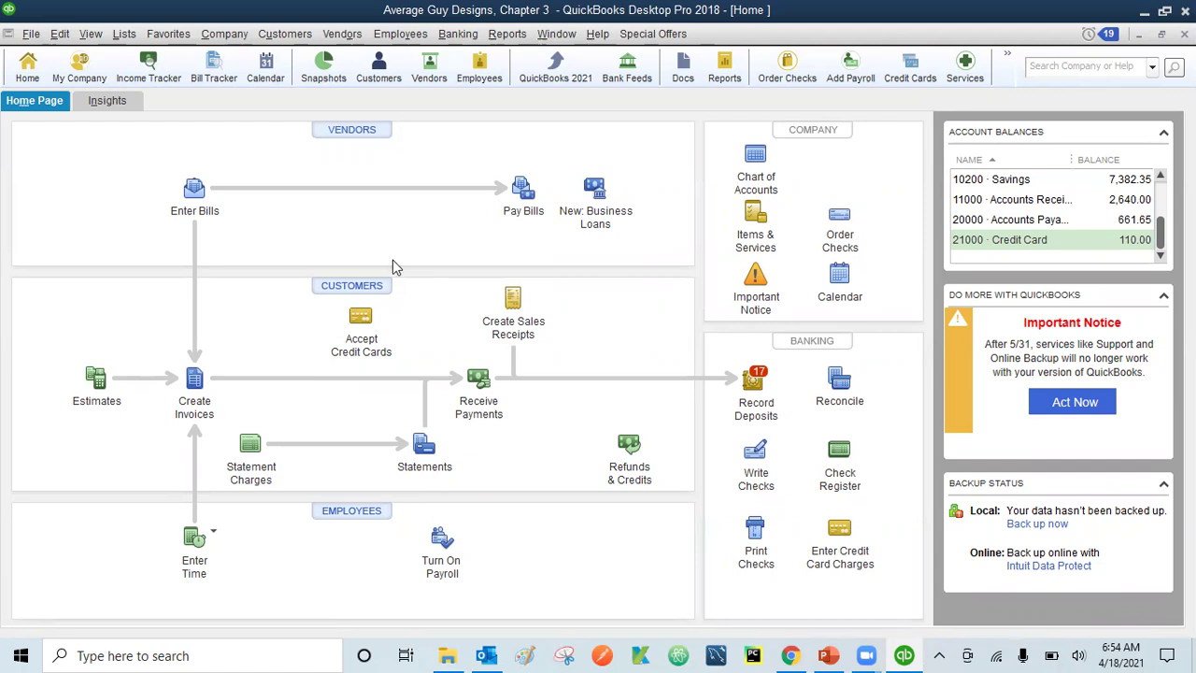
- Open the Chart of Accounts and start a new account from the Edit menu
left_click(753, 166)
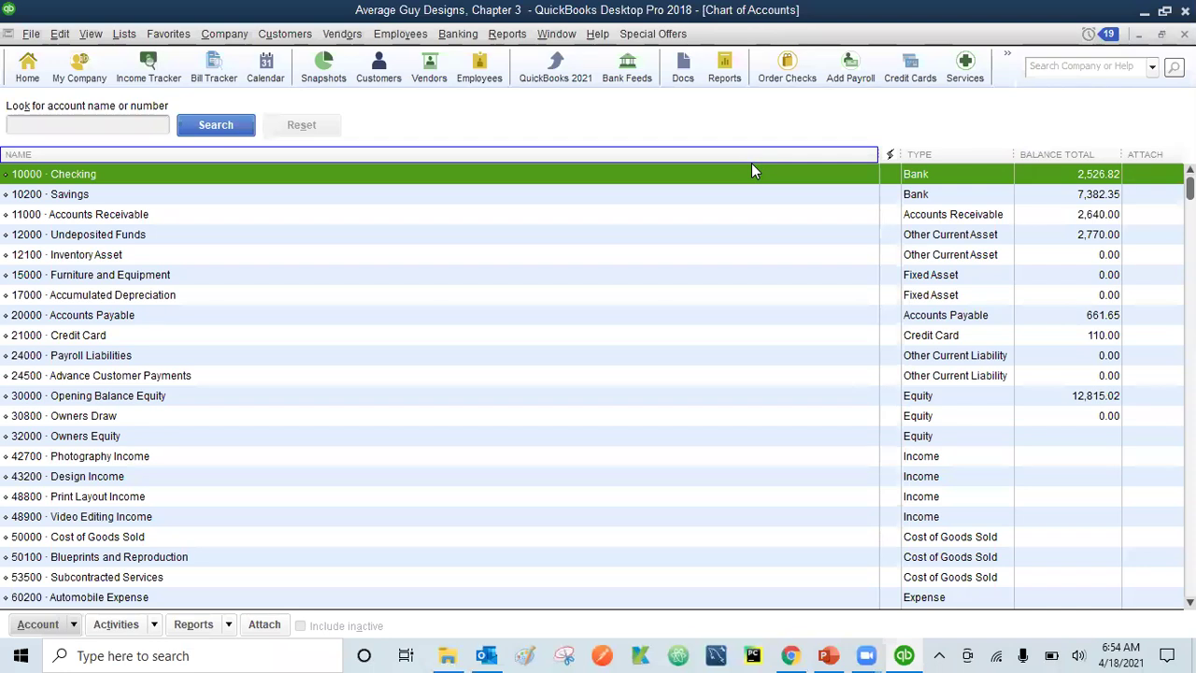
left_click(60, 35)
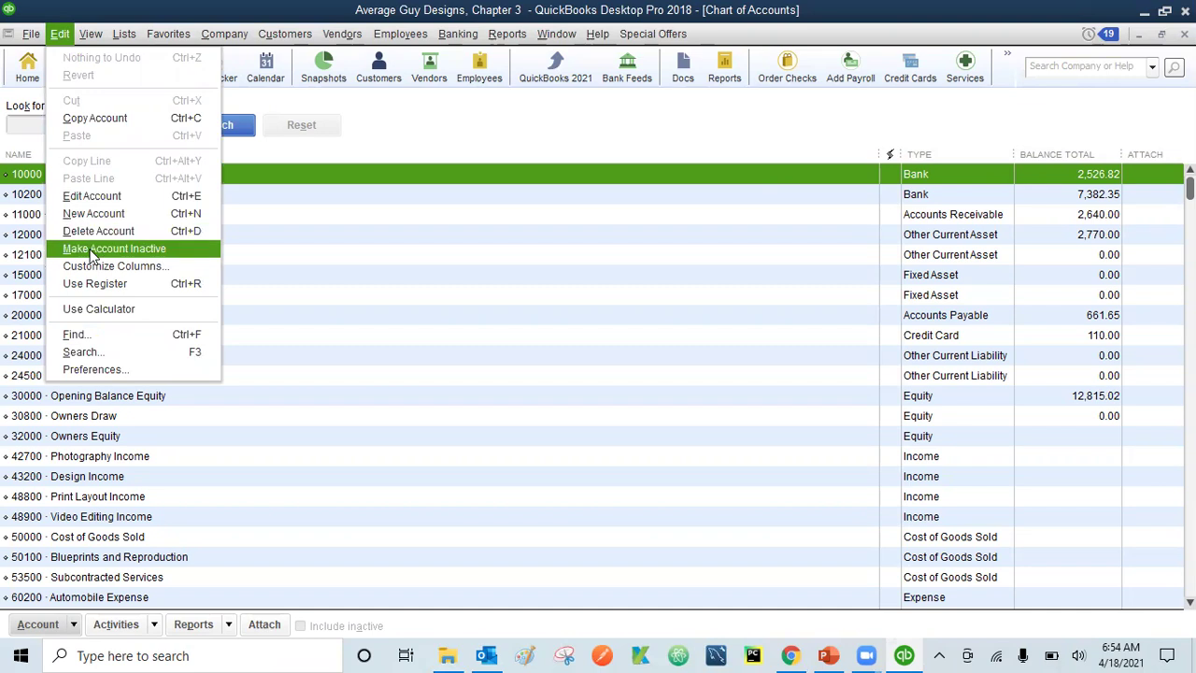
left_click(66, 35)
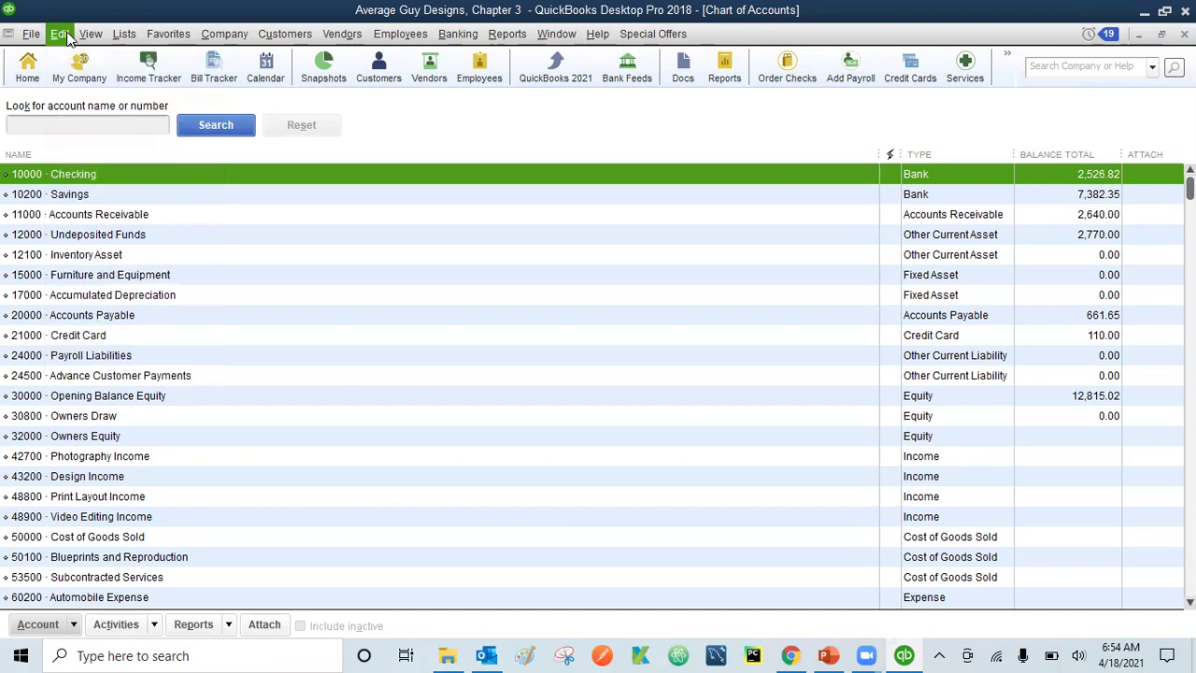
left_click(73, 624)
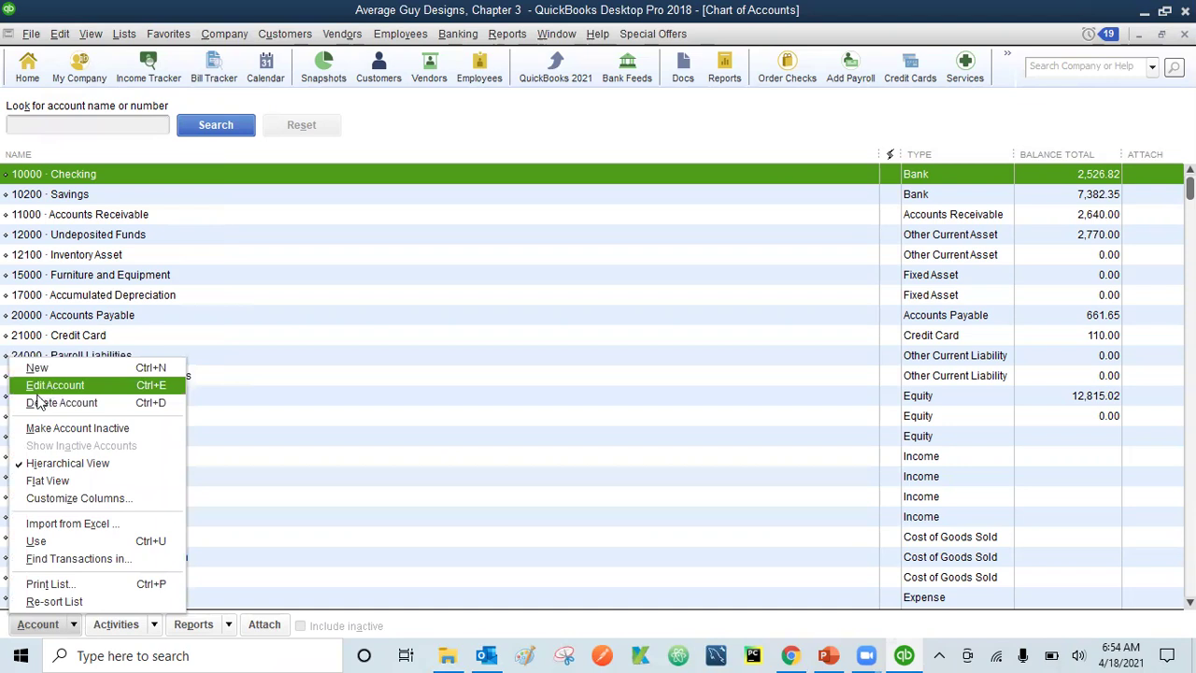
left_click(79, 624)
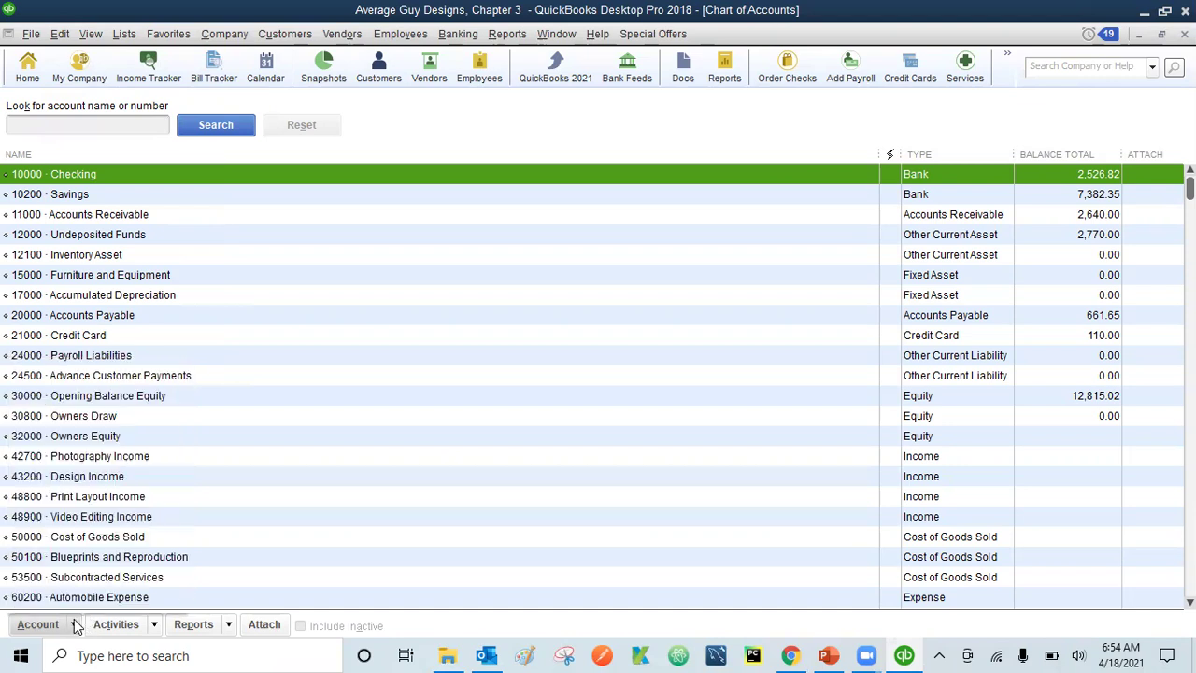
right_click(126, 176)
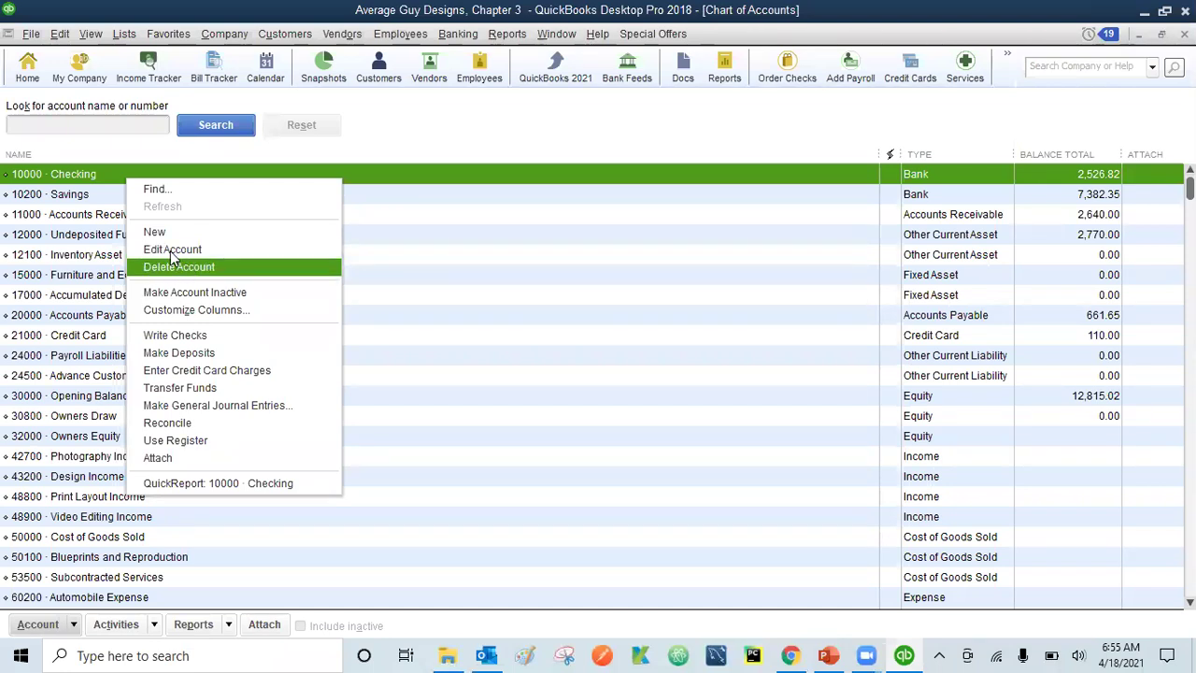
left_click(90, 174)
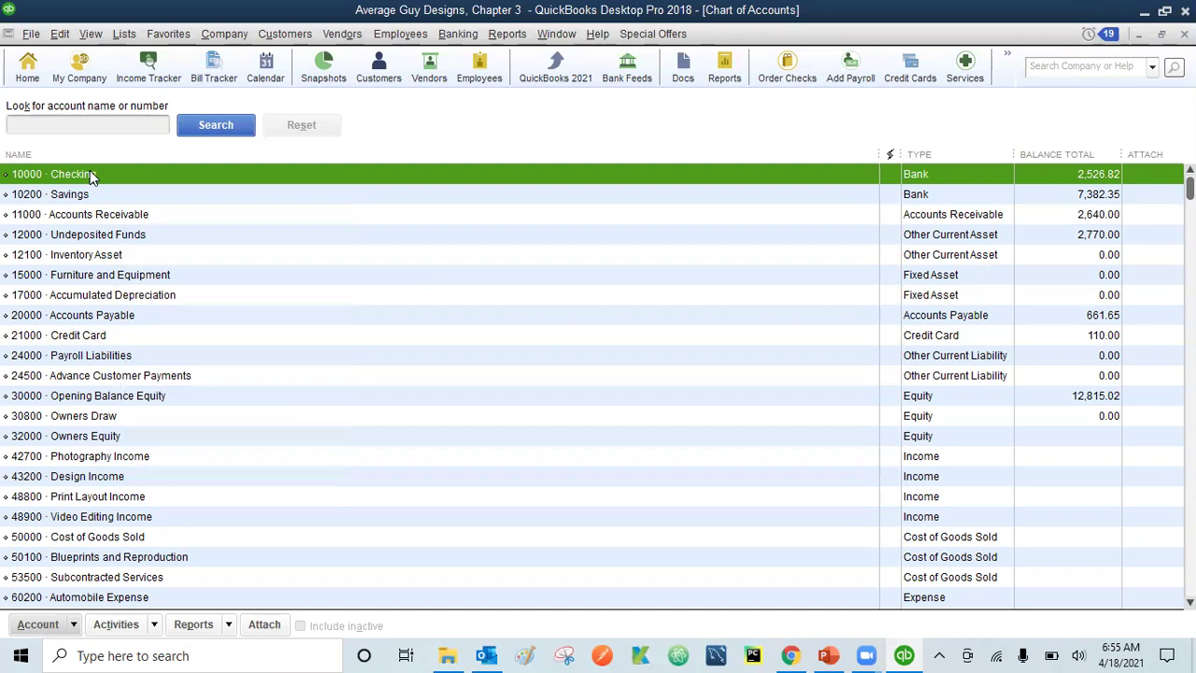
left_click(60, 34)
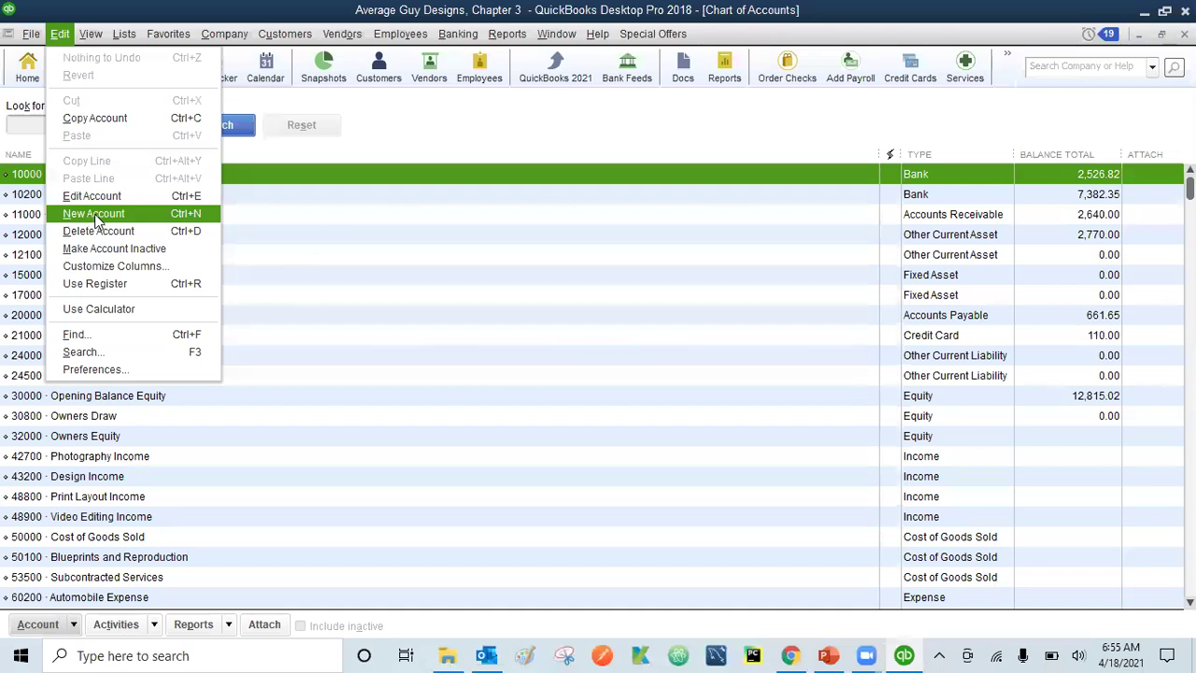
left_click(96, 217)
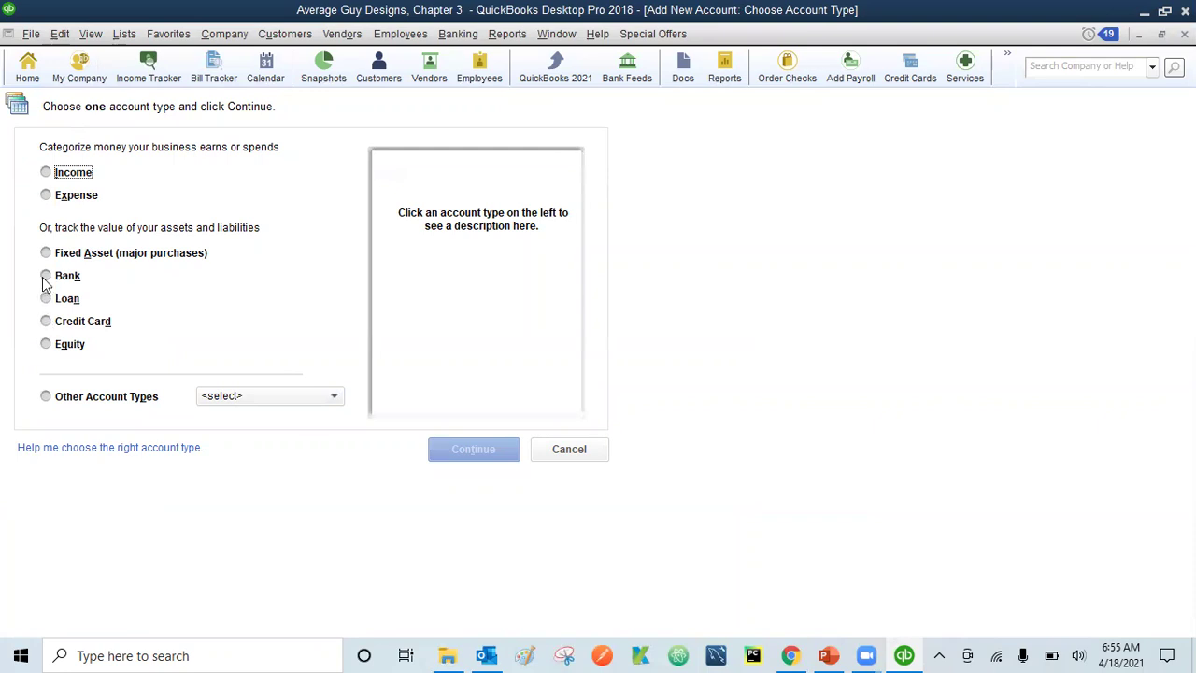
- Choose Bank as the new account's type and continue to its details
left_click(45, 278)
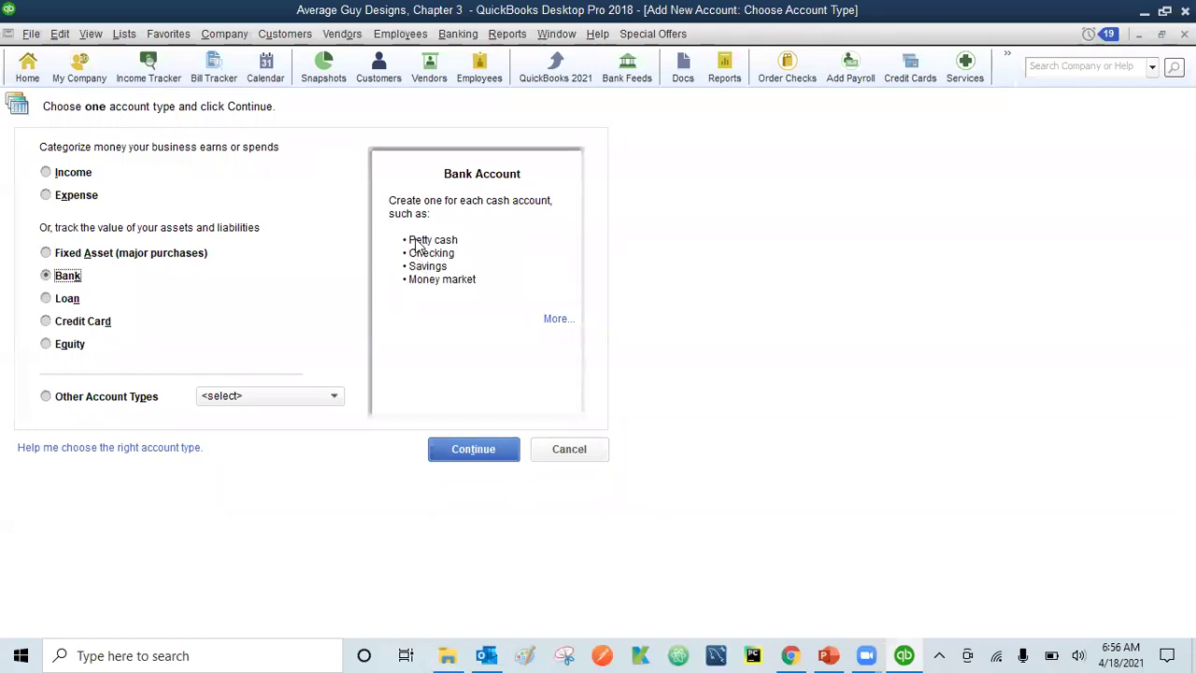
left_click(471, 451)
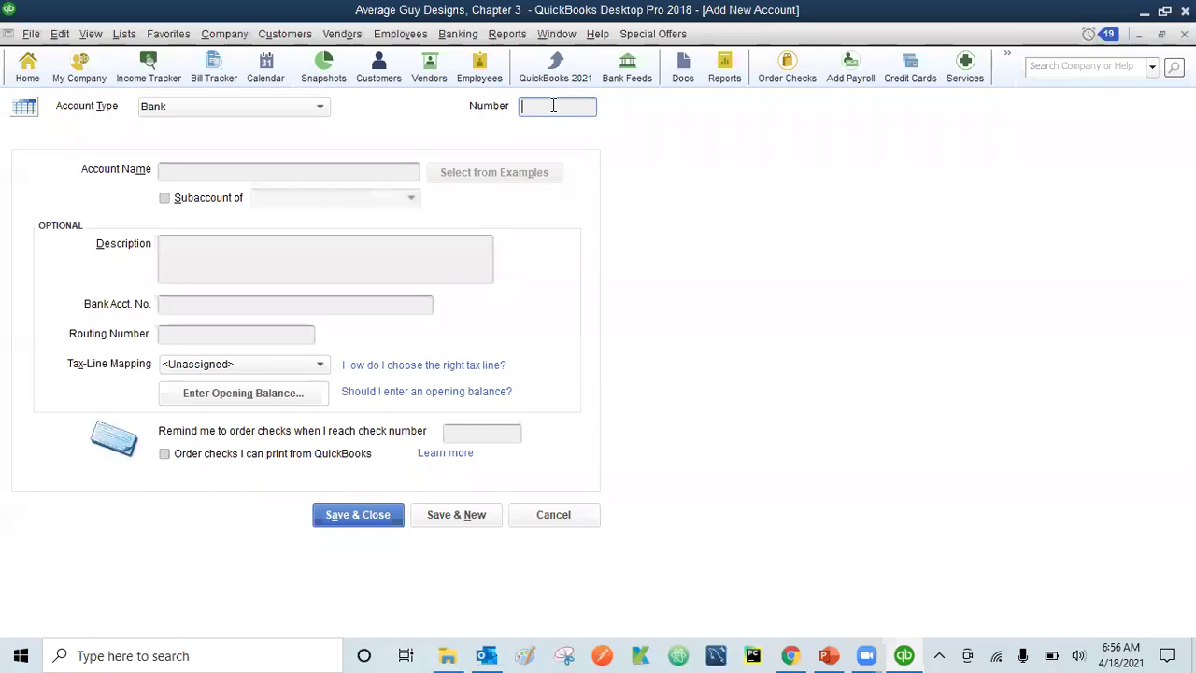
- Enter 10100 as the new bank account's number
type("10100")
- Name the account 'BOA Checking Account'
left_click(204, 175)
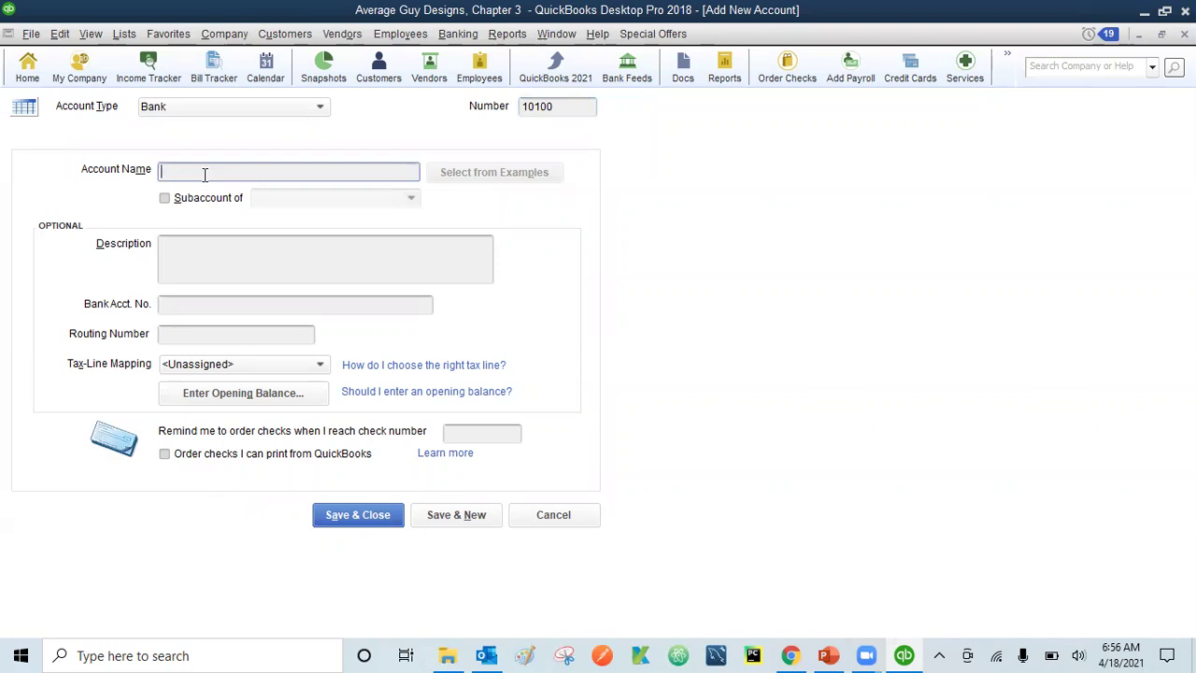
type("Checking Account")
key("Home")
type("WF")
key("BackSpace")
key("BackSpace")
key("BackSpace")
type("Citi")
key("BackSpace")
key("BackSpace")
key("BackSpace")
key("BackSpace")
type("iti")
key("BackSpace")
key("BackSpace")
key("BackSpace")
key("BackSpace")
type("BOA")
left_click(203, 247)
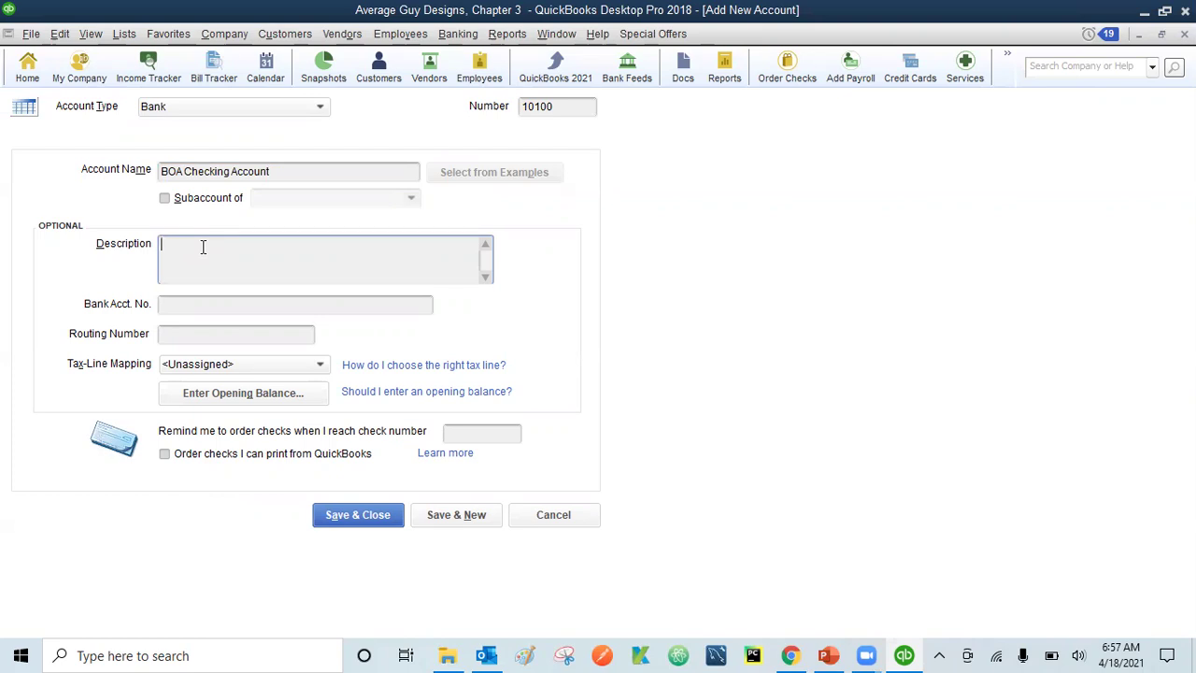
- Describe the account as 'Salary Account', enter the bank account number, and open opening-balance entry
type("alary Account")
left_click(176, 307)
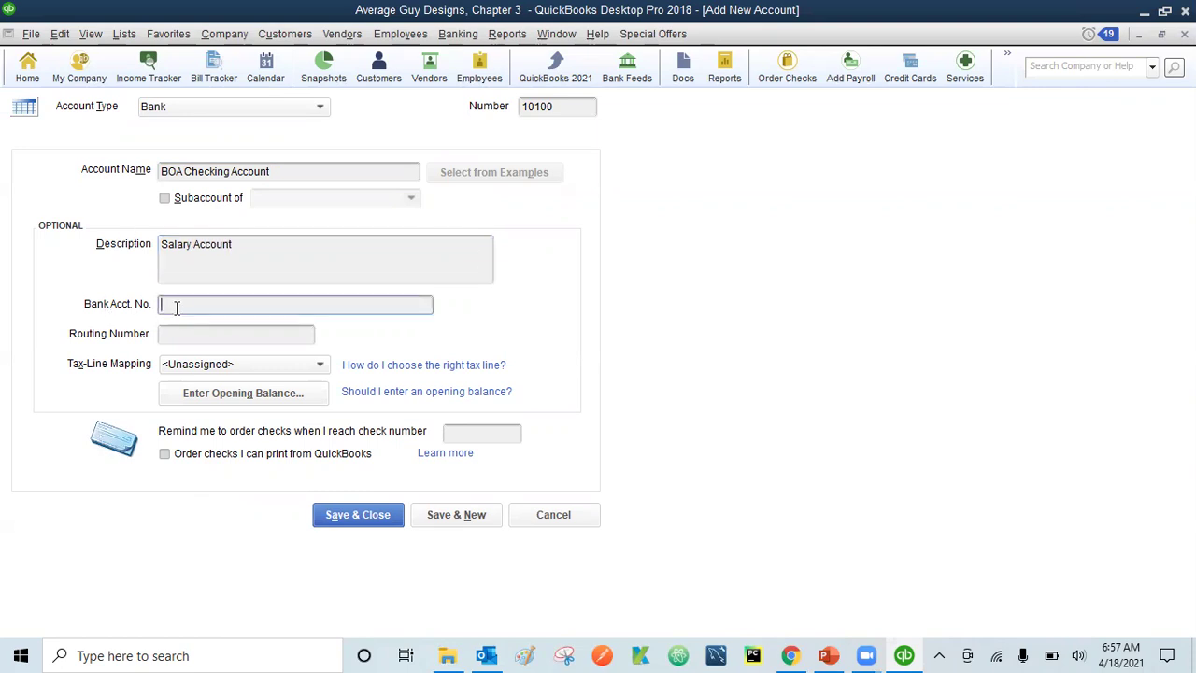
type("1234567890")
left_click(214, 396)
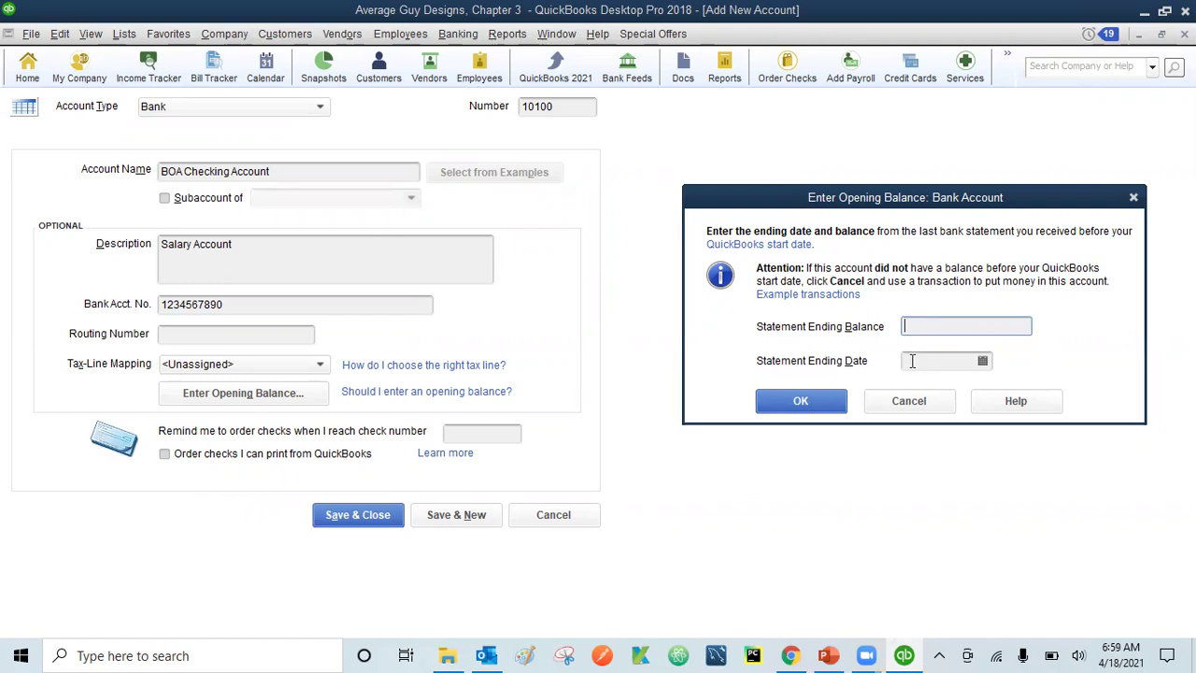
- Skip the opening balance and save 10100 BOA Checking Account
left_click(908, 399)
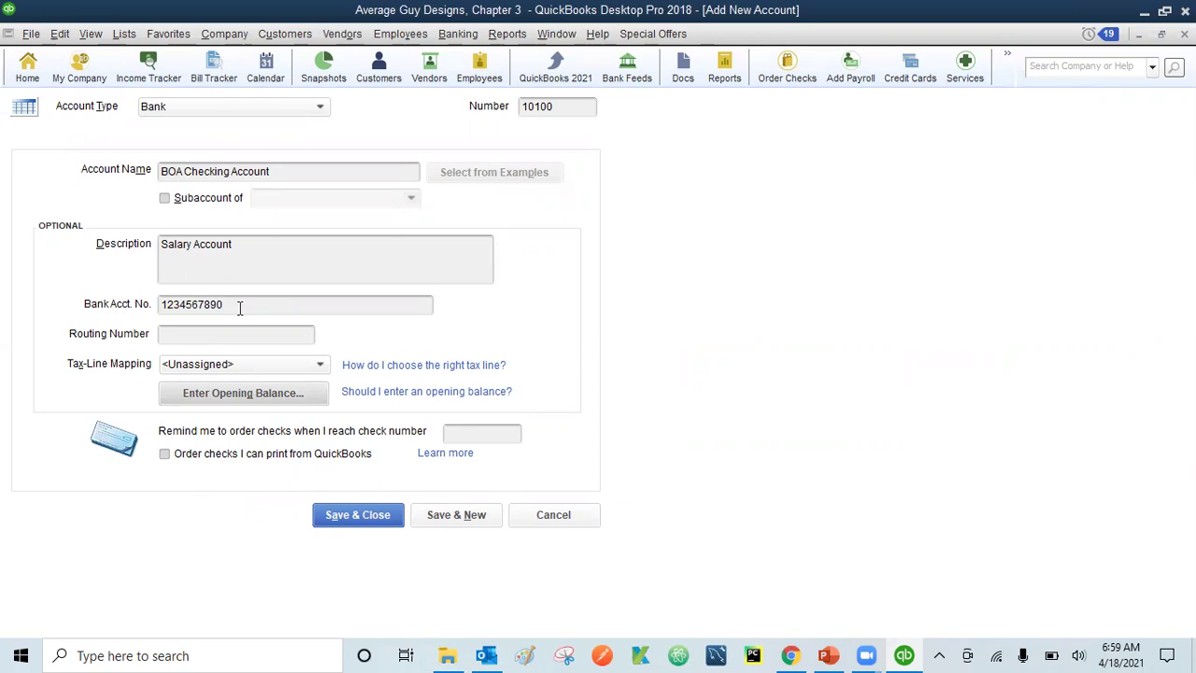
left_click(356, 517)
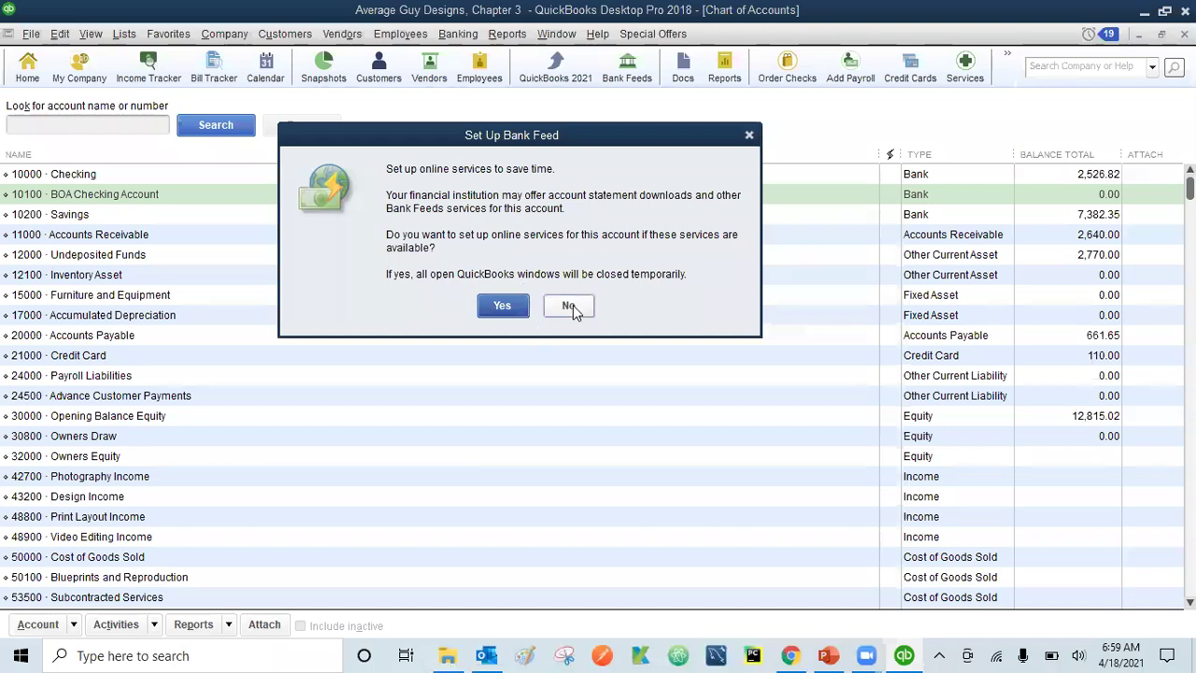
- Decline online bank feed setup for BOA Checking Account
left_click(570, 306)
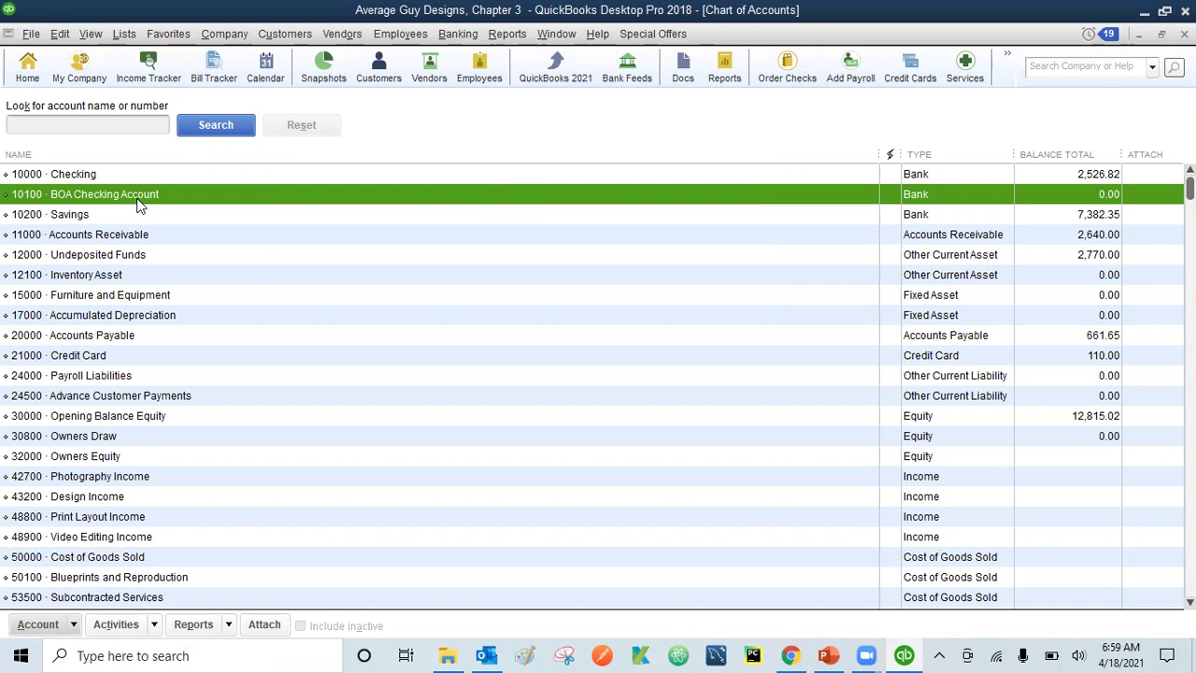
- Start another new account via the right-click menu on BOA Checking Account
left_click(59, 36)
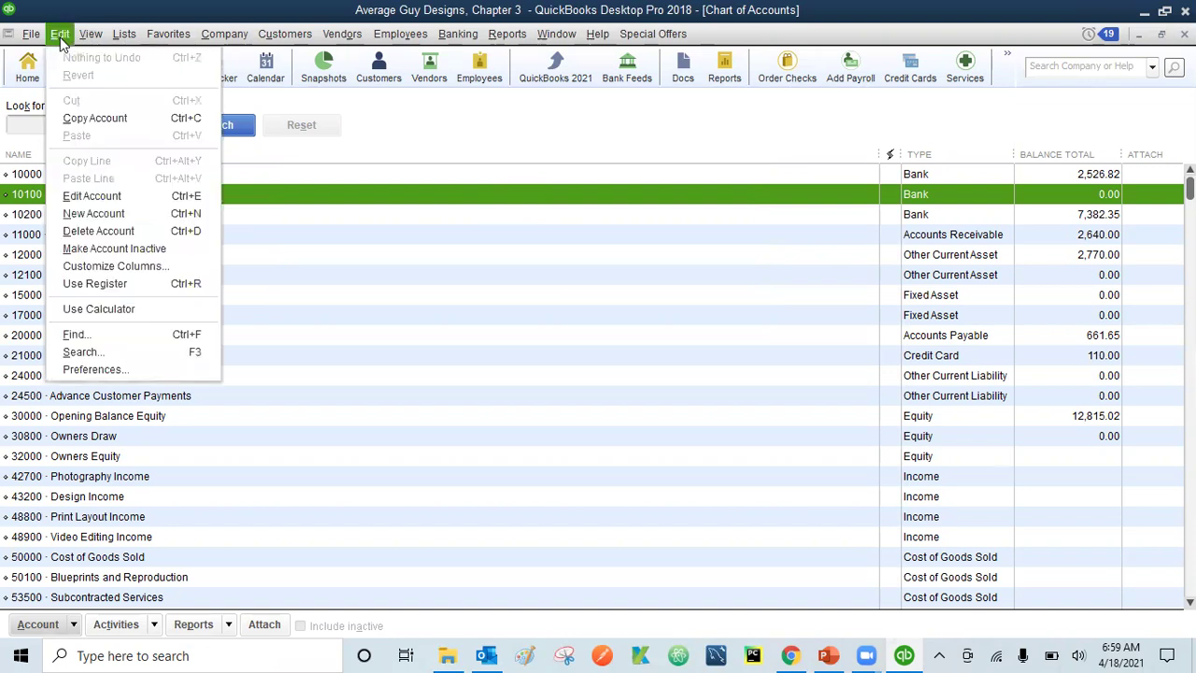
left_click(142, 17)
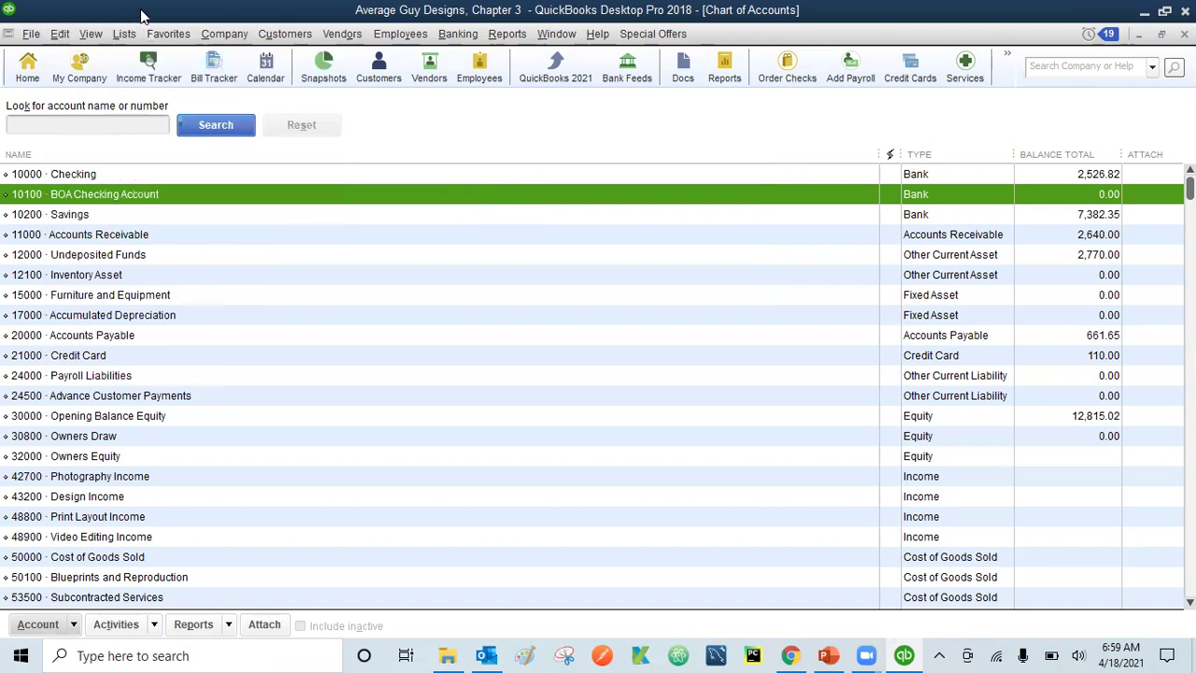
left_click(75, 627)
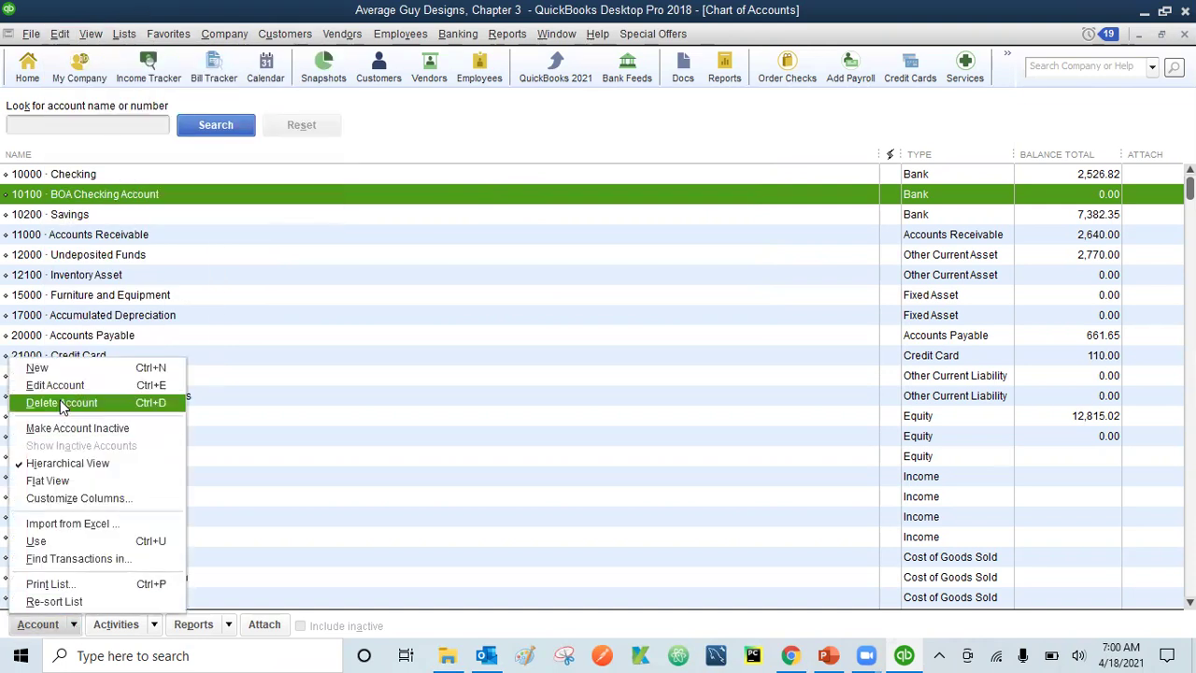
left_click(77, 628)
right_click(120, 194)
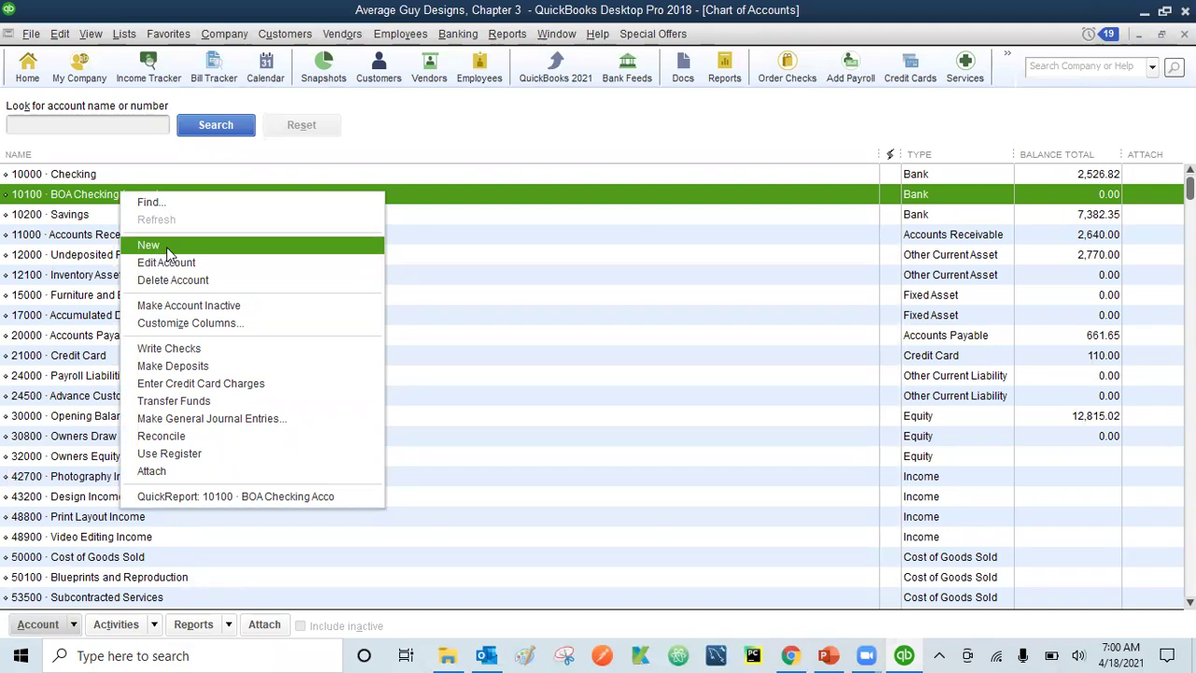
left_click(149, 246)
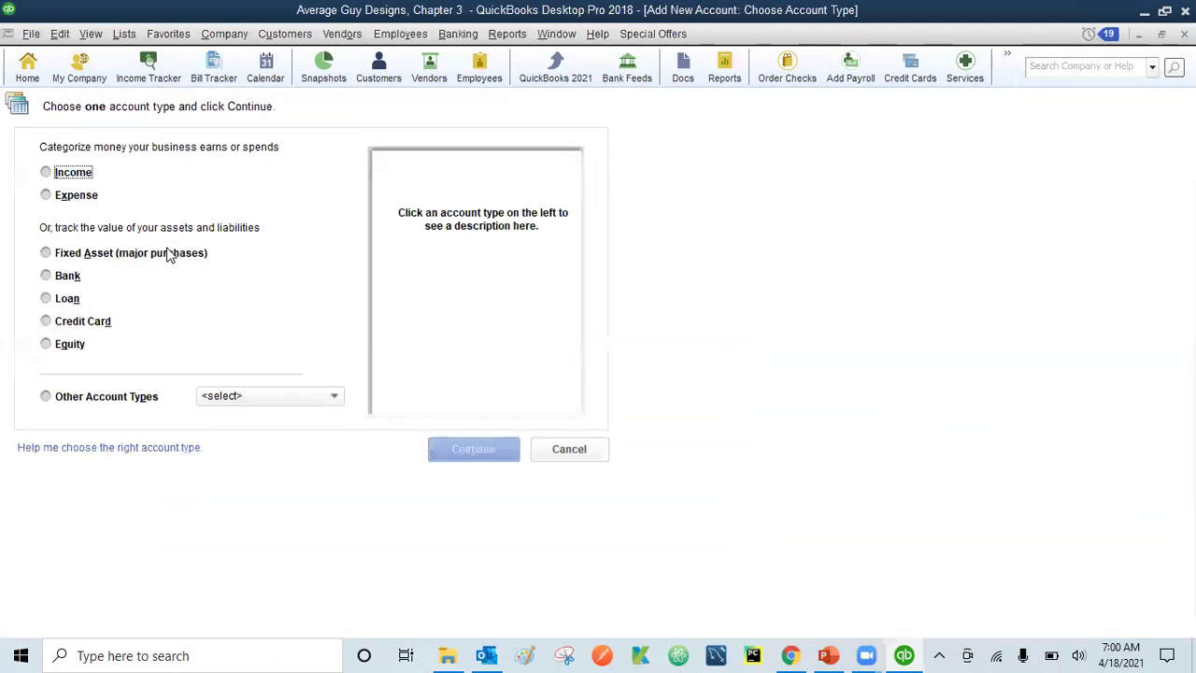
- Select Credit Card as the new account's type and continue
left_click(46, 321)
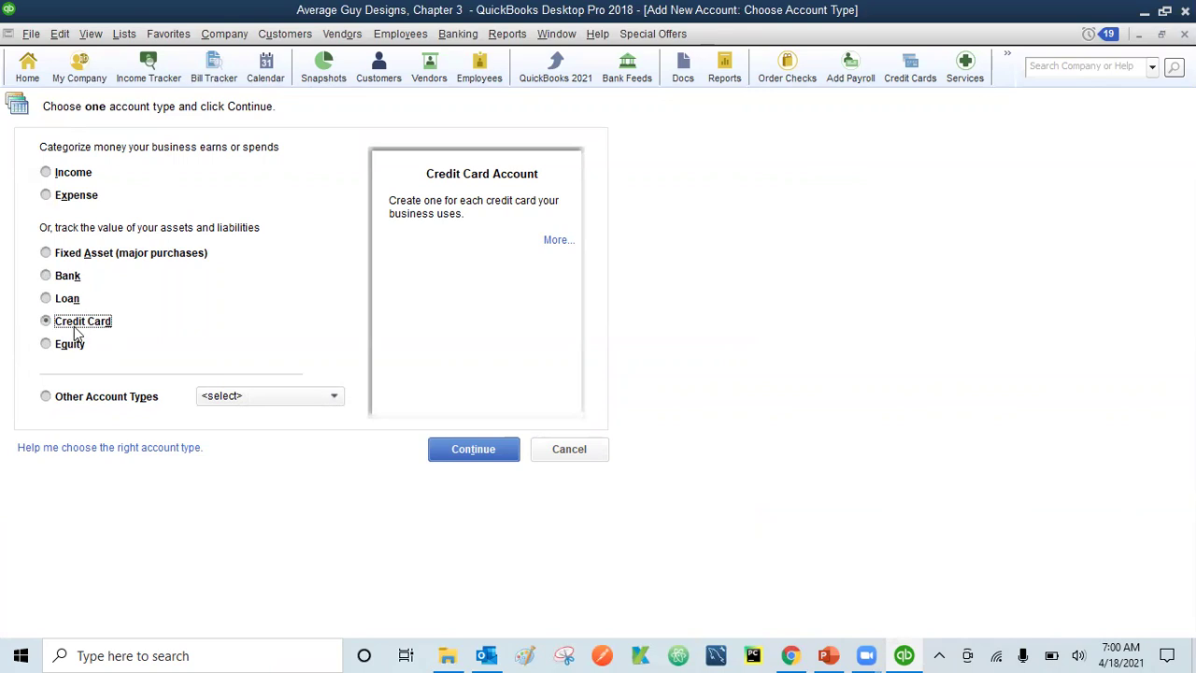
left_click(471, 447)
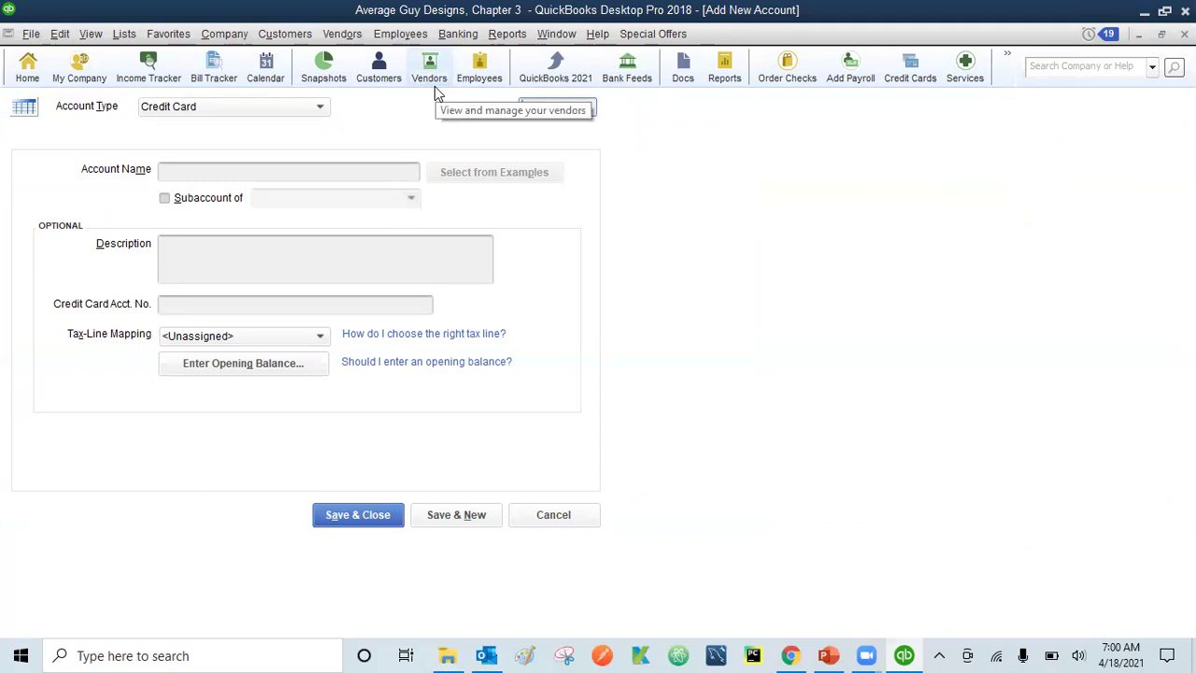
- Enter number 21000, name 'RiverBank Visa', description 'Company Credit Card', and the card number
type("21000")
left_click(278, 176)
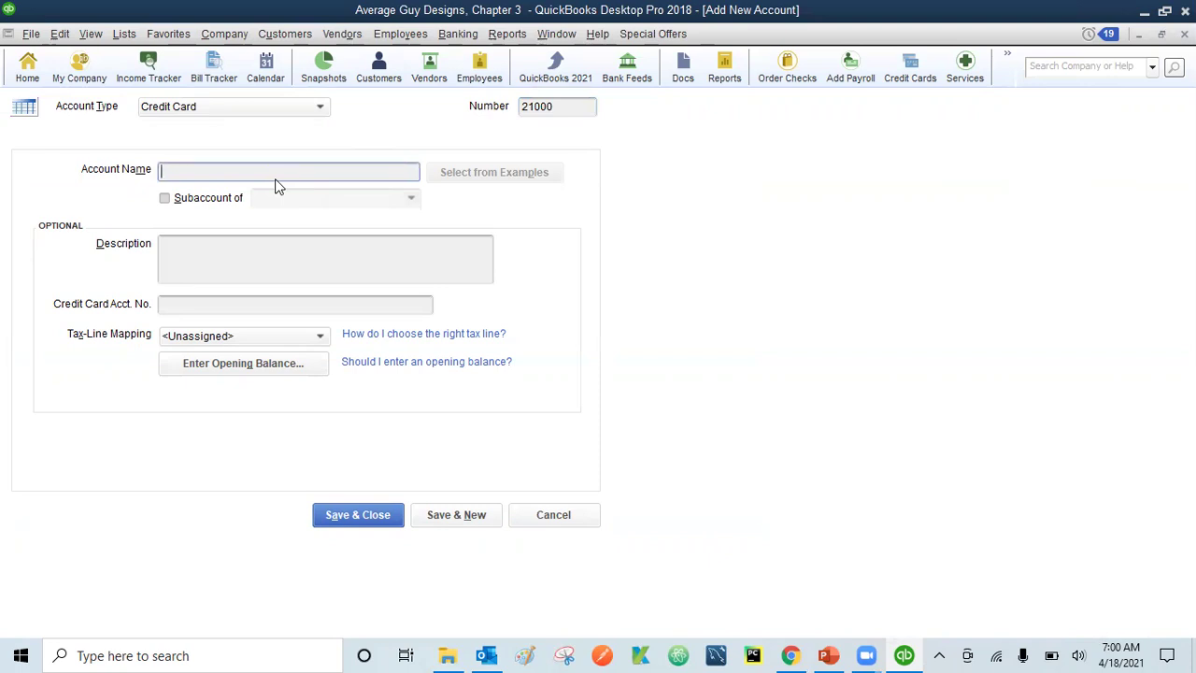
type("RiverBank Visa")
left_click(231, 254)
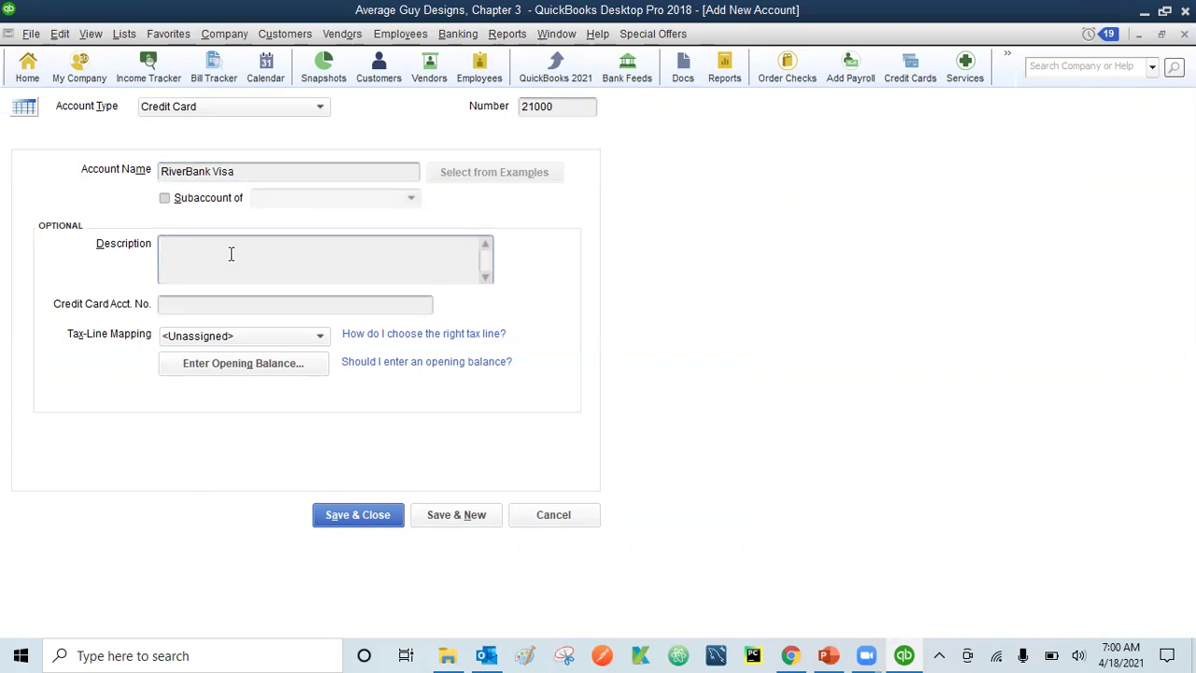
type("Company Credit")
key("BackSpace")
key("BackSpace")
type("Card")
left_click(192, 308)
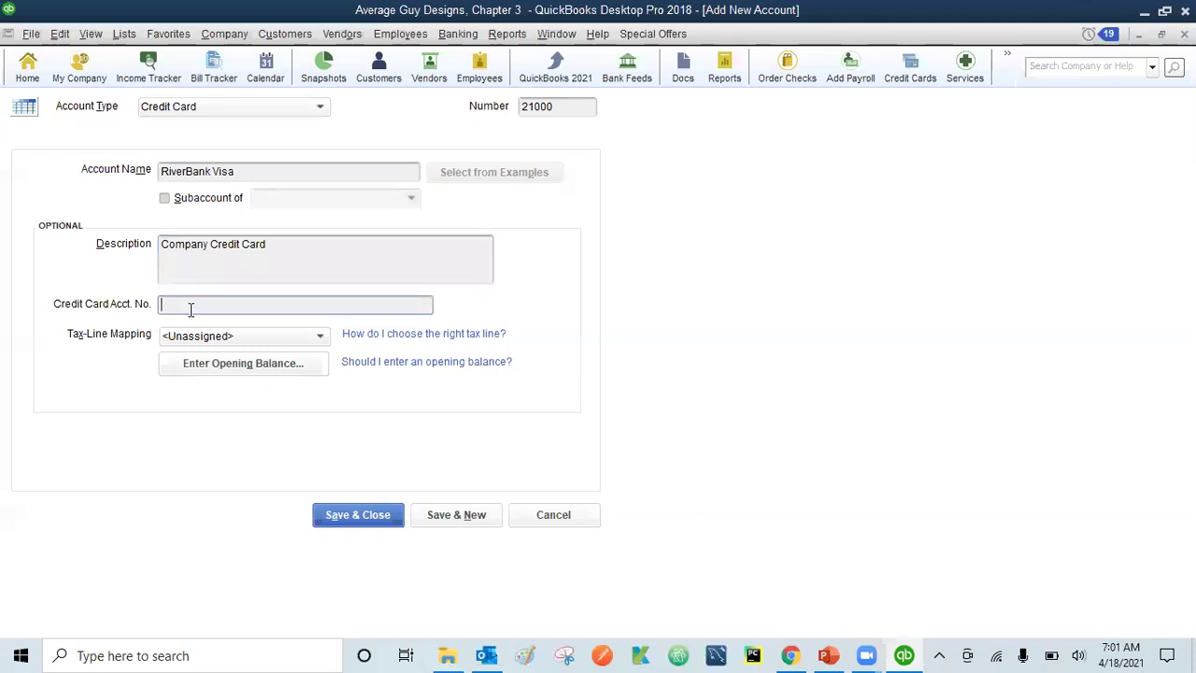
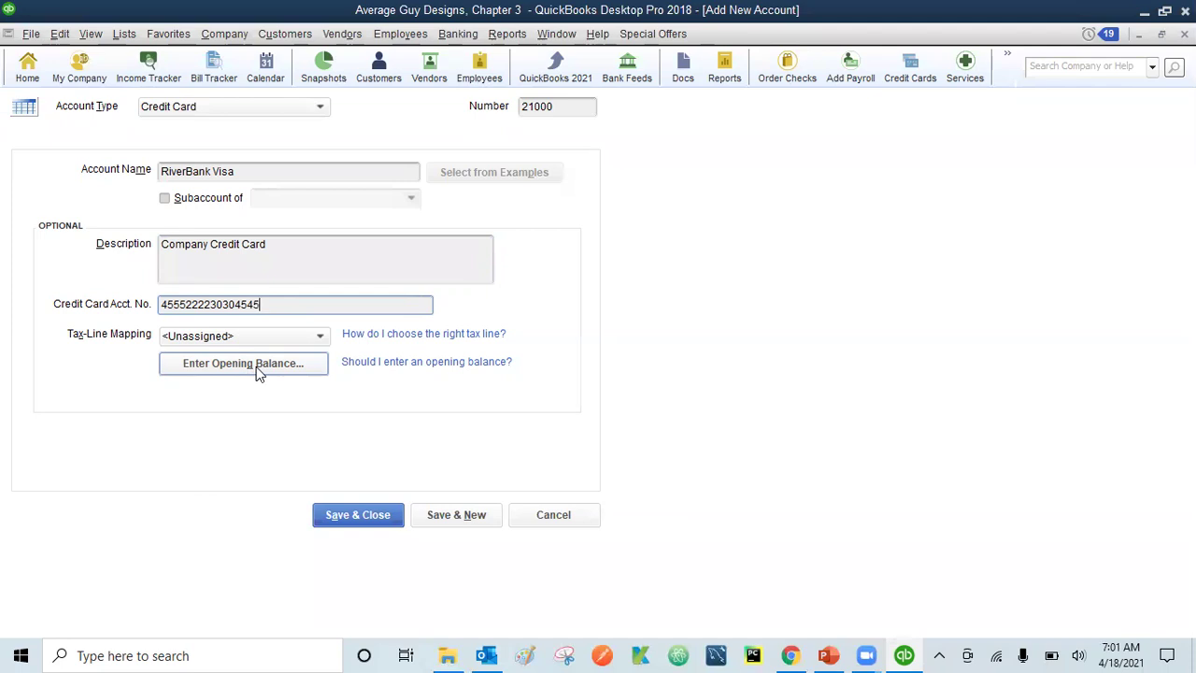
- Try saving RiverBank Visa, dismiss the duplicate-number warnings, and revise the card number twice
left_click(352, 515)
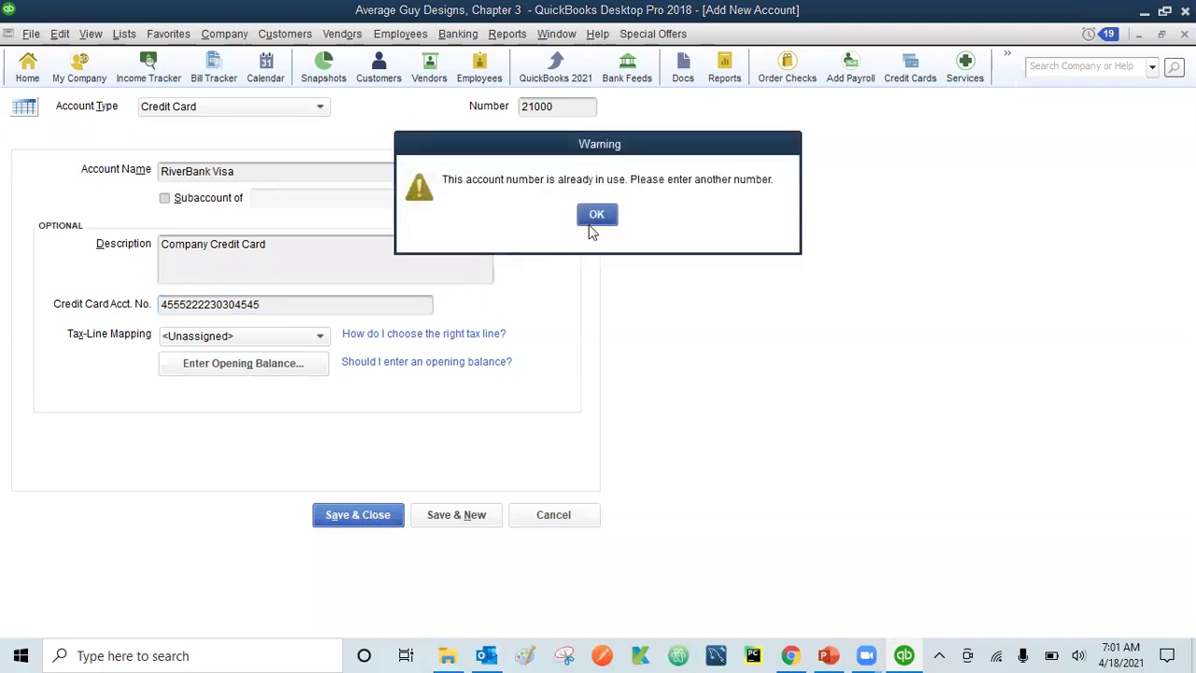
left_click(600, 217)
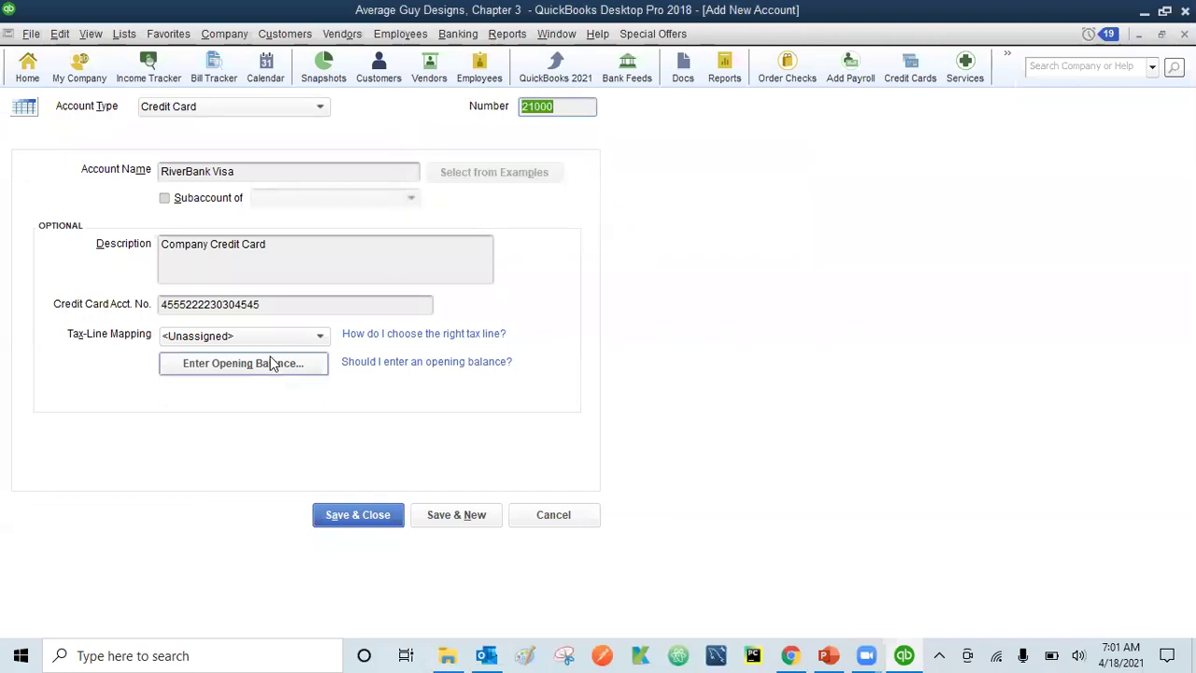
left_click(277, 306)
key("BackSpace")
key("BackSpace")
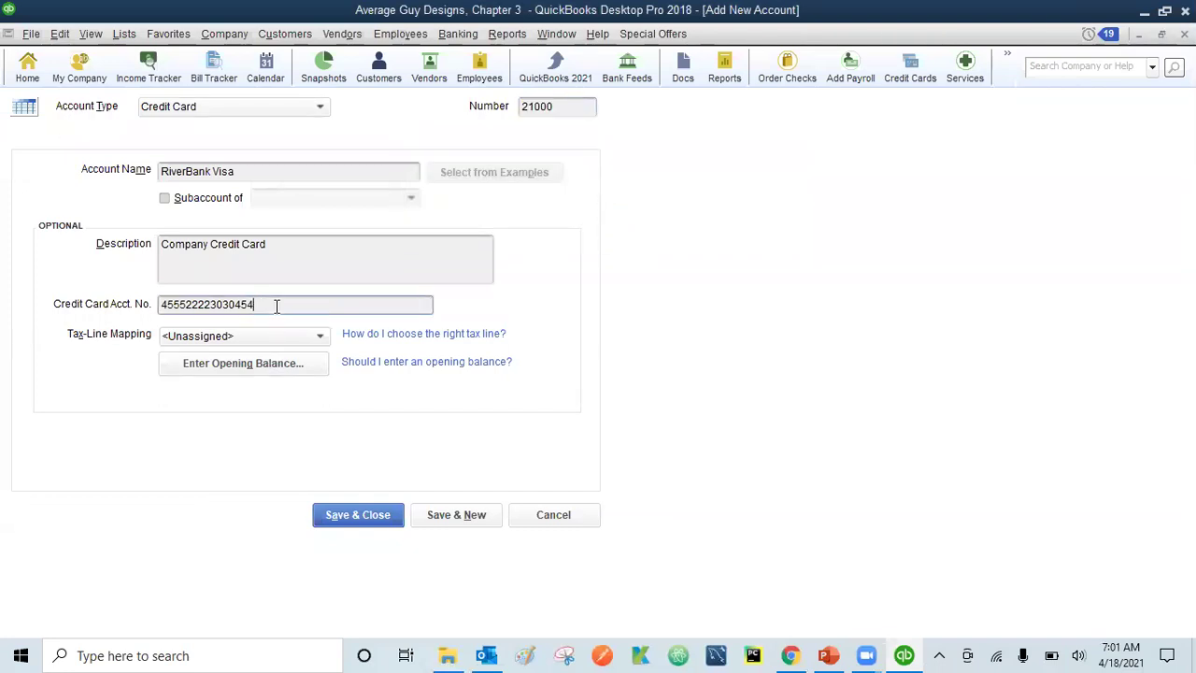
type("46")
left_click(343, 522)
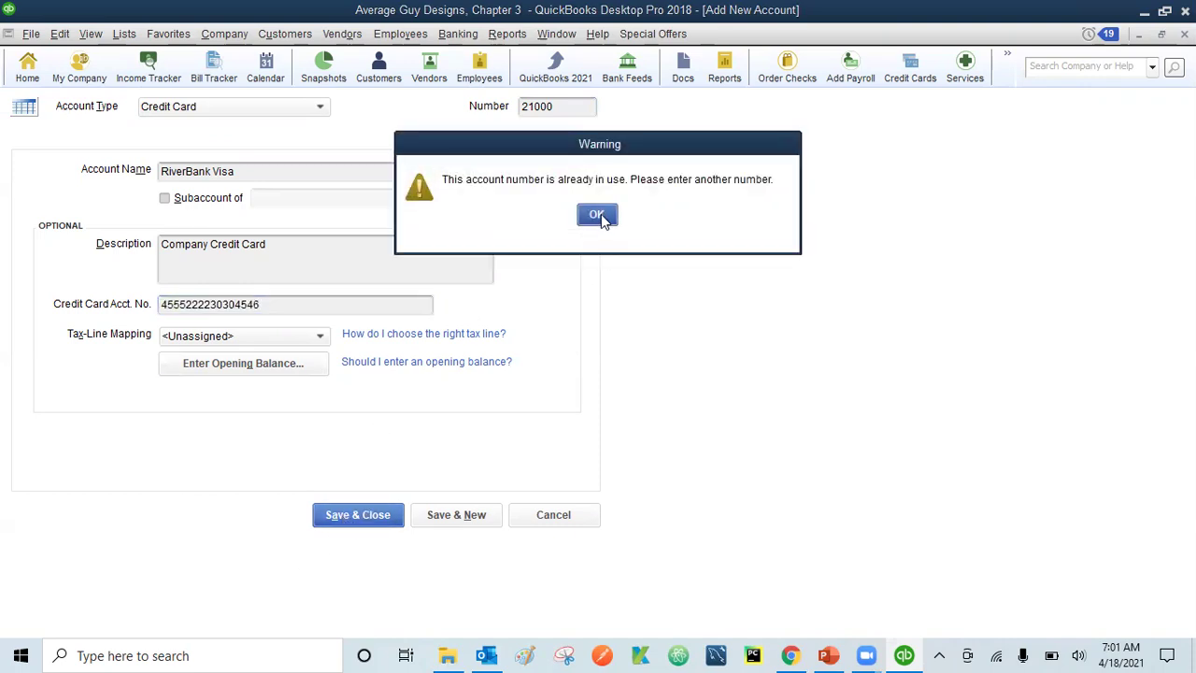
left_click(598, 215)
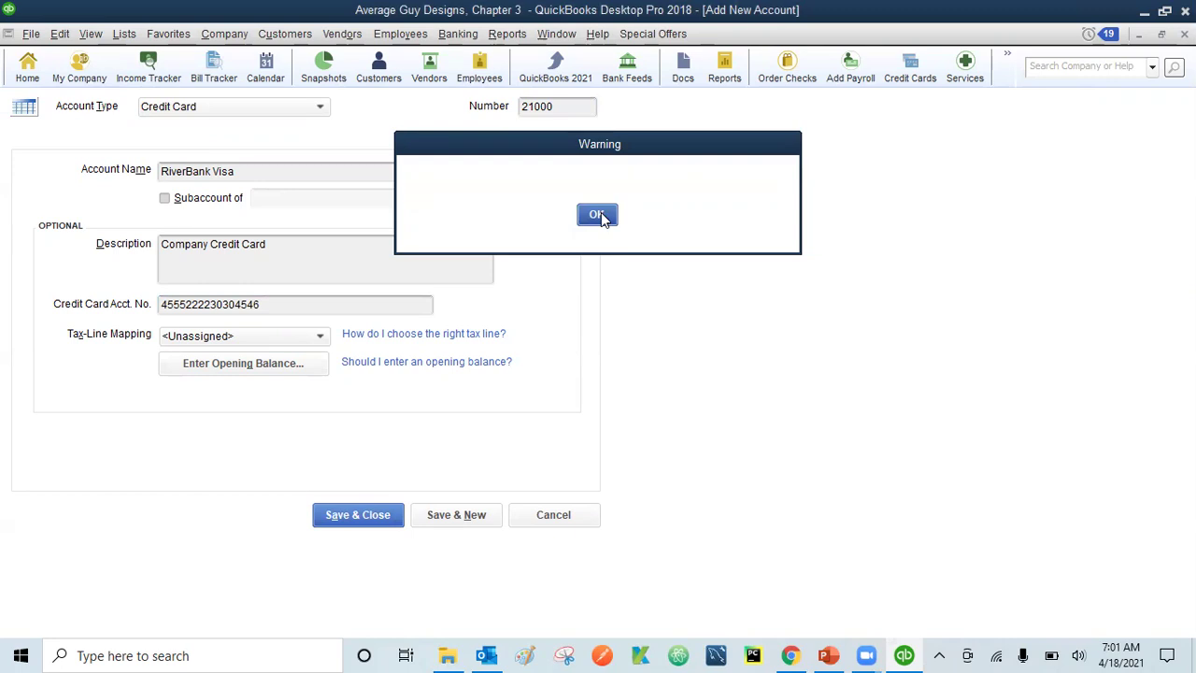
left_click(281, 306)
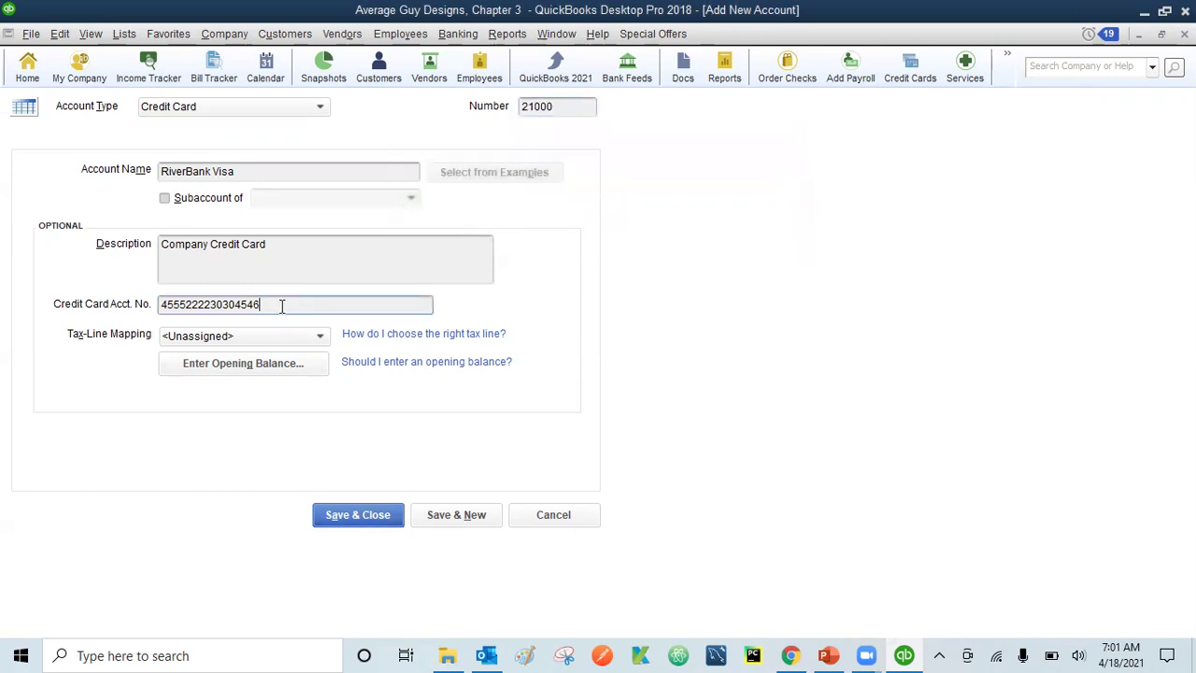
key("BackSpace")
key("BackSpace")
key("BackSpace")
key("BackSpace")
key("BackSpace")
key("BackSpace")
key("BackSpace")
key("BackSpace")
type("33334646")
- Retry saving after another card number edit, then prepare to change account number 21000
left_click(356, 516)
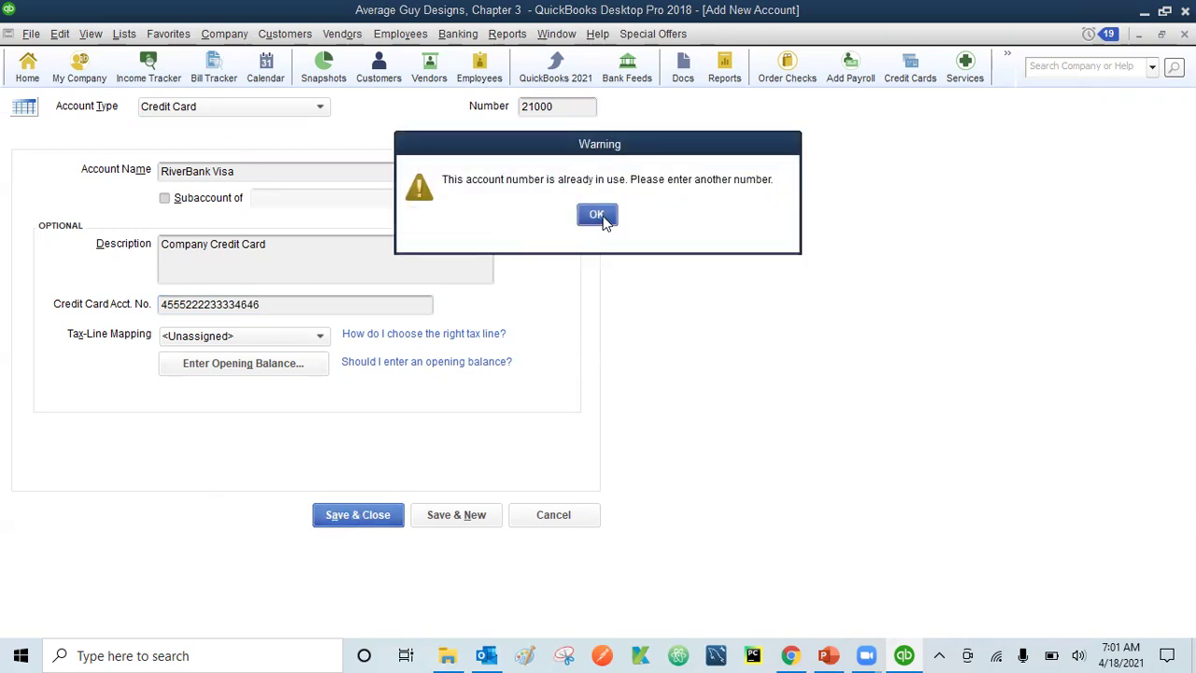
left_click(597, 215)
left_click(299, 309)
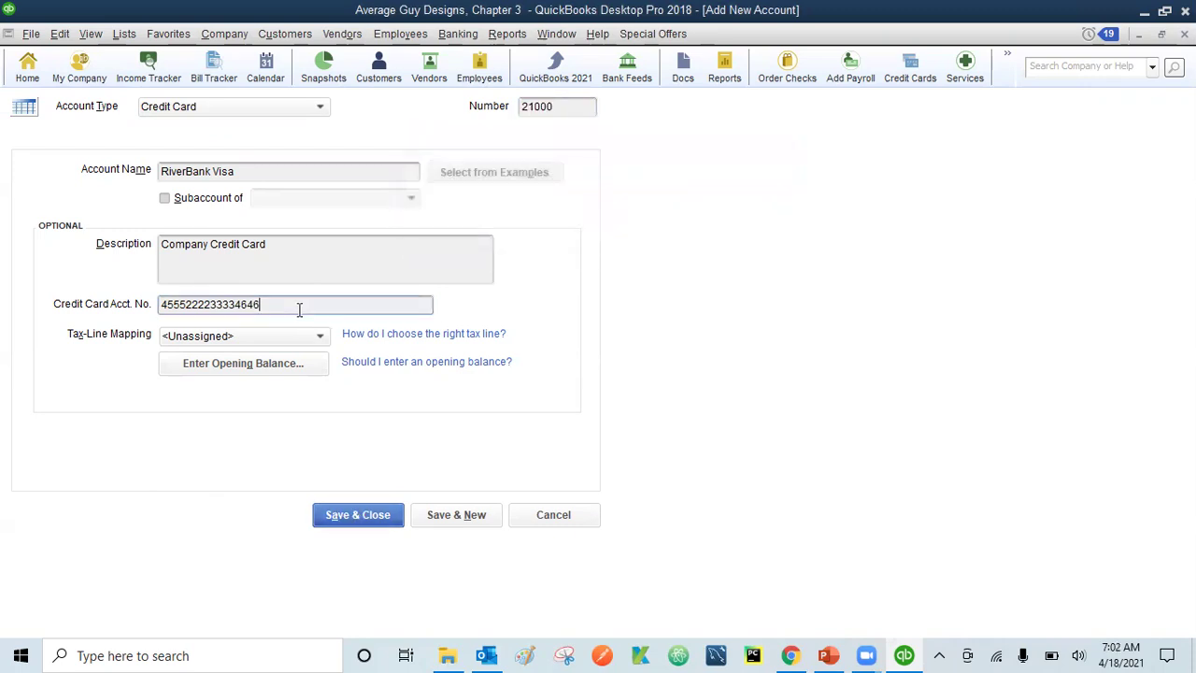
key("BackSpace")
key("BackSpace")
key("BackSpace")
key("BackSpace")
key("BackSpace")
key("BackSpace")
key("BackSpace")
key("BackSpace")
key("BackSpace")
key("BackSpace")
key("BackSpace")
key("BackSpace")
type("333323234545")
left_click(354, 518)
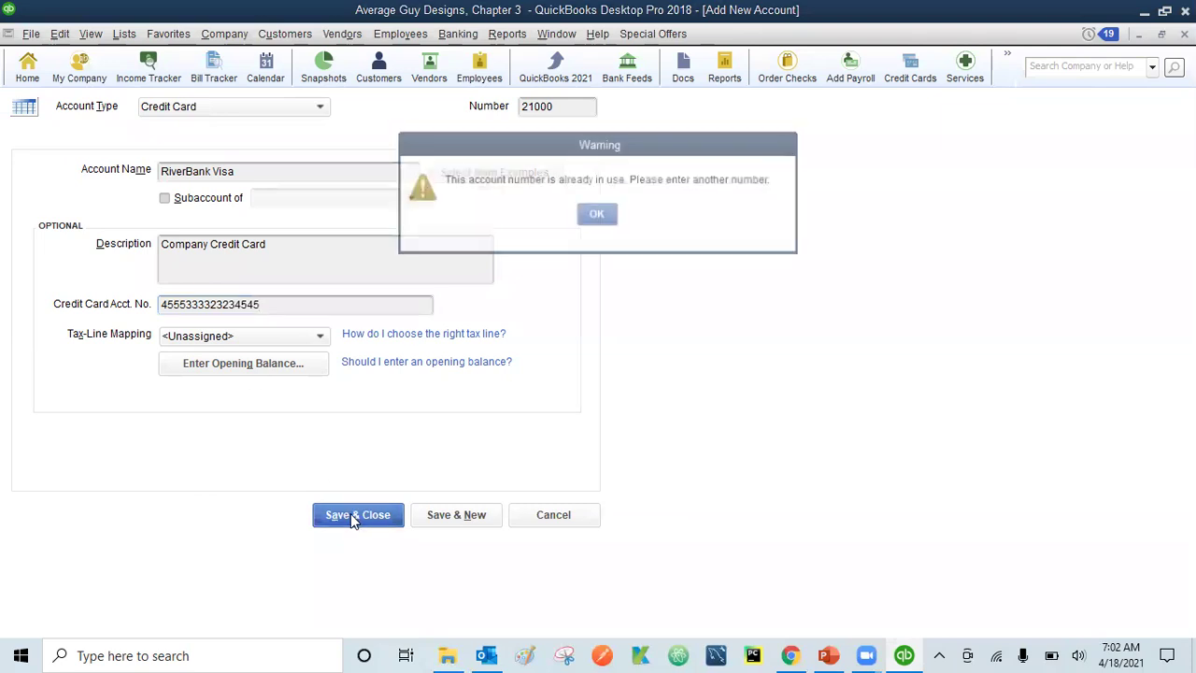
left_click(599, 215)
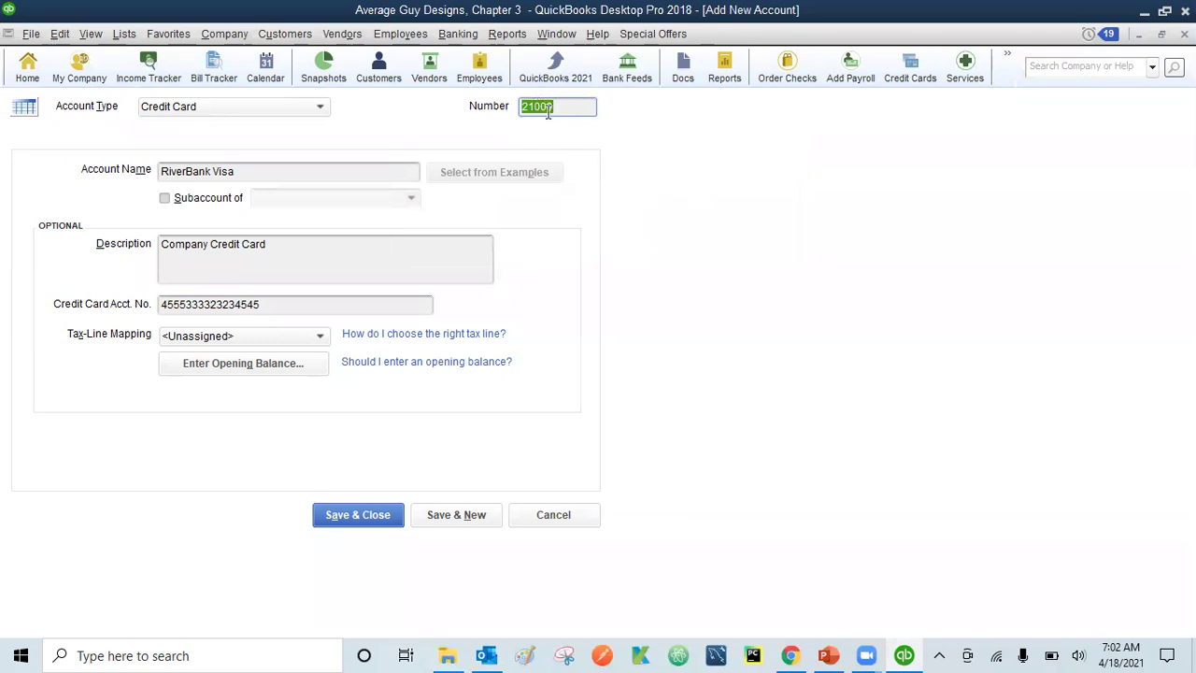
left_click(569, 107)
left_click(1162, 33)
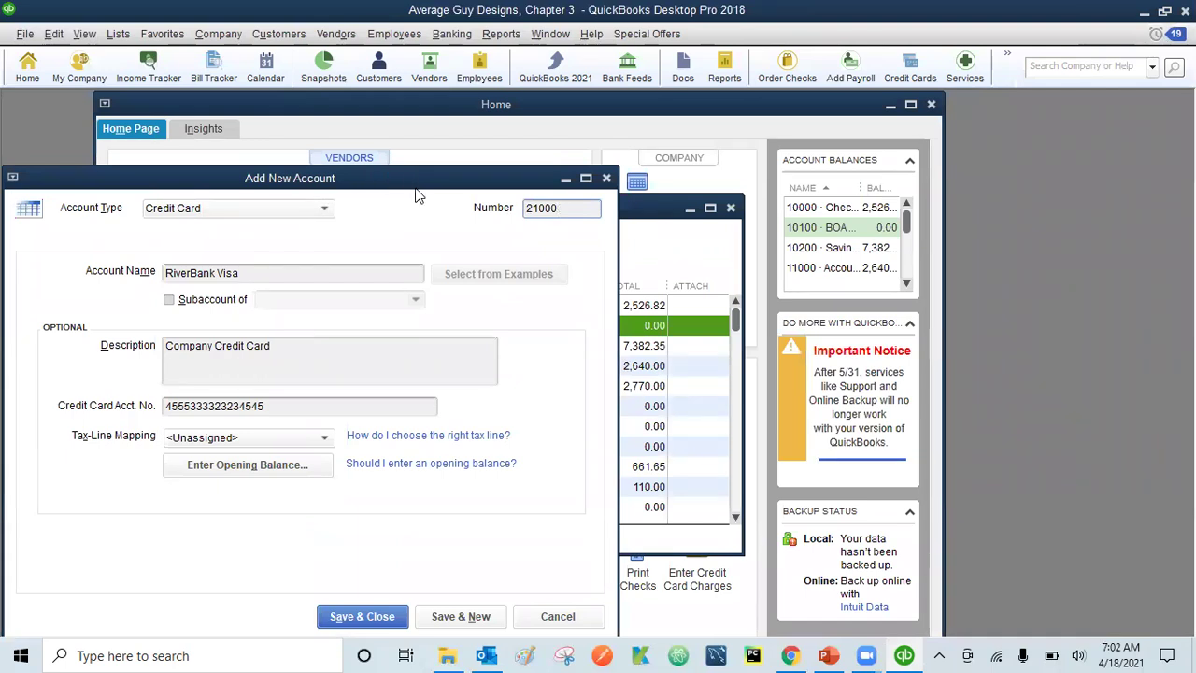
left_click_drag(418, 187, 746, 253)
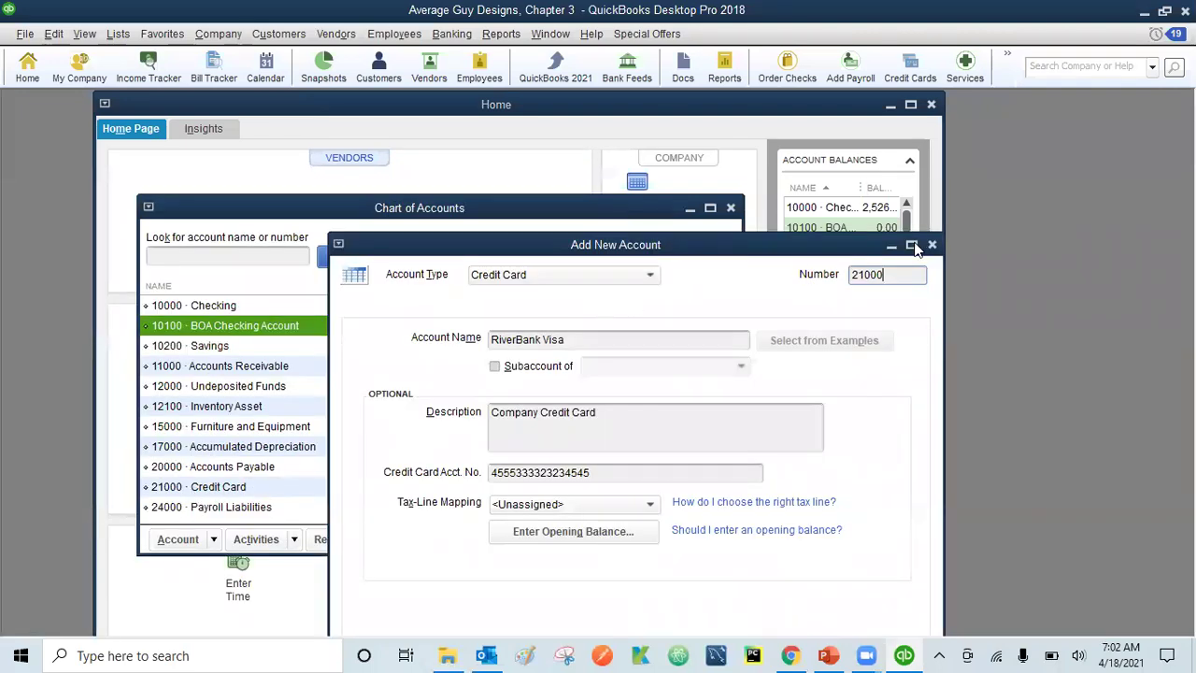
left_click(913, 245)
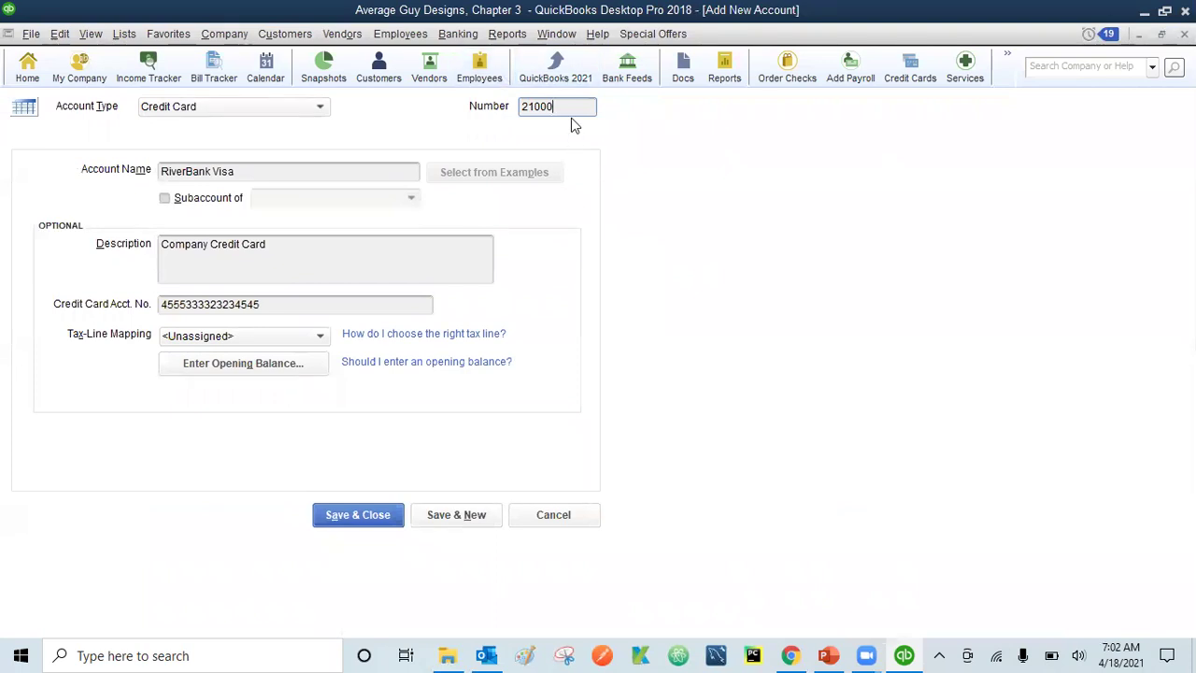
key("BackSpace")
- Set the account number to 21100, re-enter the card number, skip the opening balance, and save
type("1")
left_click(263, 311)
key("BackSpace")
key("BackSpace")
key("BackSpace")
key("BackSpace")
key("BackSpace")
key("BackSpace")
key("BackSpace")
key("BackSpace")
key("BackSpace")
key("BackSpace")
key("BackSpace")
key("BackSpace")
type("222230304545")
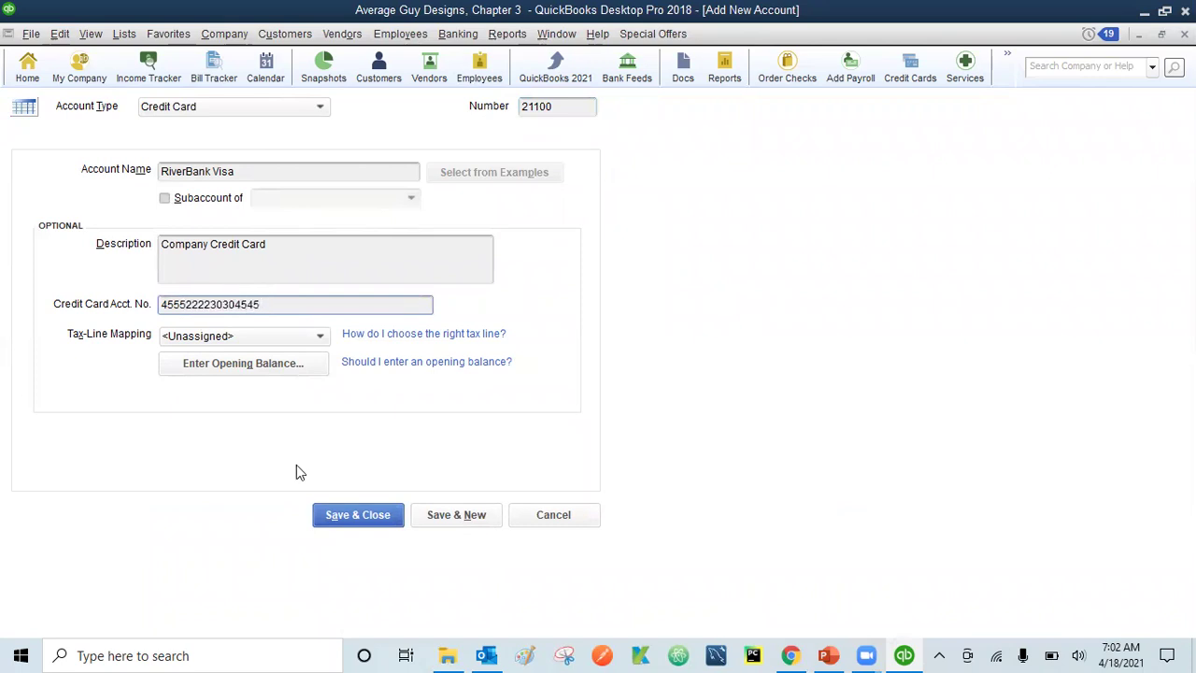
left_click(250, 361)
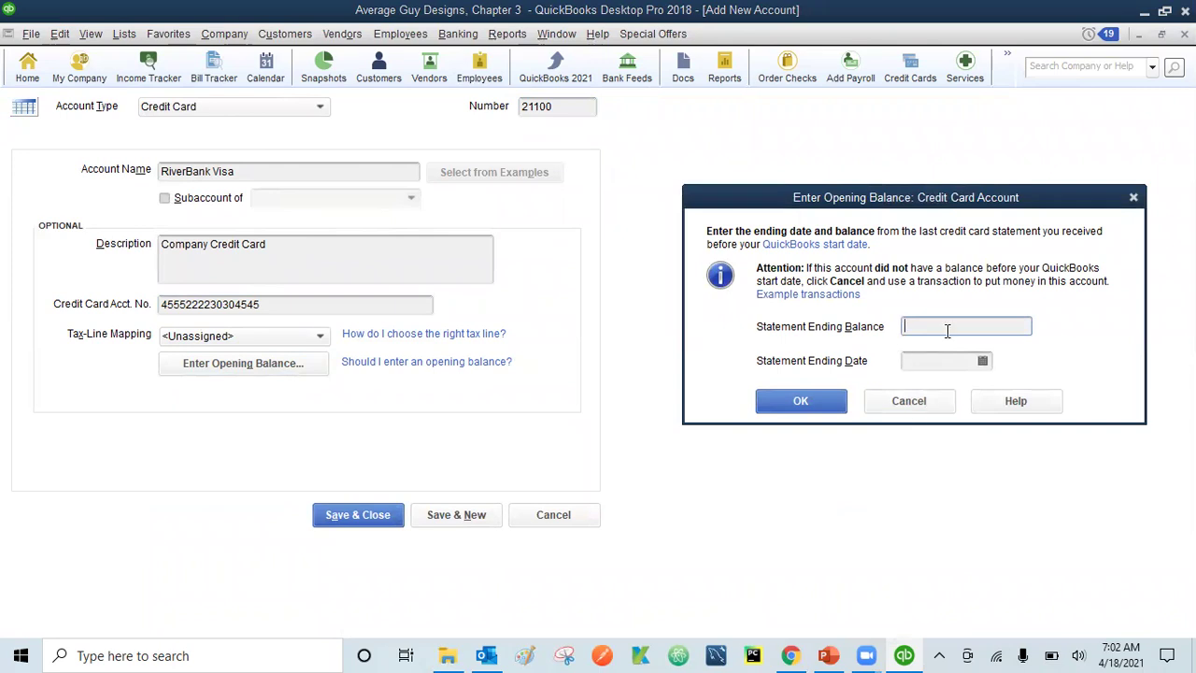
left_click(909, 403)
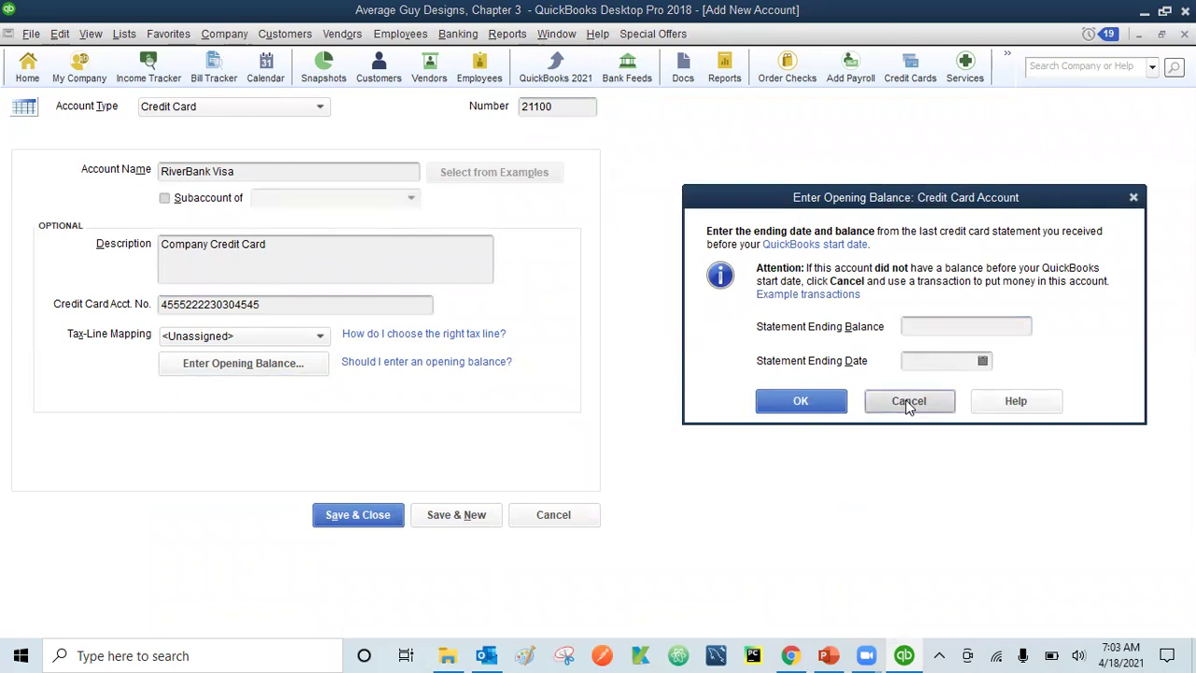
left_click(355, 517)
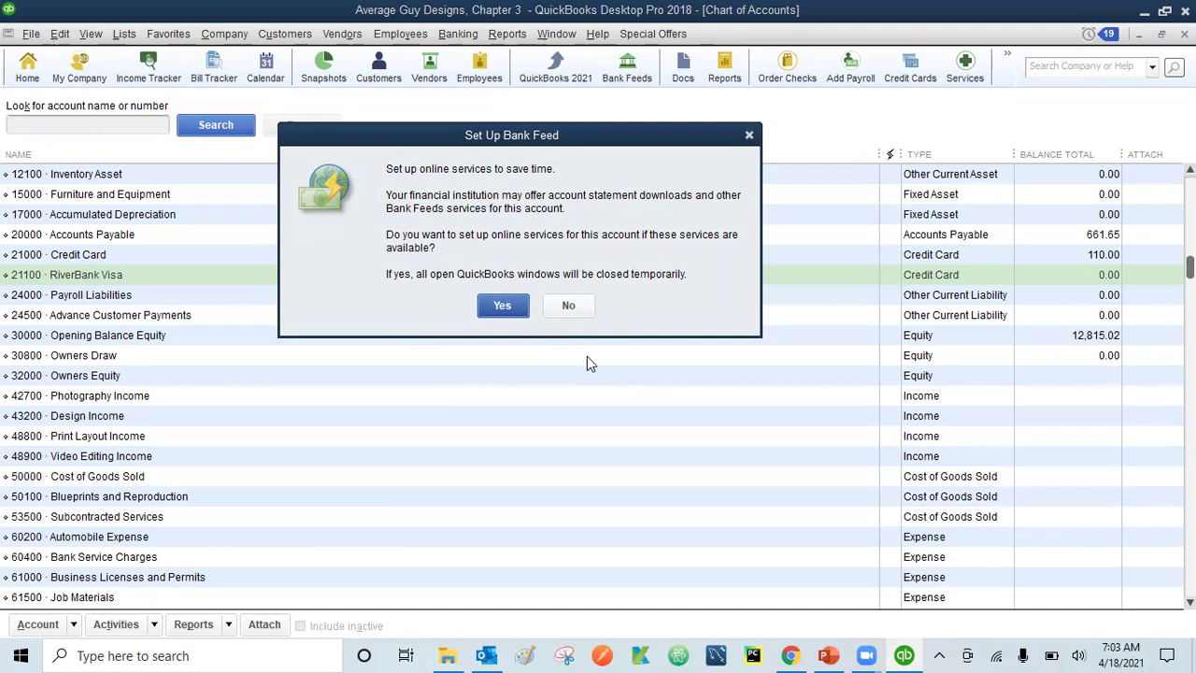
- Decline online bank feeds, then bring up the context menu for the 10200 Savings account
left_click(572, 306)
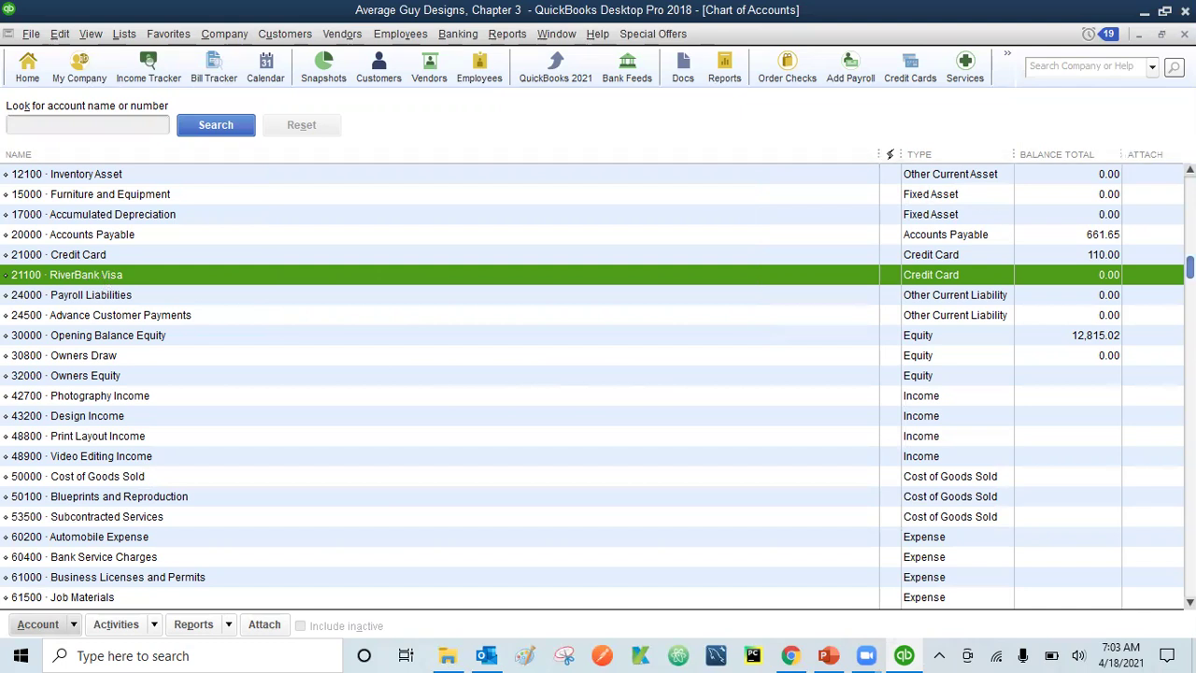
scroll(599, 383, "up", 2)
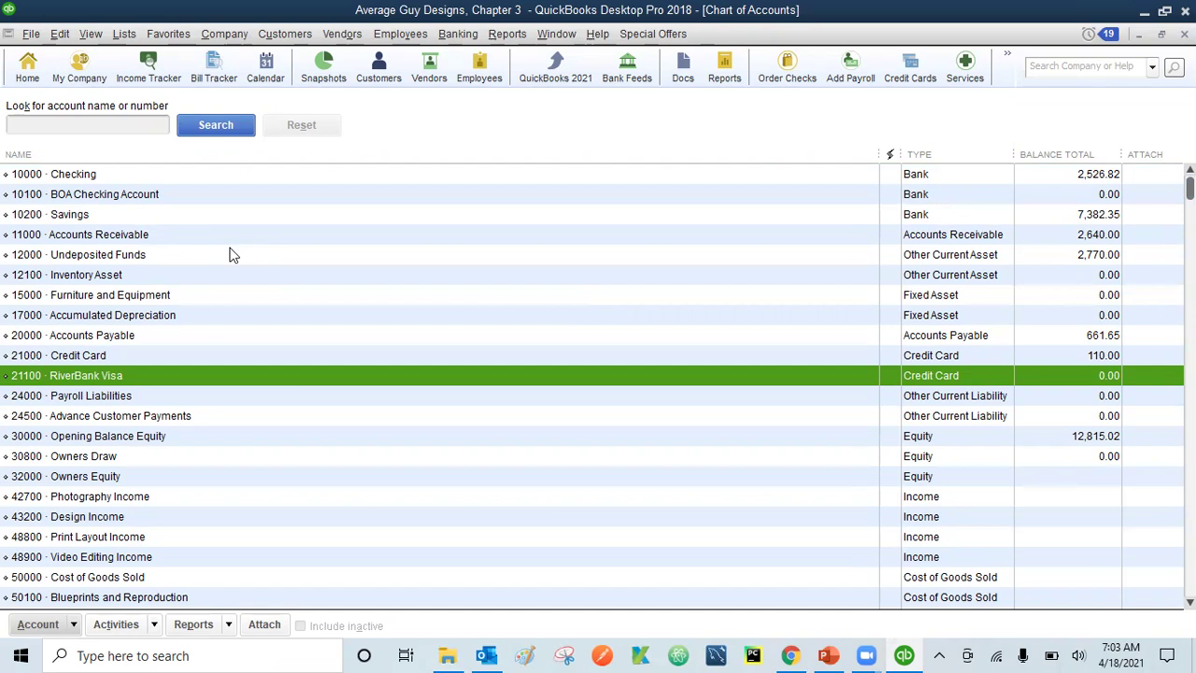
left_click(90, 214)
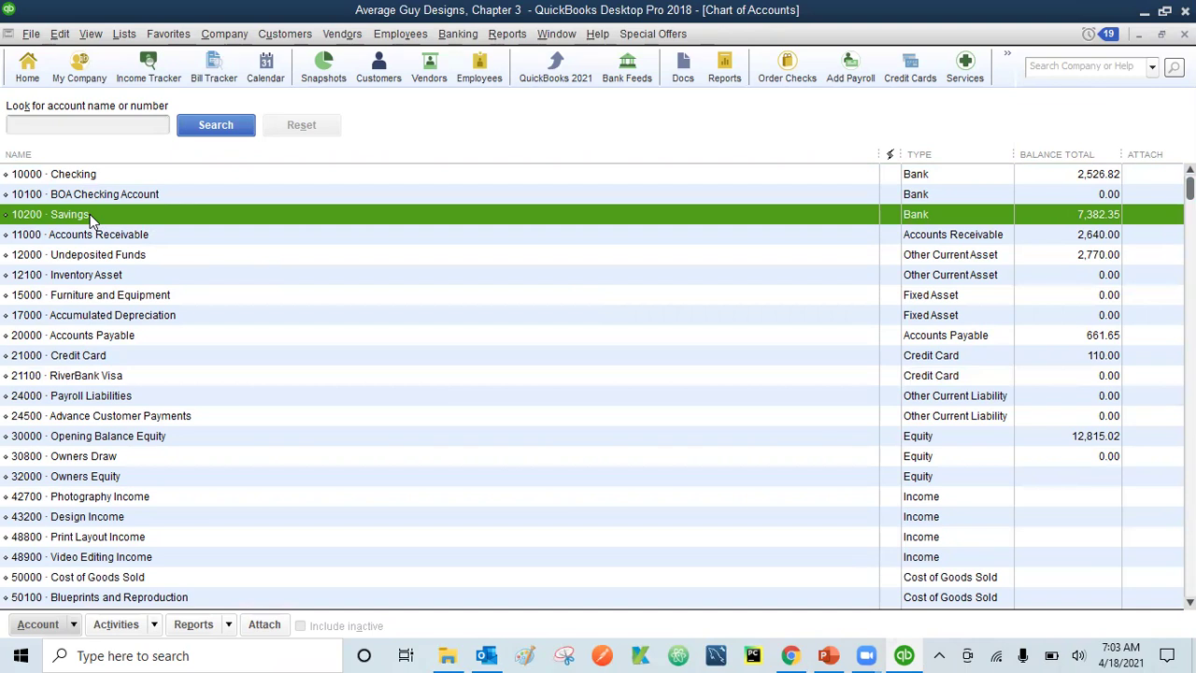
left_click(65, 37)
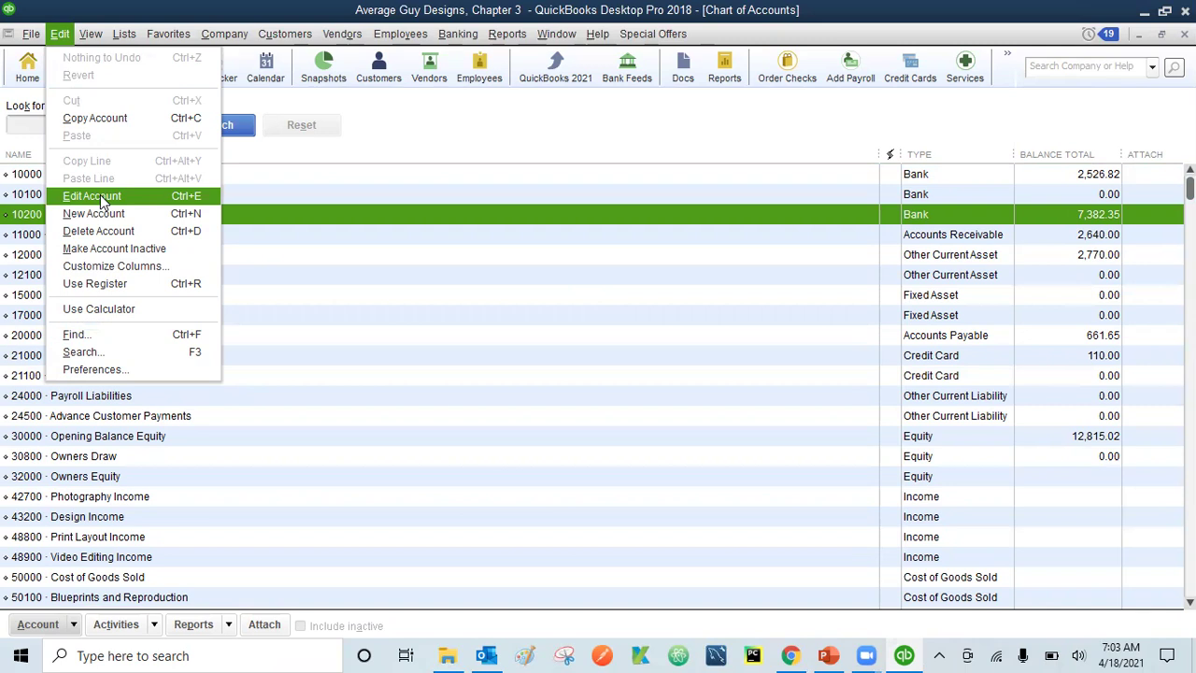
left_click(143, 5)
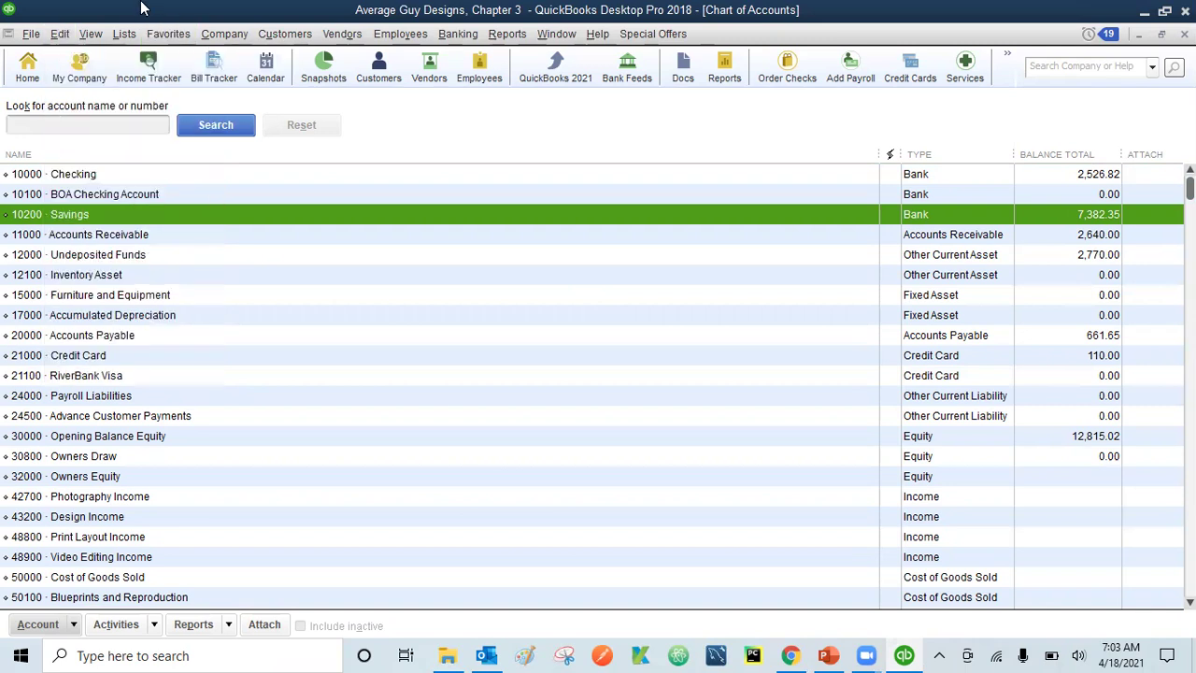
left_click(74, 626)
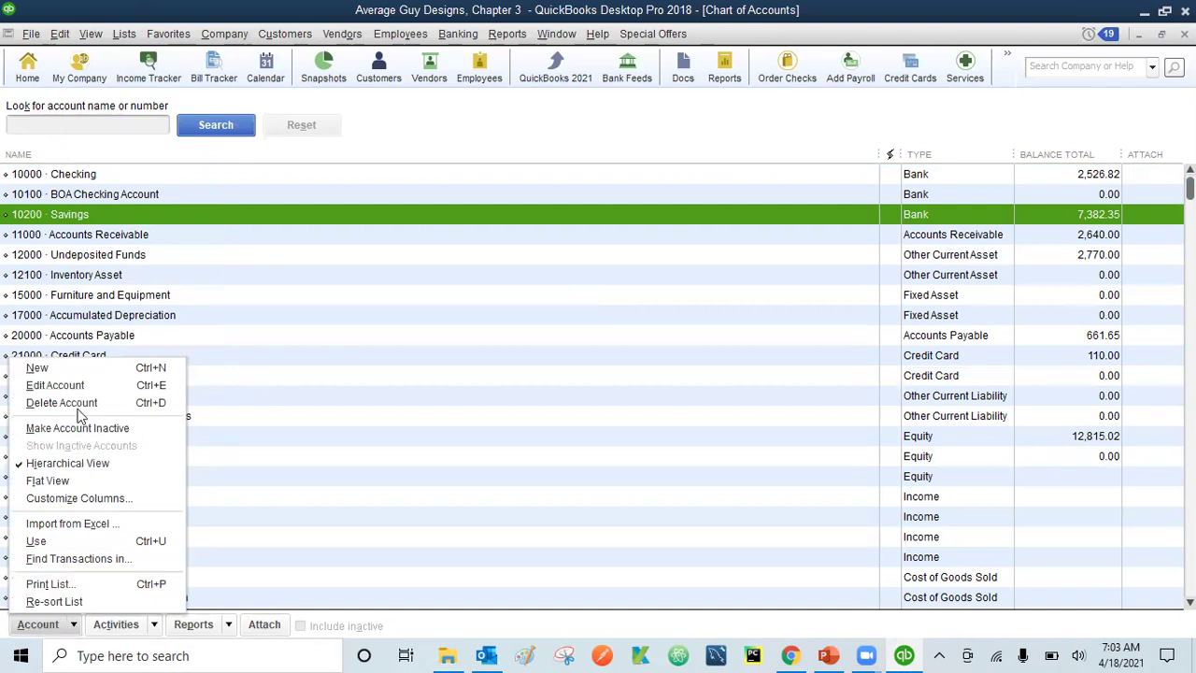
left_click(102, 212)
right_click(102, 212)
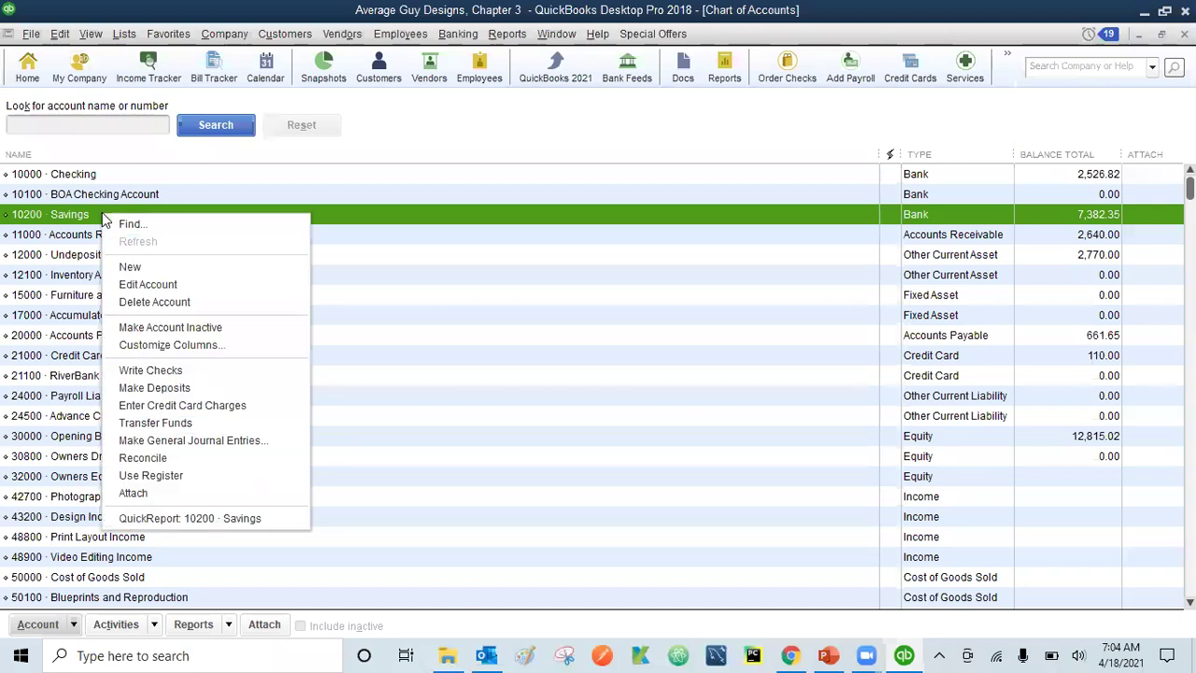
- Edit account 10200 to name 'RiverBank Savings', description 'RiverBank Savings Account', plus bank account and routing numbers
left_click(148, 285)
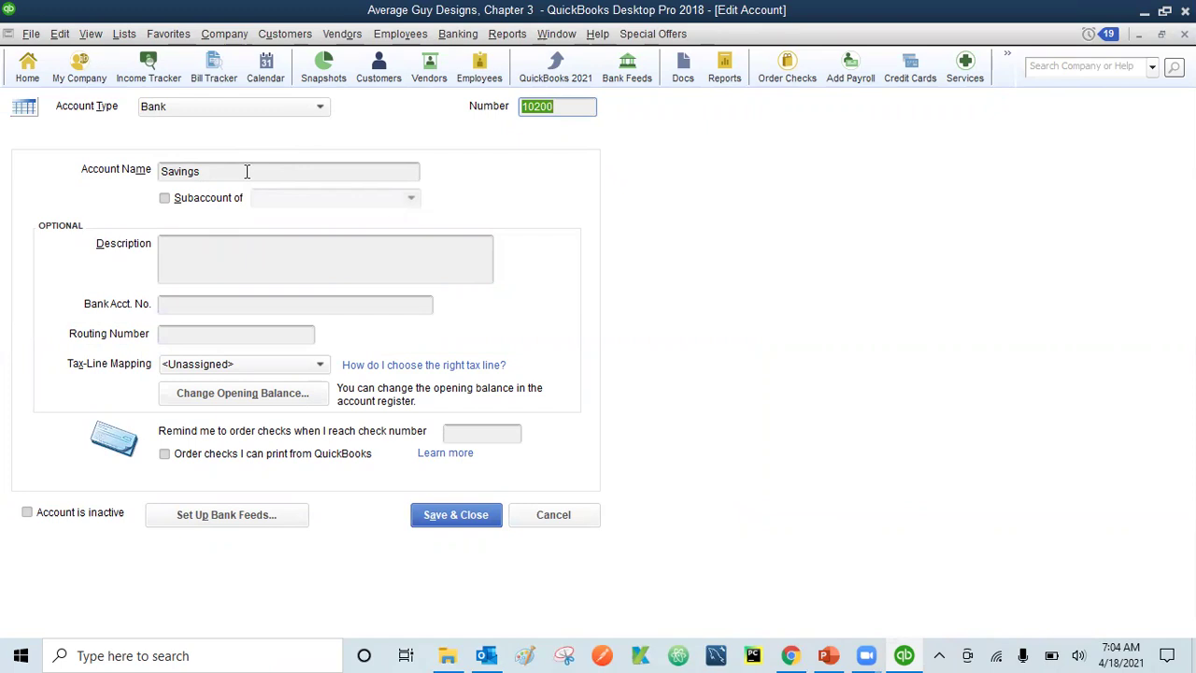
left_click(162, 172)
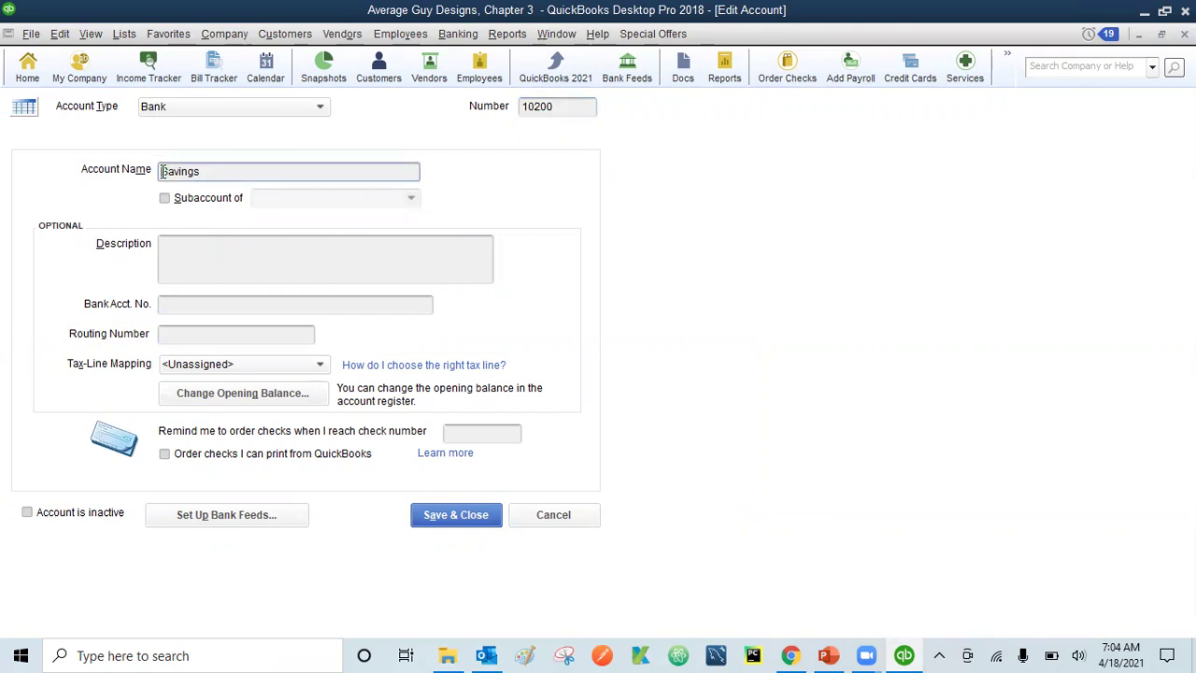
type("RiverBank")
left_click(185, 242)
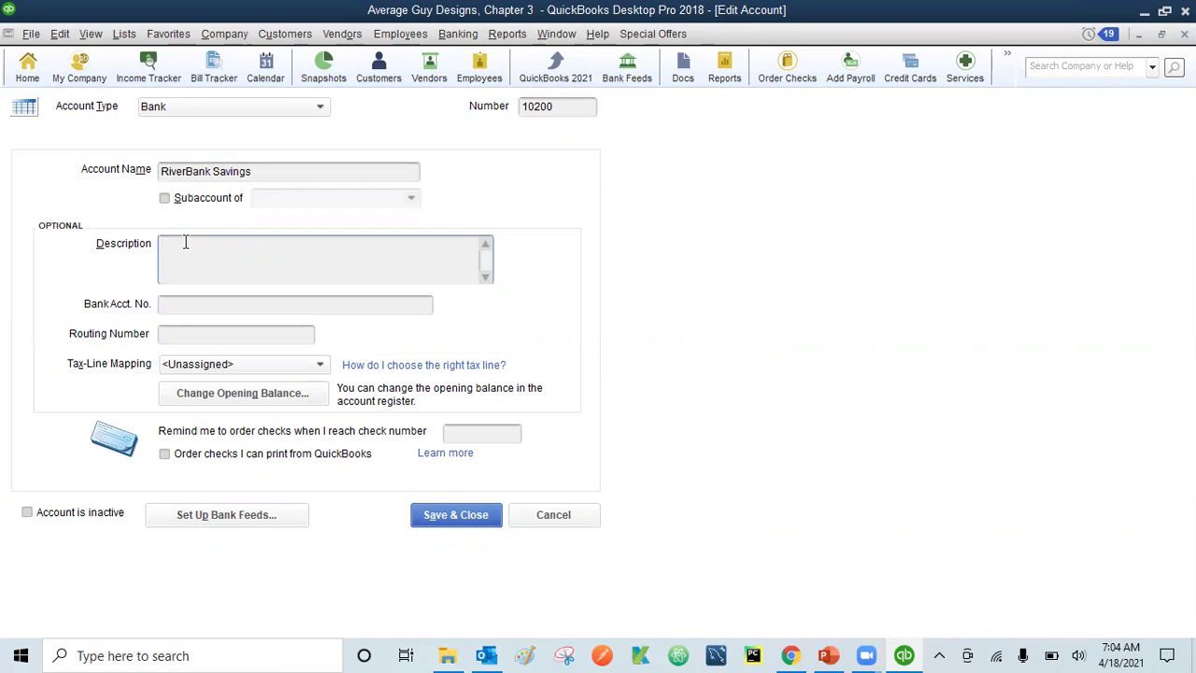
type("RiverBank Savings Account")
left_click(176, 308)
type("22")
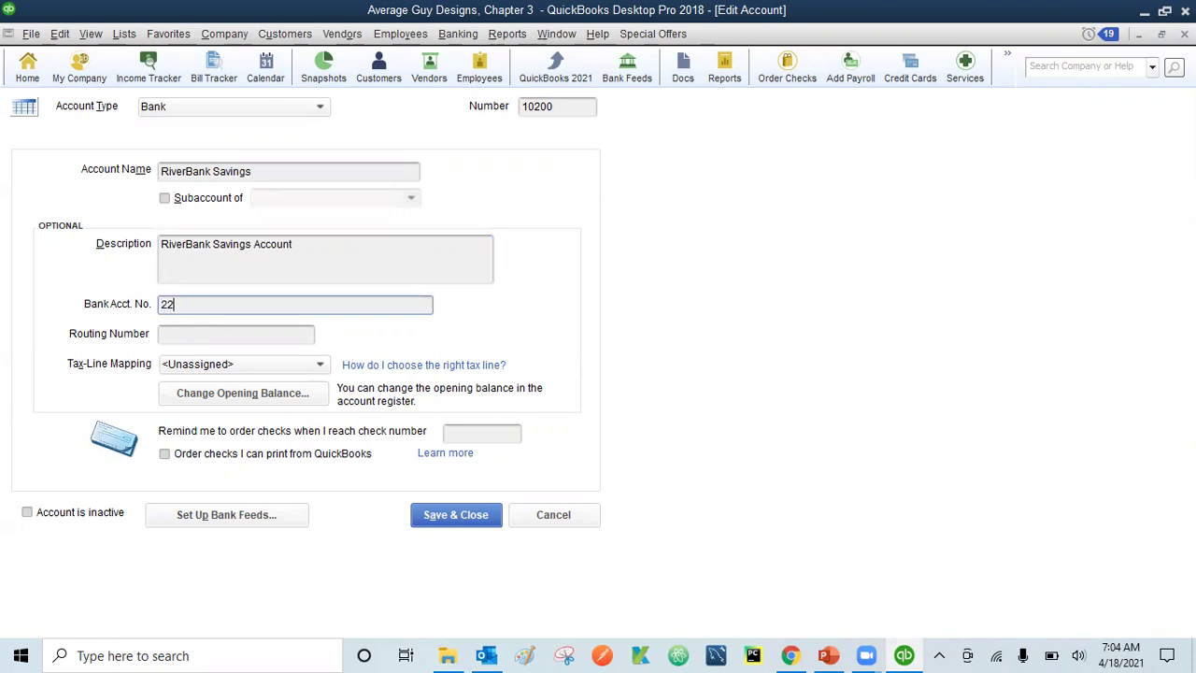
type("222-33333")
left_click(175, 332)
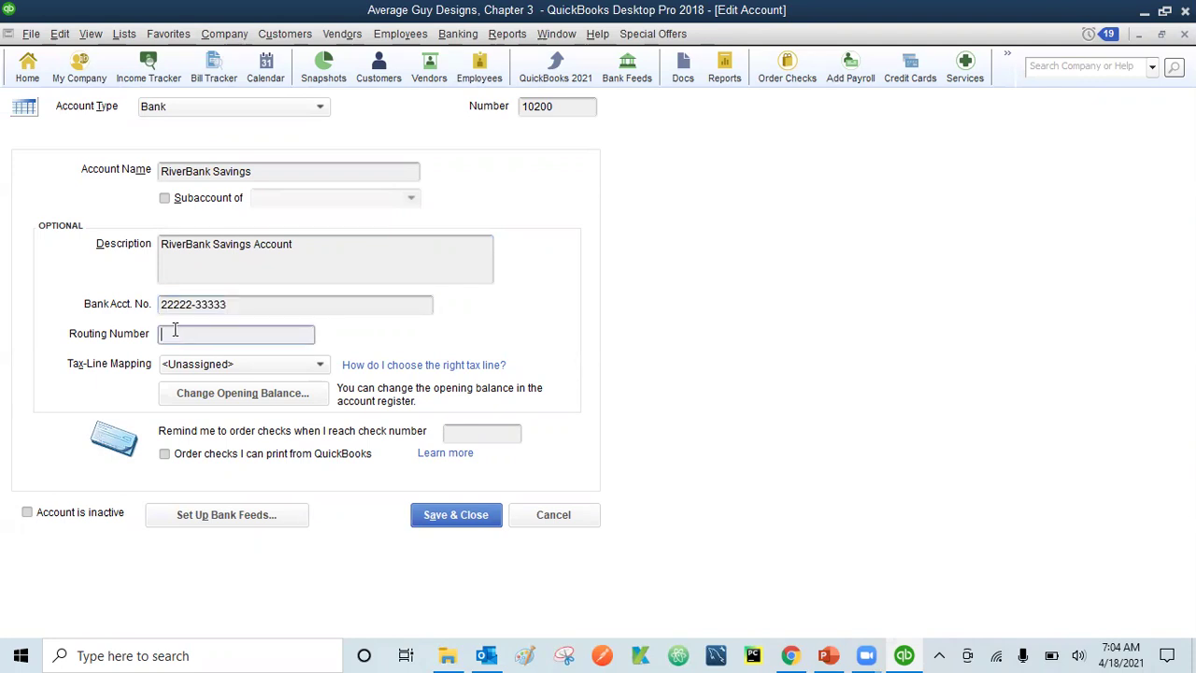
type("599222043")
- Save the RiverBank Savings edits, make 10100 BOA Checking Account inactive, and include inactive accounts
left_click(458, 524)
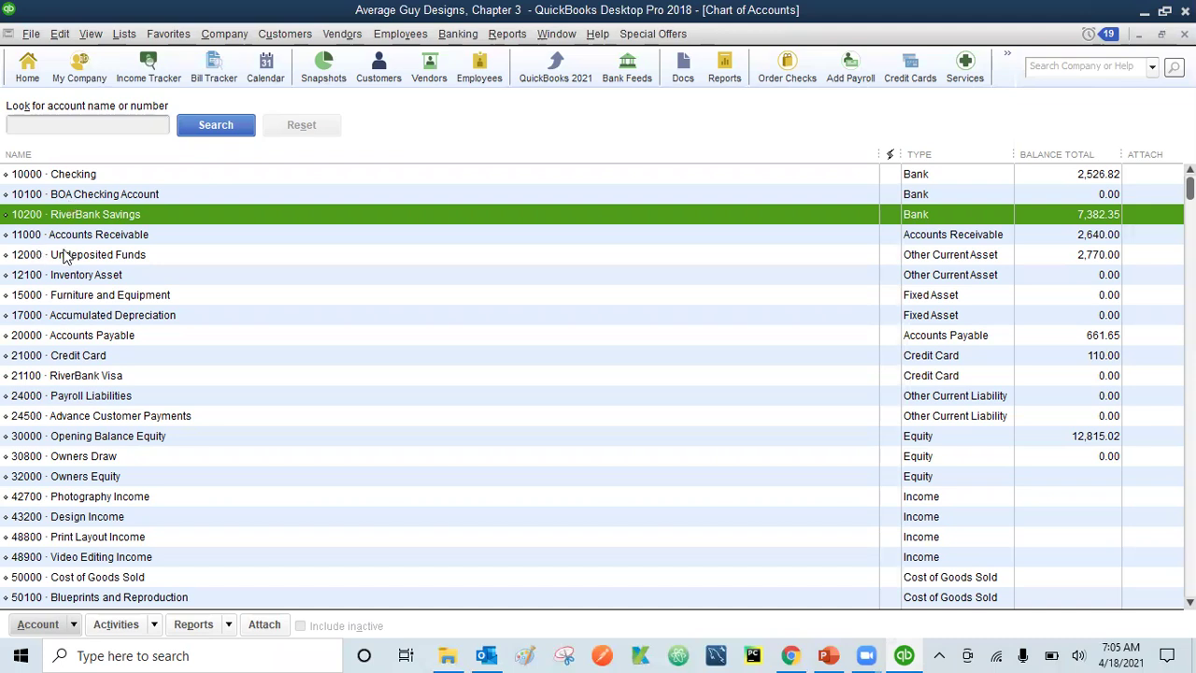
left_click(92, 176)
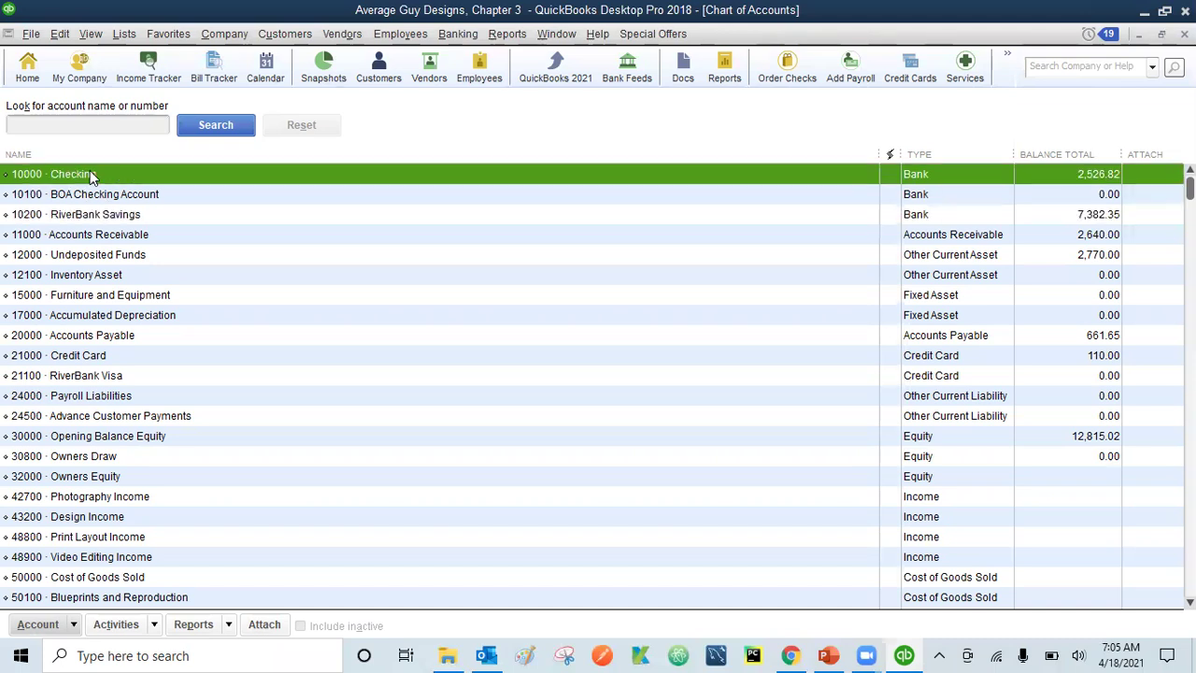
right_click(92, 175)
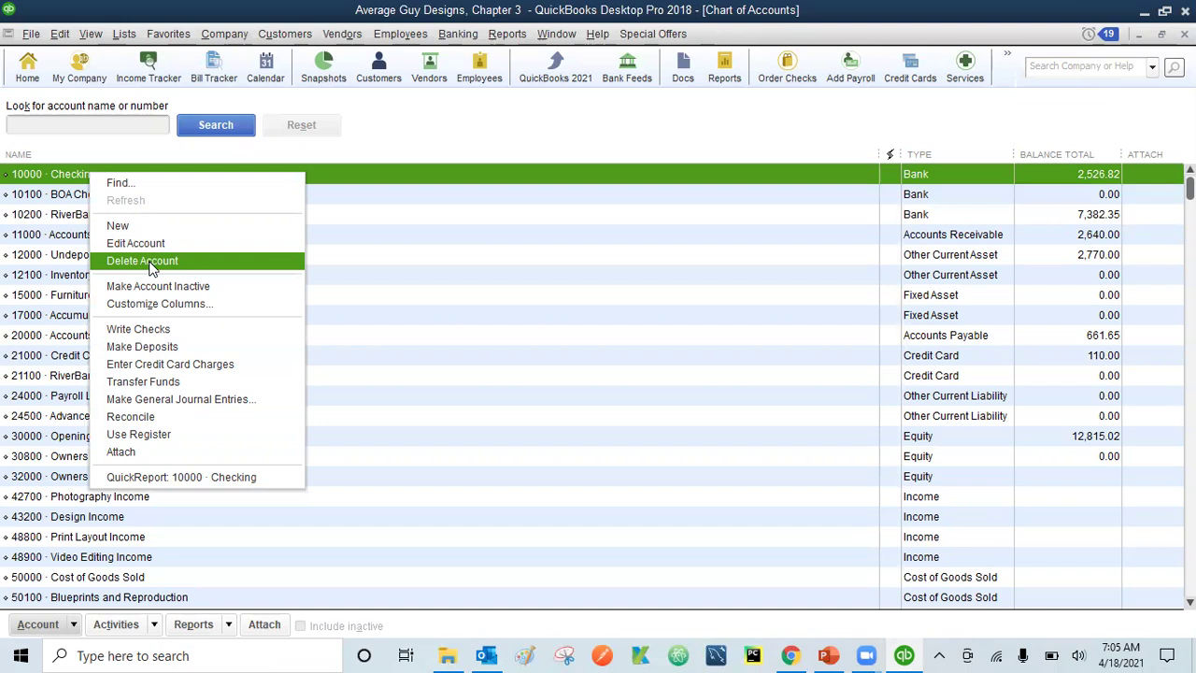
left_click(394, 196)
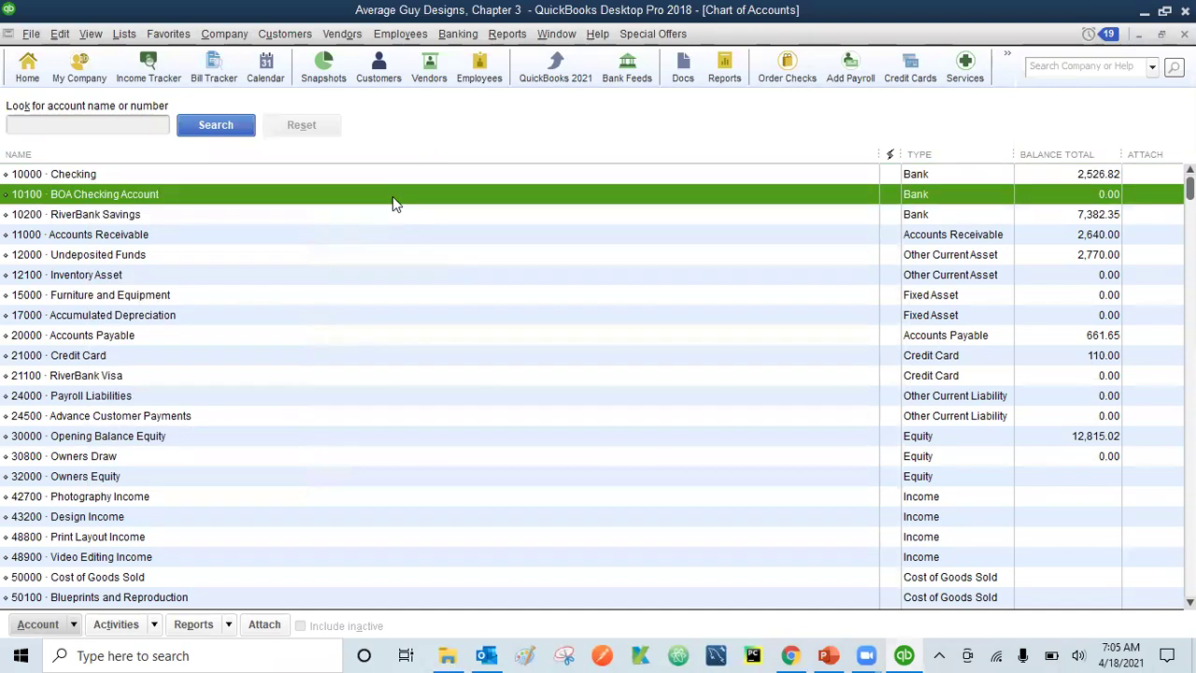
right_click(221, 200)
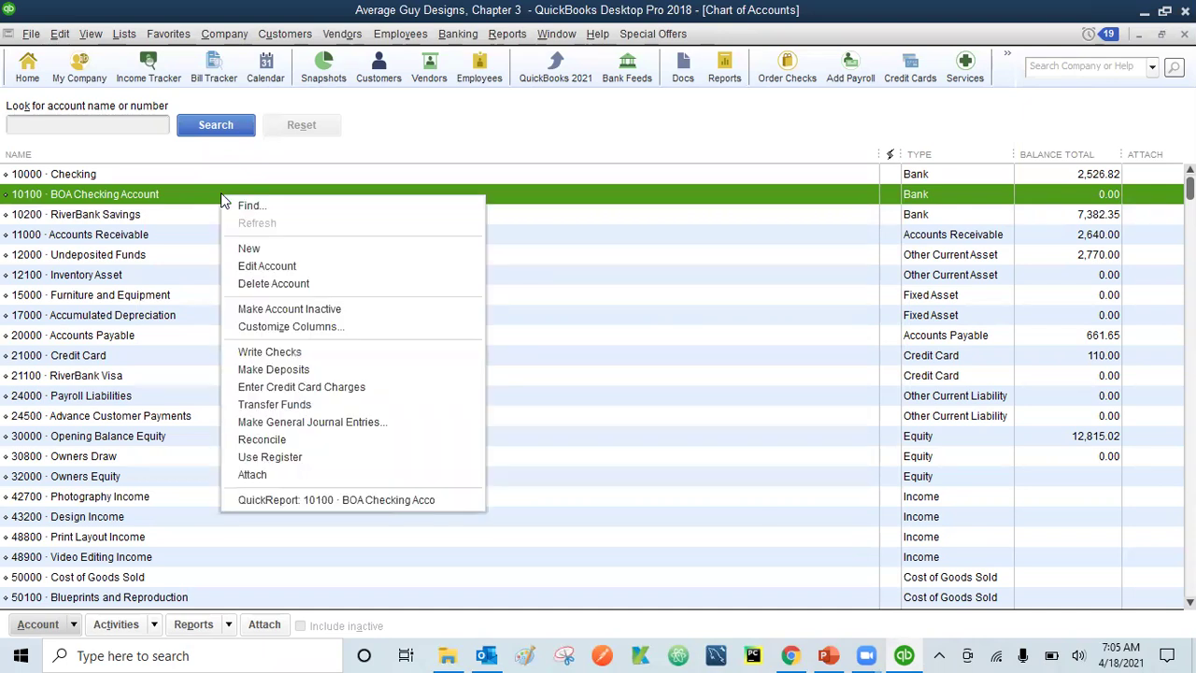
left_click(274, 310)
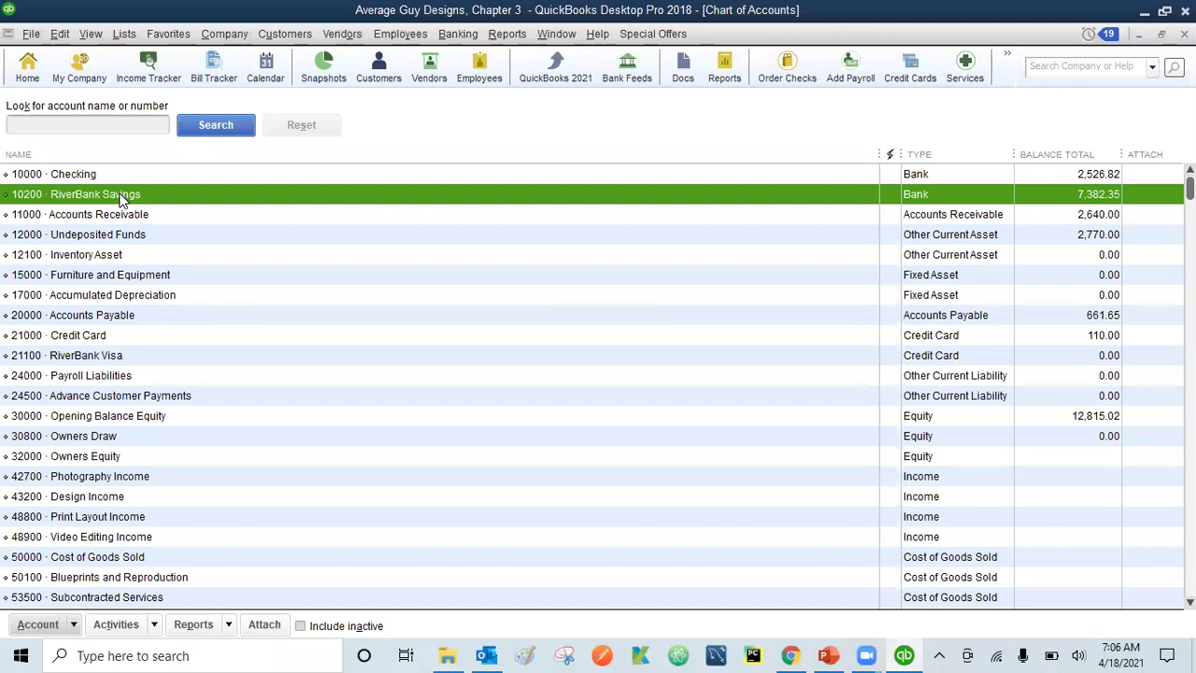
left_click(300, 626)
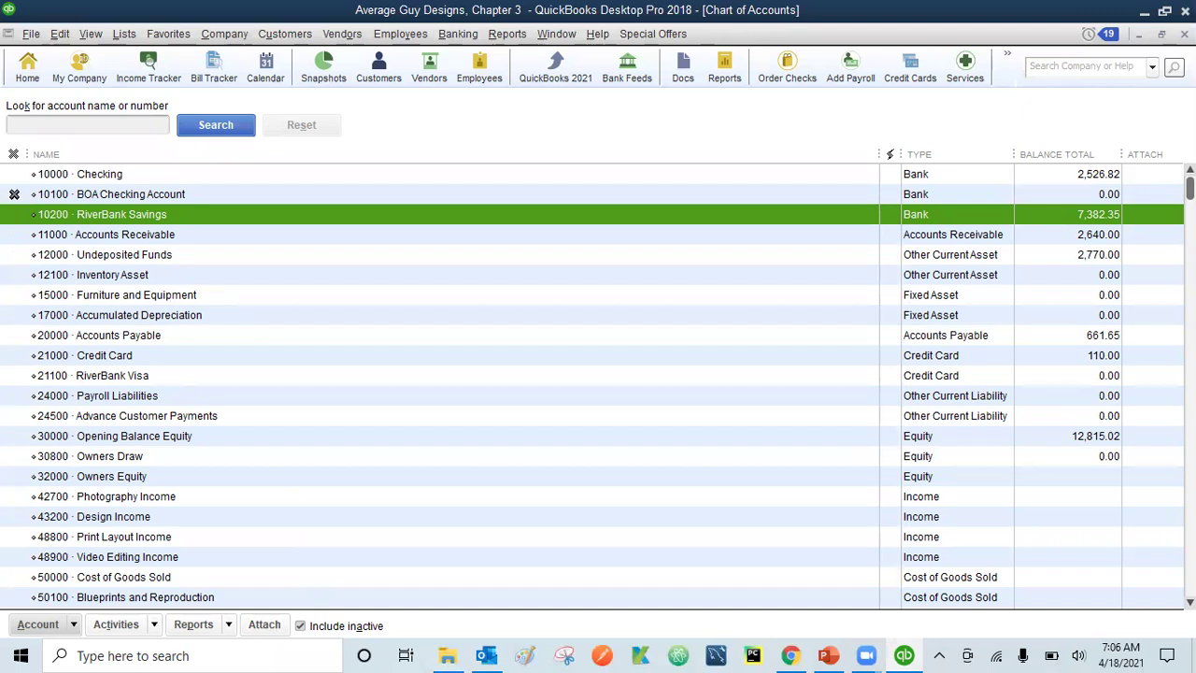
- Reactivate 10100 BOA Checking Account and close the Chart of Accounts
left_click(14, 193)
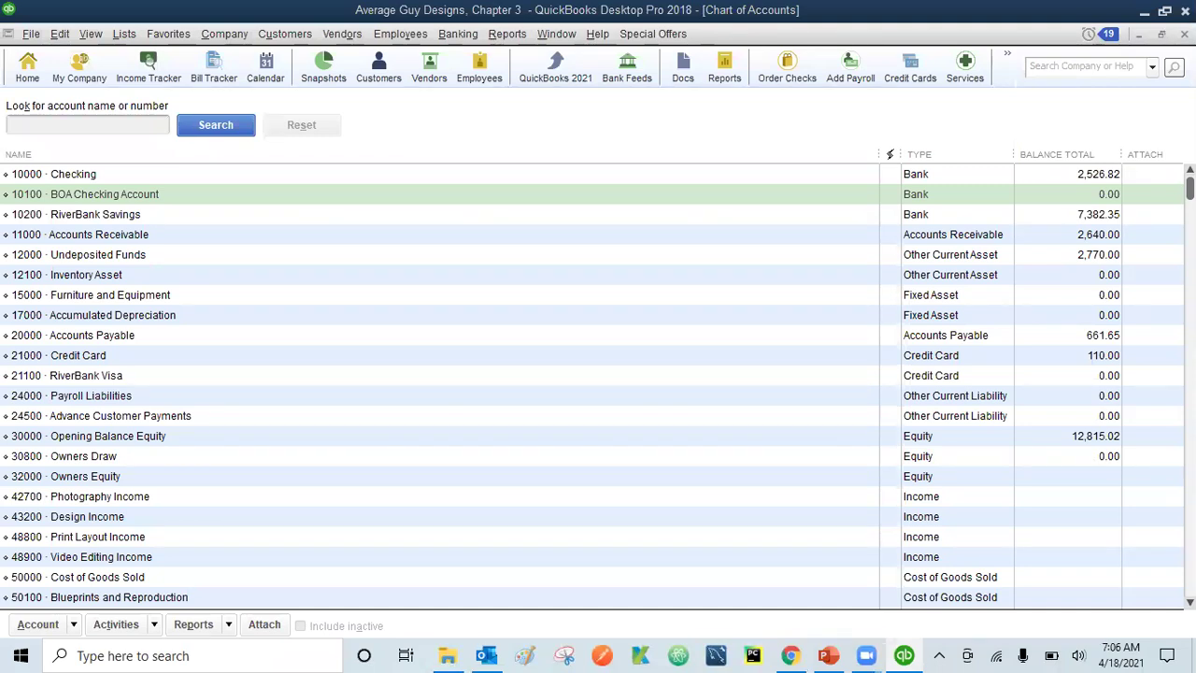
key("Escape")
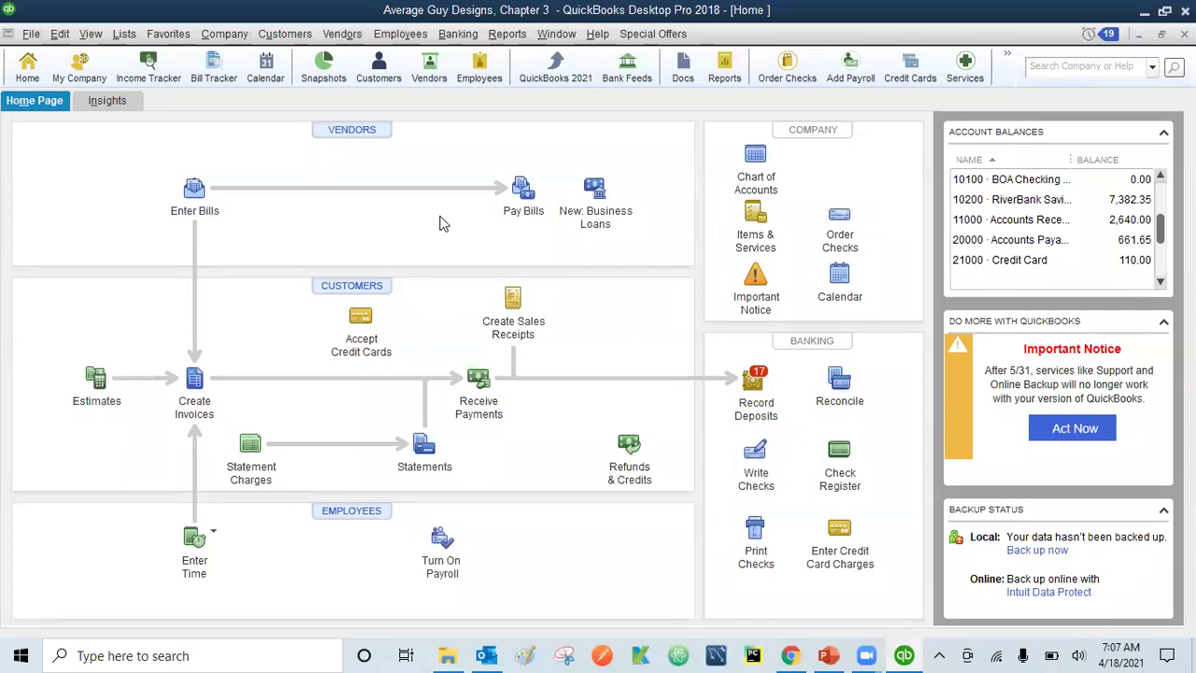
left_click(465, 37)
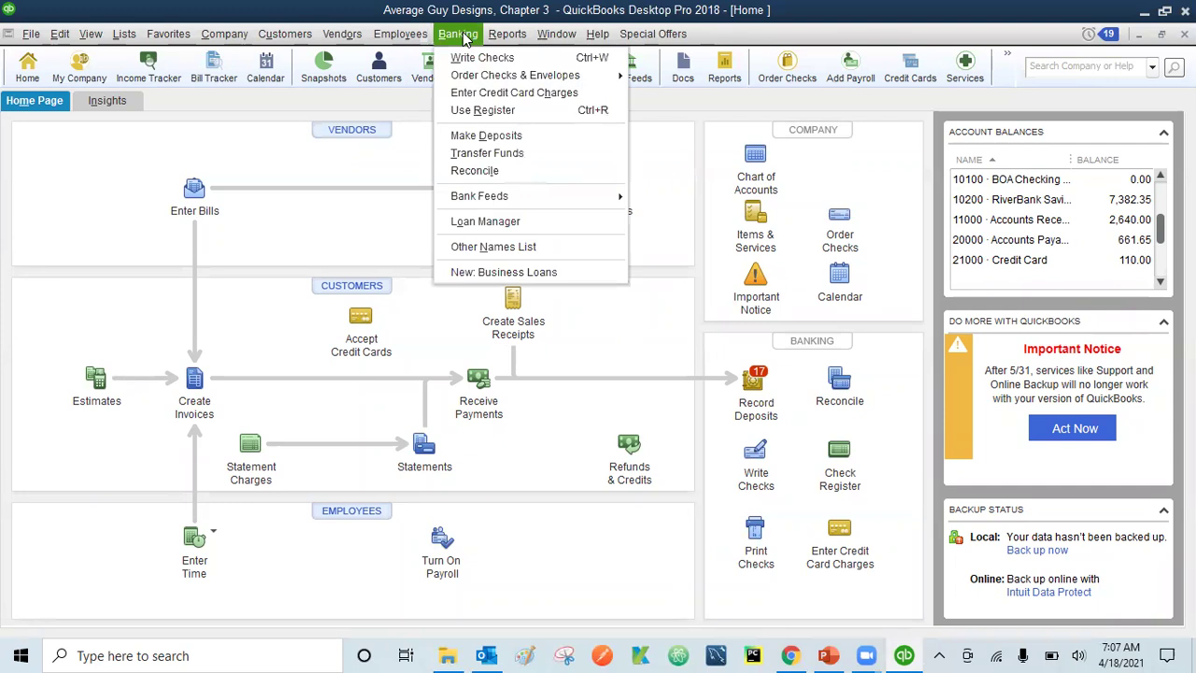
- Transfer 100.00 from 10000 Checking to 10200 RiverBank Savings and save the transfer
left_click(492, 156)
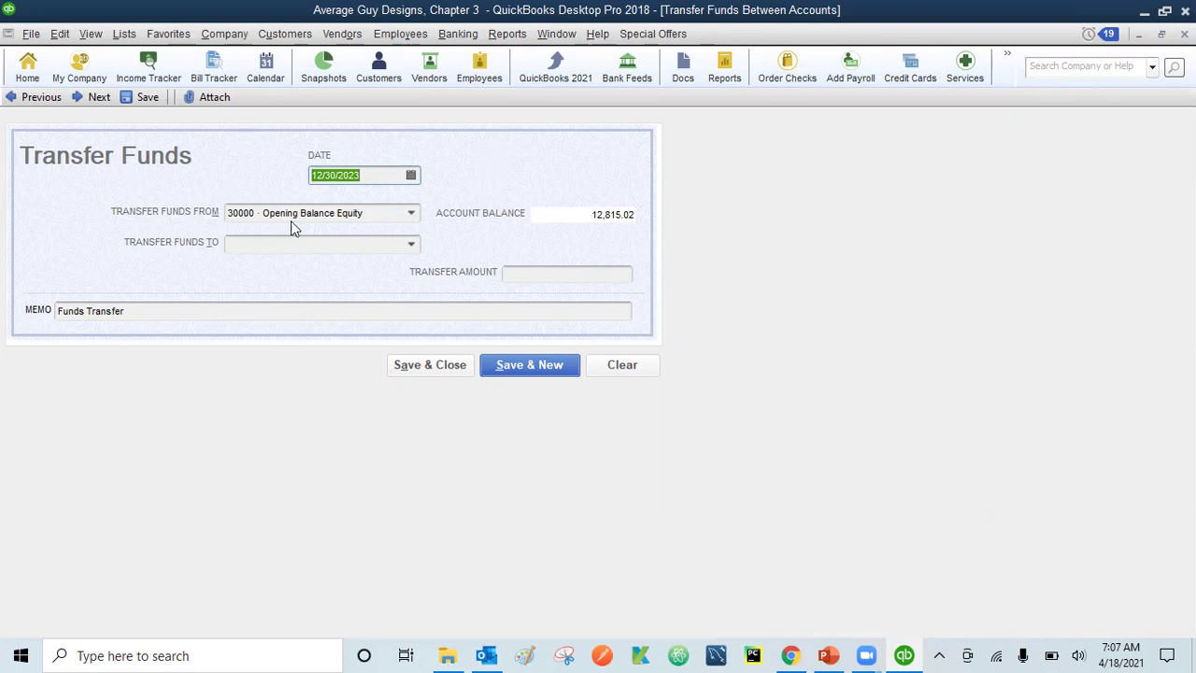
left_click(415, 218)
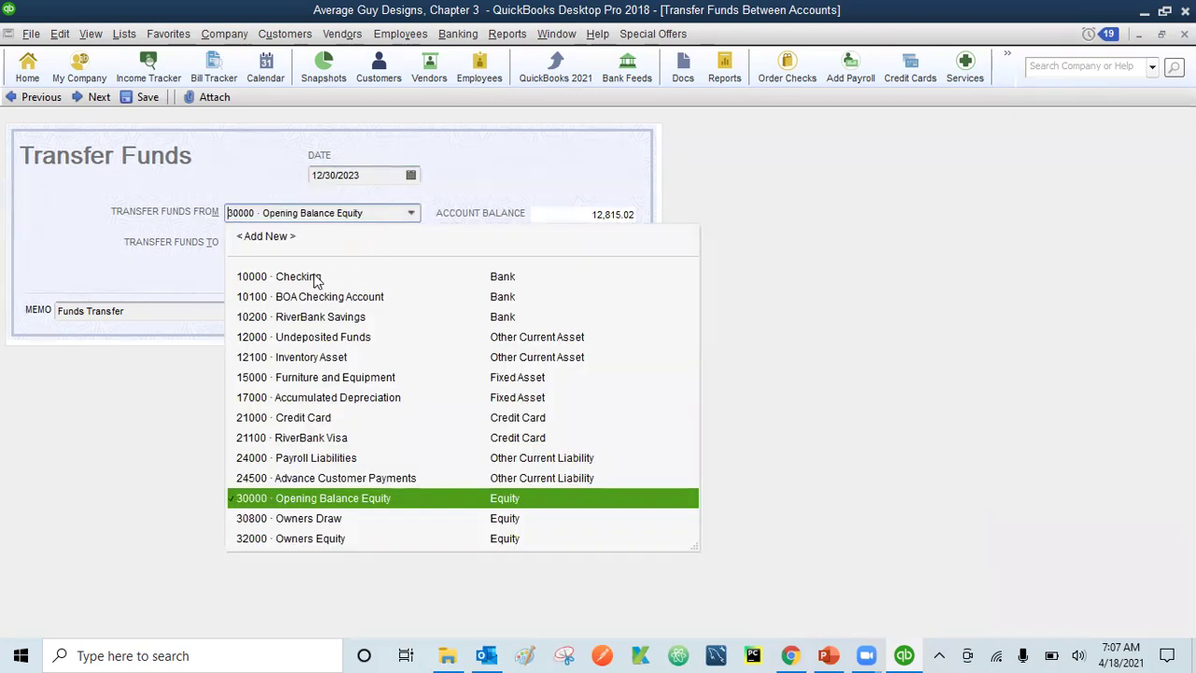
left_click(310, 279)
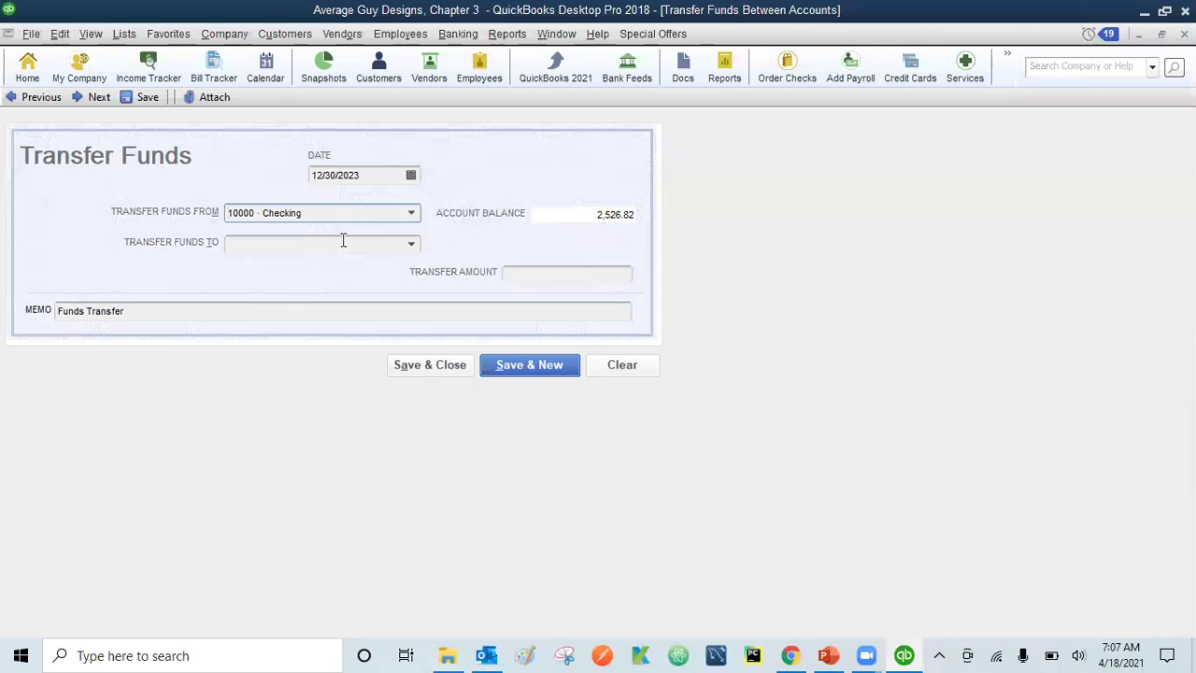
left_click(411, 247)
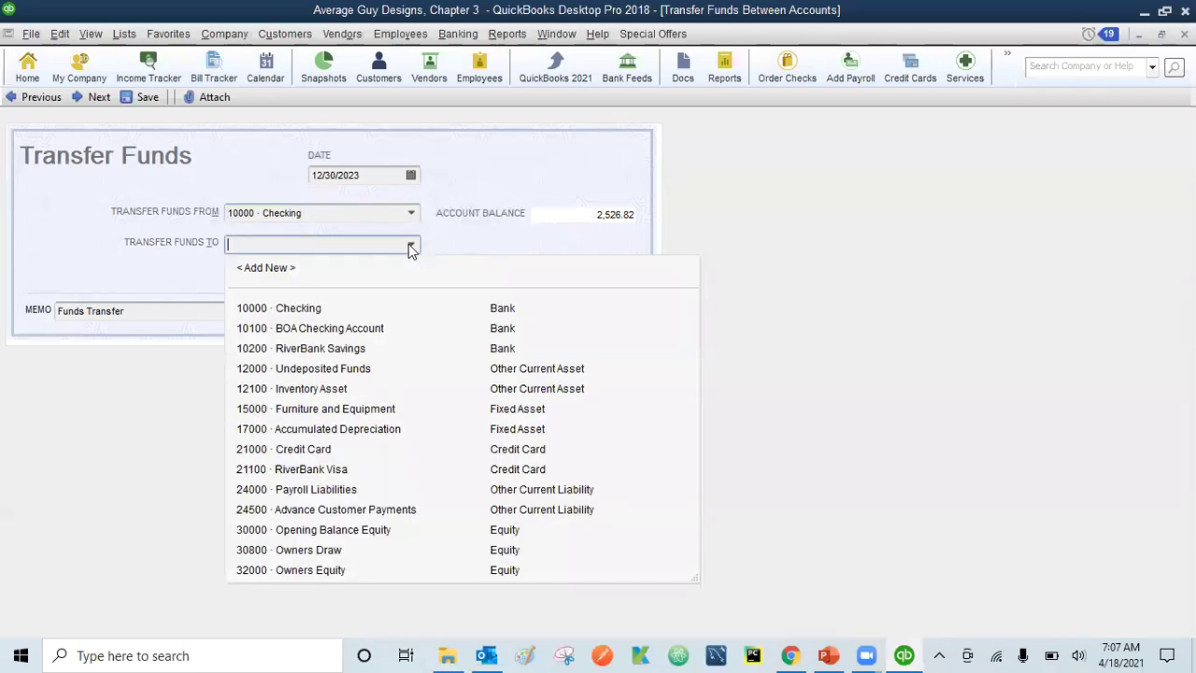
left_click(319, 352)
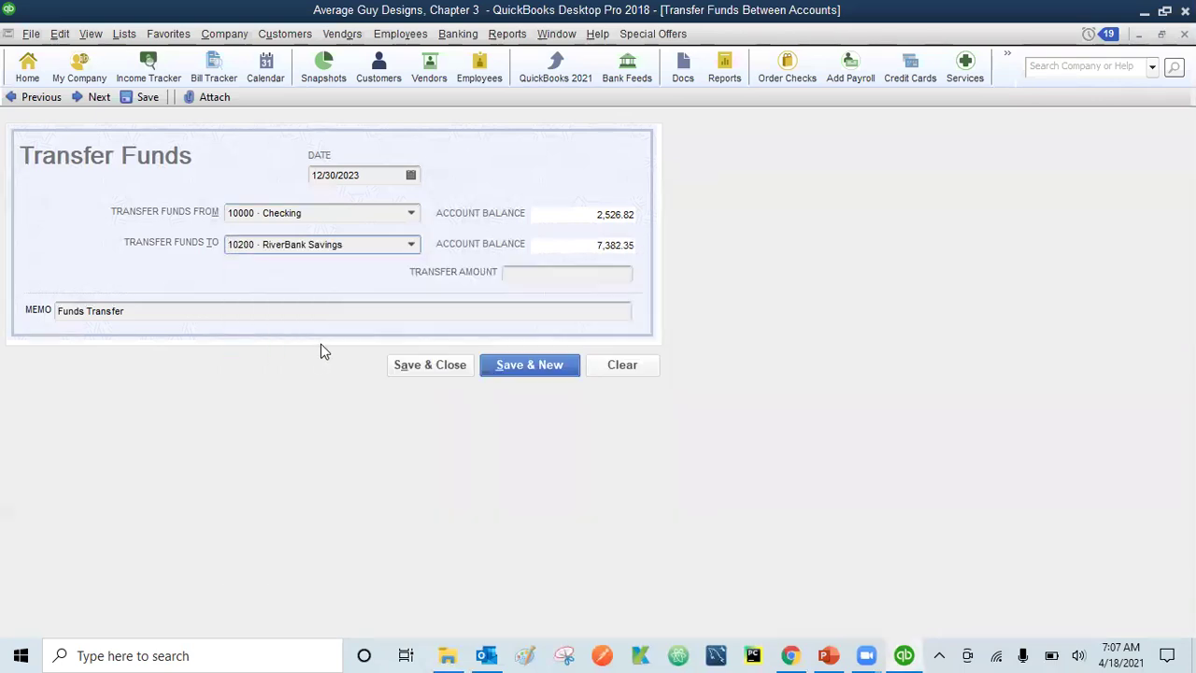
left_click(527, 271)
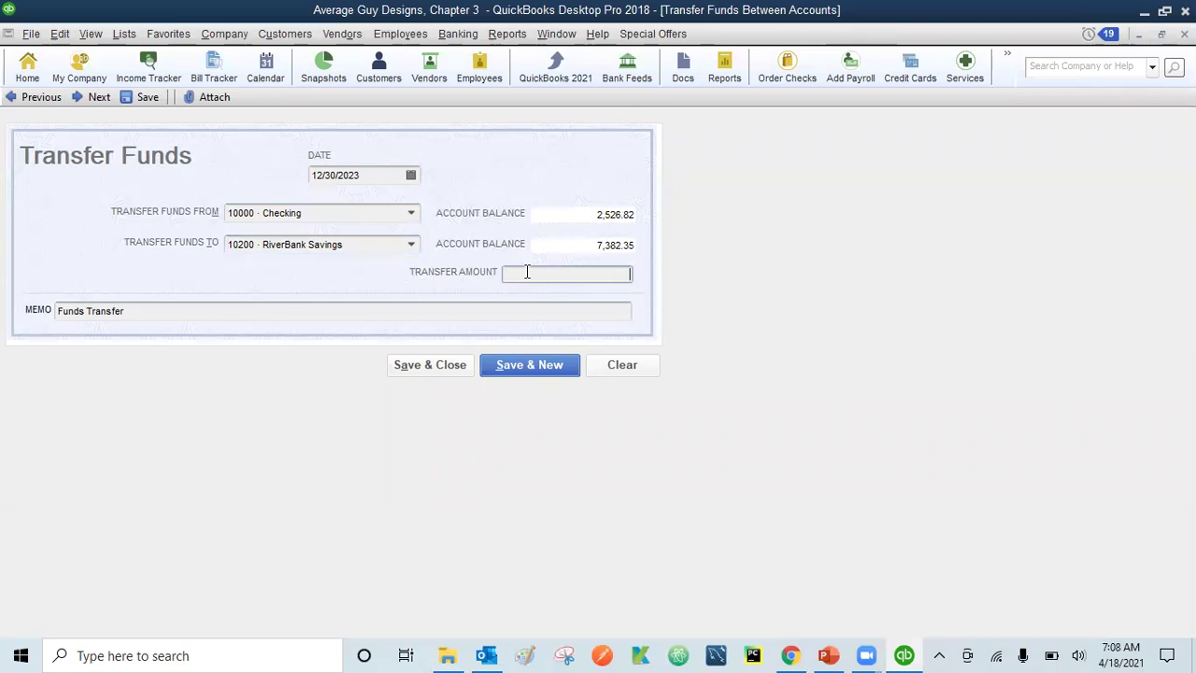
type("1000")
key("BackSpace")
left_click(437, 367)
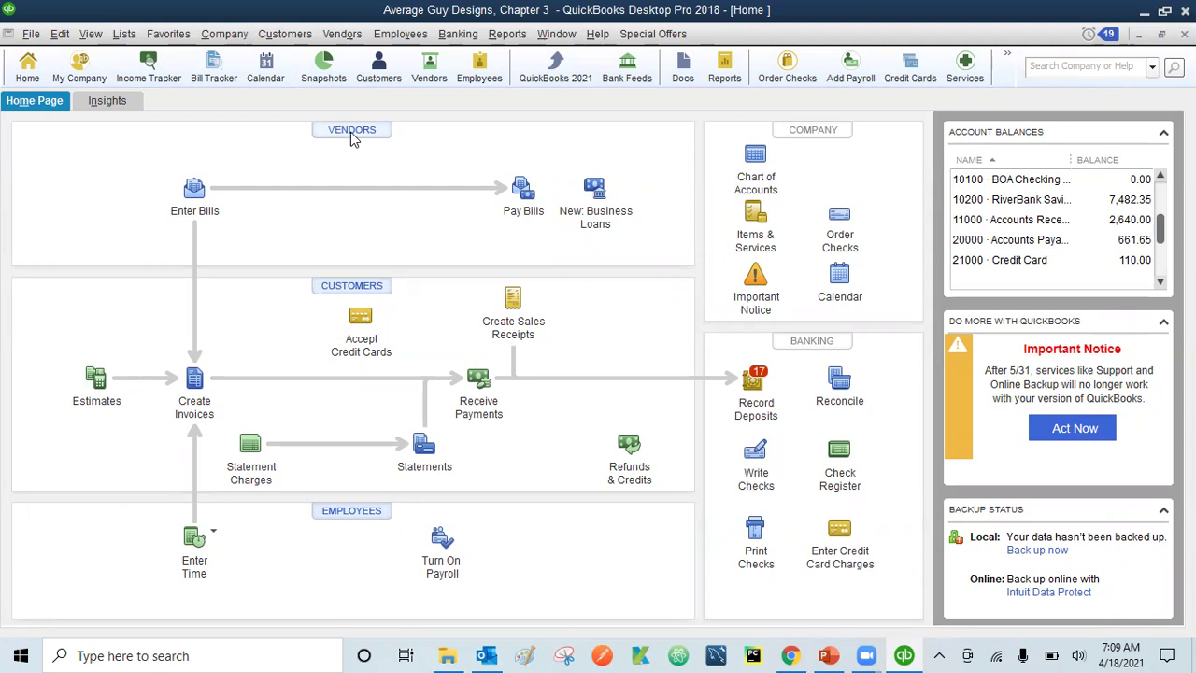
- Open vendor ABC's Edit Vendor window from the Vendor Center, review it, and close without changes
left_click(351, 132)
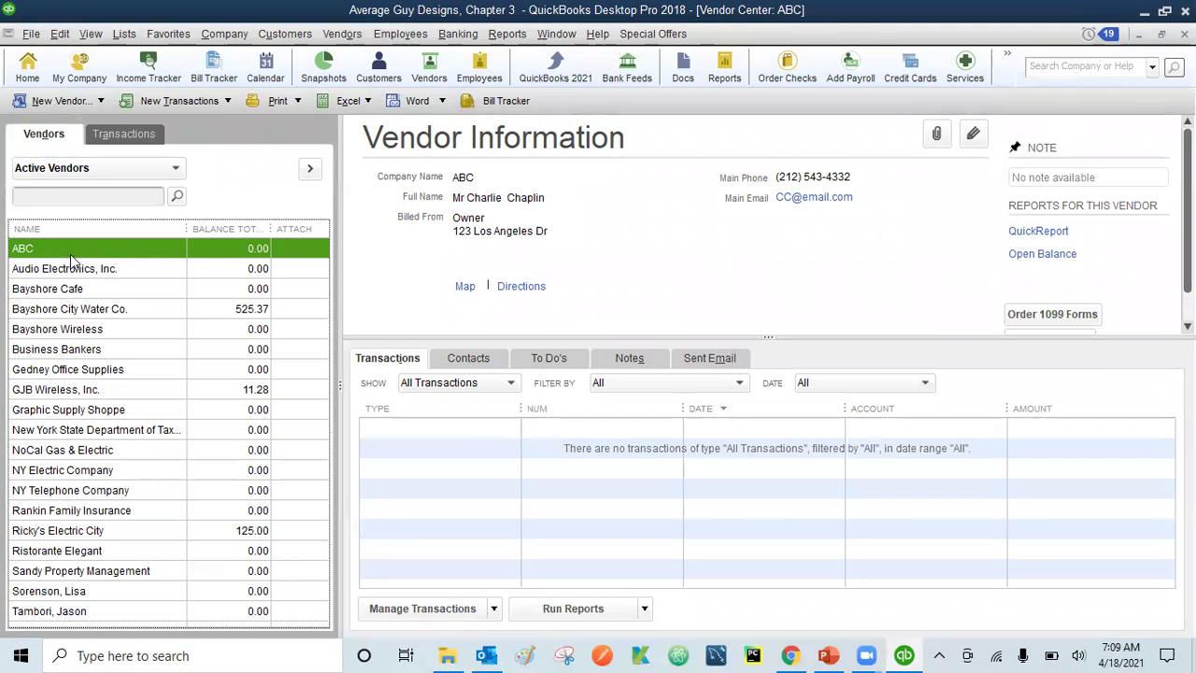
left_click(60, 34)
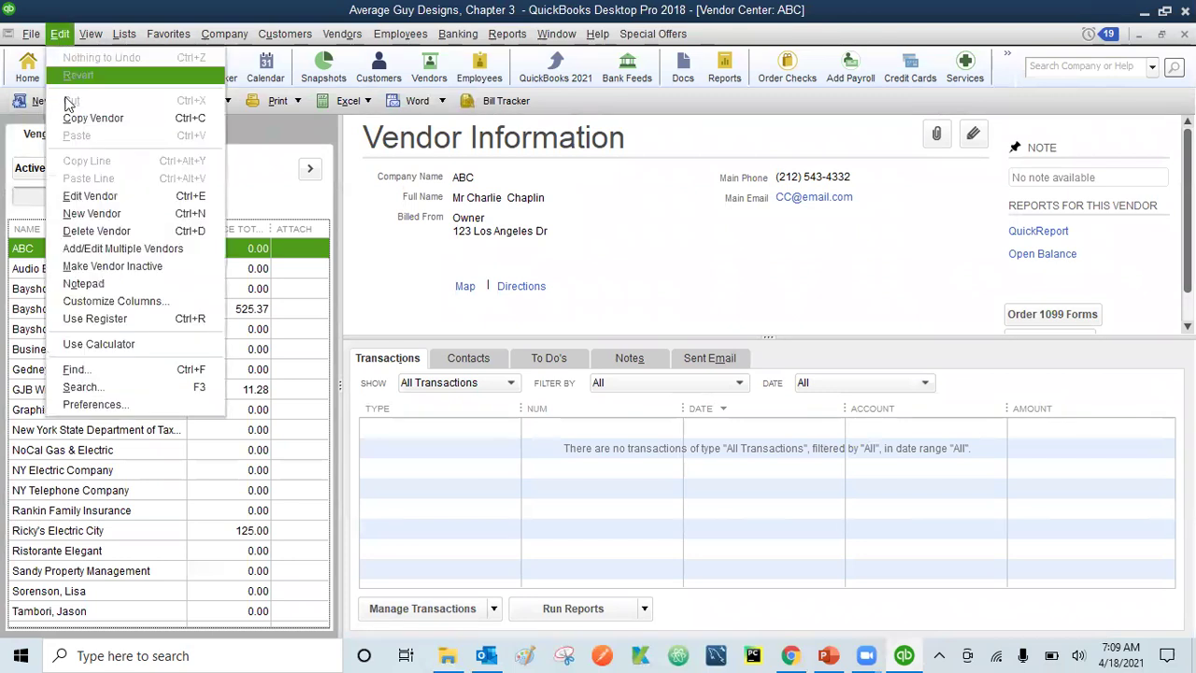
left_click(28, 251)
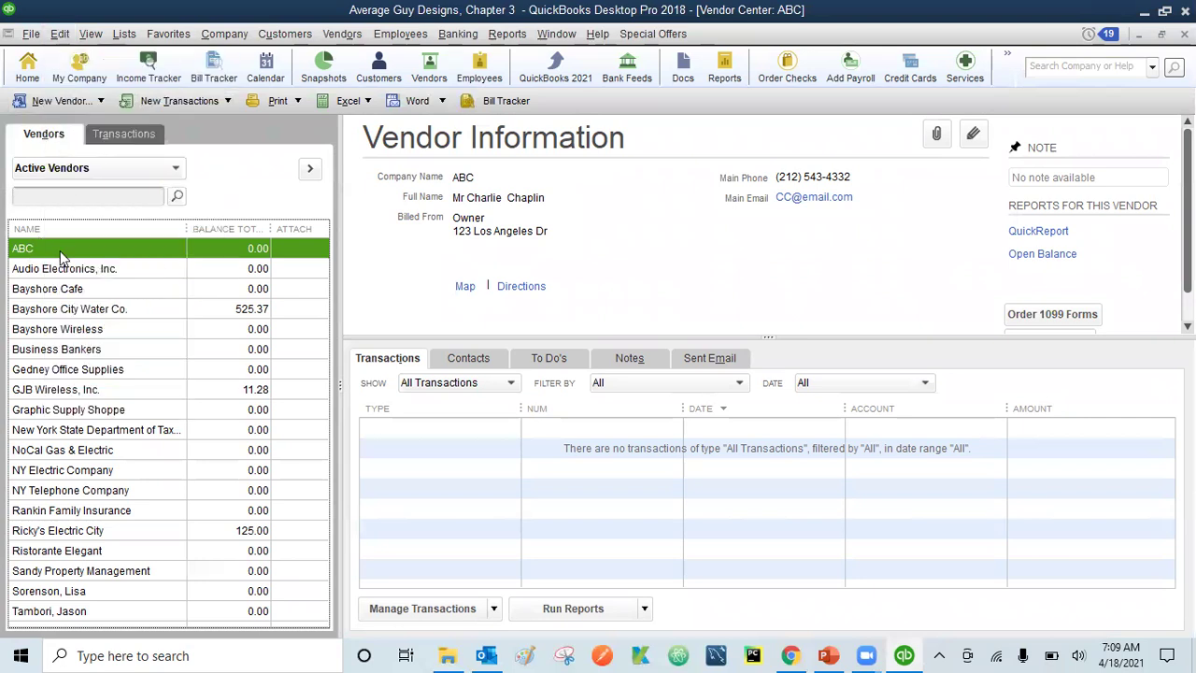
double_click(59, 250)
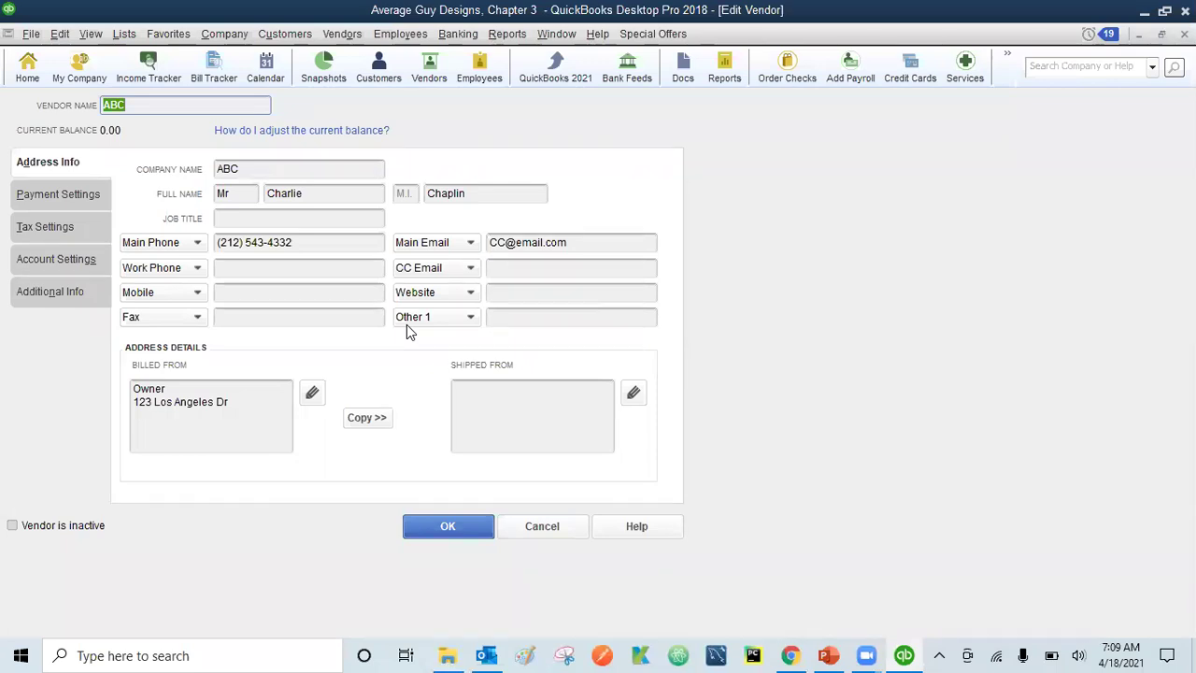
left_click(59, 35)
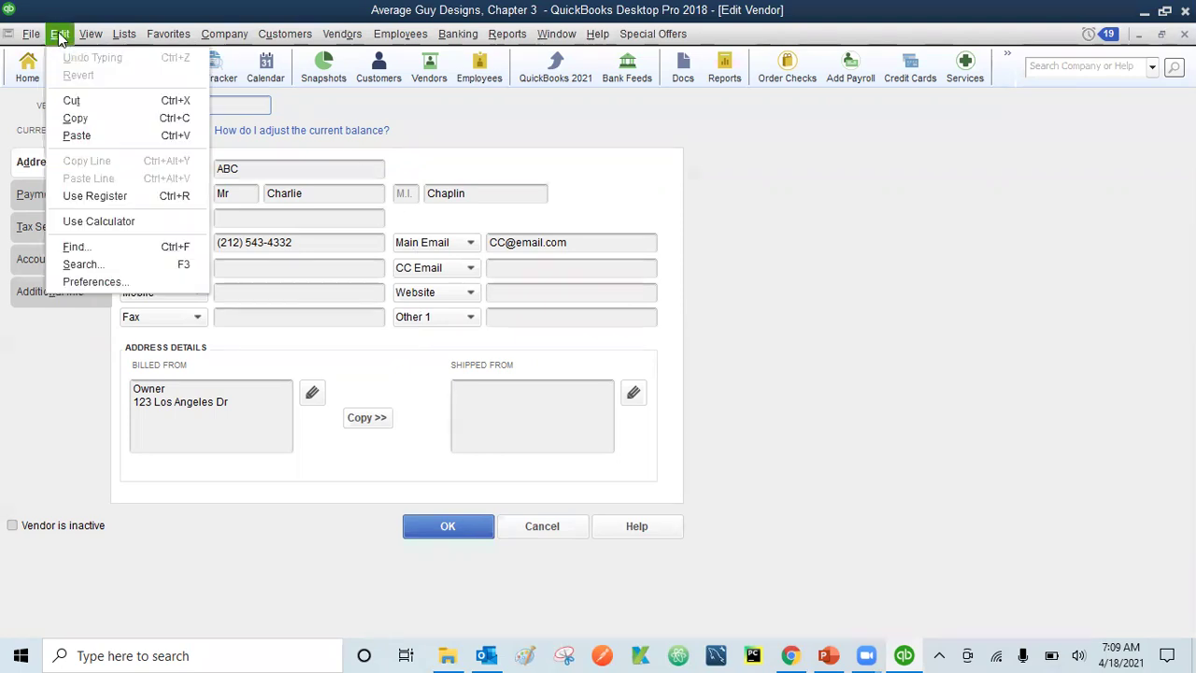
left_click(512, 114)
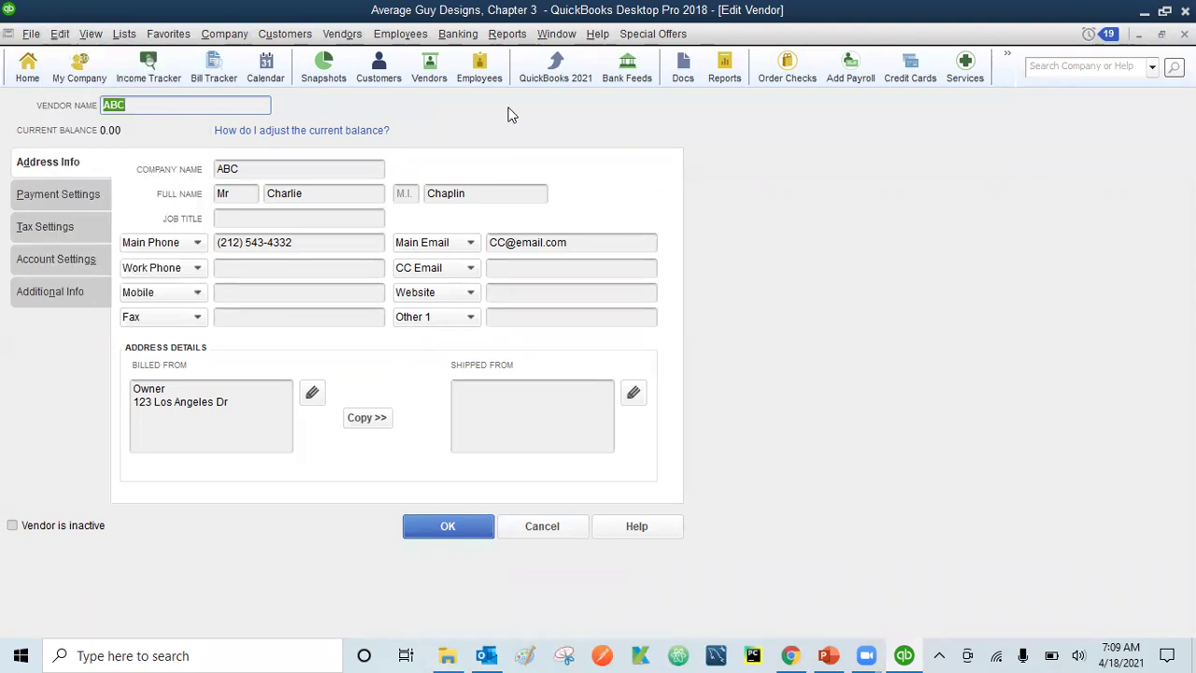
left_click(1185, 35)
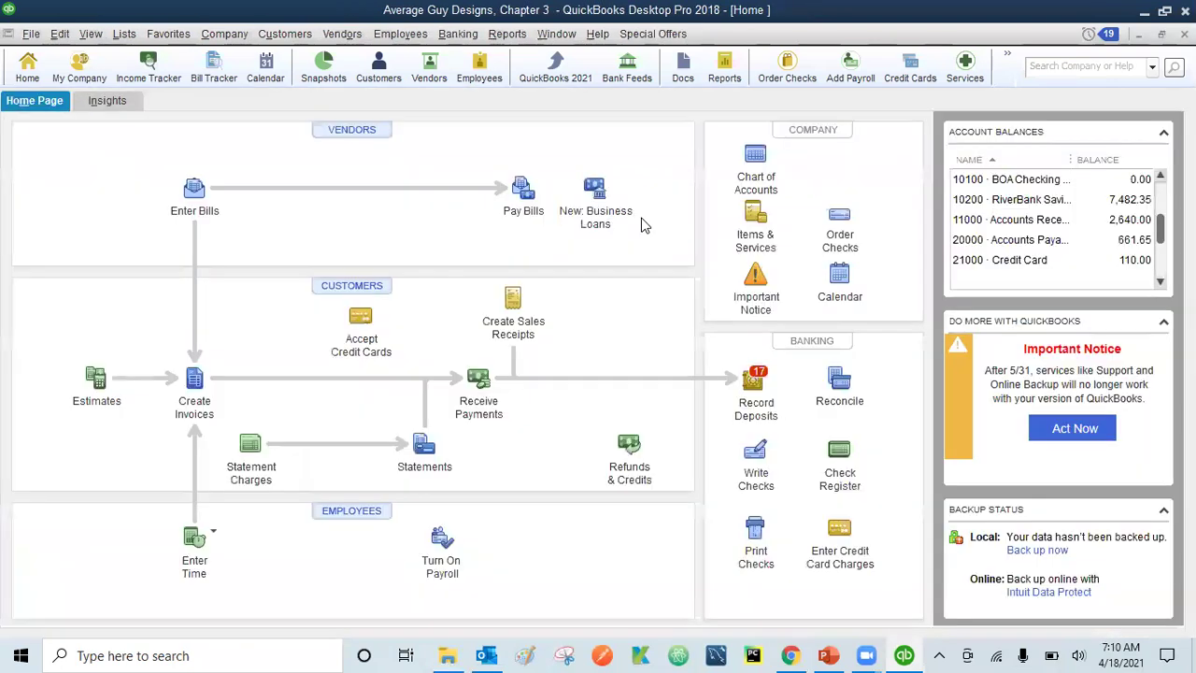
left_click(756, 176)
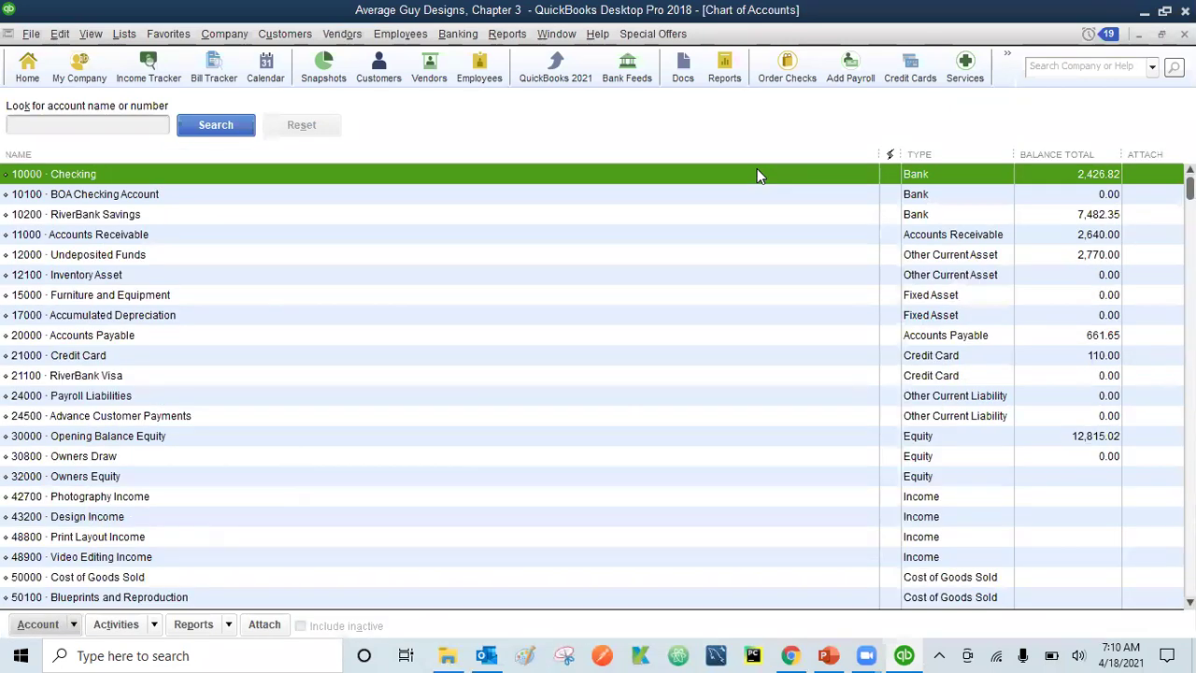
double_click(262, 175)
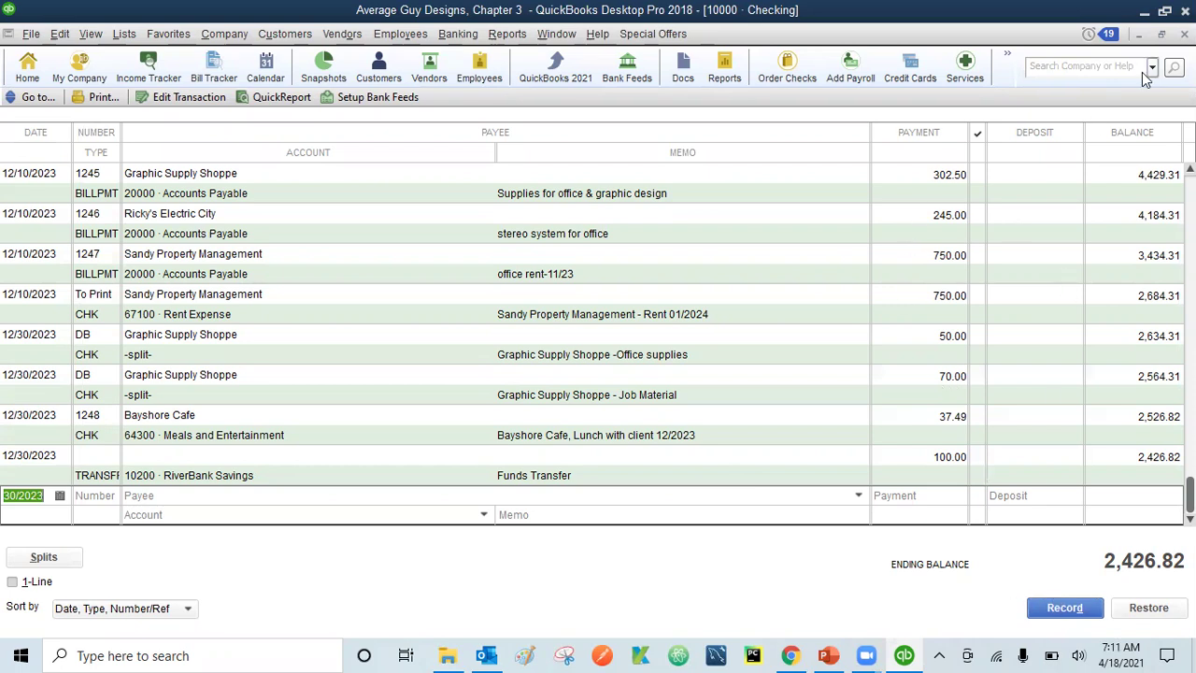
left_click(1185, 35)
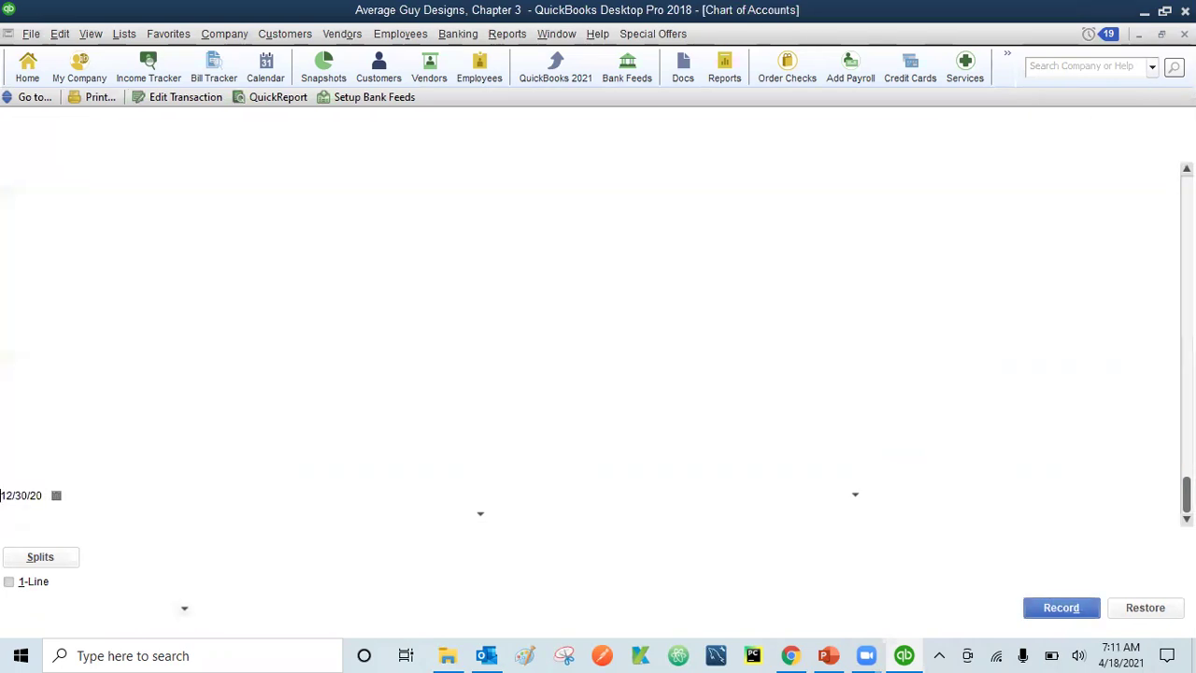
left_click(1185, 34)
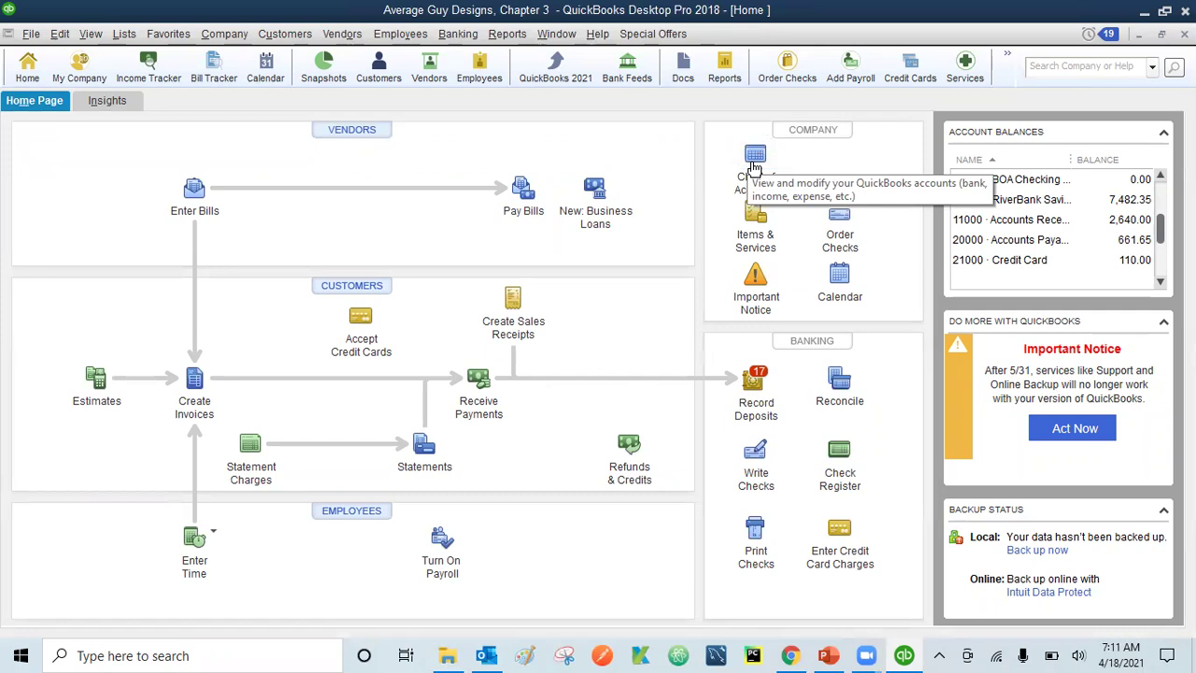
- Review the Checking account register from the Chart of Accounts, then begin Record Deposits
left_click(755, 159)
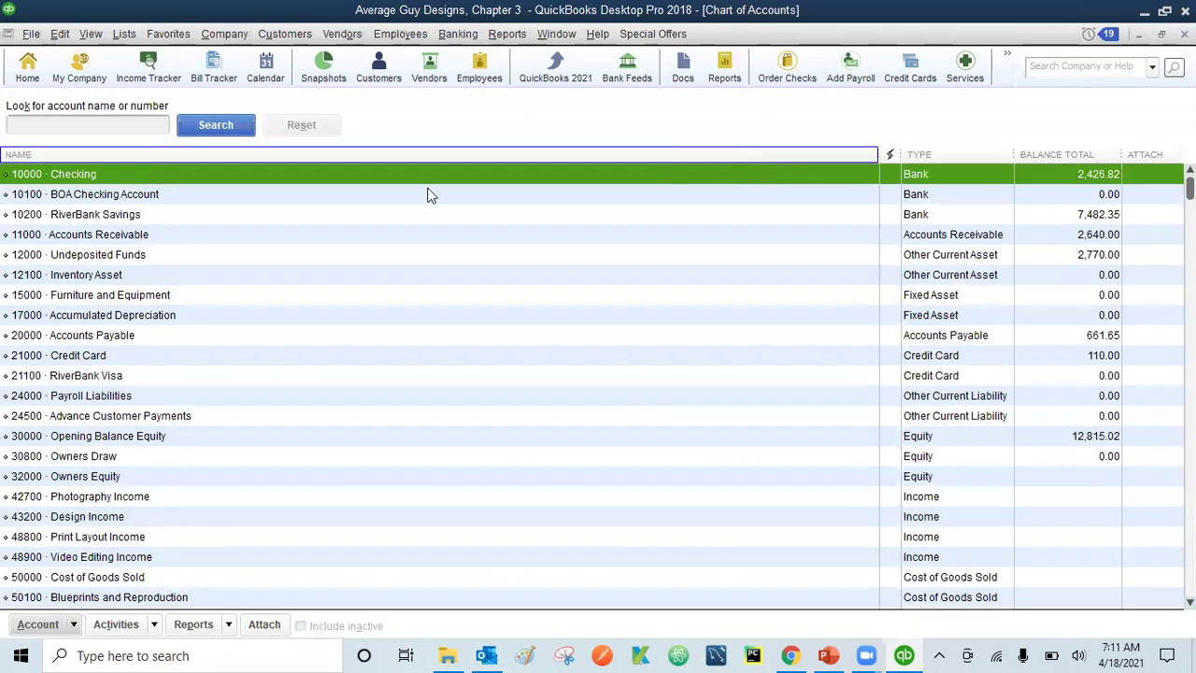
double_click(285, 175)
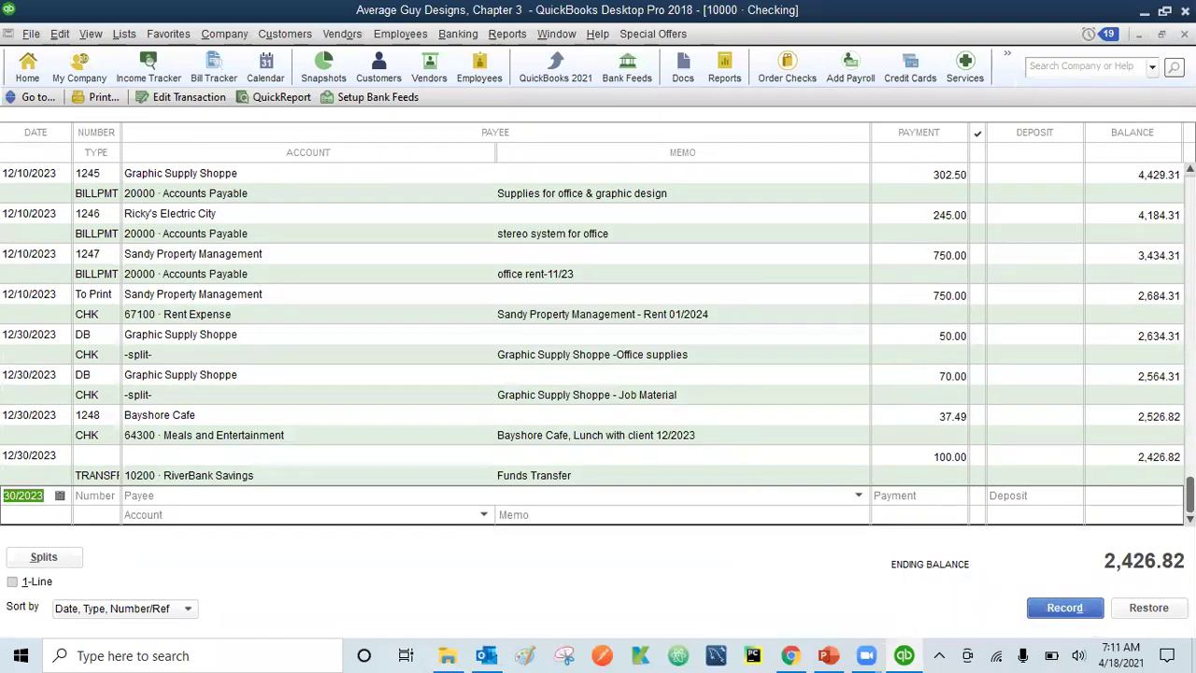
left_click(1185, 34)
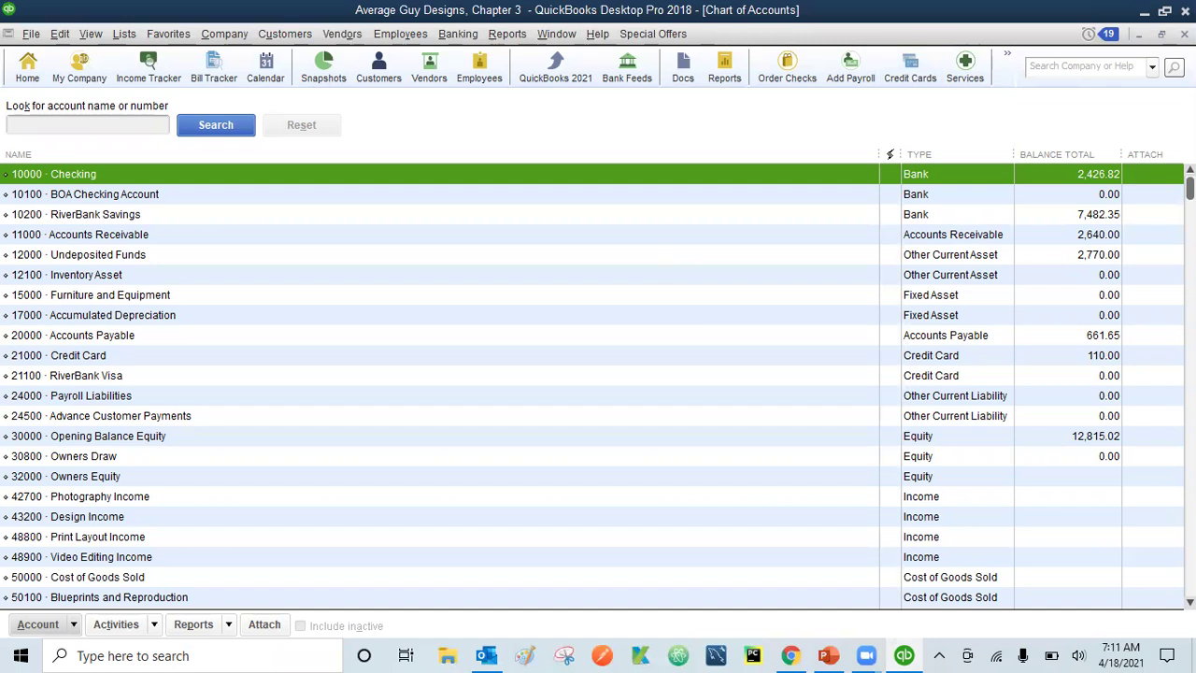
left_click(1185, 34)
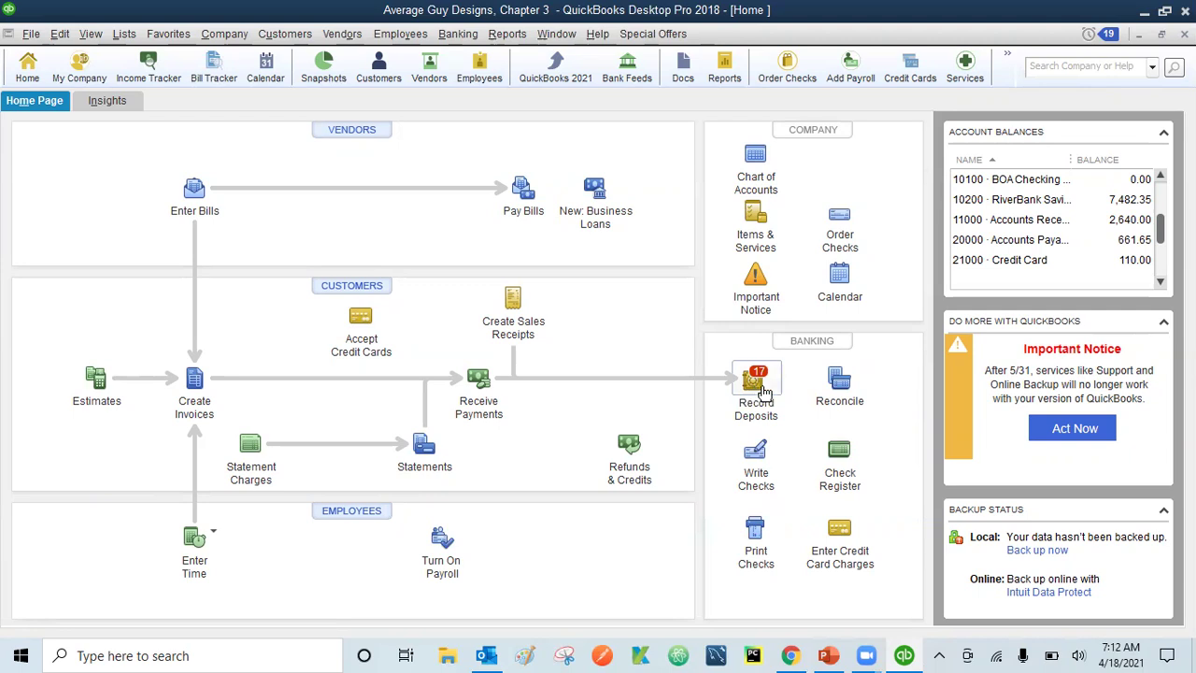
left_click(764, 390)
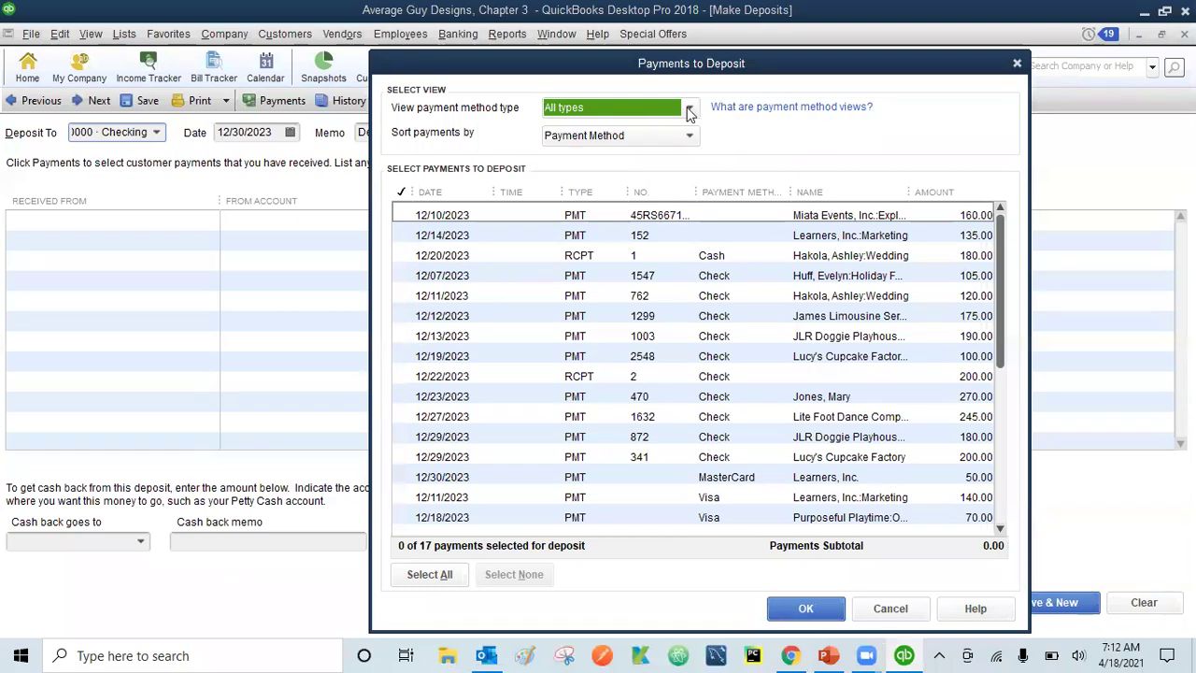
- Filter Payments to Deposit to the Cash and Check payment method
left_click(692, 111)
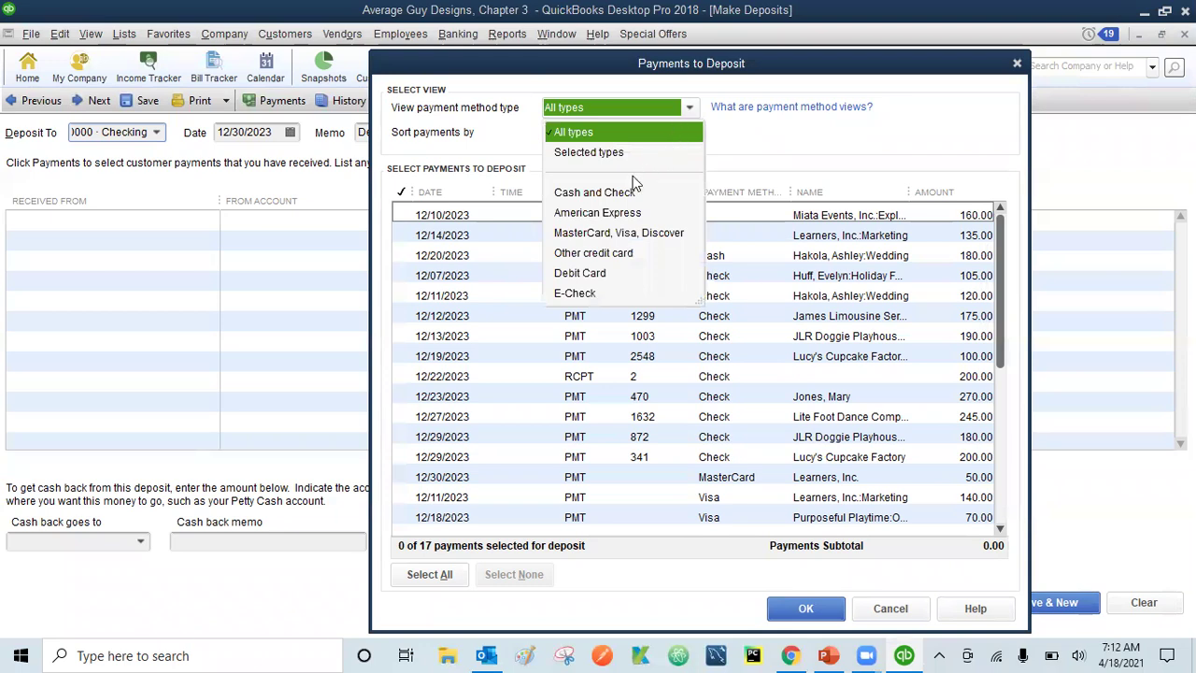
left_click(609, 196)
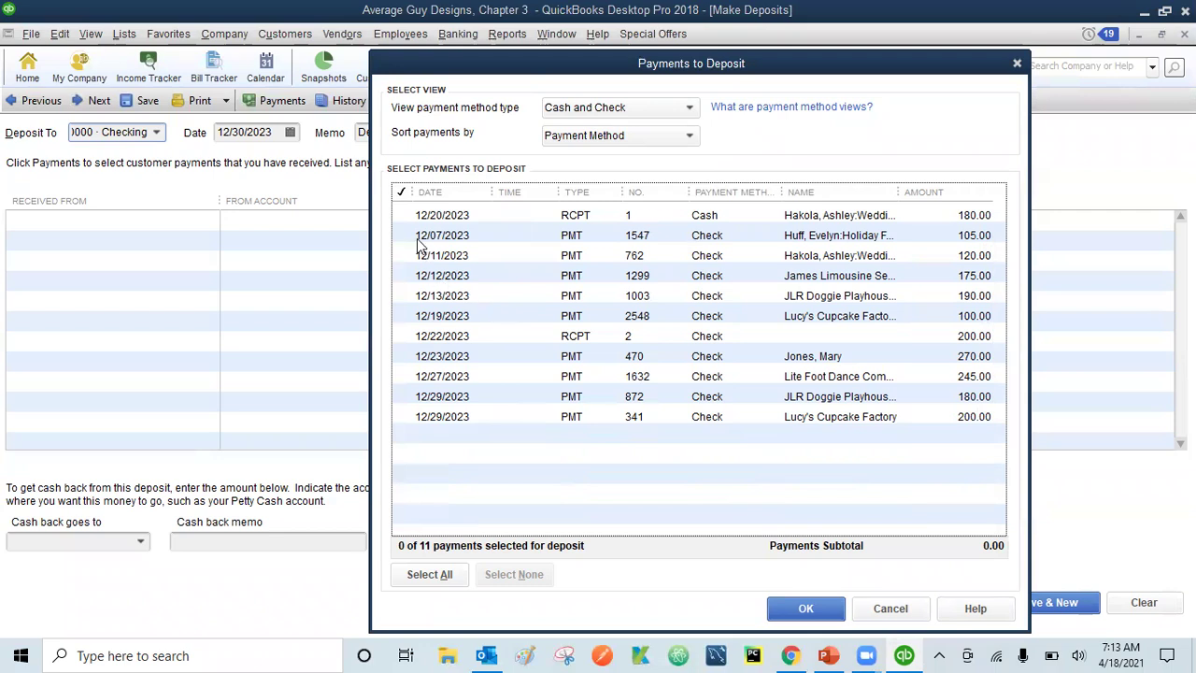
- Select all 11 cash and check payments and move them onto the Make Deposits form
left_click(405, 214)
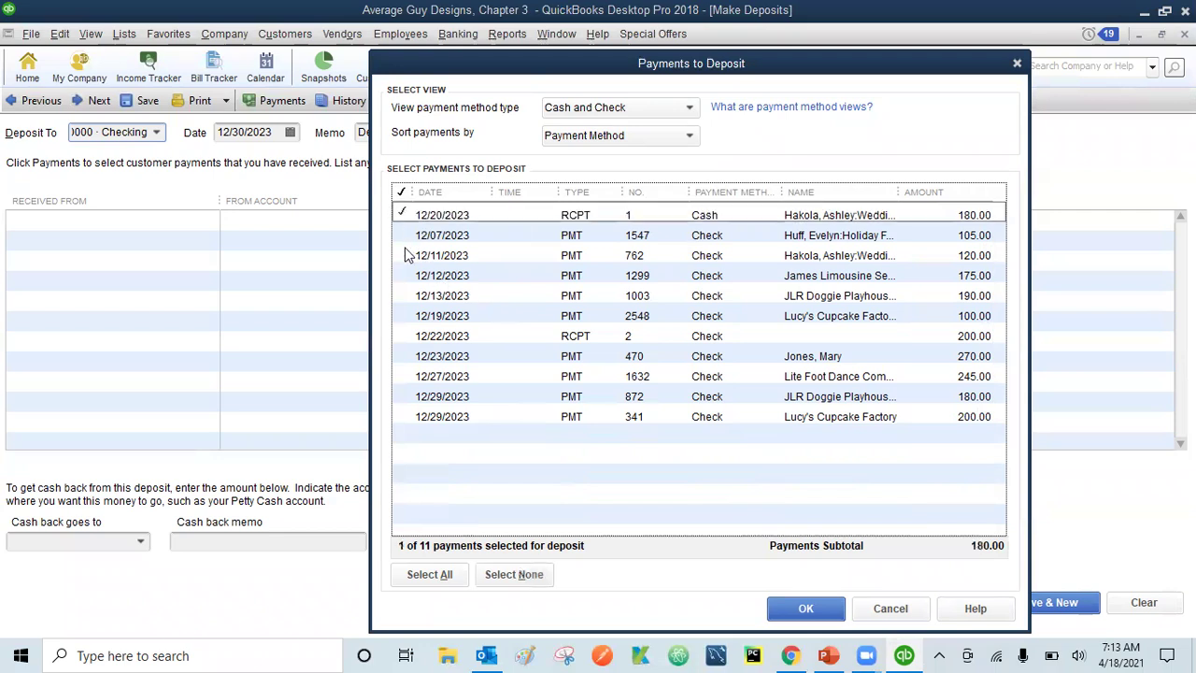
left_click(402, 339)
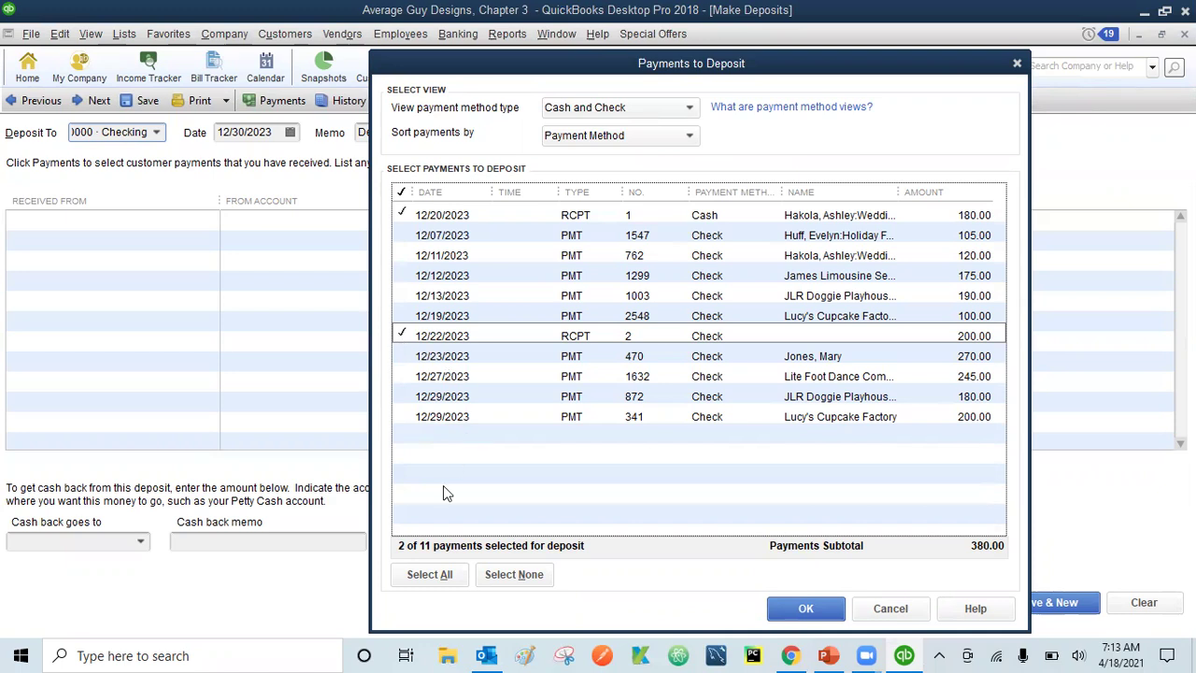
left_click(426, 574)
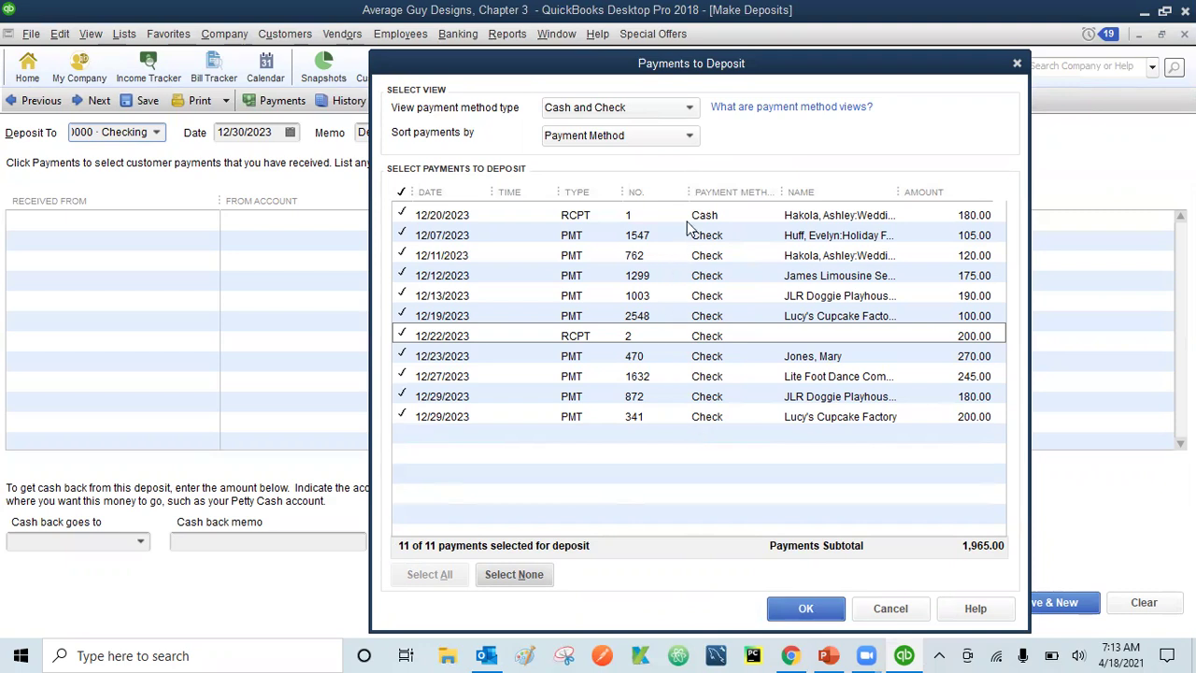
left_click(826, 609)
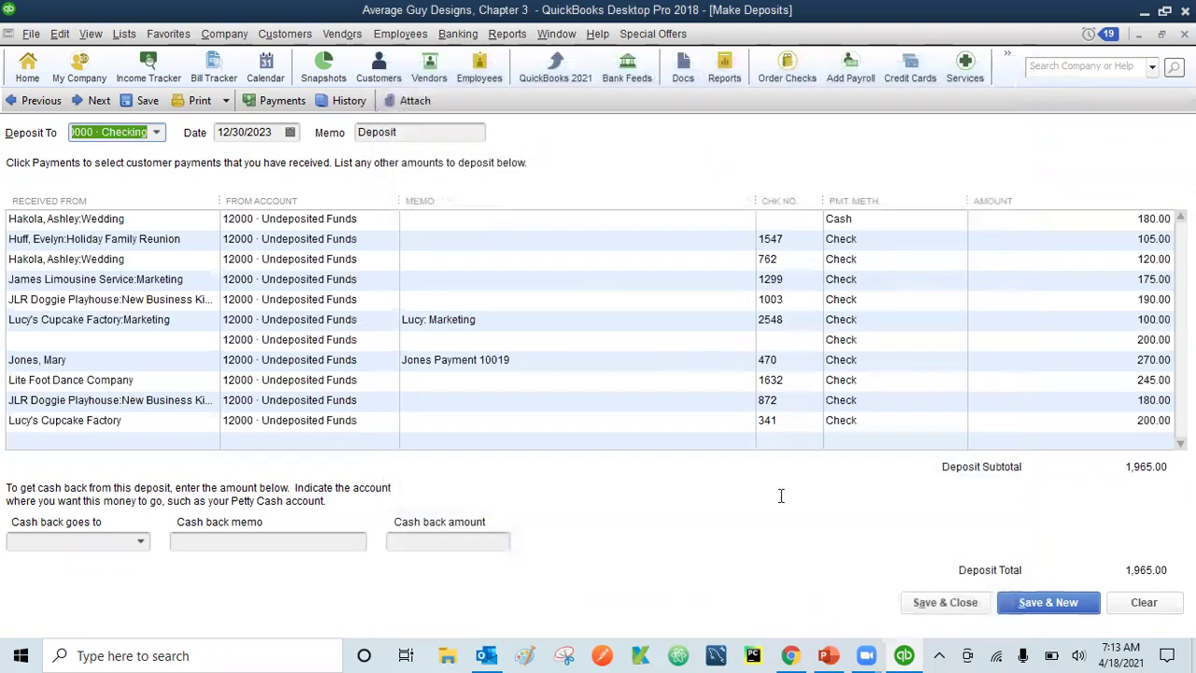
left_click(226, 101)
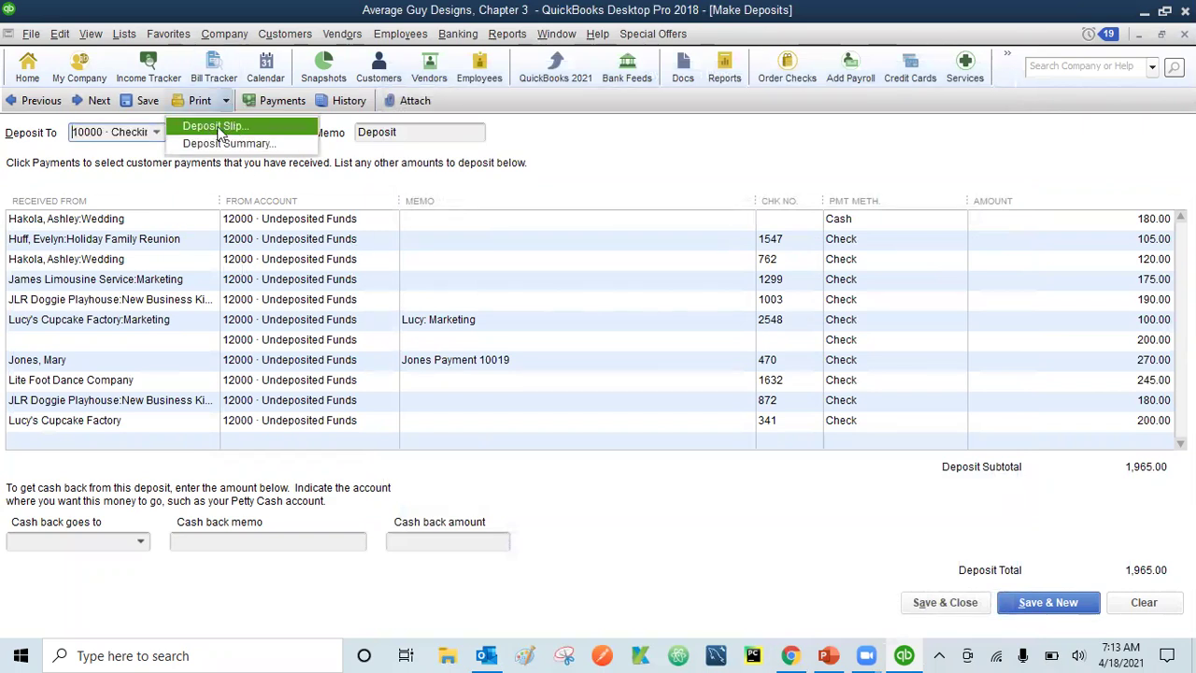
left_click(196, 186)
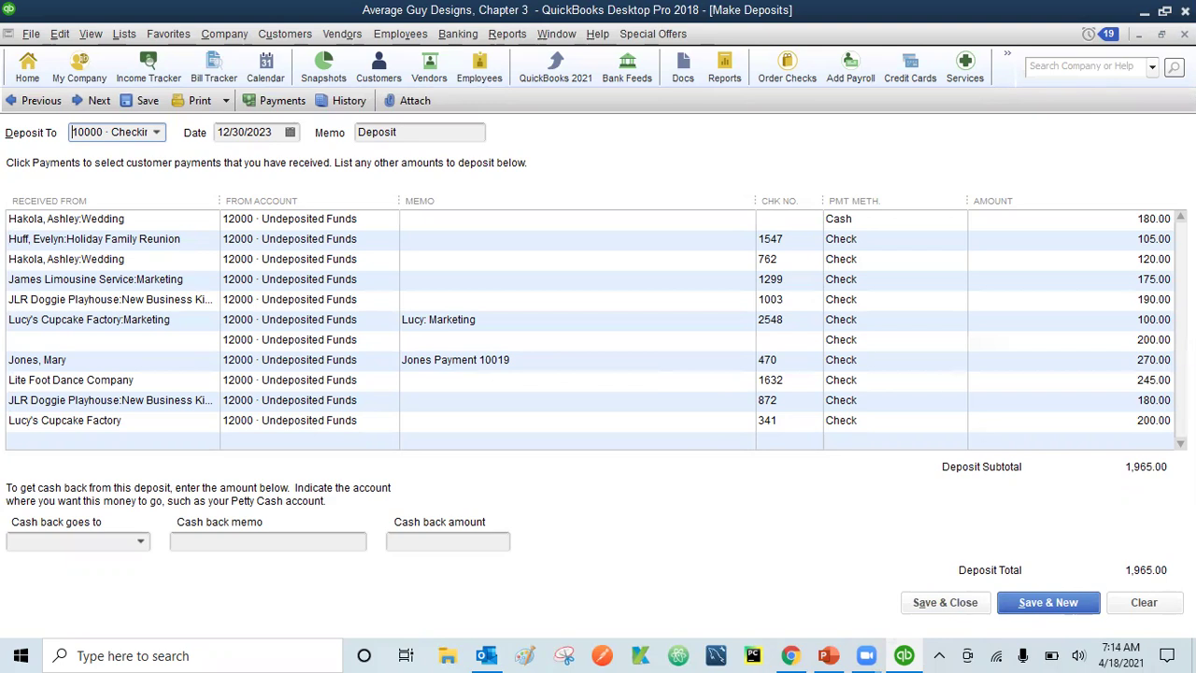
- Discard the unrecorded 1,965.00 deposit and start a fresh deposit listing all 17 payments
key("Escape")
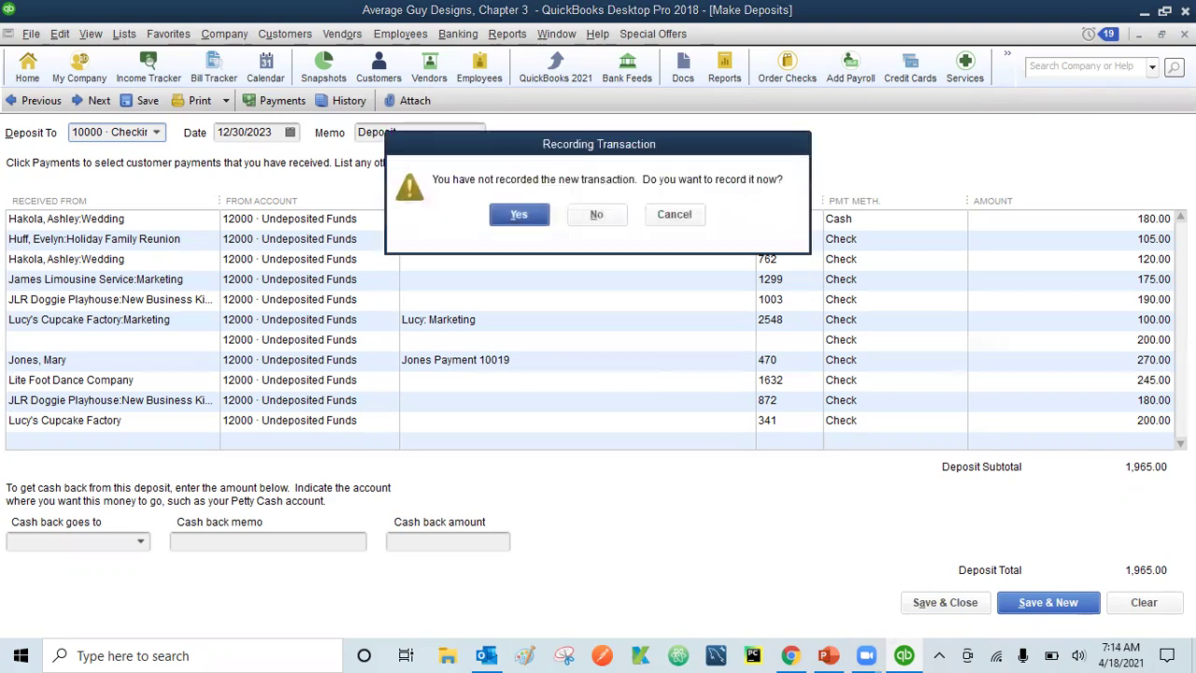
left_click(605, 215)
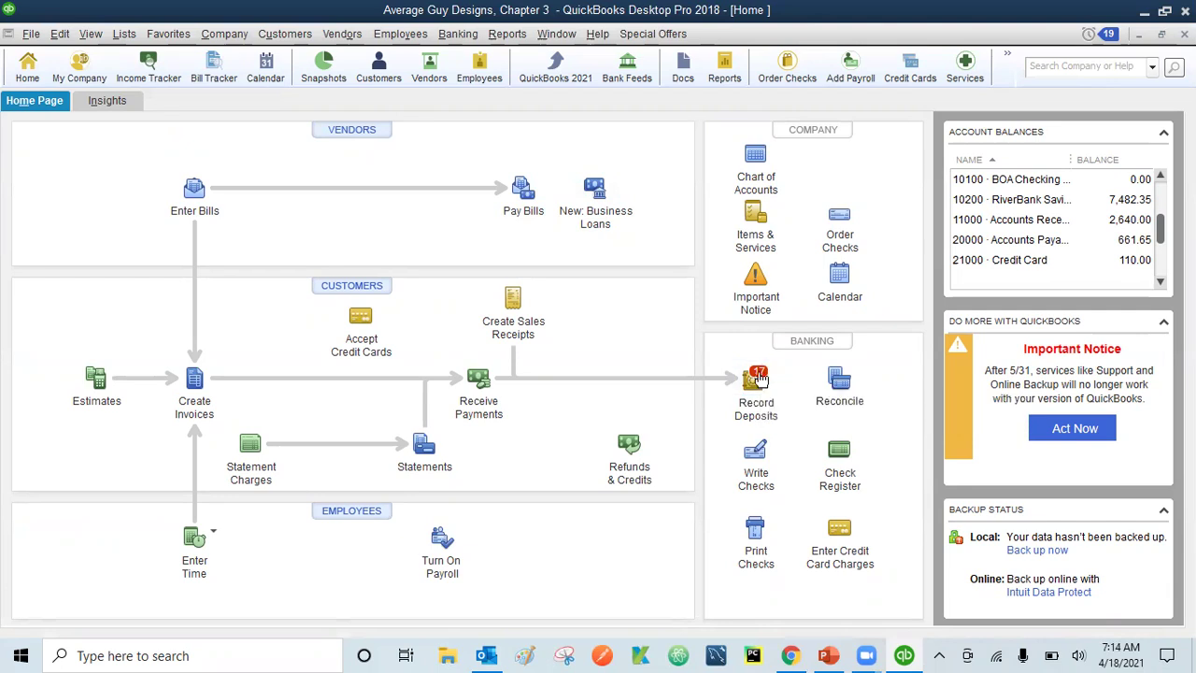
left_click(760, 376)
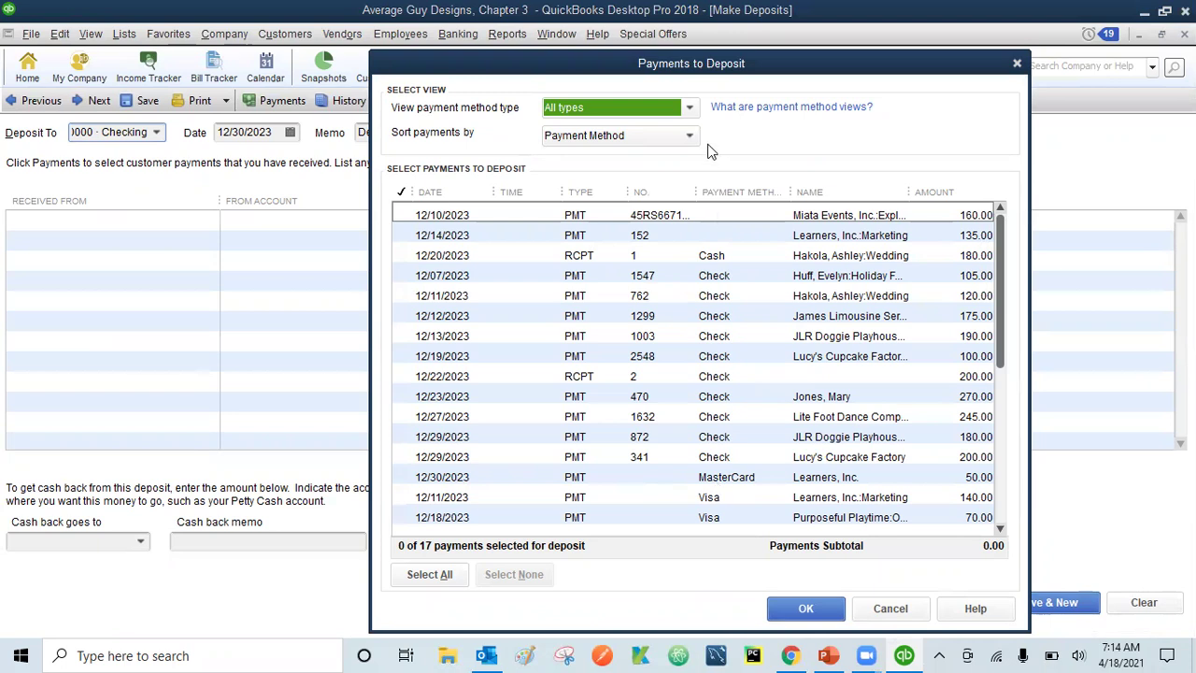
- Filter the payments to cash and check and add all eleven to the deposit
left_click(690, 107)
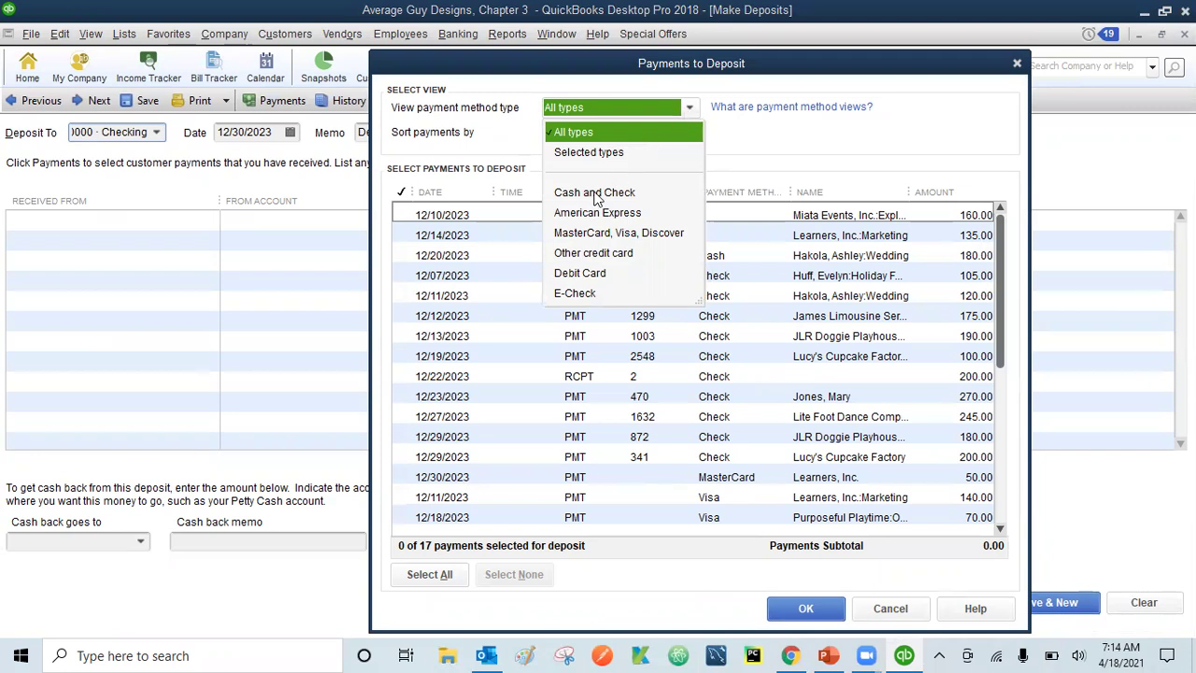
left_click(596, 194)
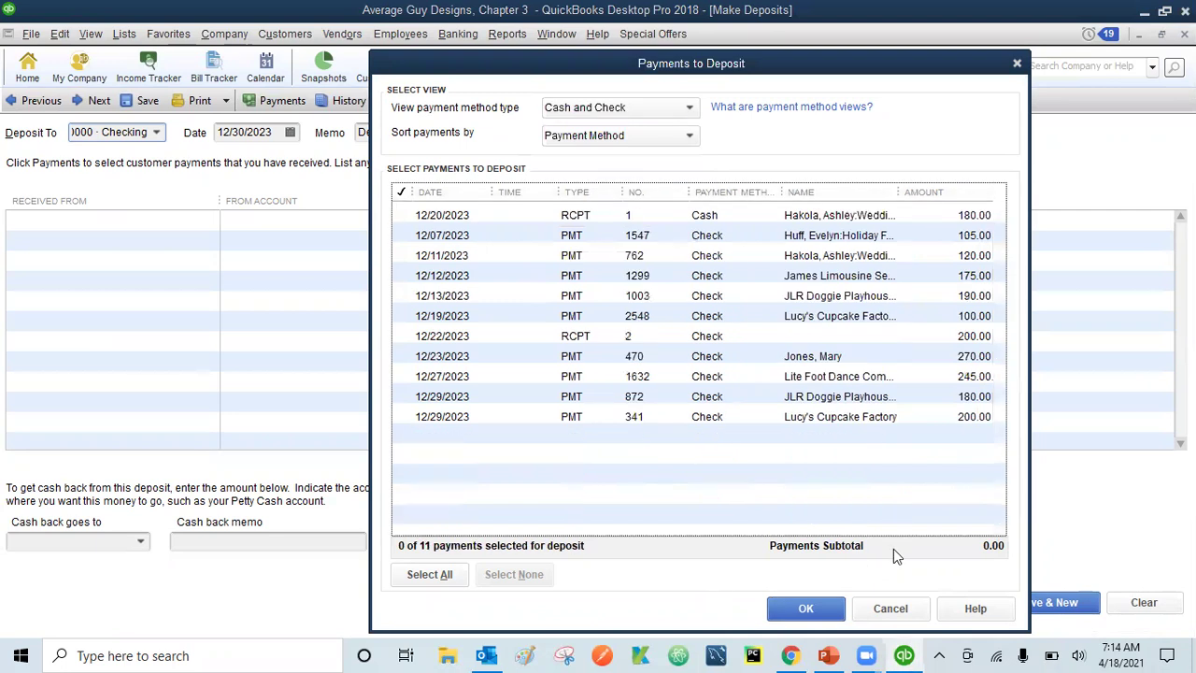
left_click(420, 572)
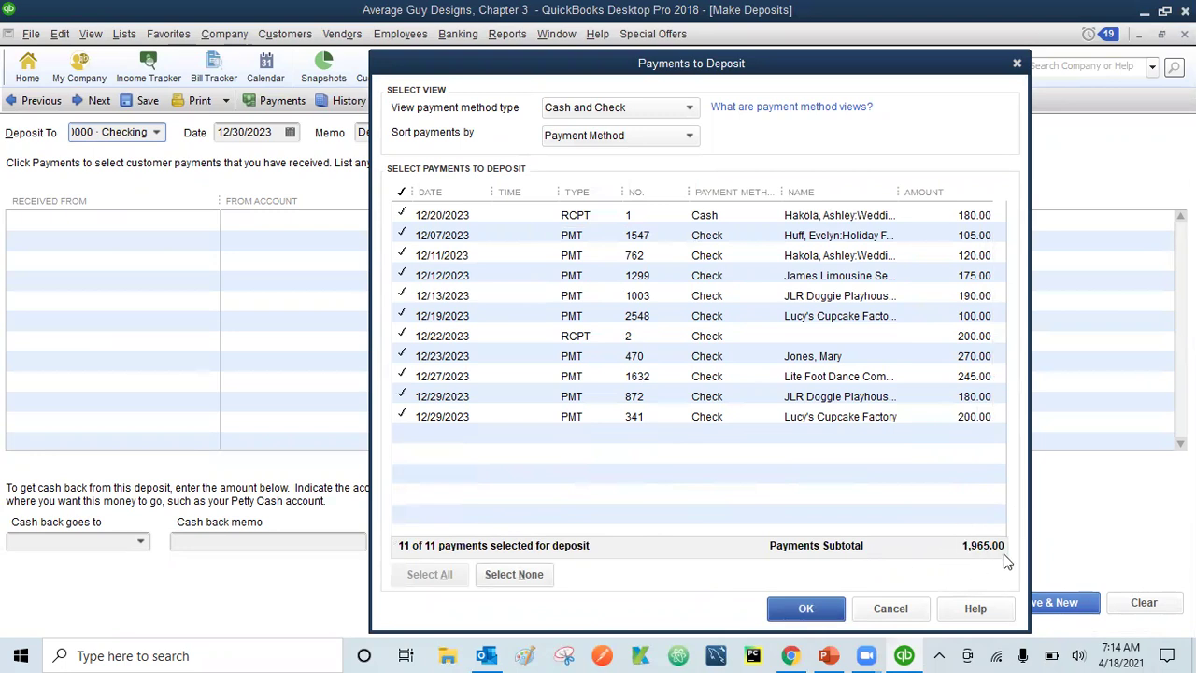
left_click(801, 610)
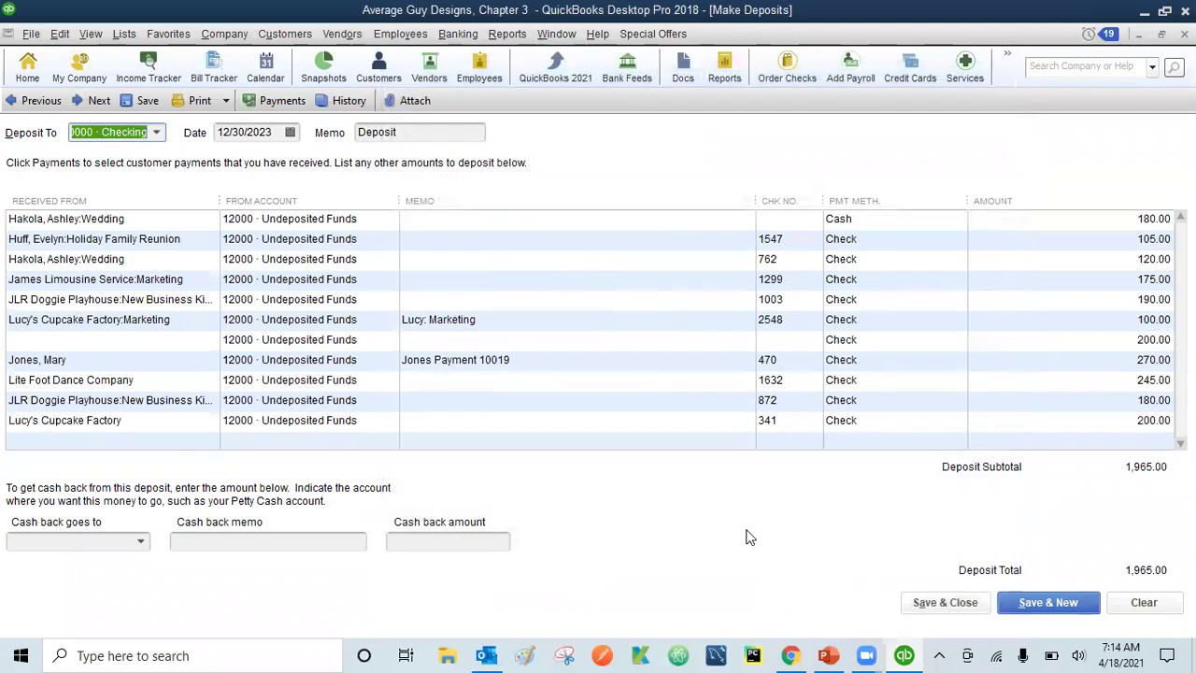
- Skip printing the deposit slip and save the 1,965.00 deposit into Checking
left_click(216, 105)
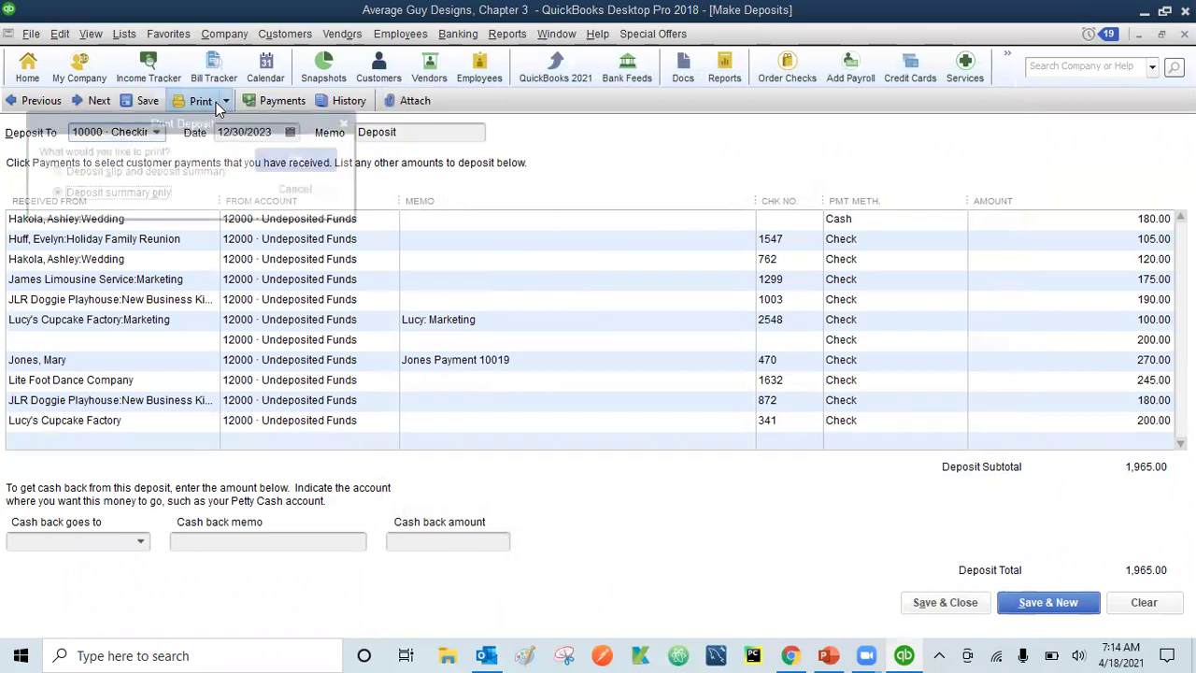
left_click(299, 190)
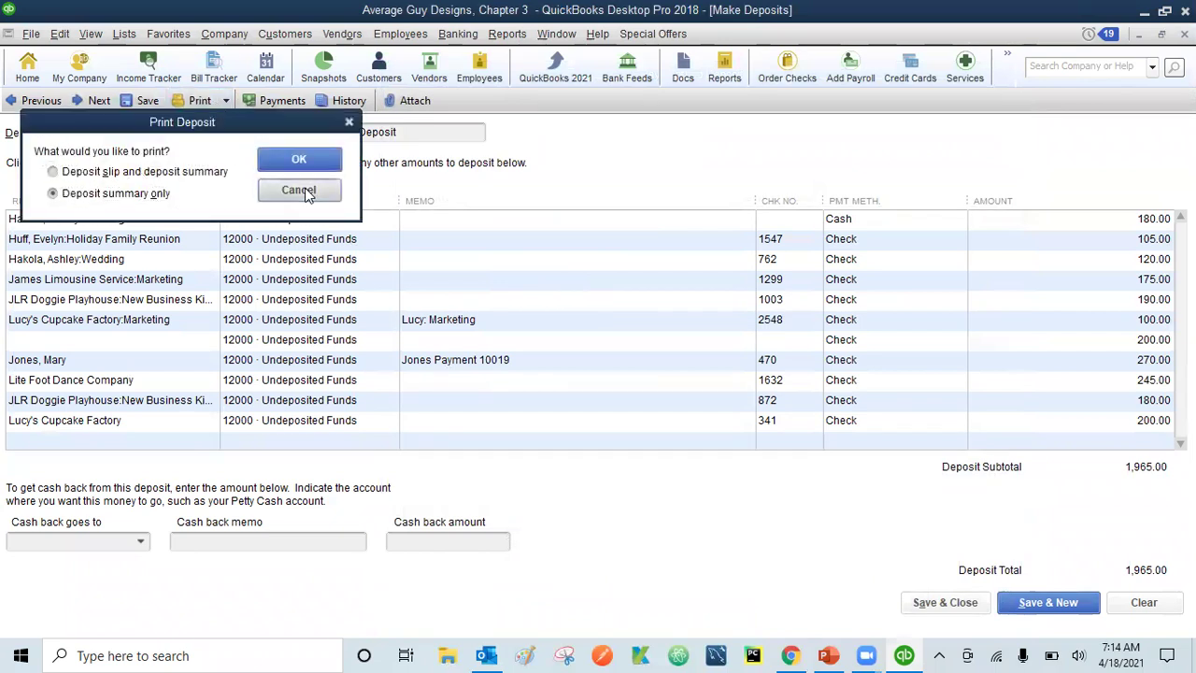
left_click(946, 602)
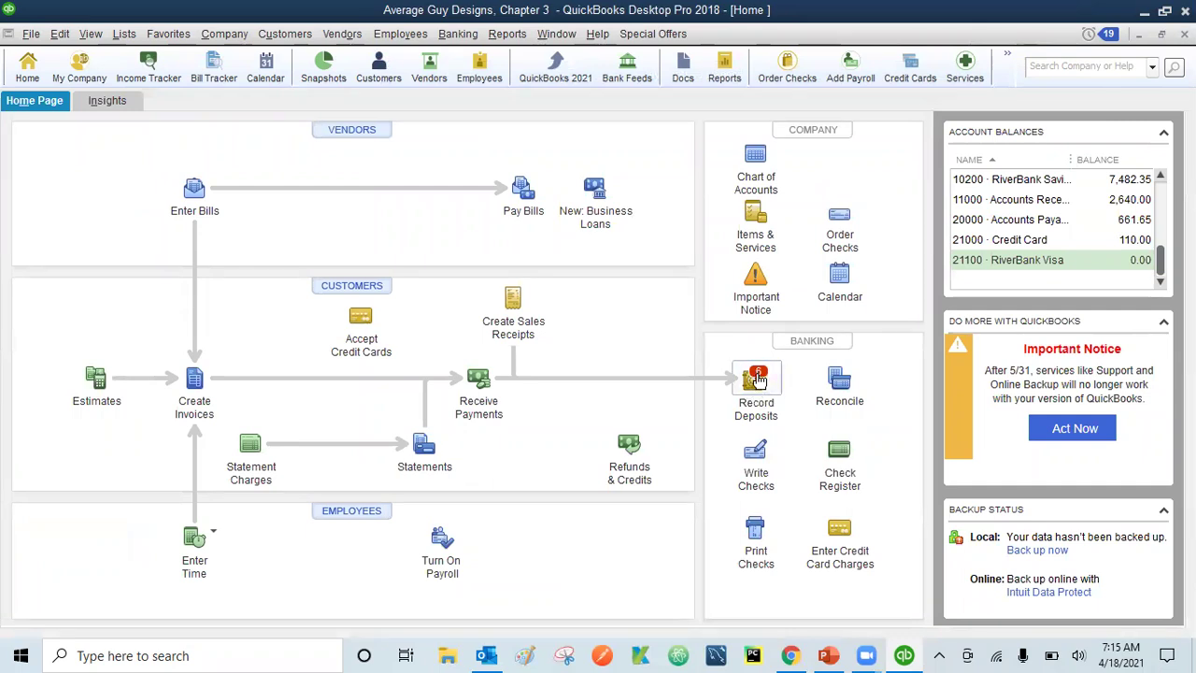
- Add all six card and e-check payments to a new deposit and save the 805.00 total
left_click(758, 380)
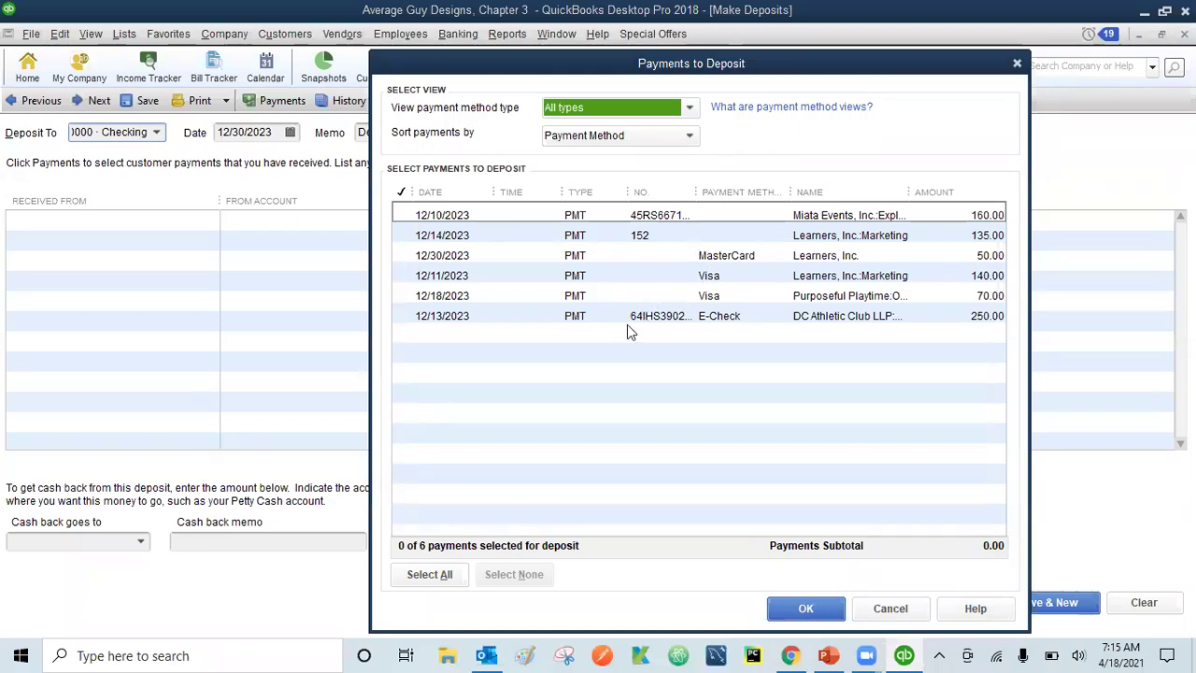
left_click(422, 574)
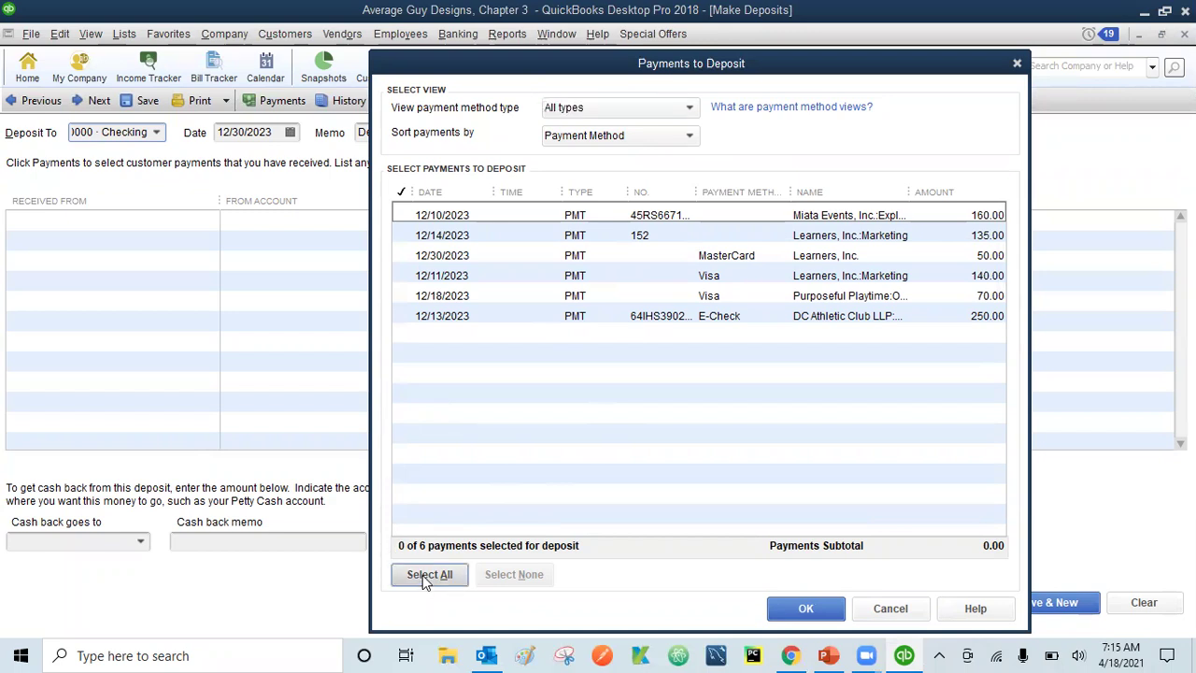
left_click(809, 609)
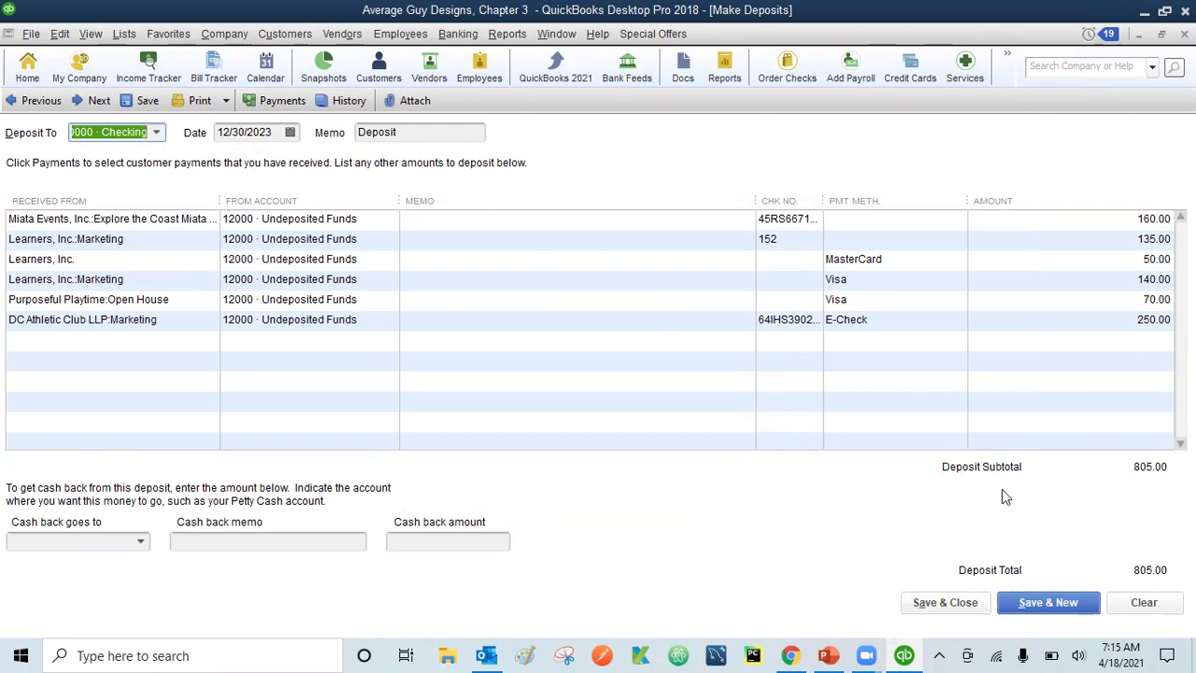
left_click(949, 606)
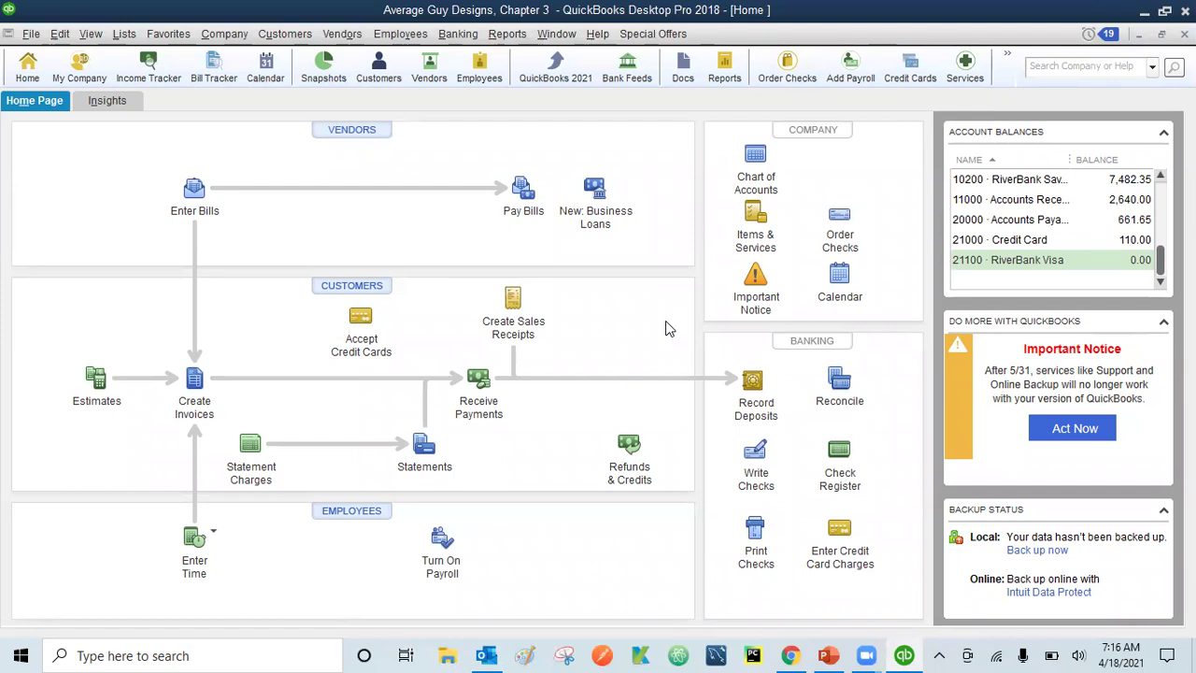
- Open a new Checking deposit and set line one's From Account to 48900 · Video Editing Income
left_click(753, 383)
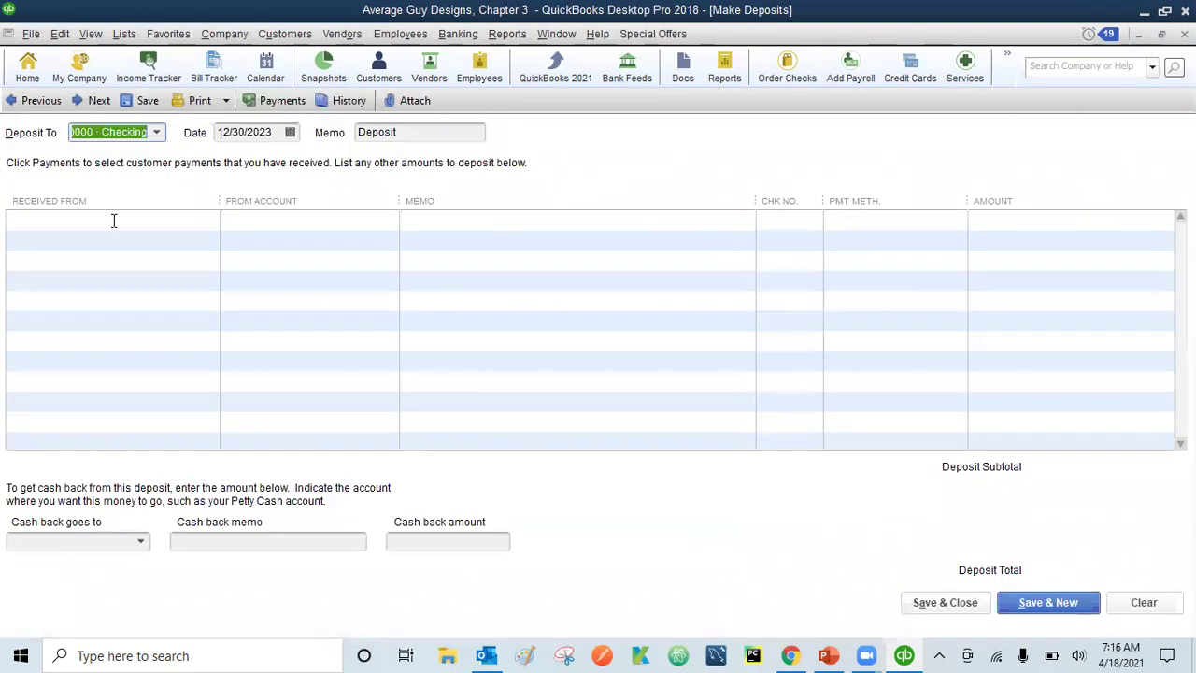
left_click(115, 220)
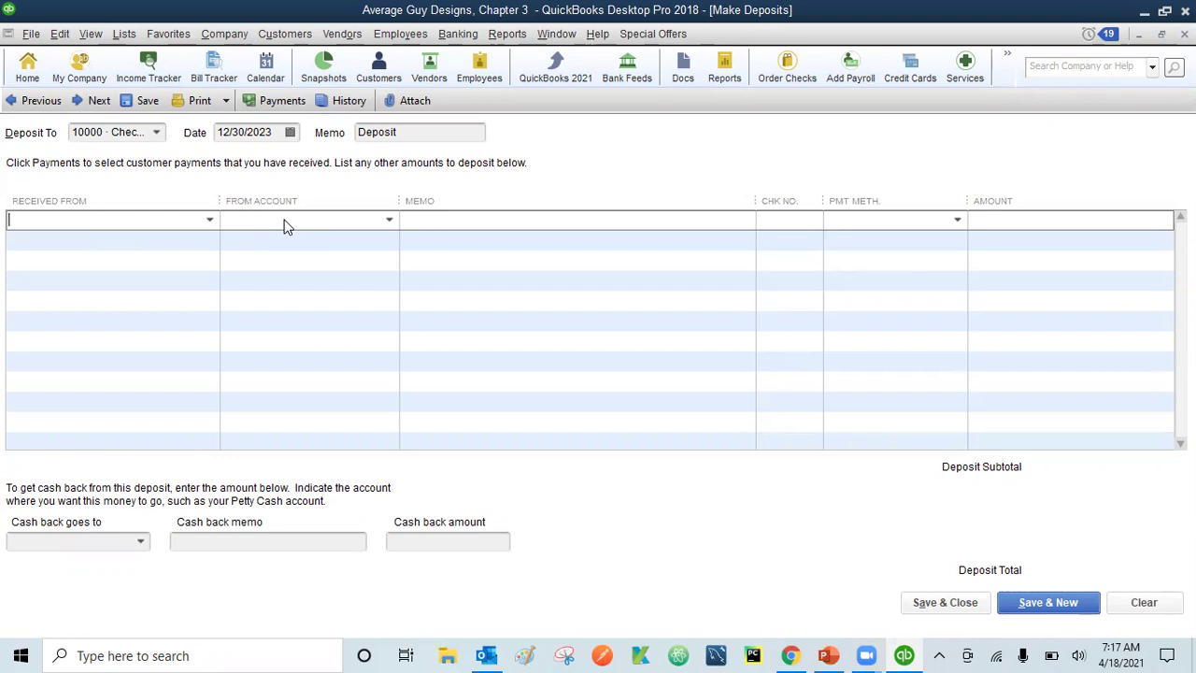
left_click(348, 217)
left_click(389, 220)
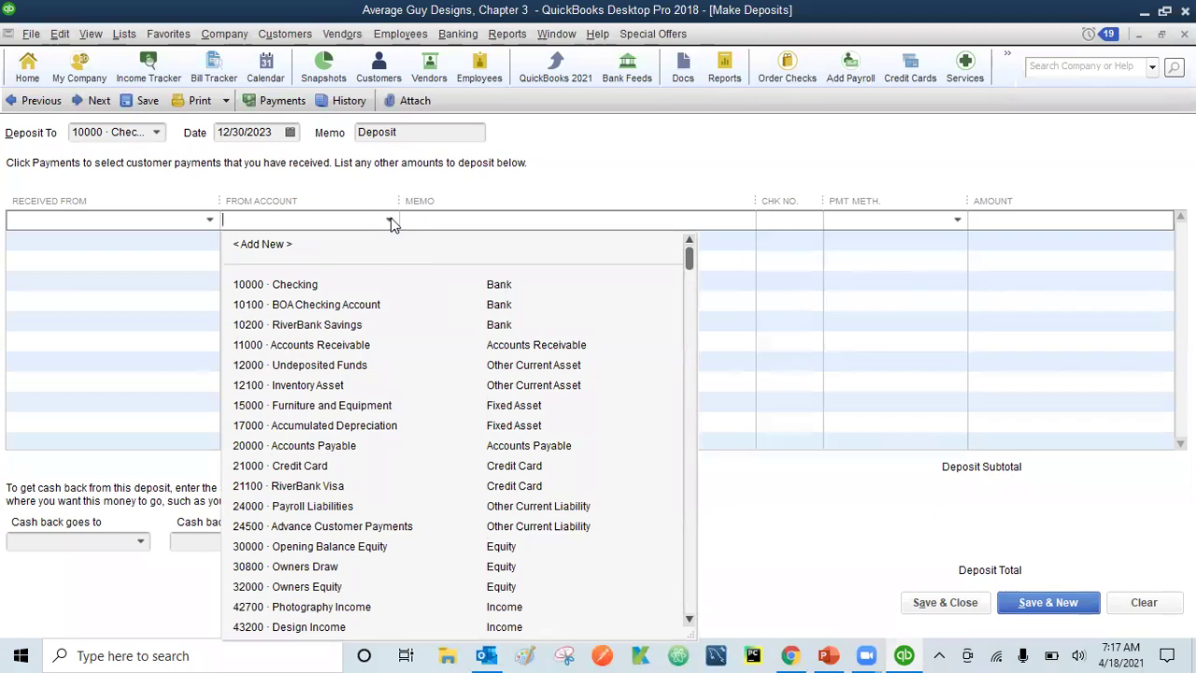
left_click(390, 222)
left_click(391, 222)
scroll(692, 392, "down", 10)
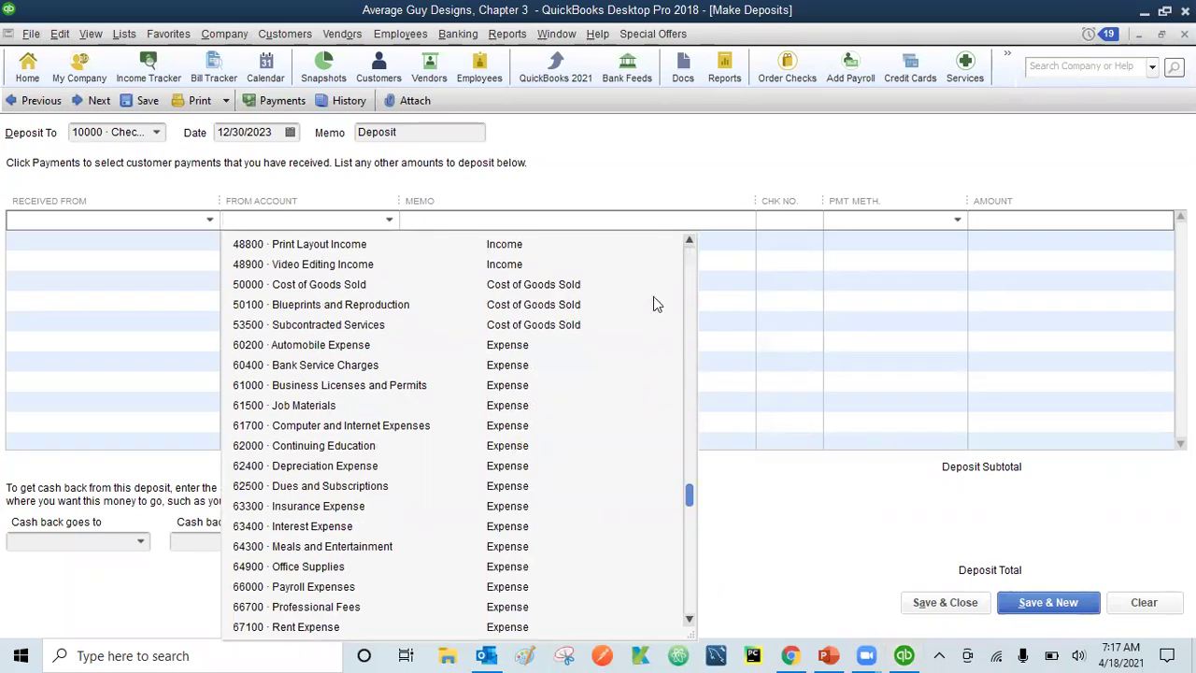
left_click(331, 266)
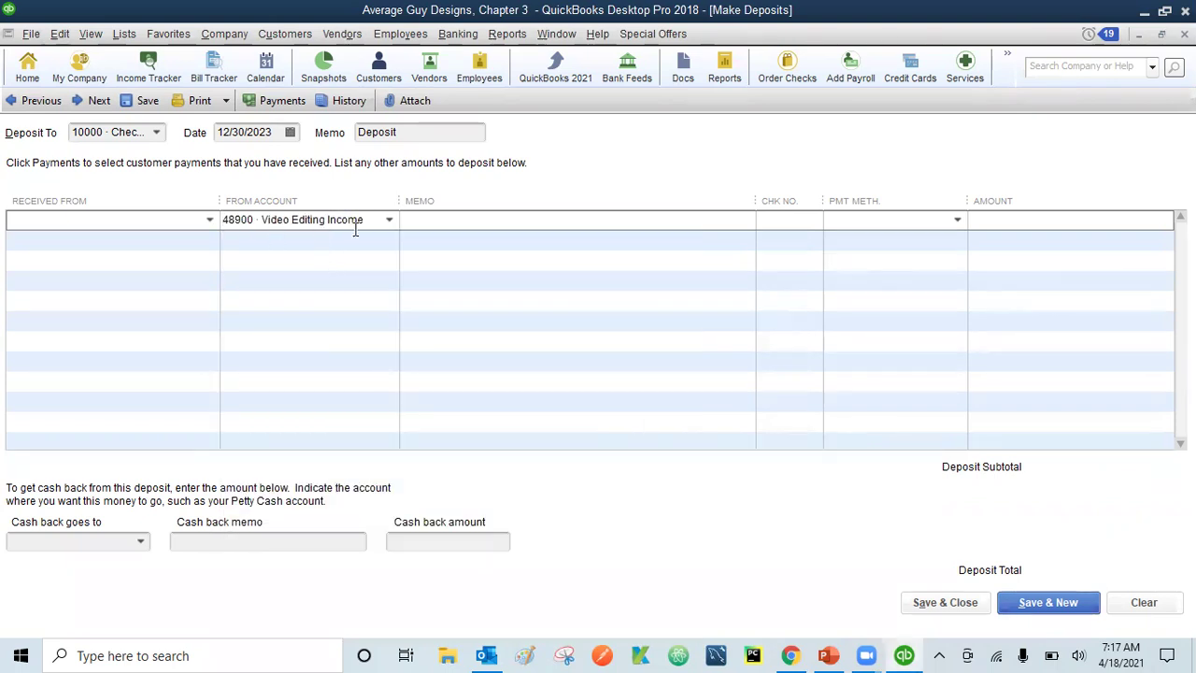
- Enter the memo 'XYZ Exhibition - Face painting' on the first deposit line
left_click(460, 218)
type("Name of the cust")
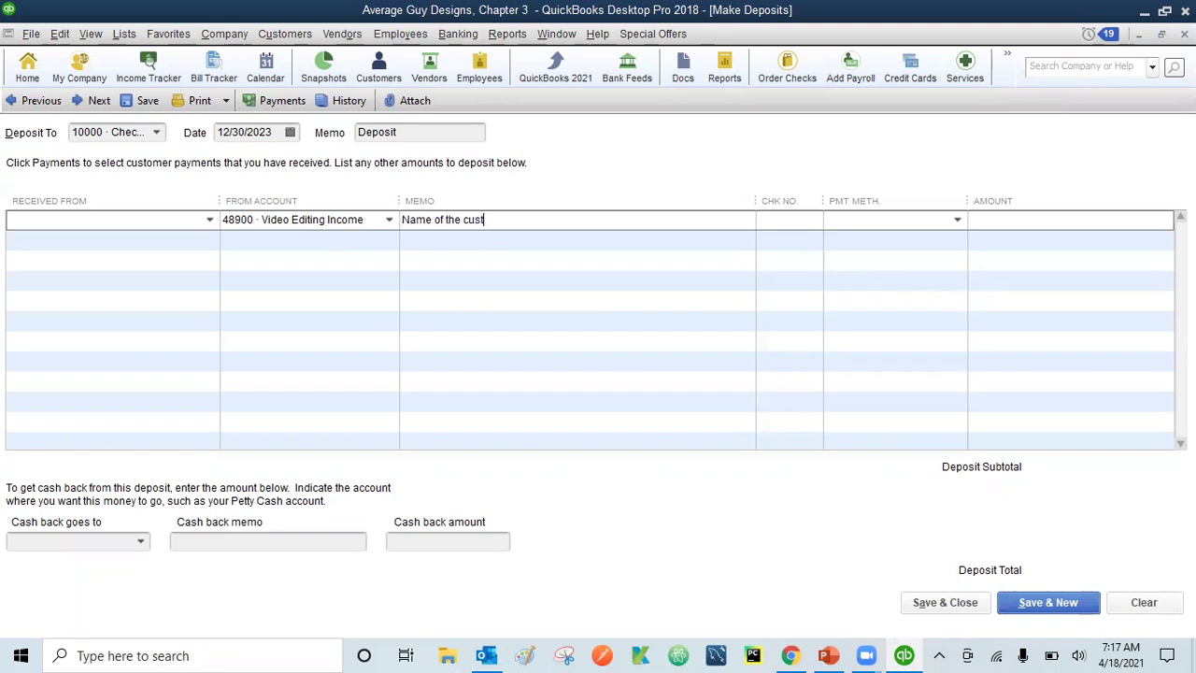
type("omer - Video Editing")
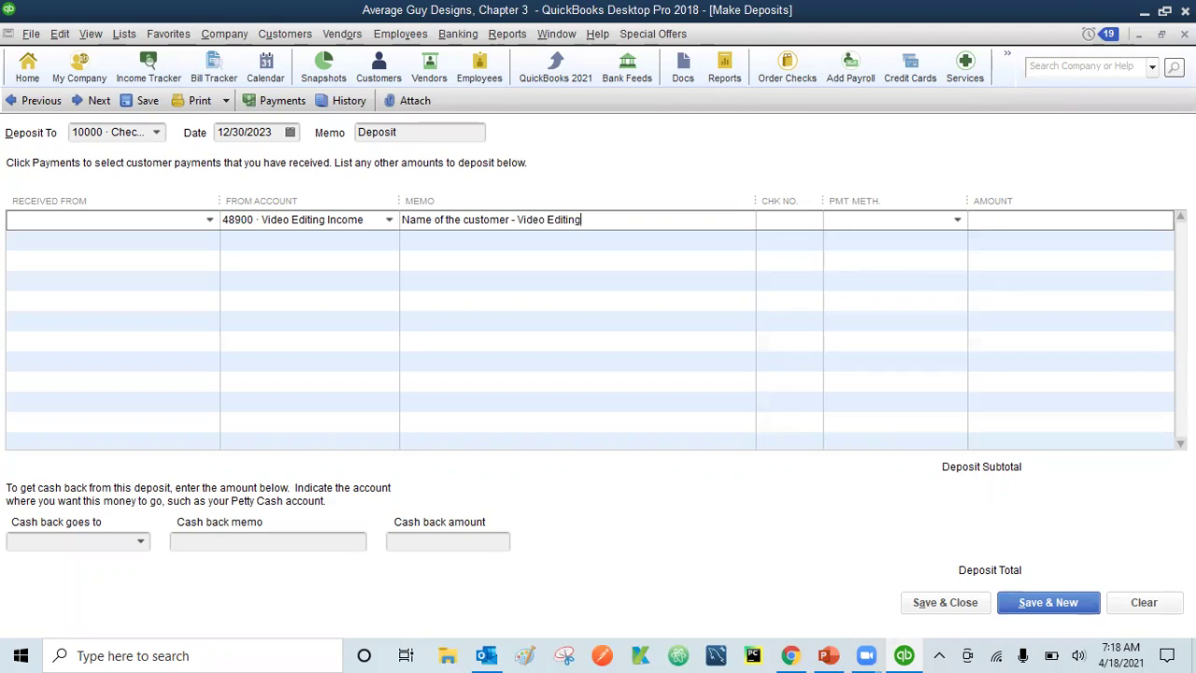
key("BackSpace")
key("BackSpace")
key("BackSpace")
key("BackSpace")
key("BackSpace")
key("BackSpace")
key("BackSpace")
key("BackSpace")
key("BackSpace")
key("BackSpace")
key("BackSpace")
key("BackSpace")
key("BackSpace")
key("BackSpace")
key("BackSpace")
key("BackSpace")
key("BackSpace")
key("BackSpace")
key("BackSpace")
key("BackSpace")
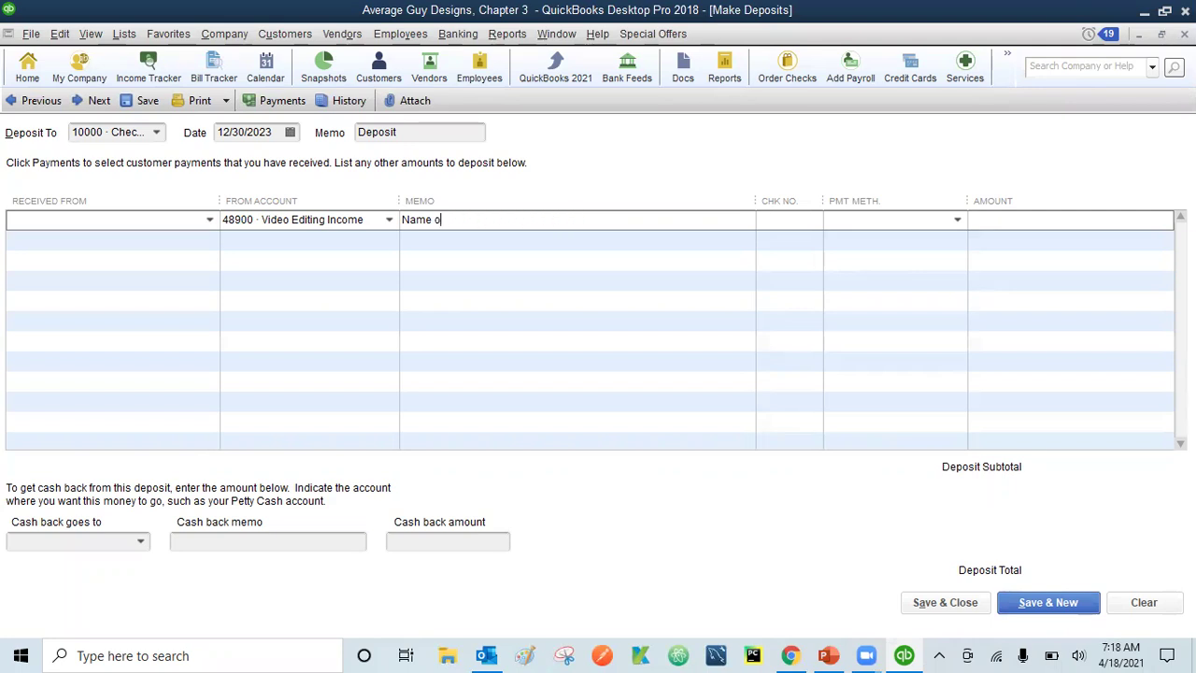
key("BackSpace")
key("BackSpace")
key("BackSpace")
type("XYZ Exhibition - Face paini")
key("BackSpace")
type("ting")
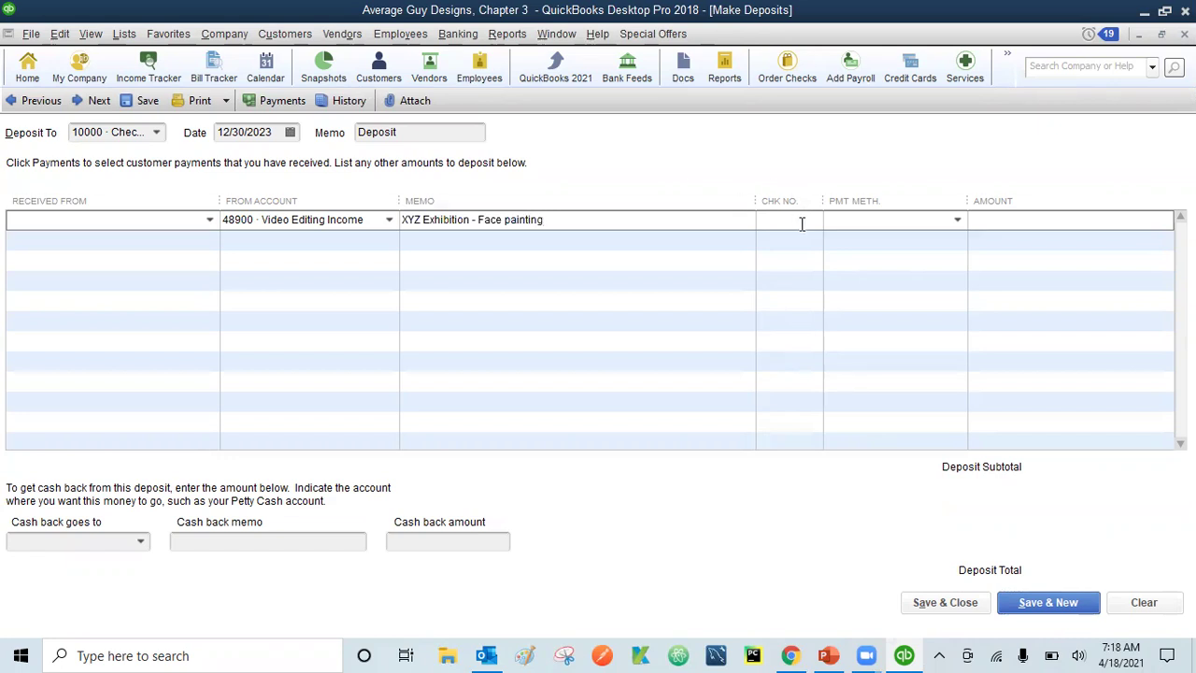
- Set the line's payment method to Cash and amount to 200, then save the deposit
left_click(958, 221)
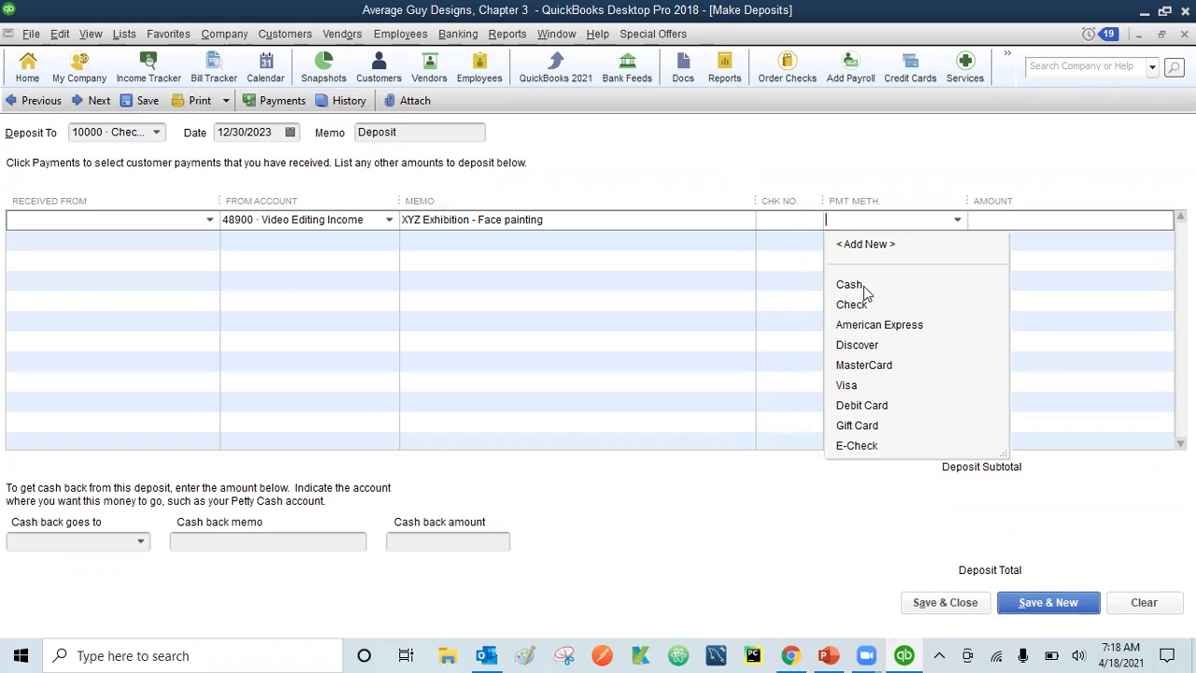
left_click(858, 285)
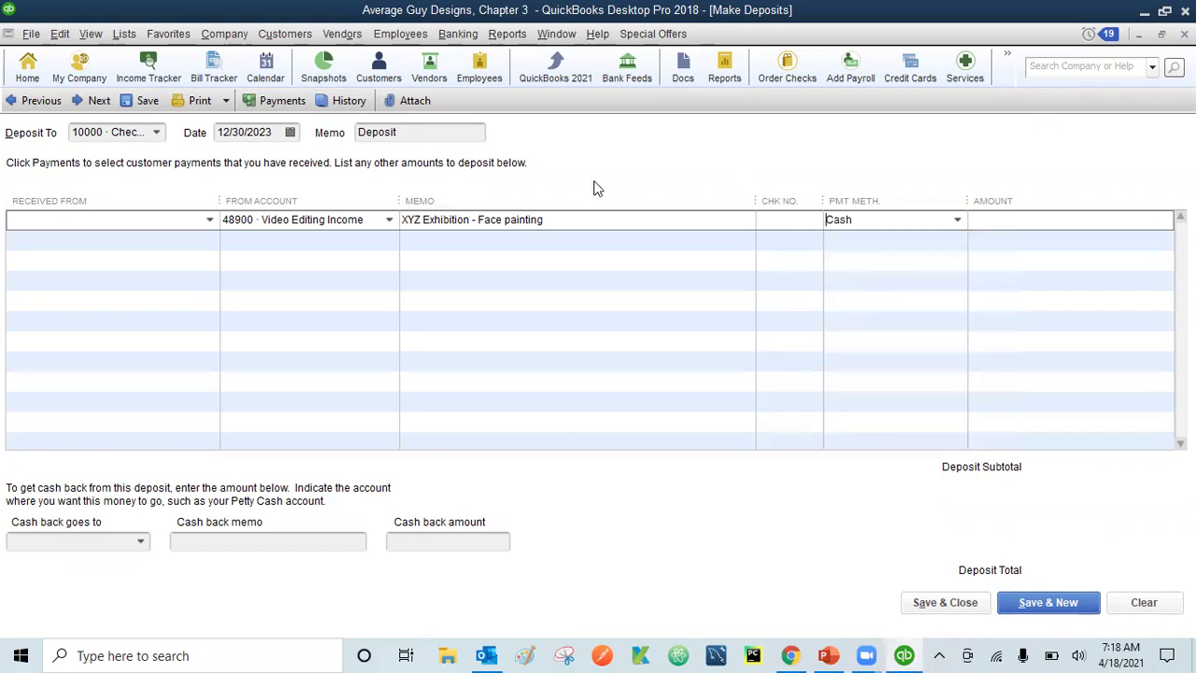
left_click(998, 223)
type("200")
left_click(961, 603)
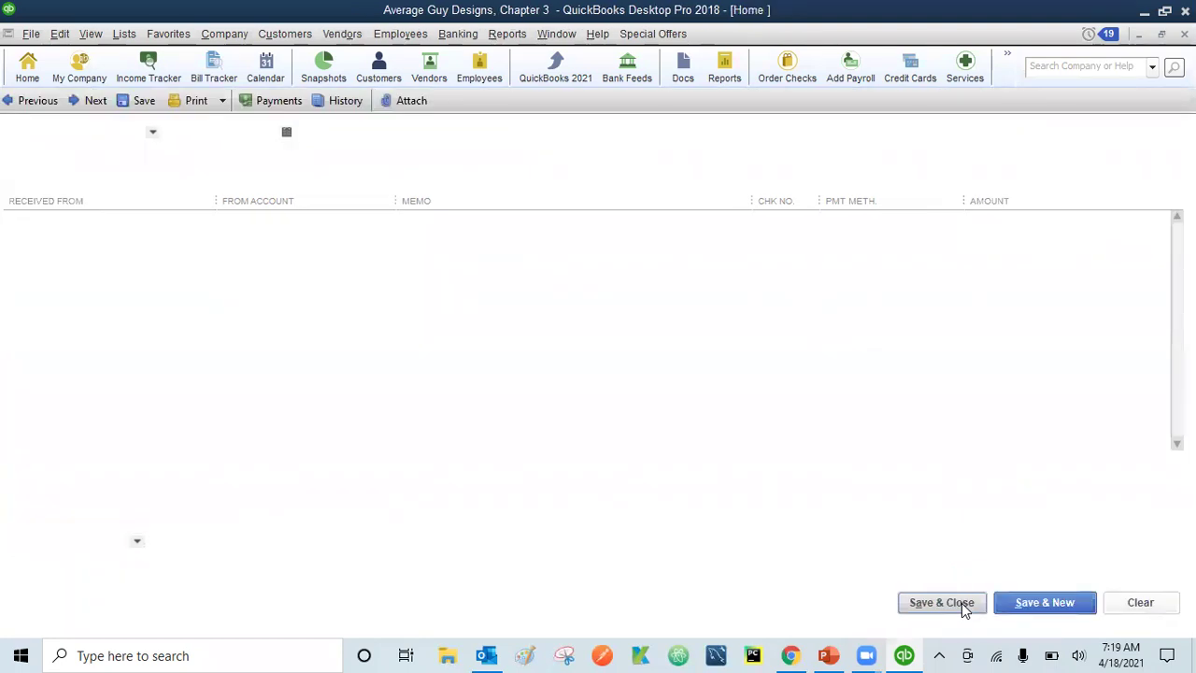
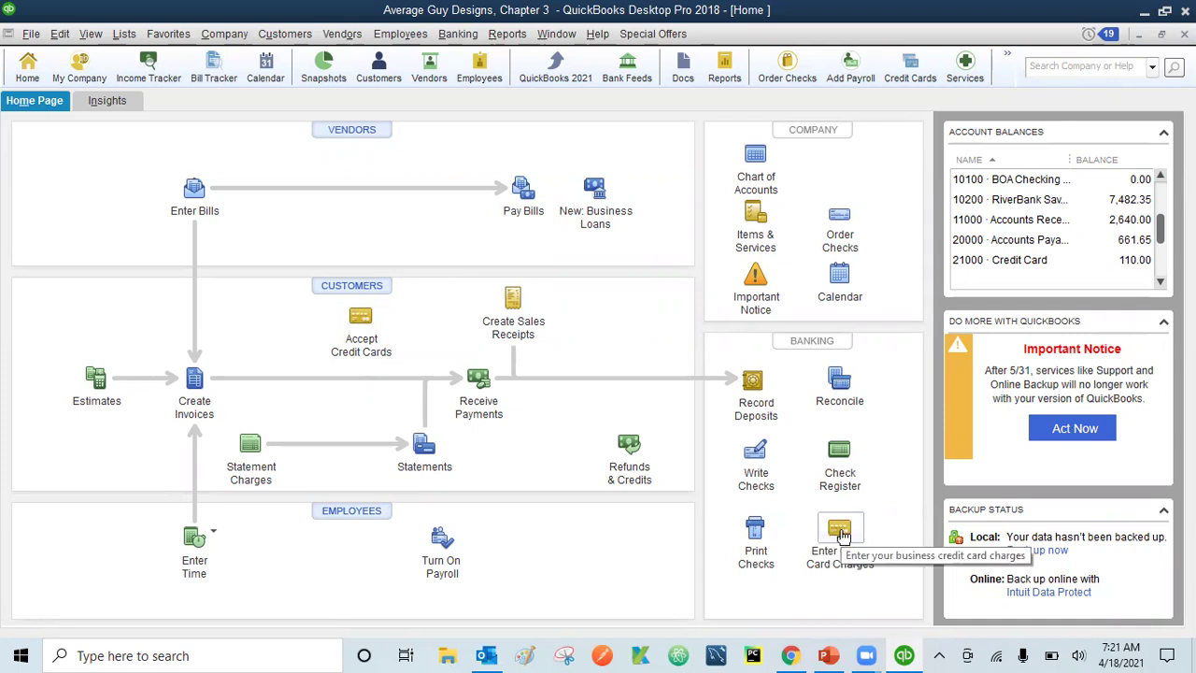
- Start a credit card charge and quick-add 'star office supplies' as a new vendor in Purchased From
left_click(838, 532)
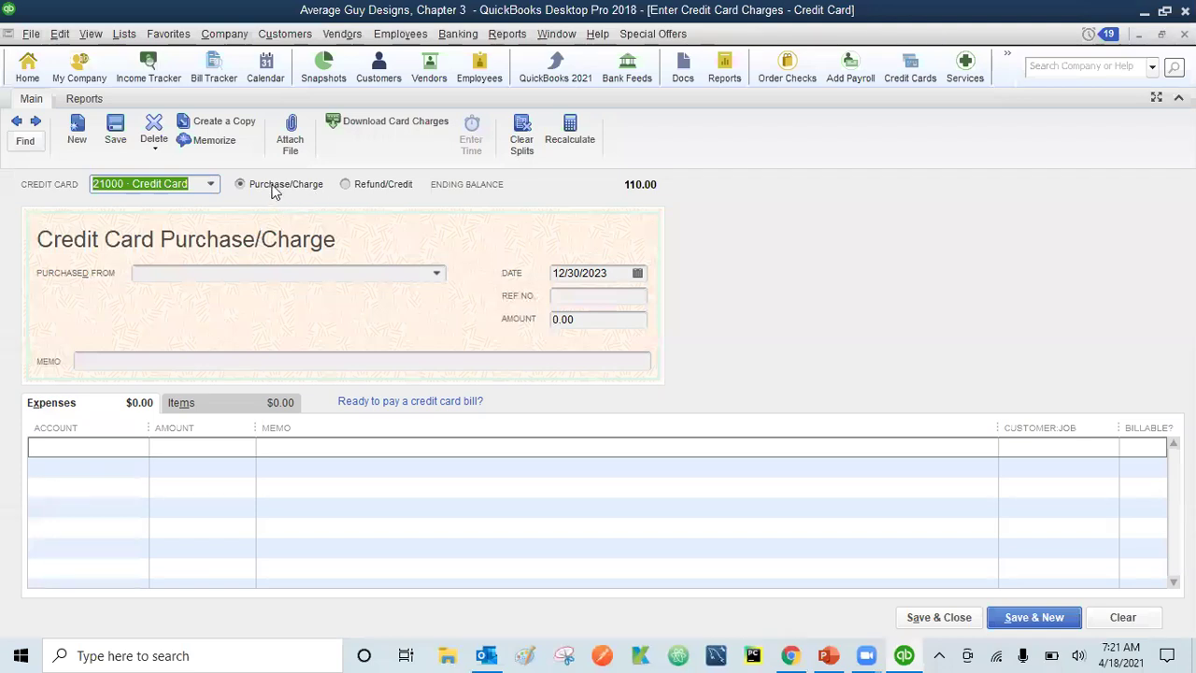
left_click(225, 273)
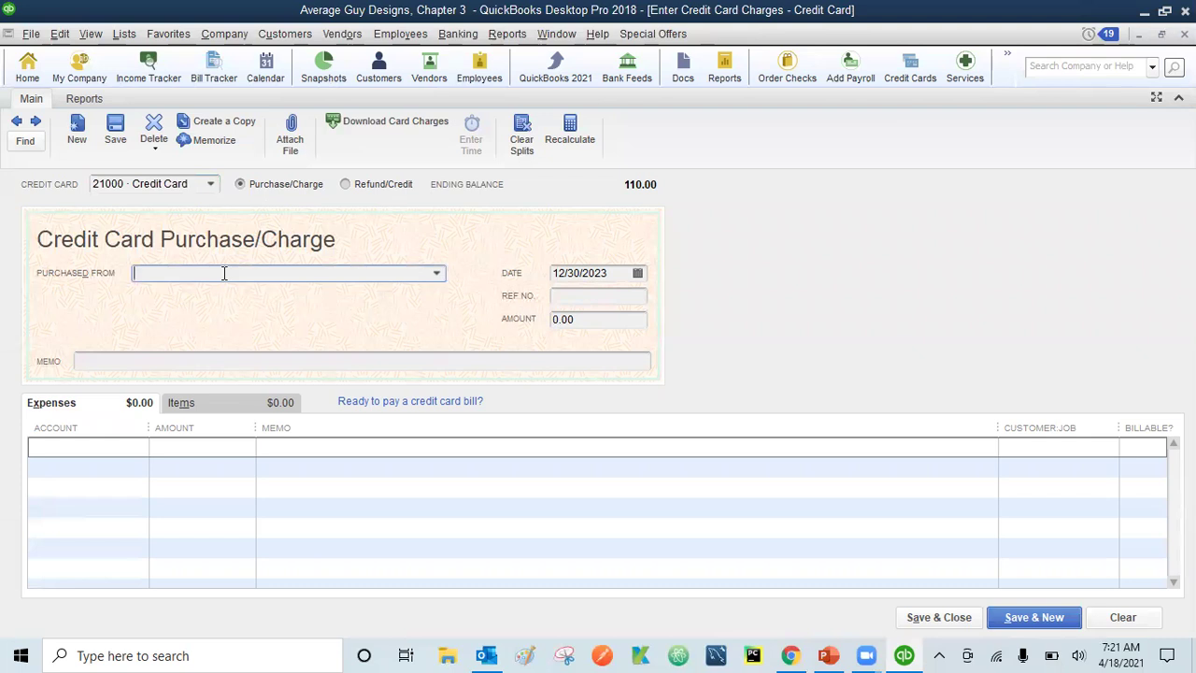
type("Sta")
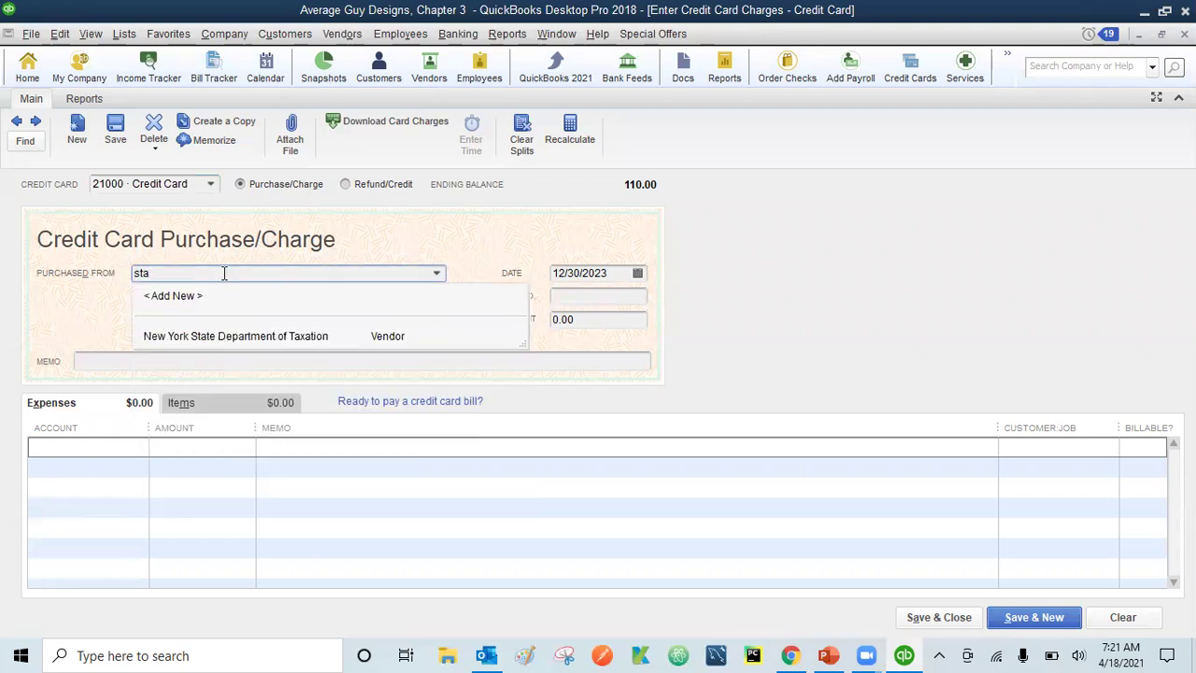
key("BackSpace")
key("BackSpace")
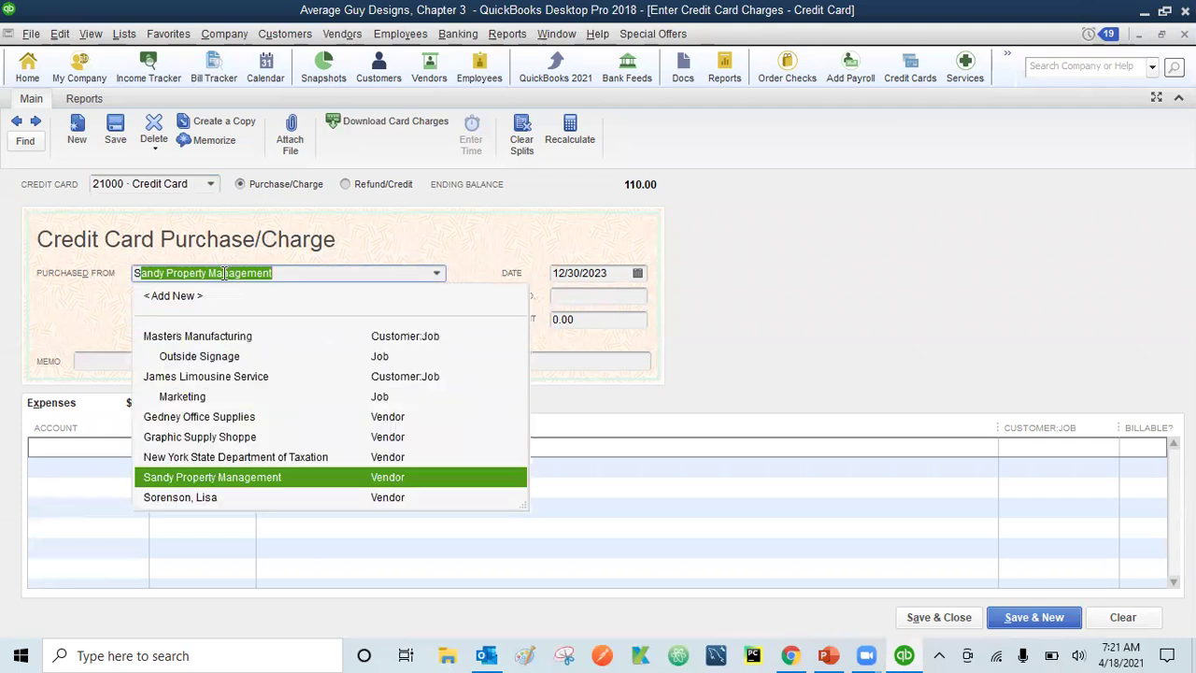
type("tar office")
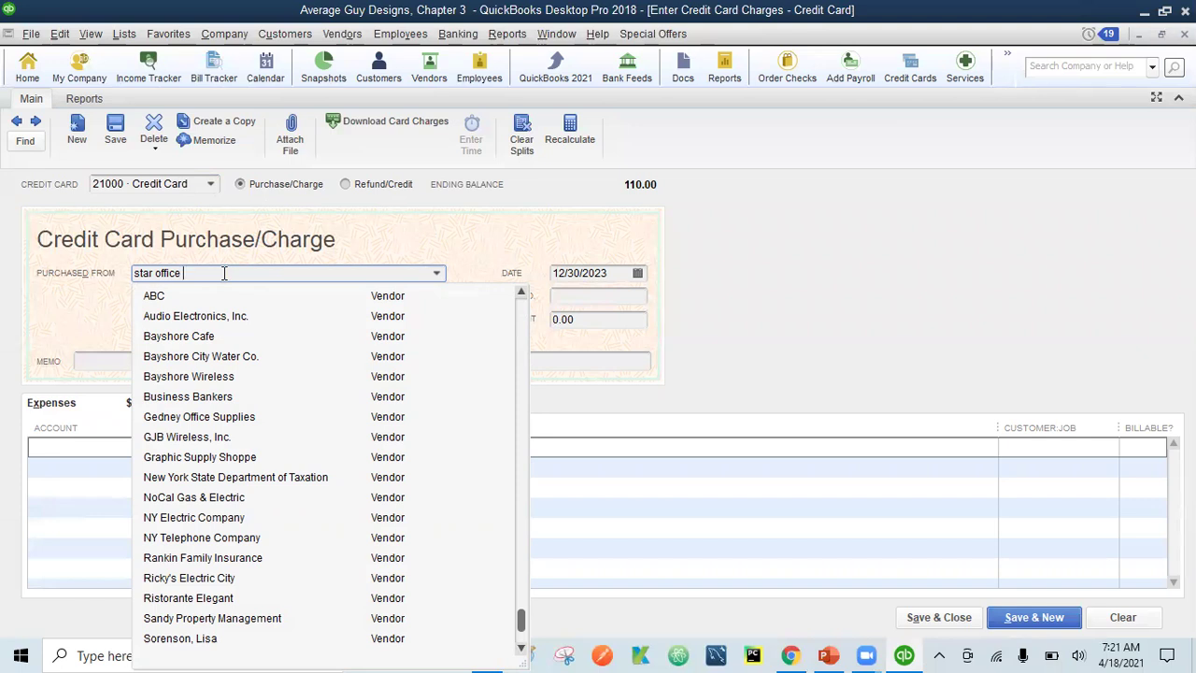
type("supplies")
key("Tab")
left_click(496, 280)
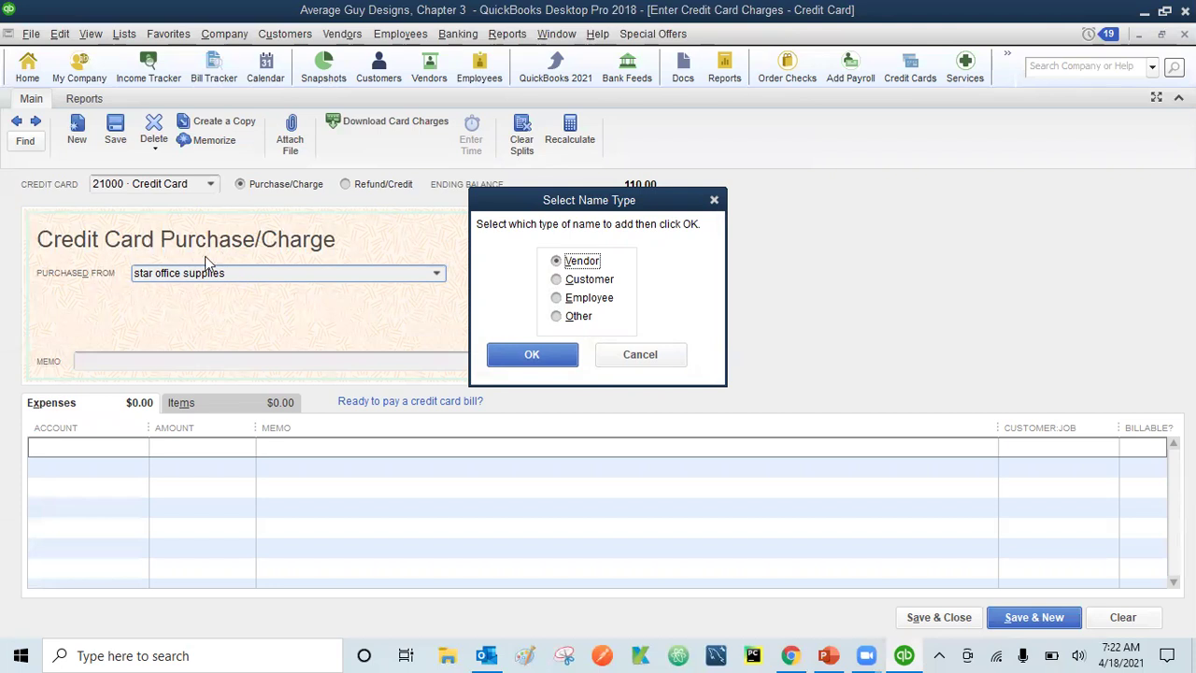
left_click(531, 357)
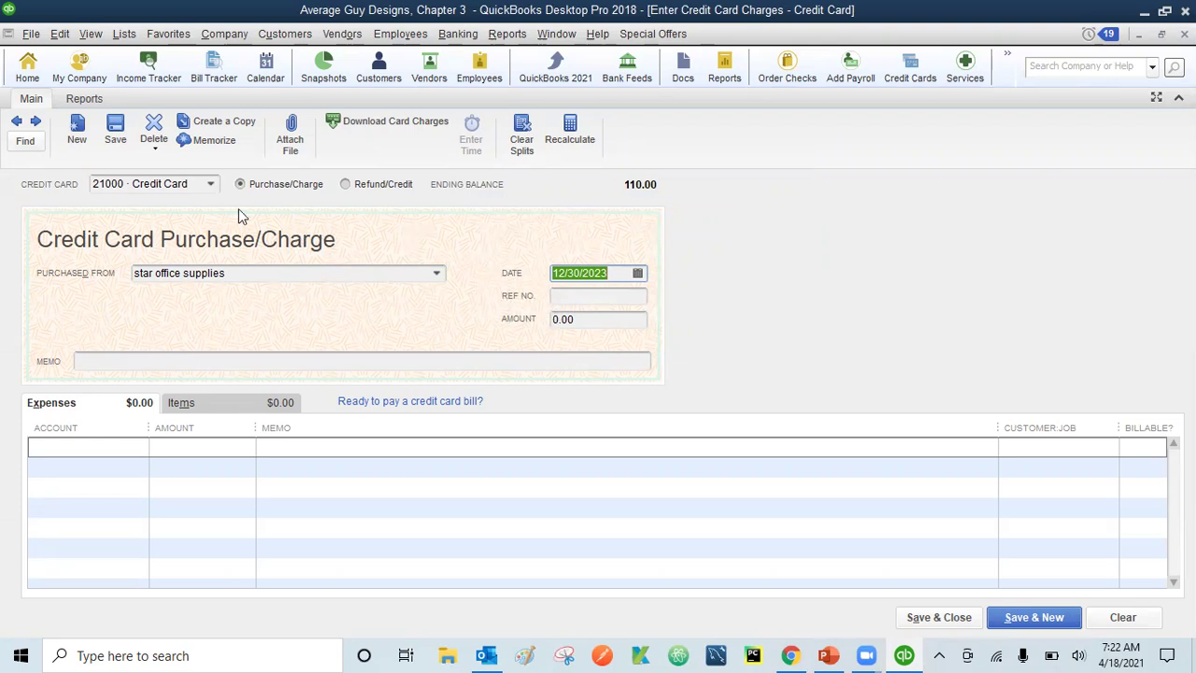
- Charge 89.09 to 21100 RiverBank Visa, dated 11/18/2023, with ref no. 01
left_click(211, 186)
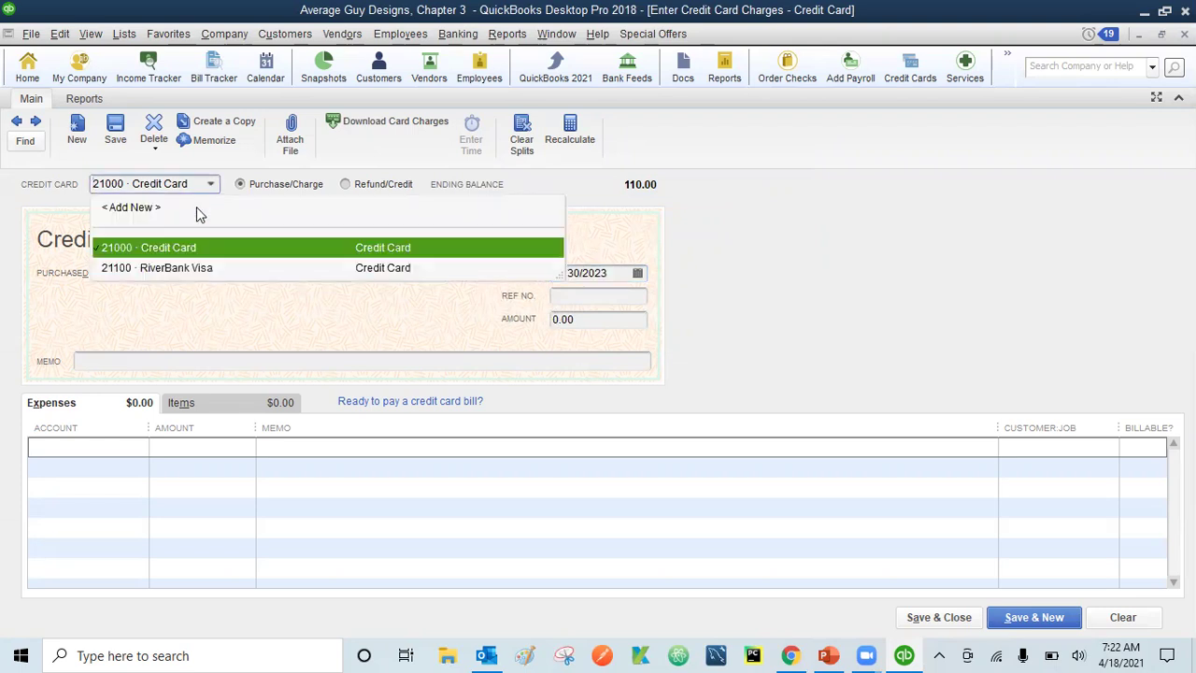
left_click(177, 270)
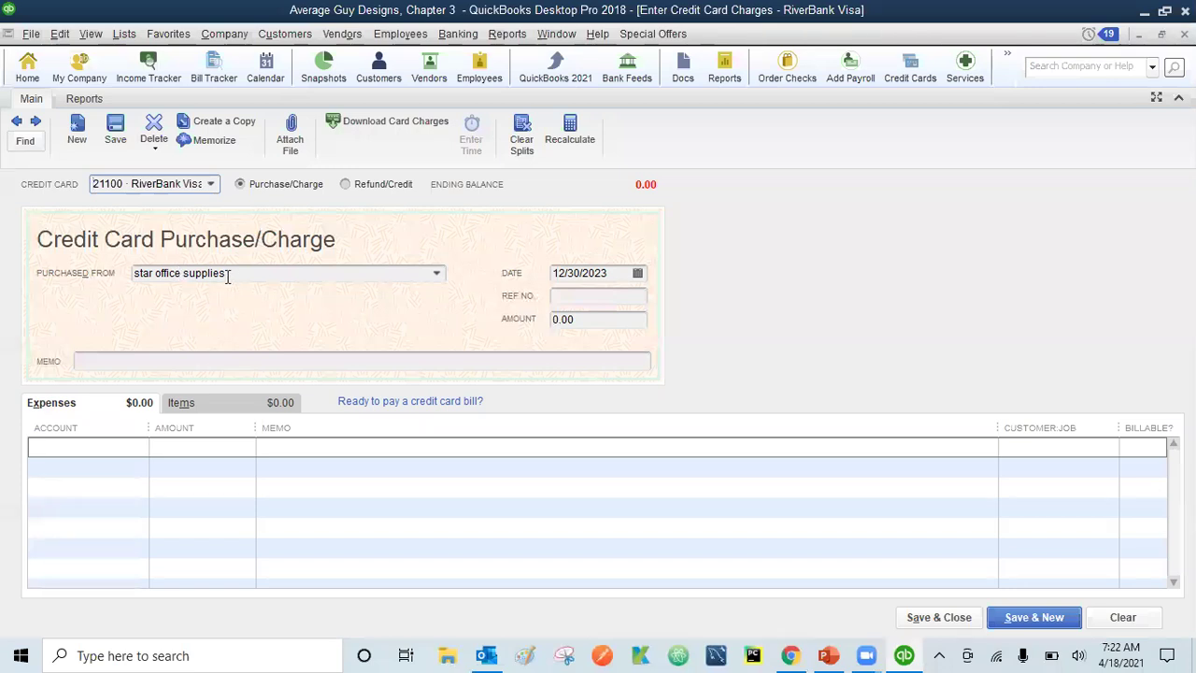
left_click(610, 271)
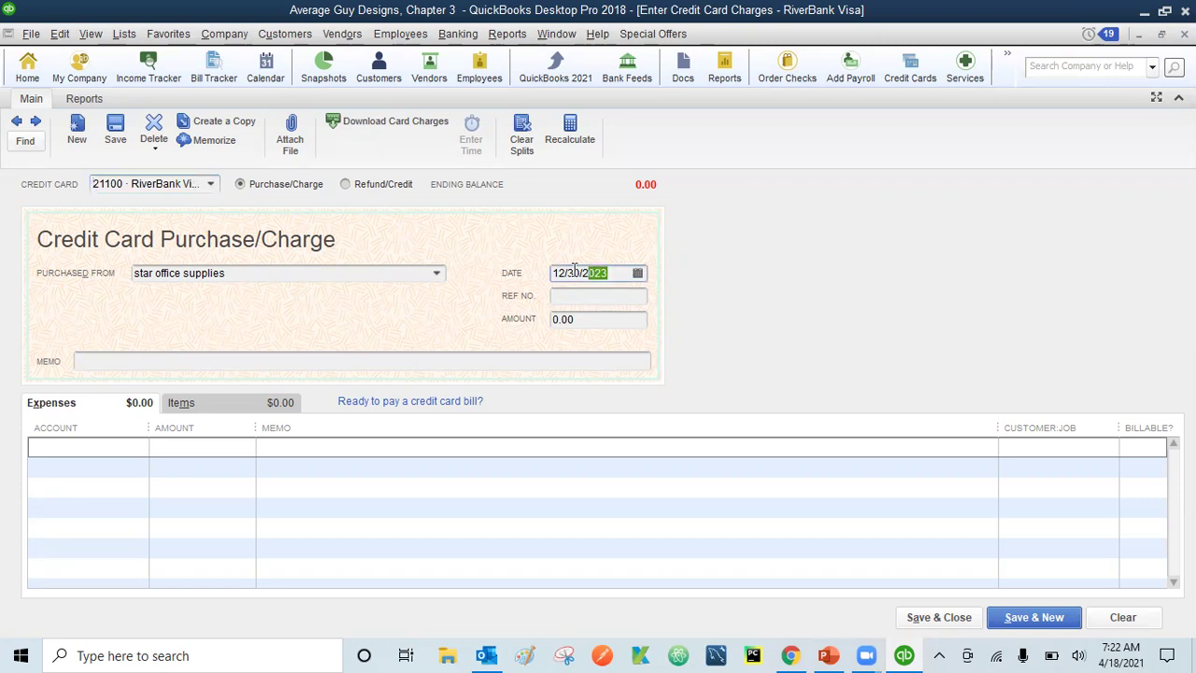
type("111823")
left_click(565, 297)
type("01")
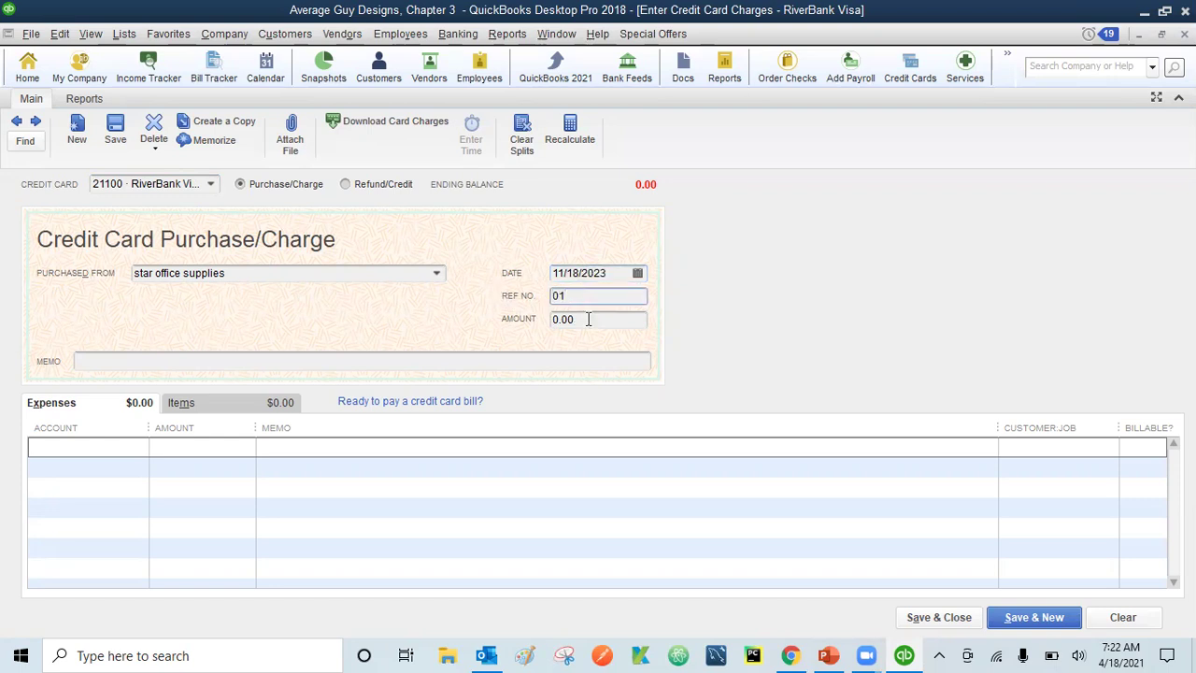
left_click(596, 320)
double_click(587, 320)
type("89.09")
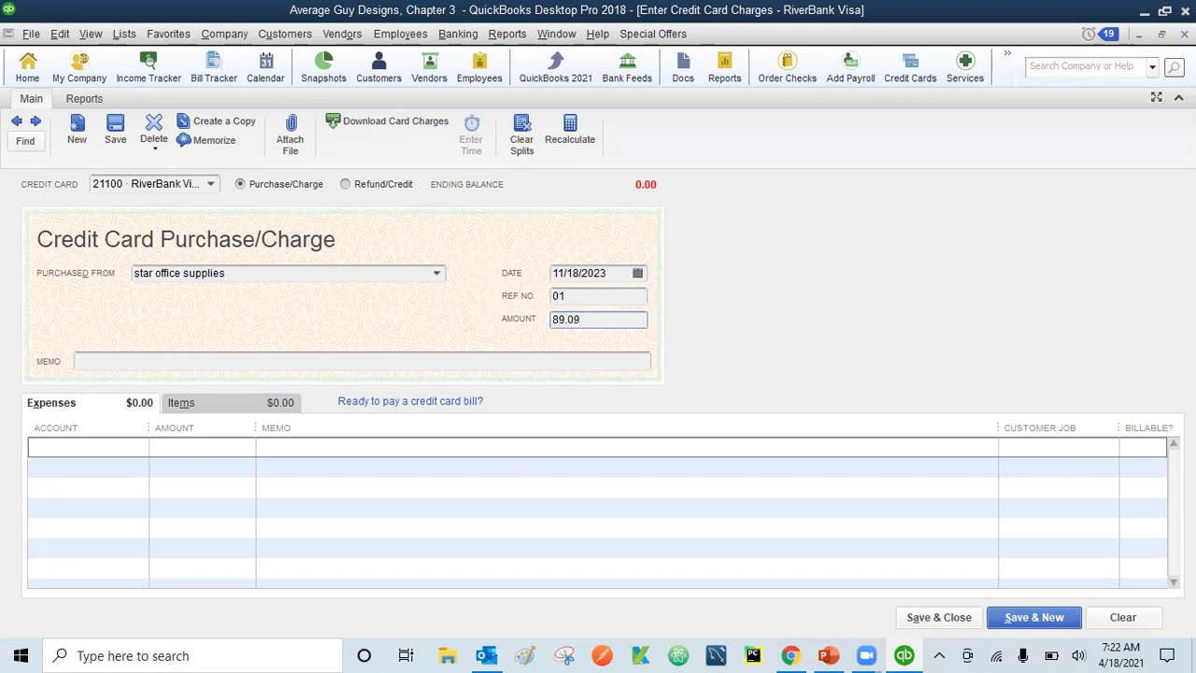
left_click(115, 363)
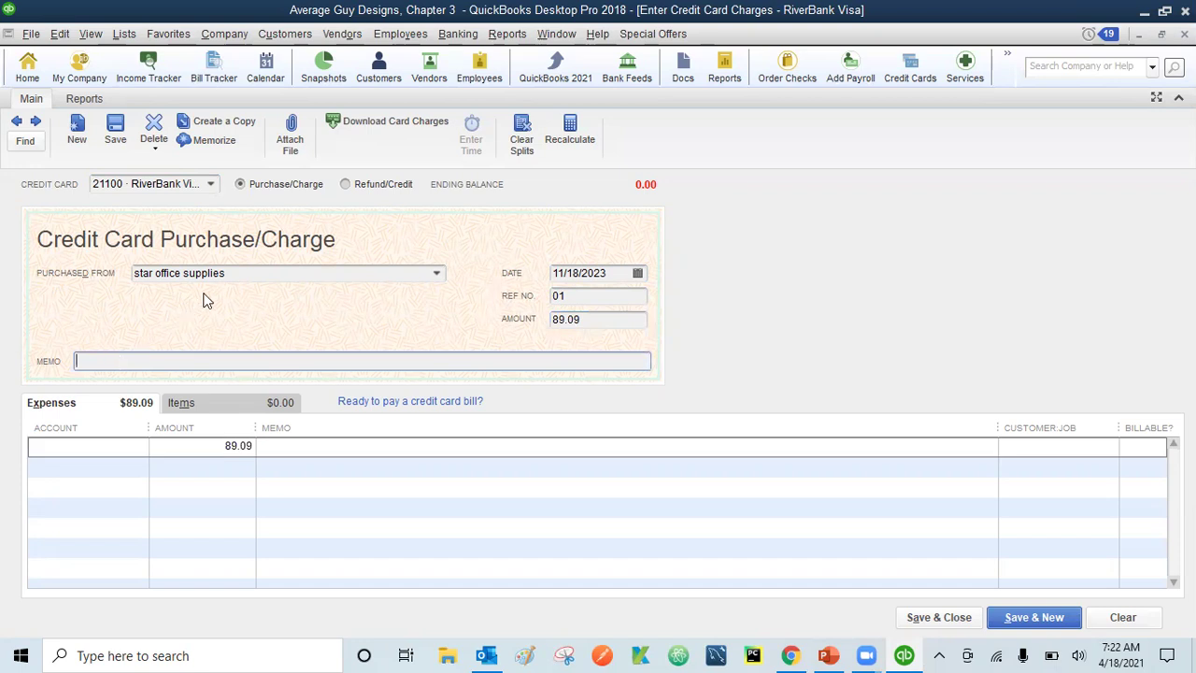
- Set the memo to 'star office supplies - office supplies and customer USB drive giveaways'
left_click(237, 272)
left_click_drag(237, 272, 105, 268)
key("ctrl+c")
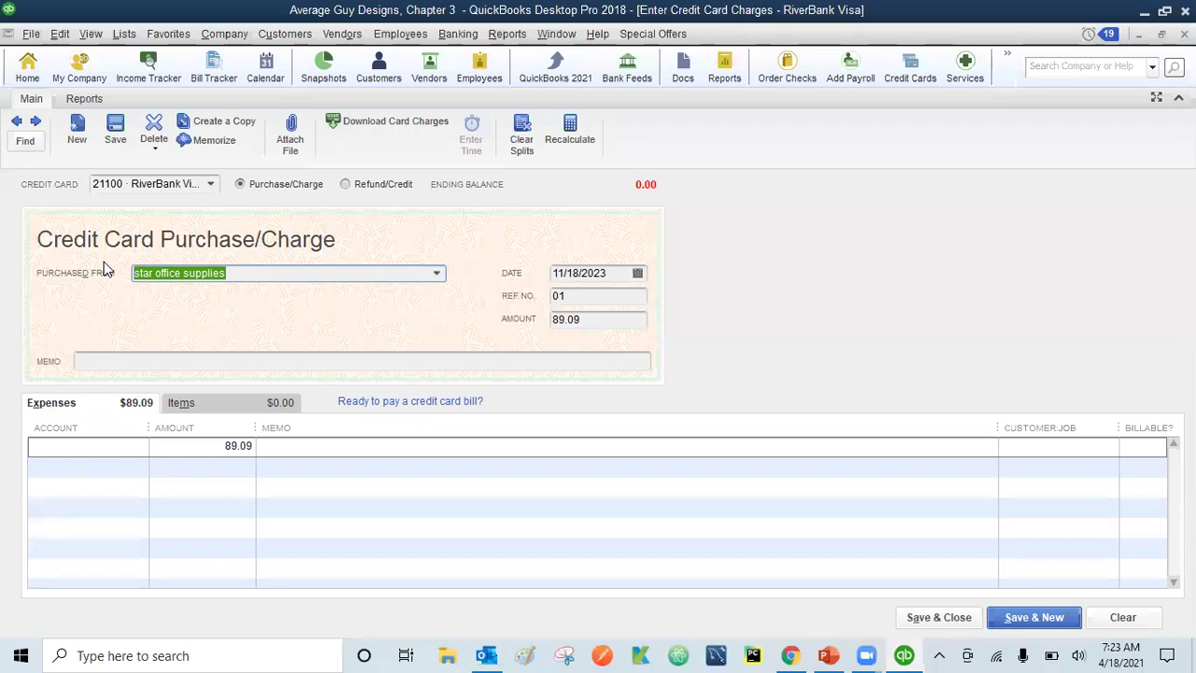
left_click(101, 356)
key("ctrl+v")
type("-")
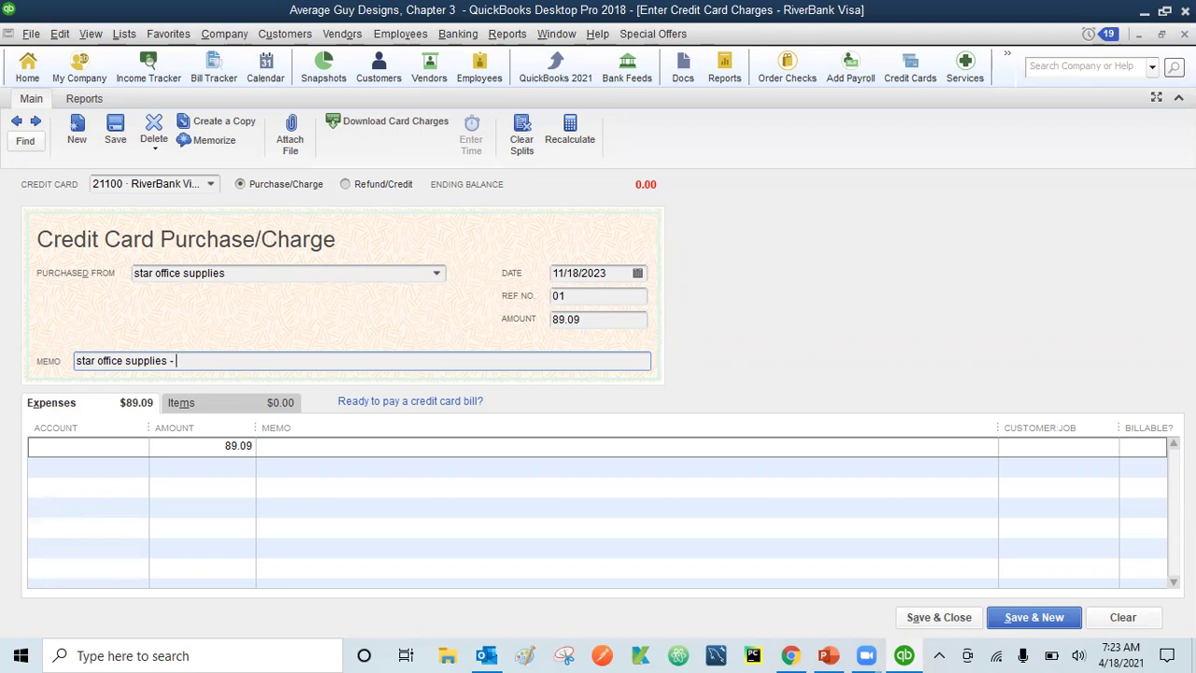
type("office supplies and custom")
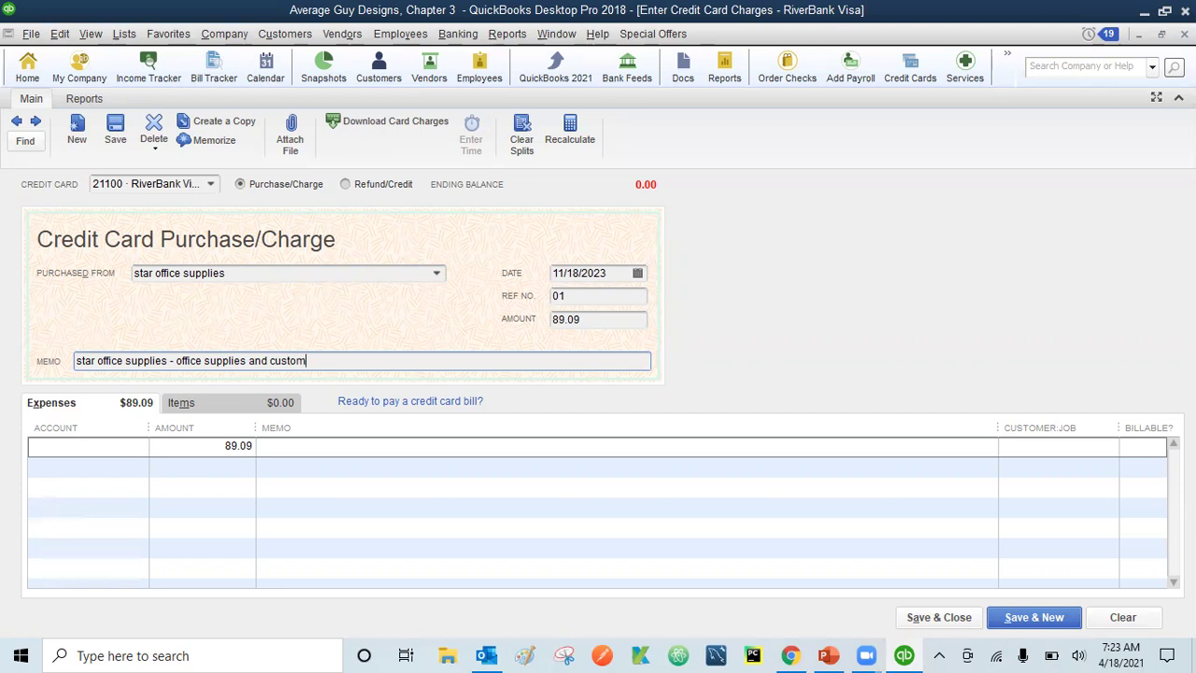
type("er USB drive giveaways")
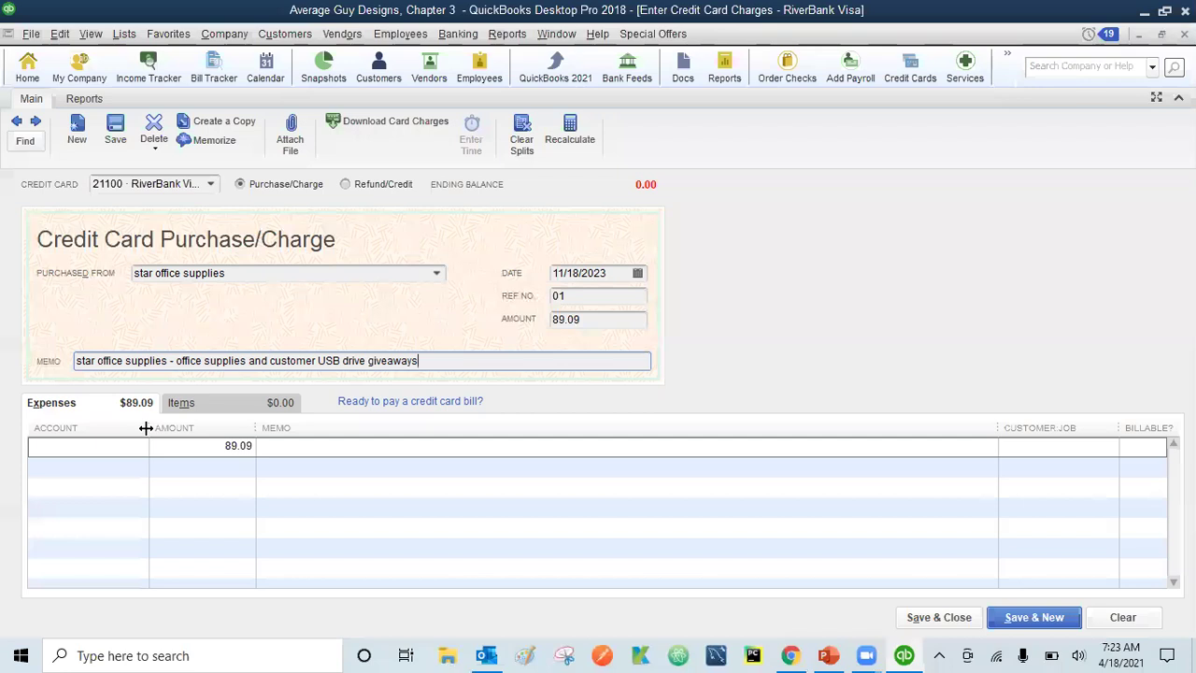
key("Tab")
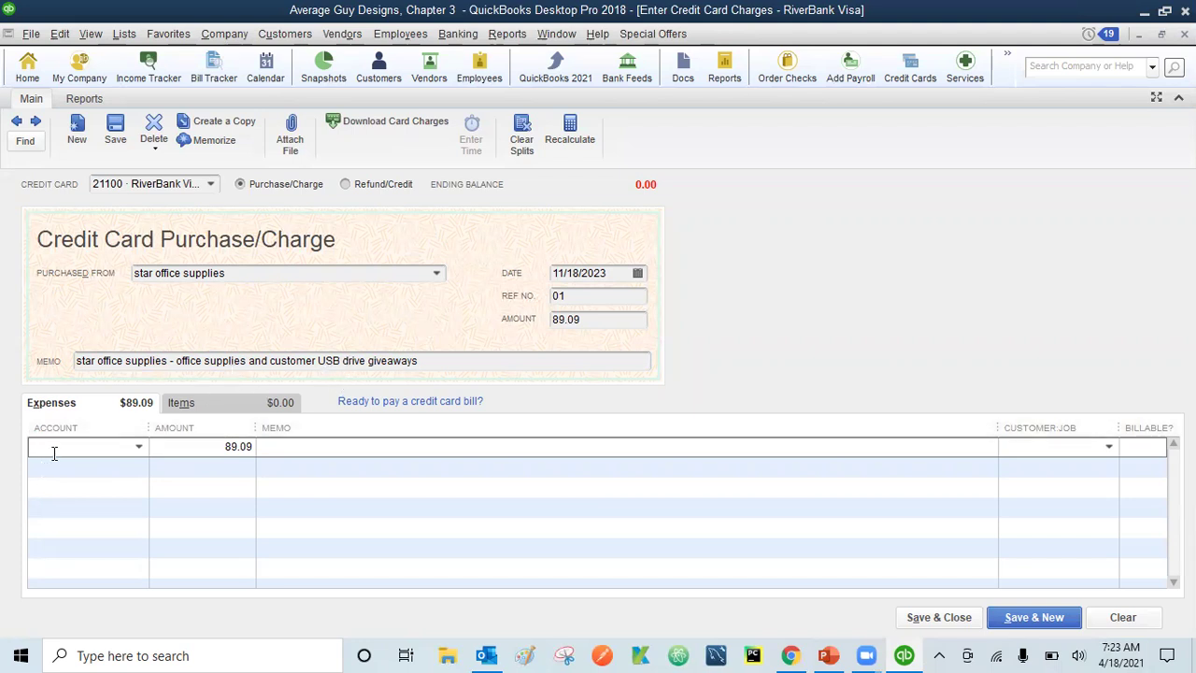
- Assign the first expense line to 64900 Office Supplies with amount 57.84
type("offi")
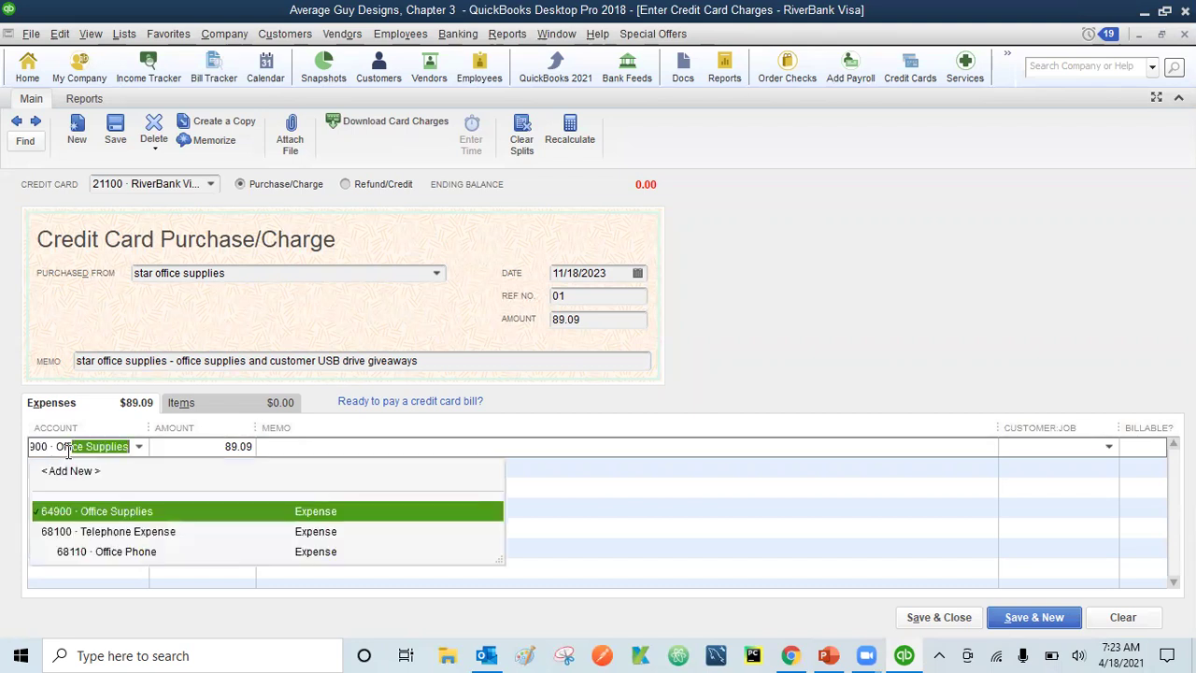
left_click(98, 514)
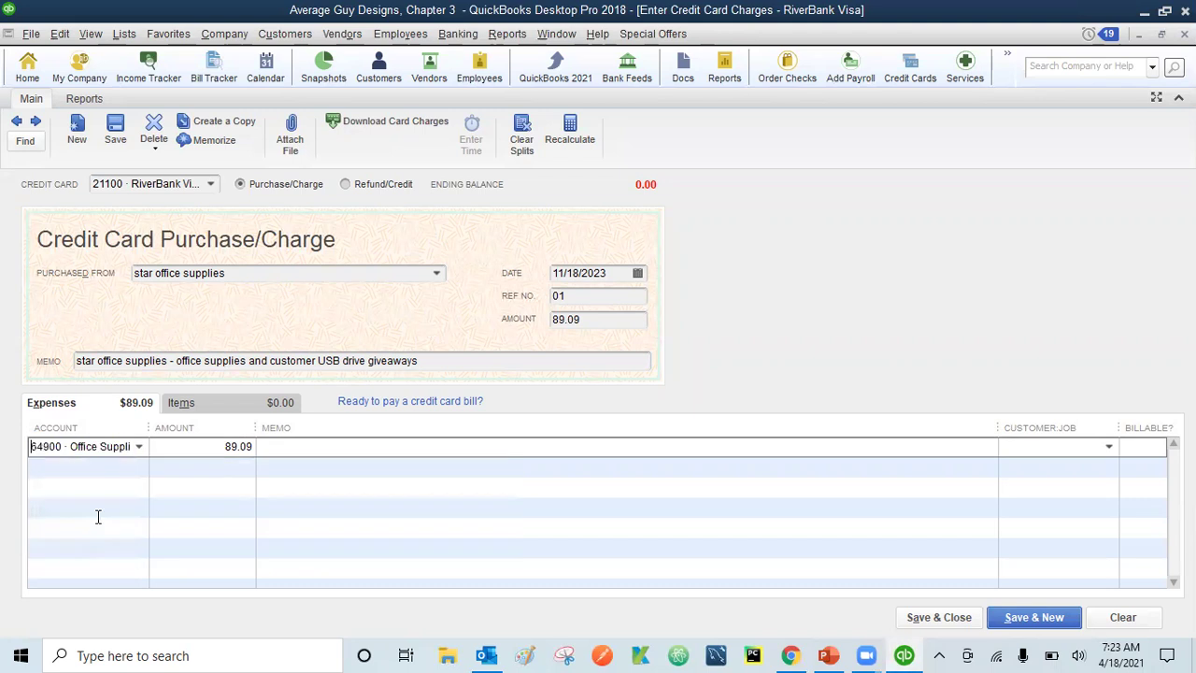
left_click(223, 447)
left_click_drag(223, 448, 263, 447)
type("57.84")
left_click(263, 447)
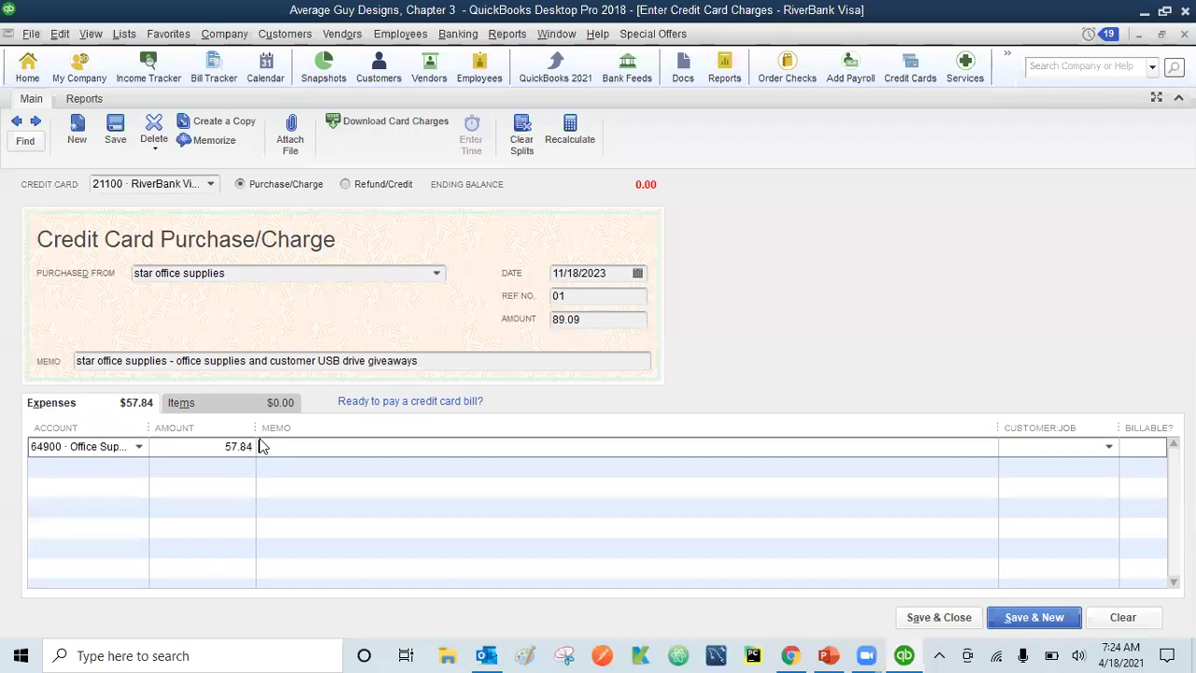
- Enter Advertising and Promotion as the account for the remaining 31.25 line
key("Tab")
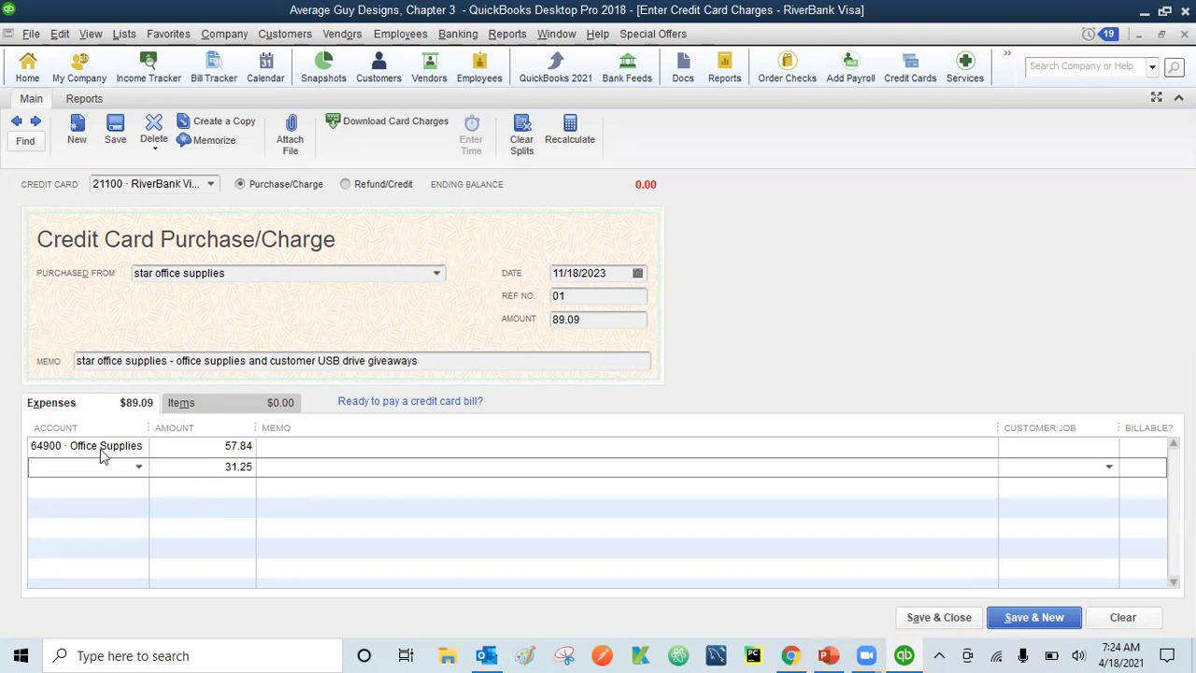
type("adver")
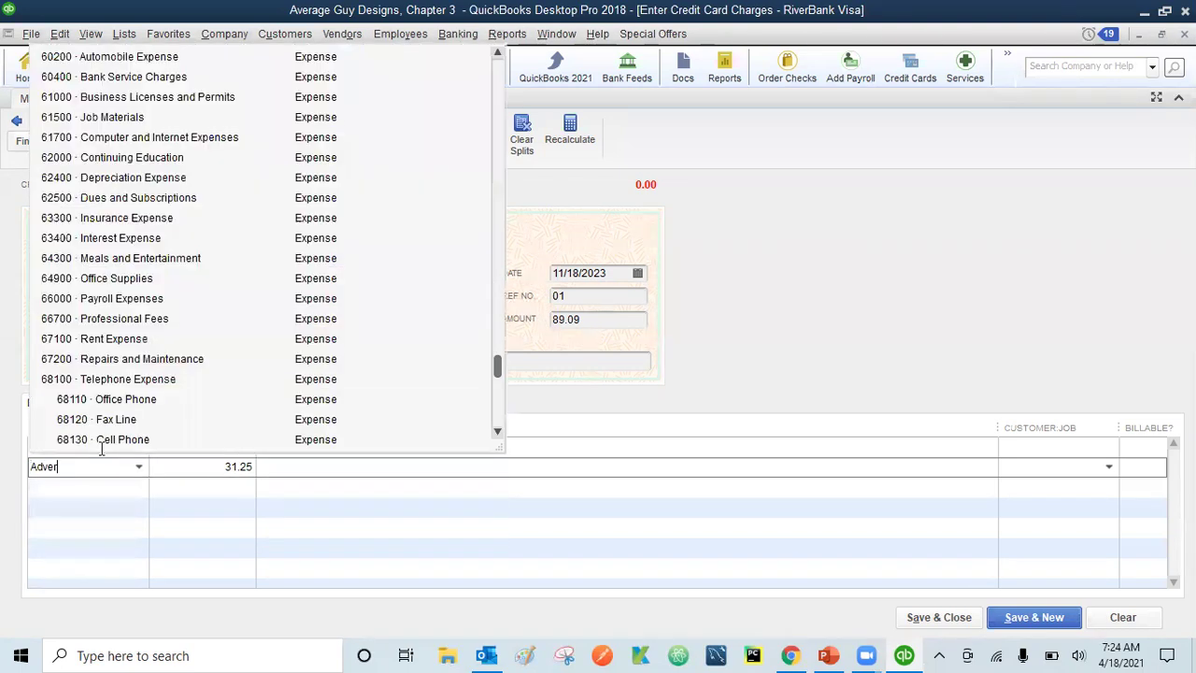
type("tising and Promotion")
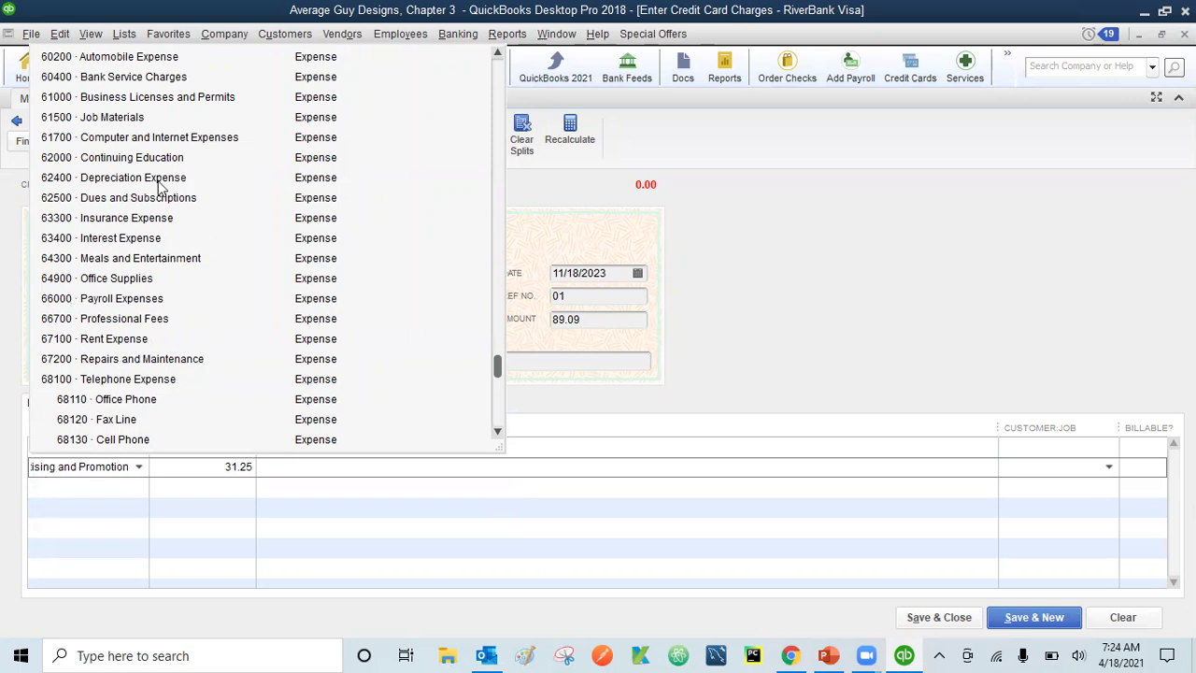
left_click(212, 619)
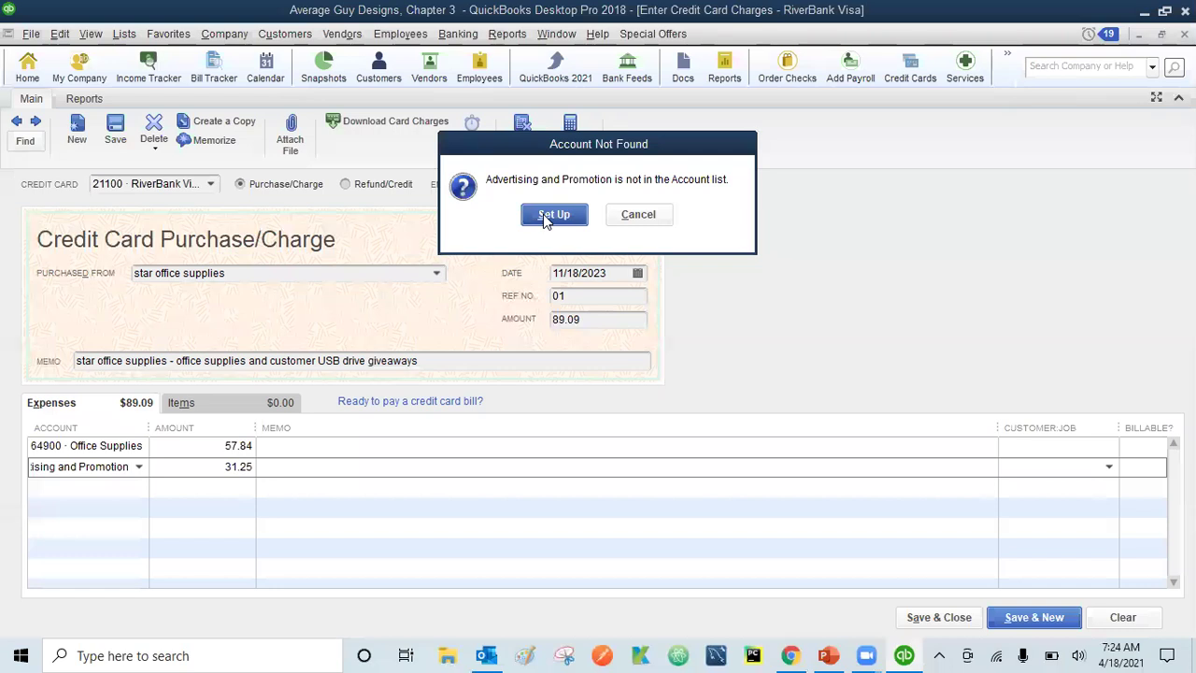
- Create expense account 64400 described 'Advertising and Promotion including customer giveaways'
left_click(551, 215)
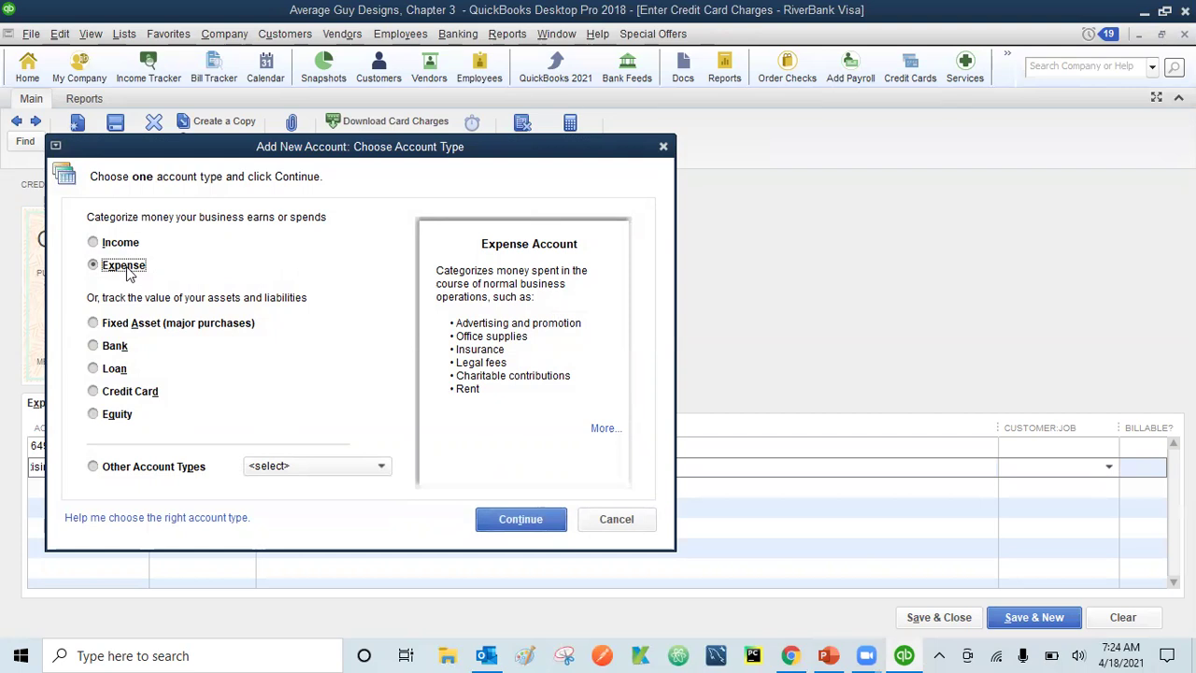
left_click(524, 519)
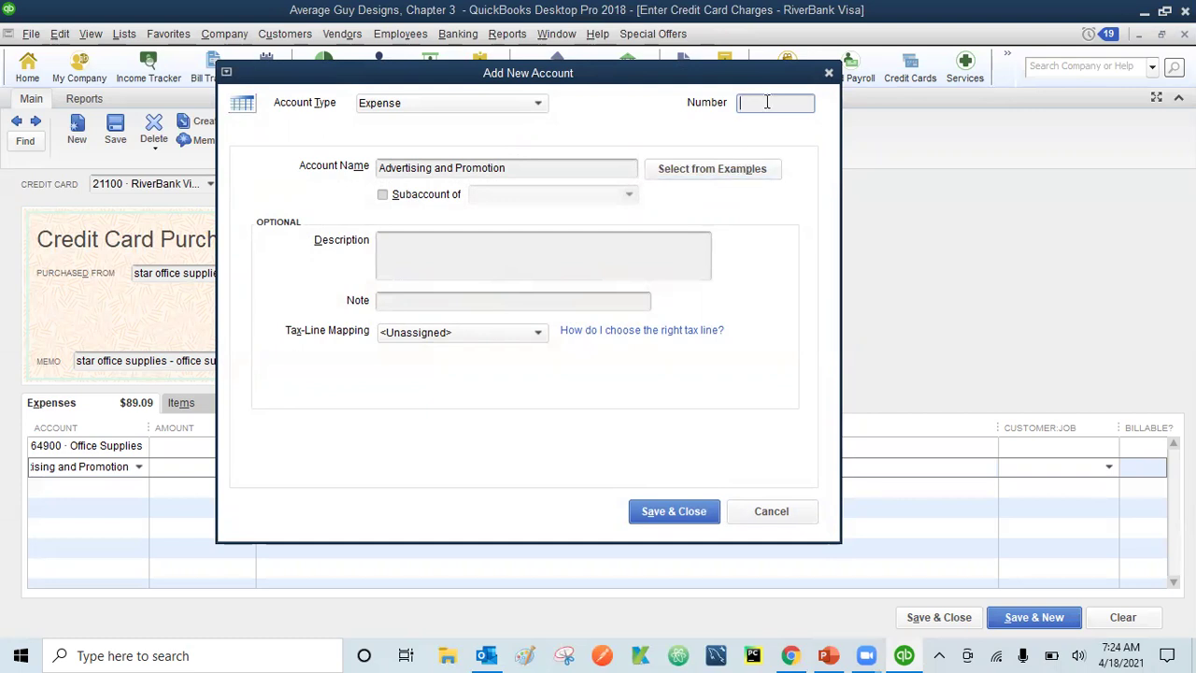
type("64400")
left_click(461, 256)
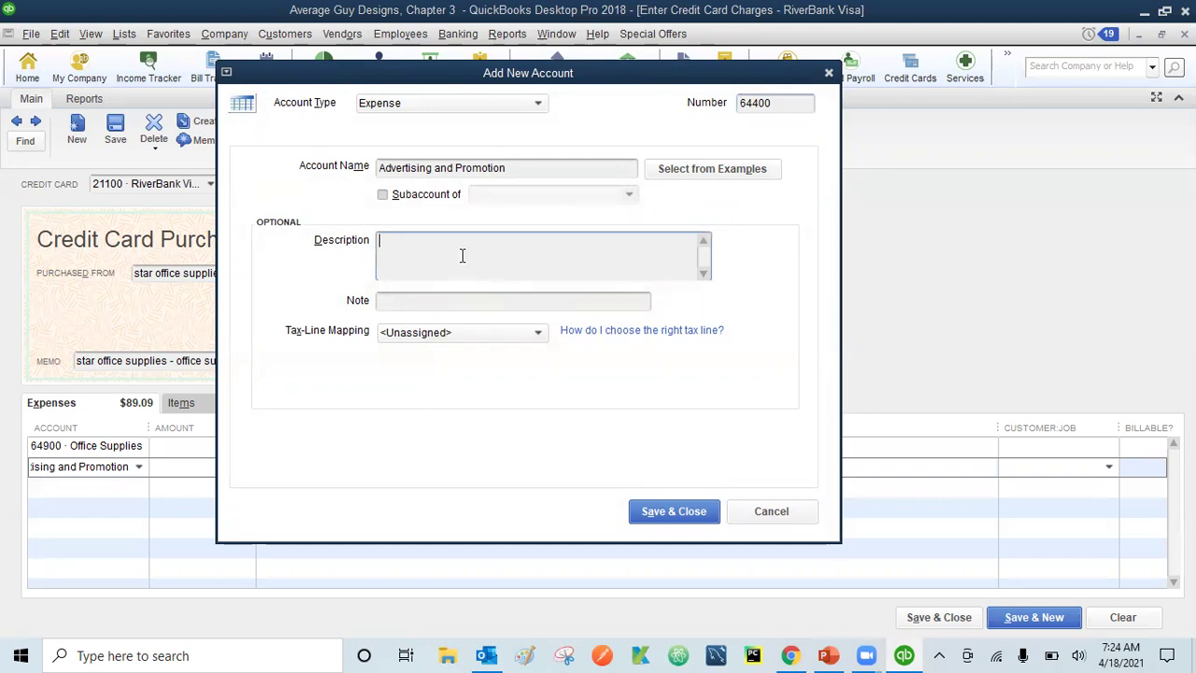
type("Advertising and Promotion including custome")
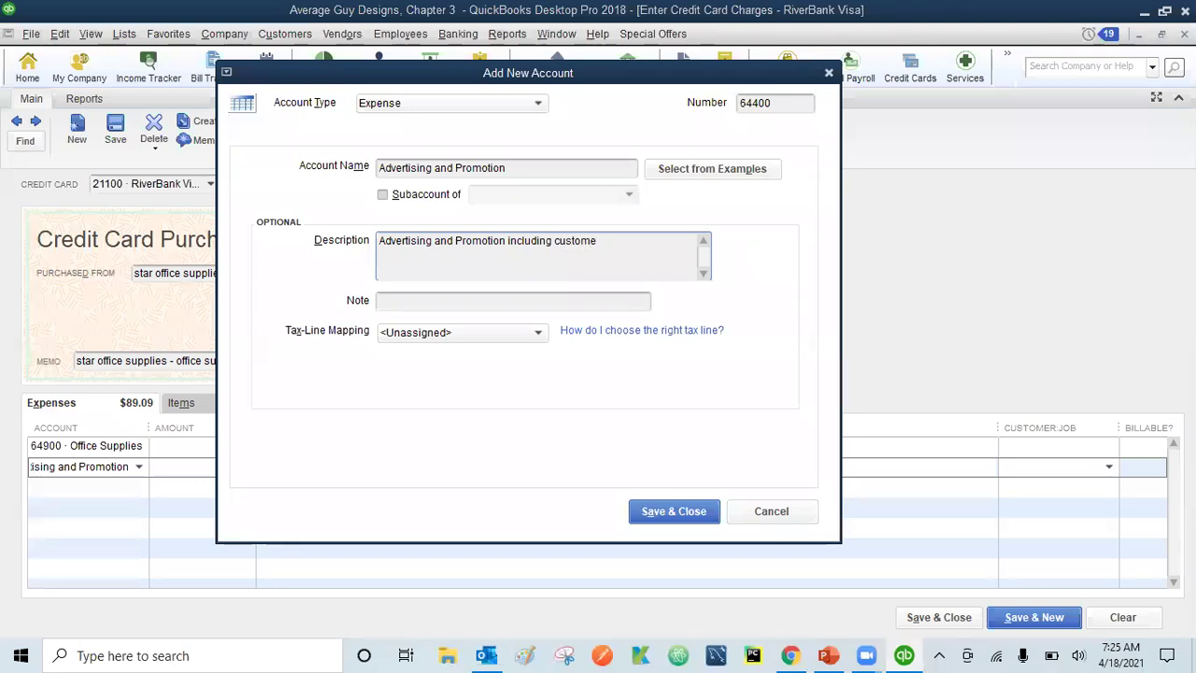
type("r giveaways")
left_click(675, 511)
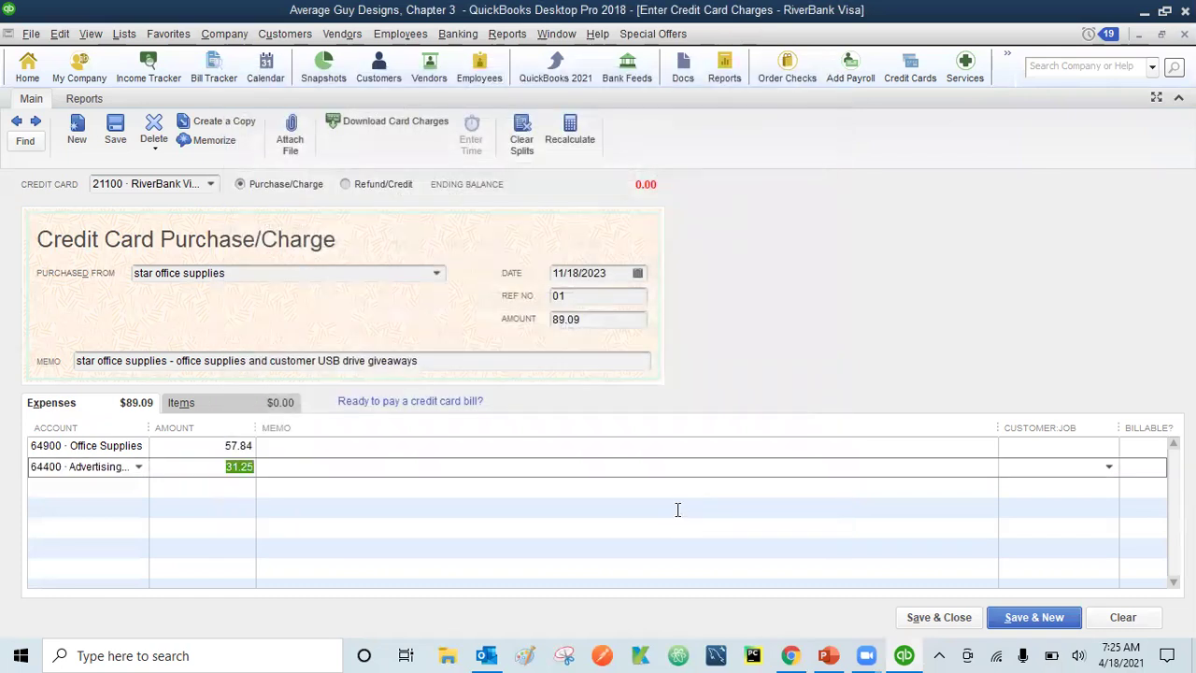
- Save the 89.09 star office supplies charge and begin another credit card entry
left_click(950, 624)
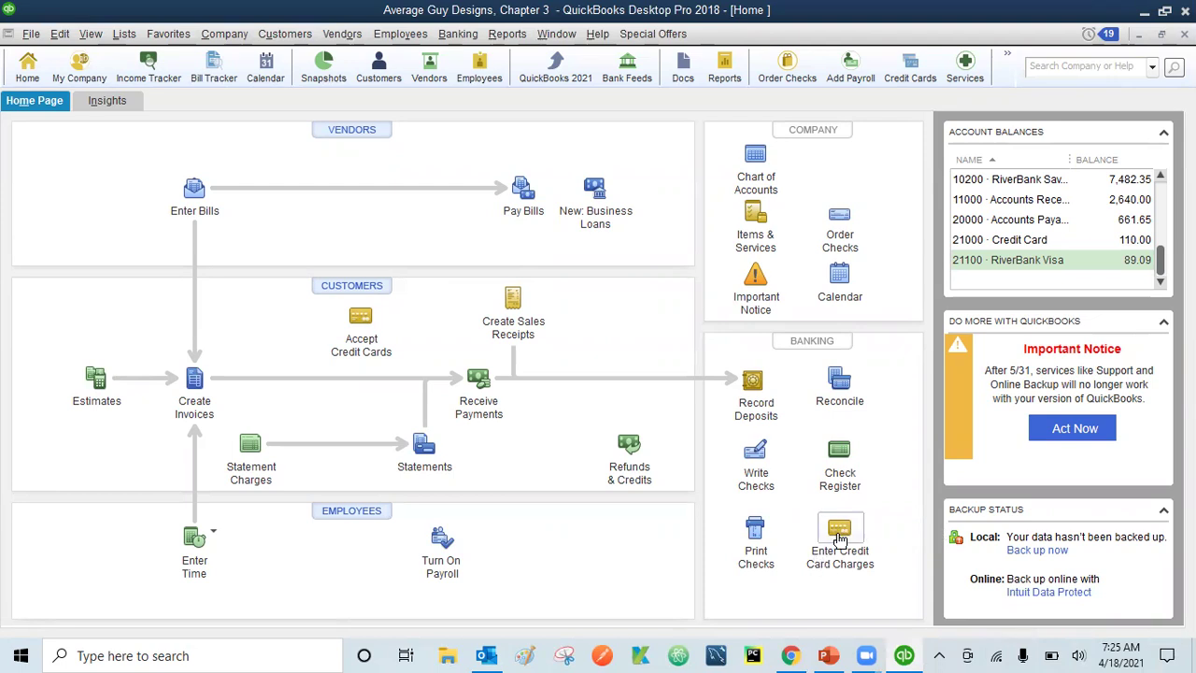
left_click(842, 539)
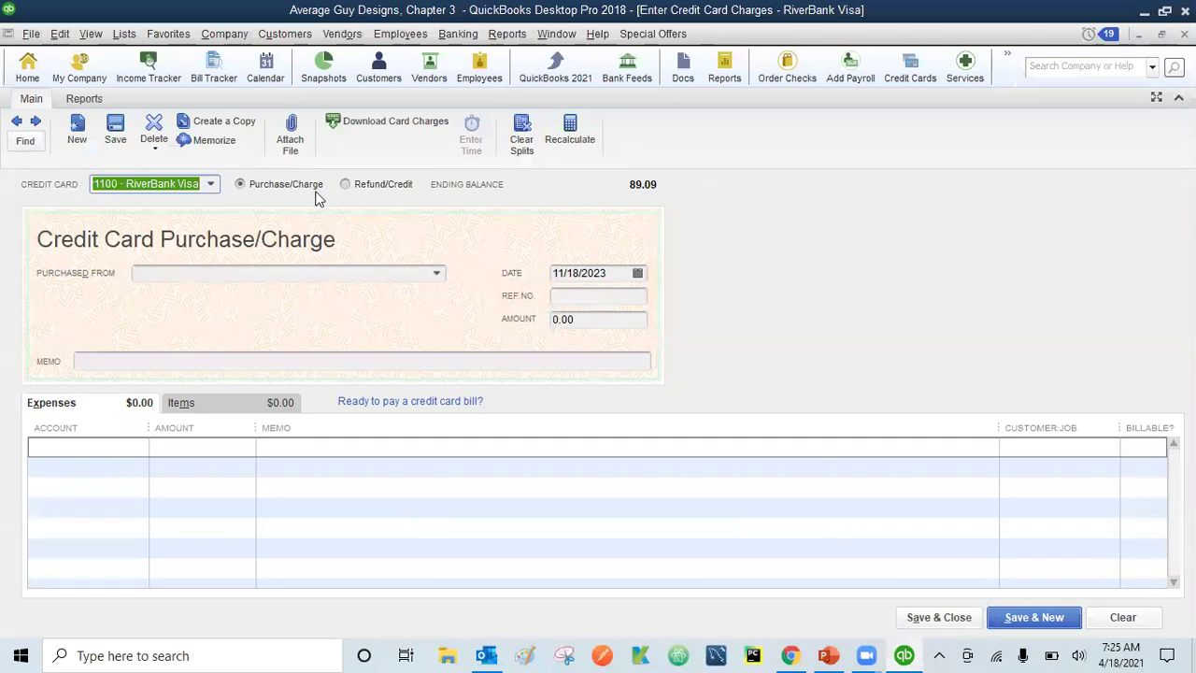
- Record the card transaction as a refund/credit from star office supplies
left_click(344, 186)
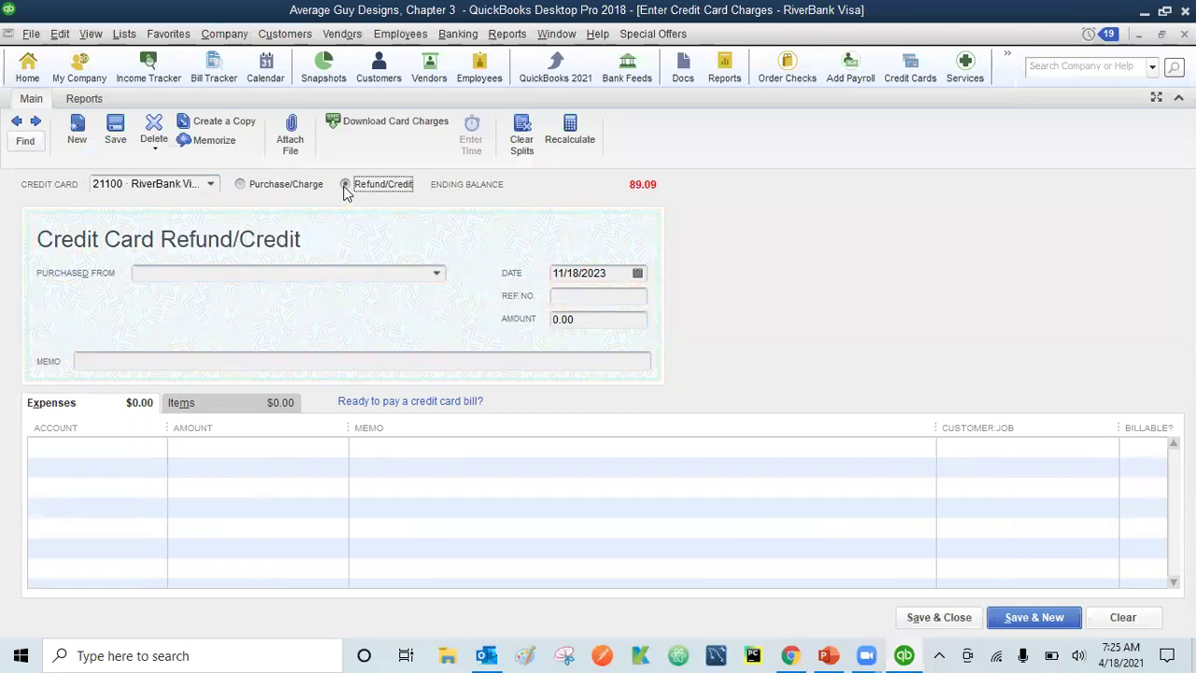
left_click(346, 274)
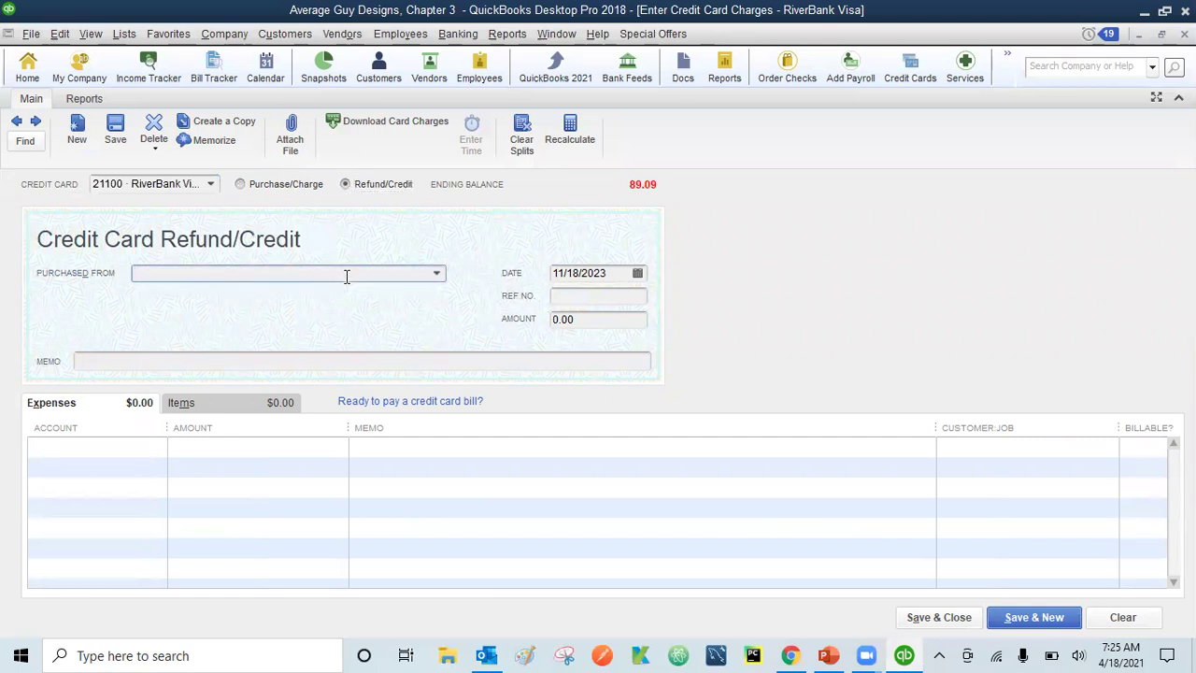
type("Gr")
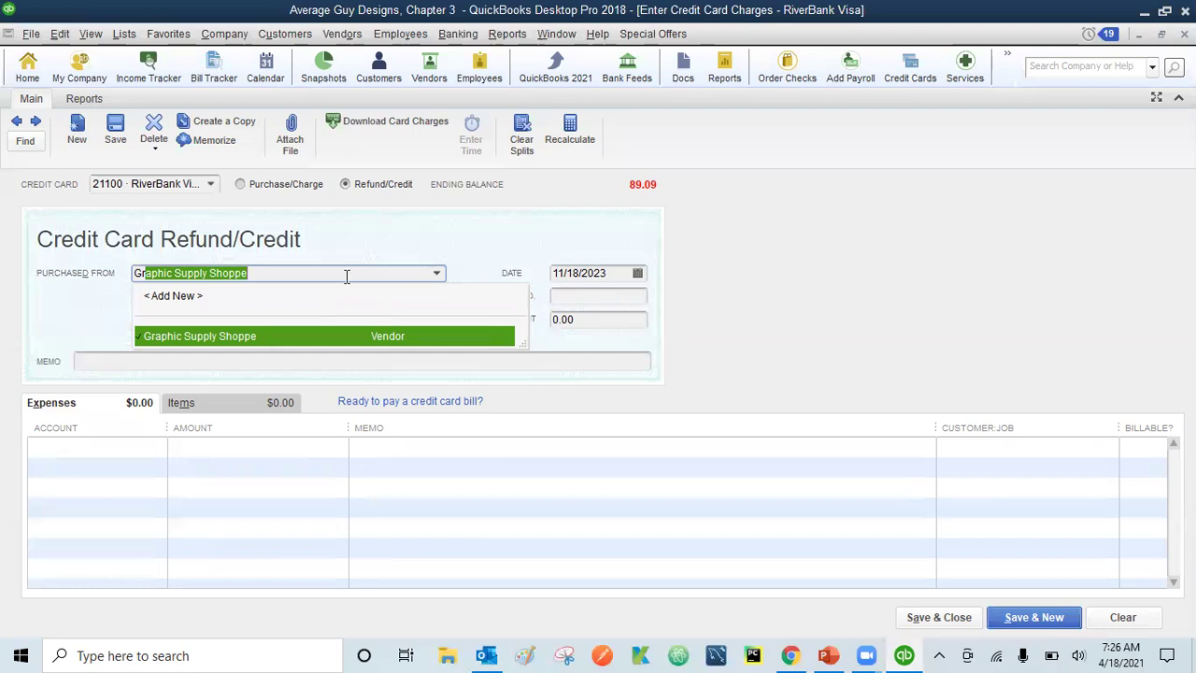
key("BackSpace")
key("BackSpace")
key("BackSpace")
type("star office supplies")
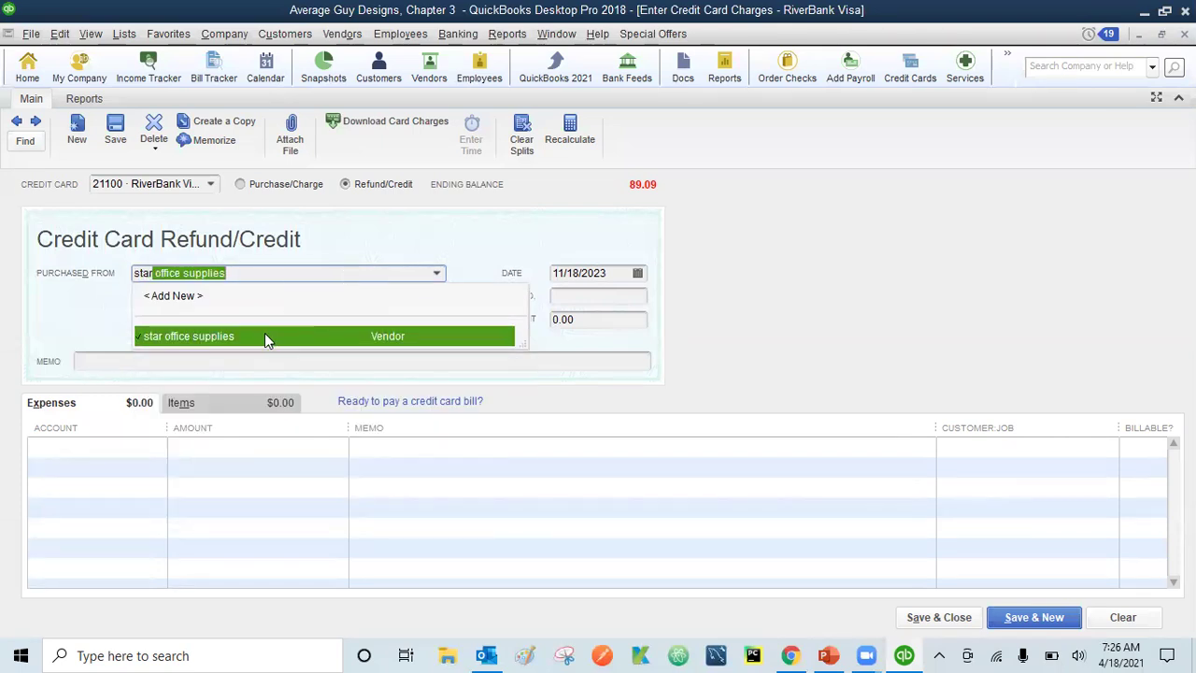
left_click(265, 336)
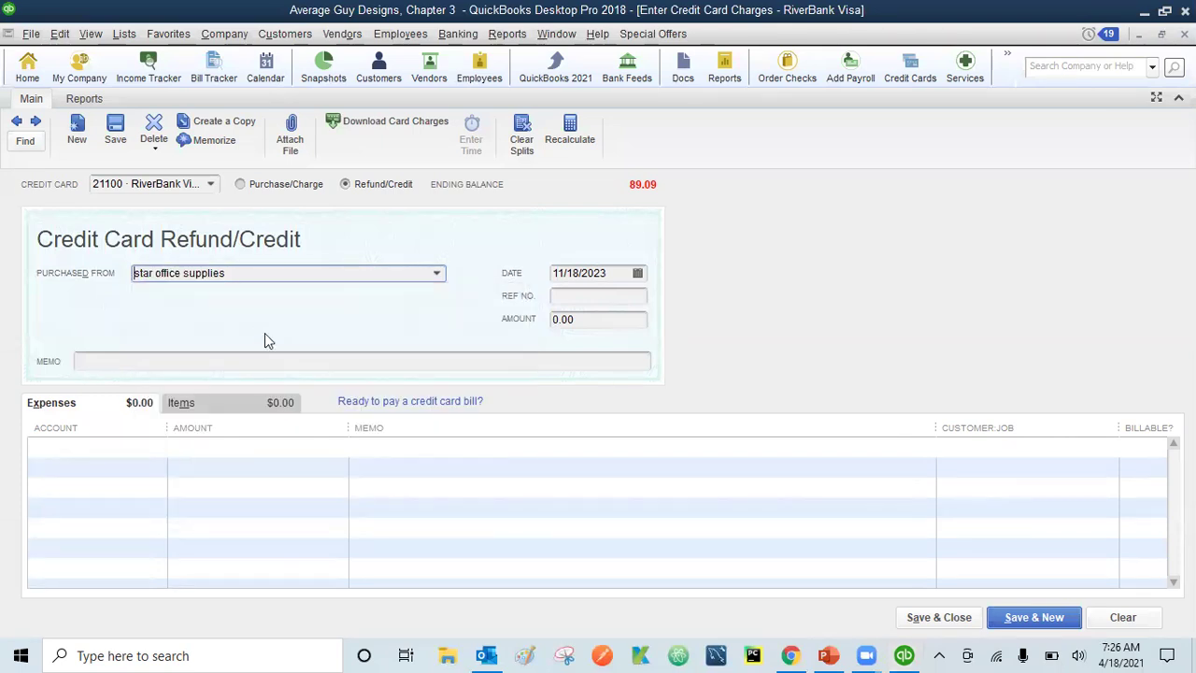
- Enter ref no. 1r and a refund amount of 10.46
left_click(572, 296)
type("1")
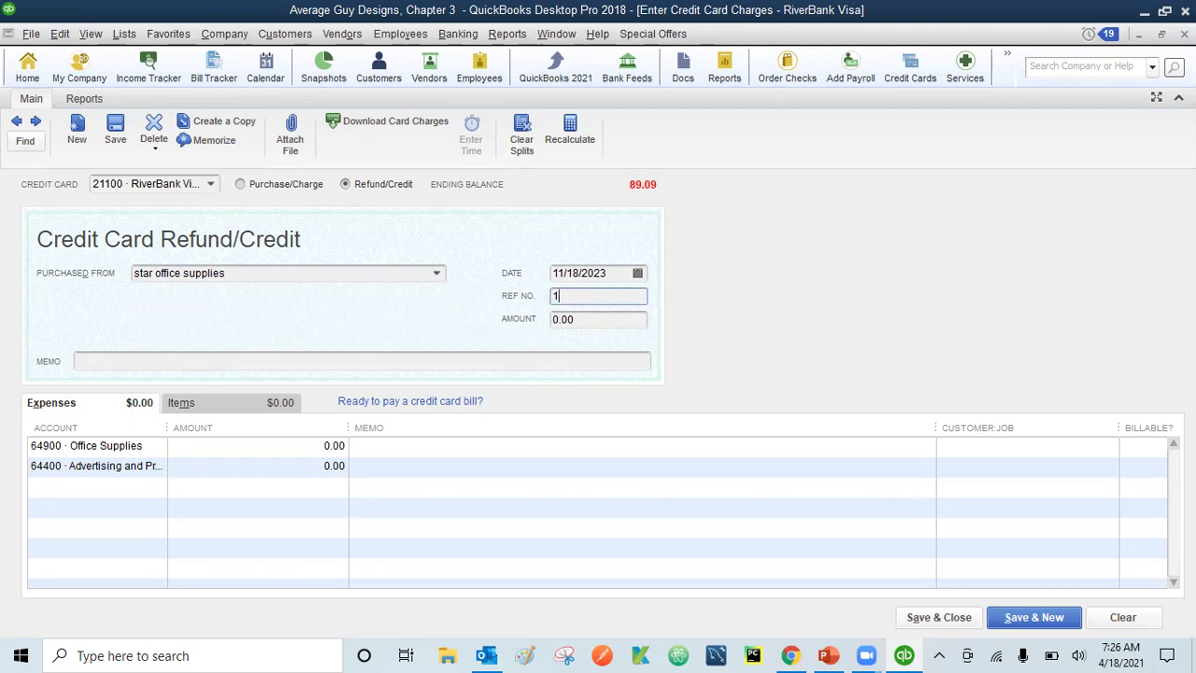
type("r")
left_click(579, 318)
key("BackSpace")
key("BackSpace")
key("BackSpace")
key("BackSpace")
type("1")
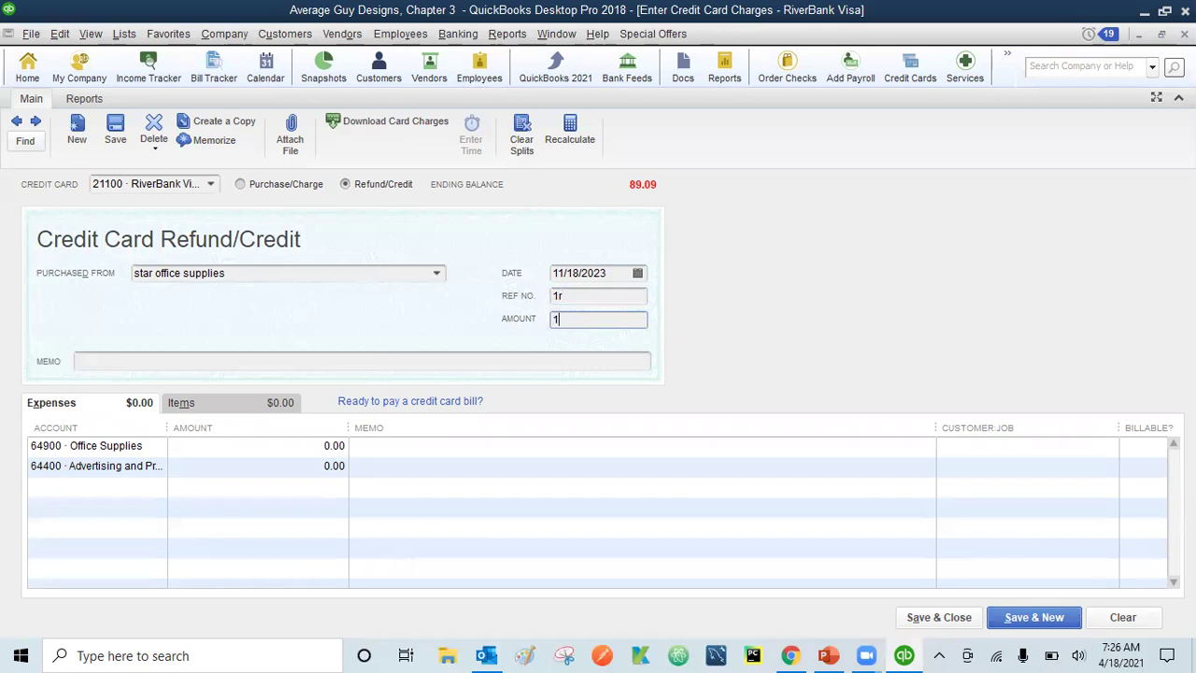
type("0.46")
- Set the memo to 'star office supplies - returned calculator'
left_click(233, 360)
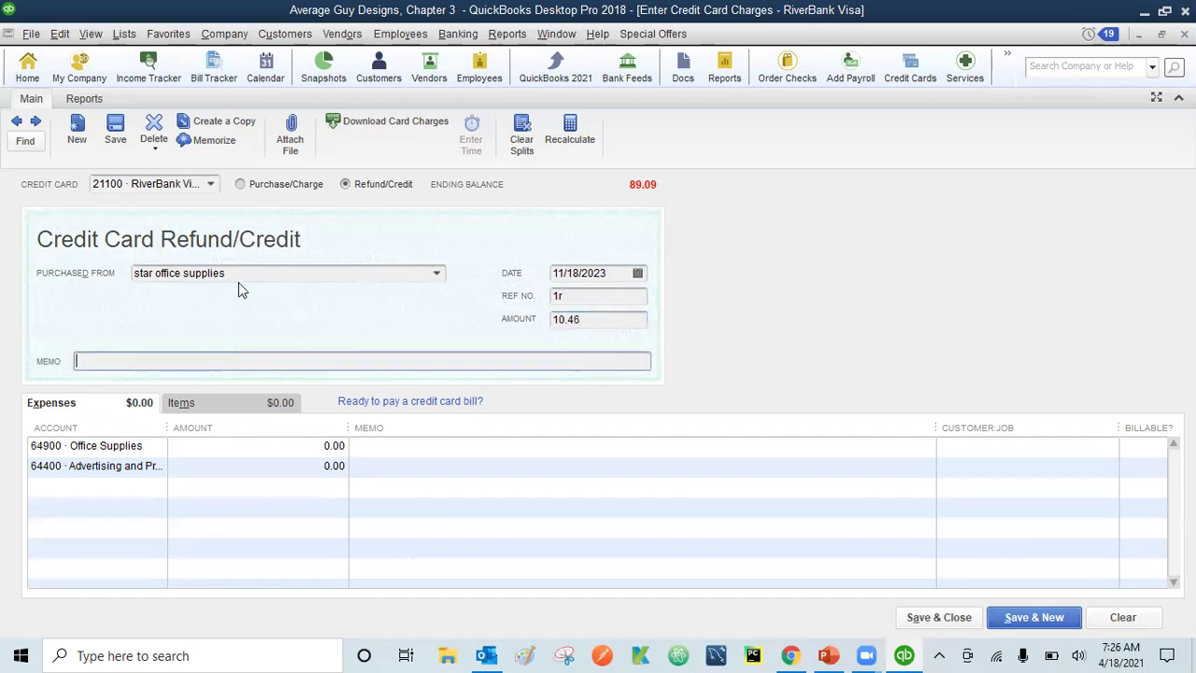
left_click_drag(240, 273, 110, 283)
key("ctrl+c")
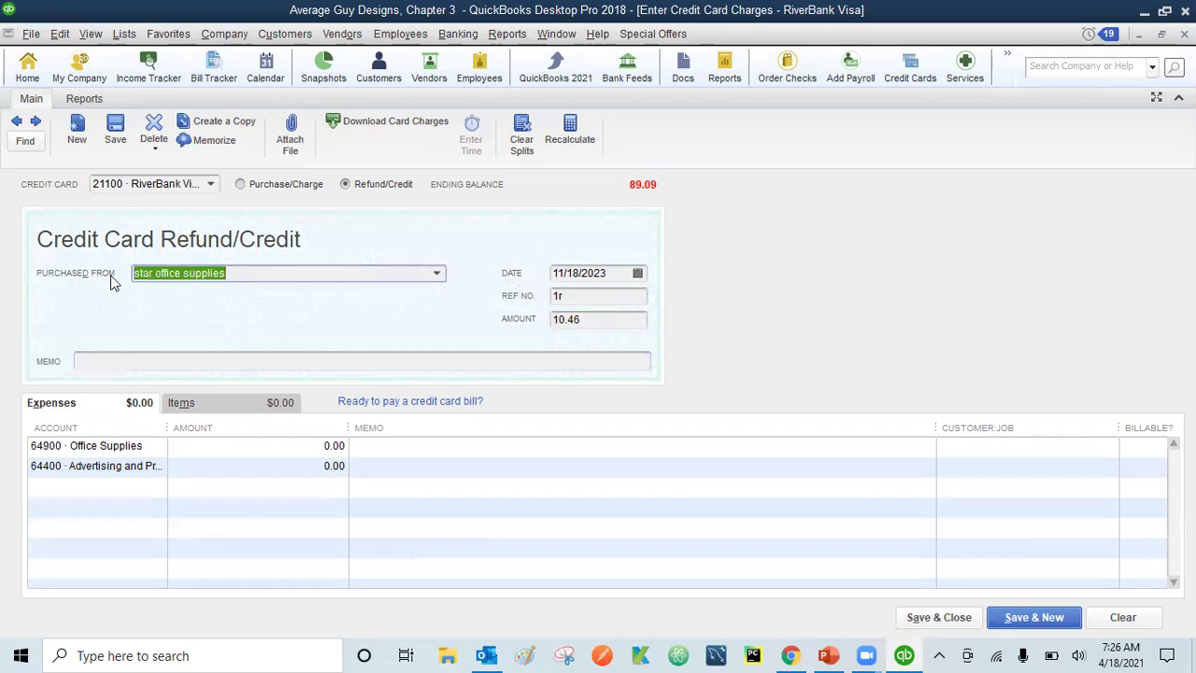
left_click(97, 360)
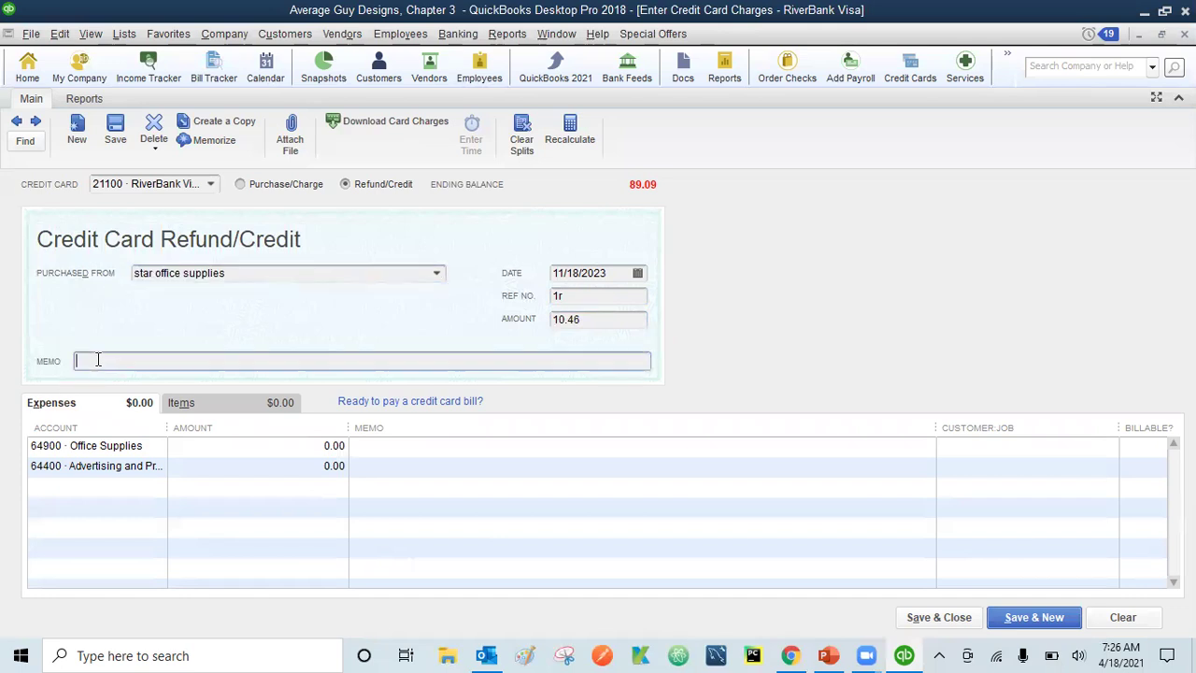
key("ctrl+v")
type("- returned calculator")
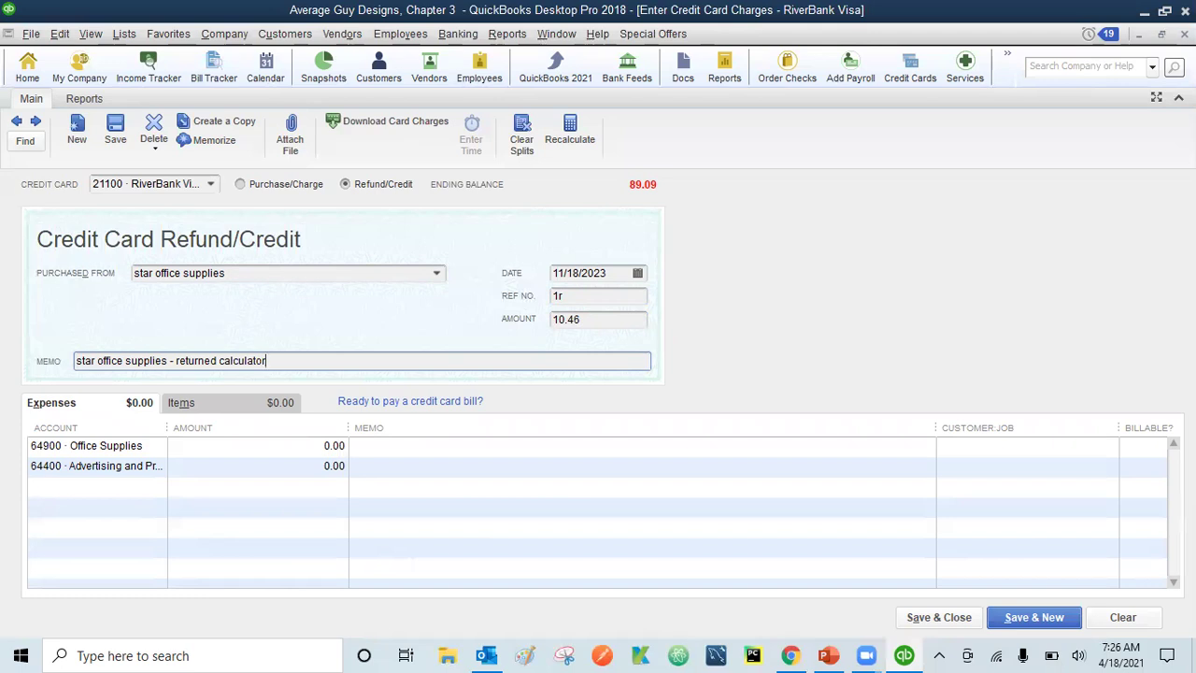
key("Tab")
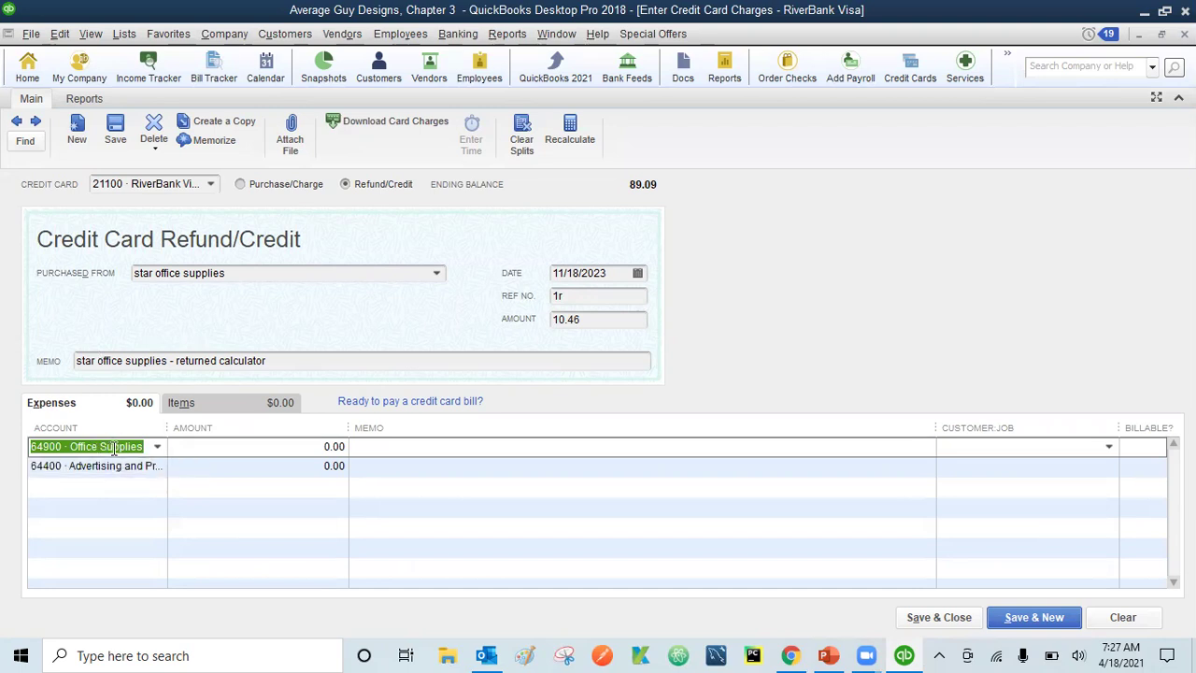
- Put 10.46 on the Office Supplies expense line and save the refund
left_click(321, 446)
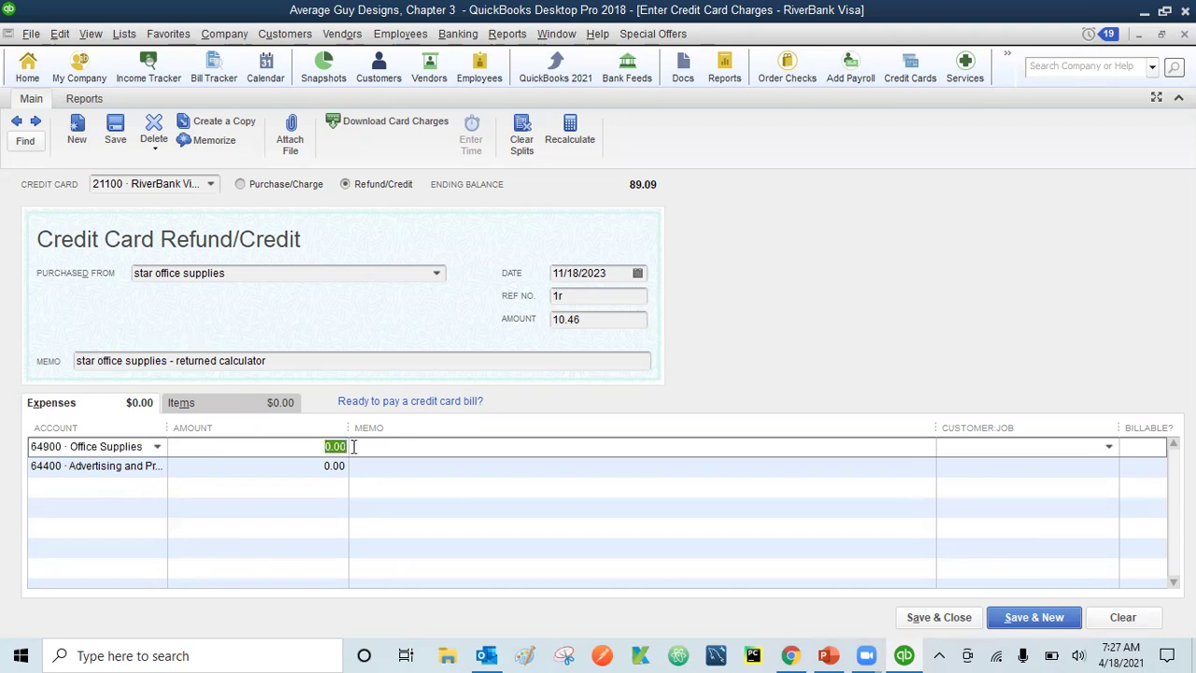
type("10.46")
key("Tab")
left_click(941, 615)
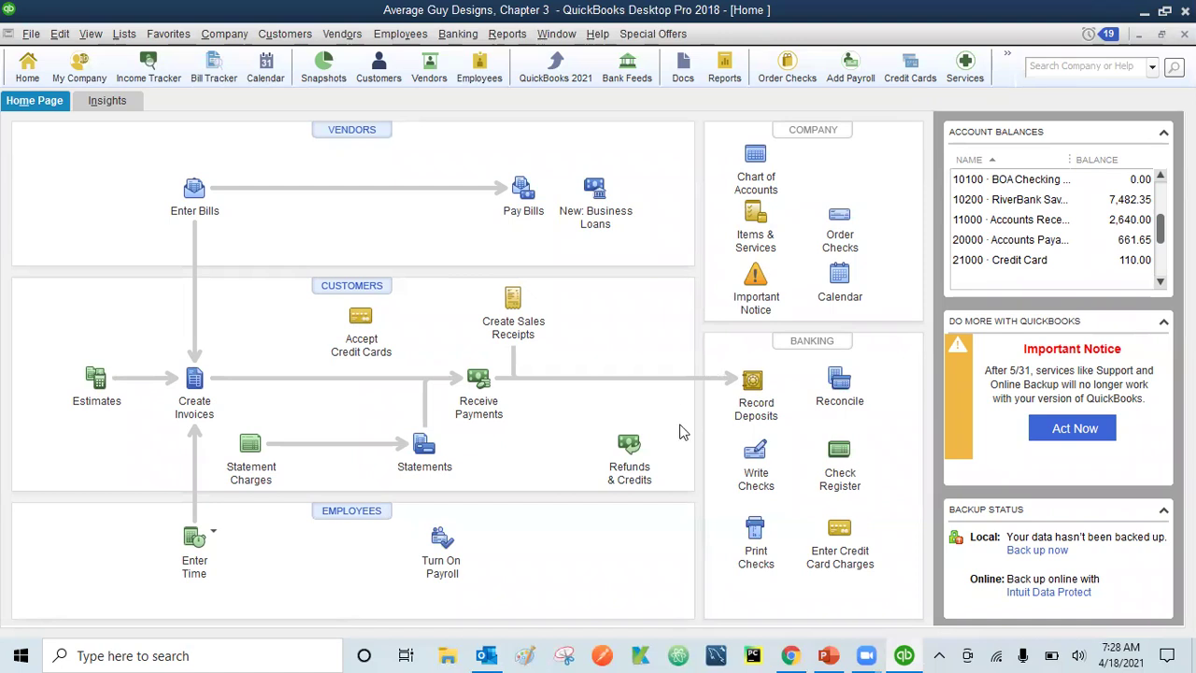
- In Pay Bills, select Ricky's Electric City's 125.00 bill for payment from 10000 Checking
left_click(757, 456)
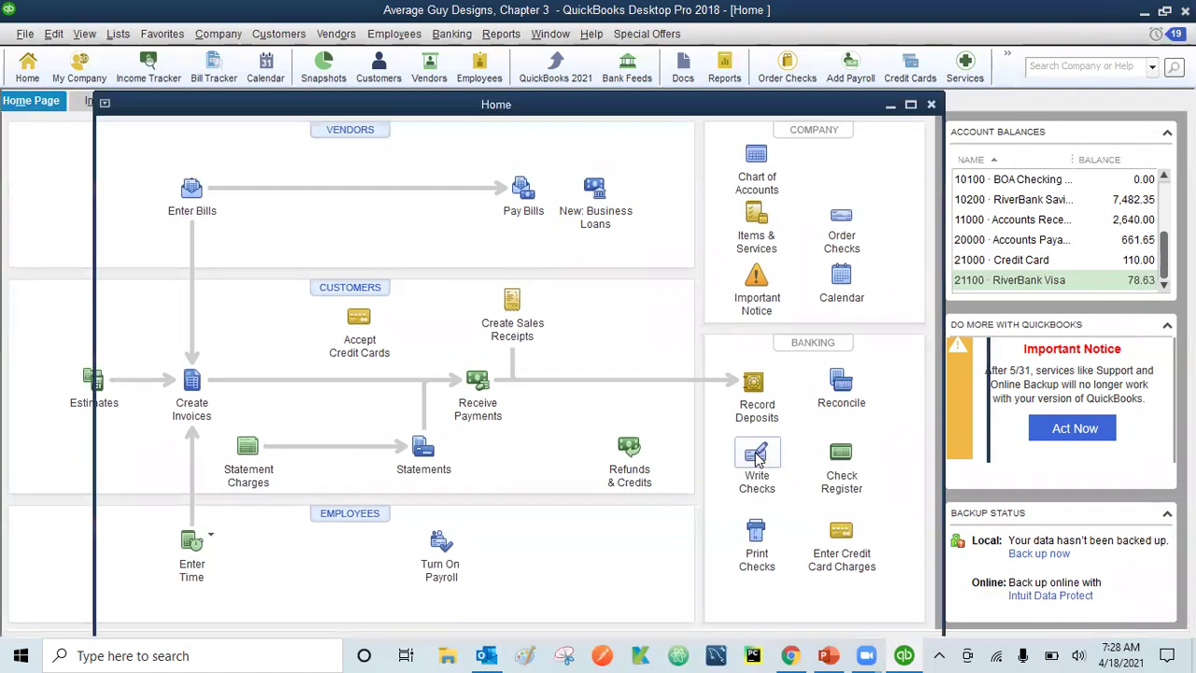
left_click(757, 456)
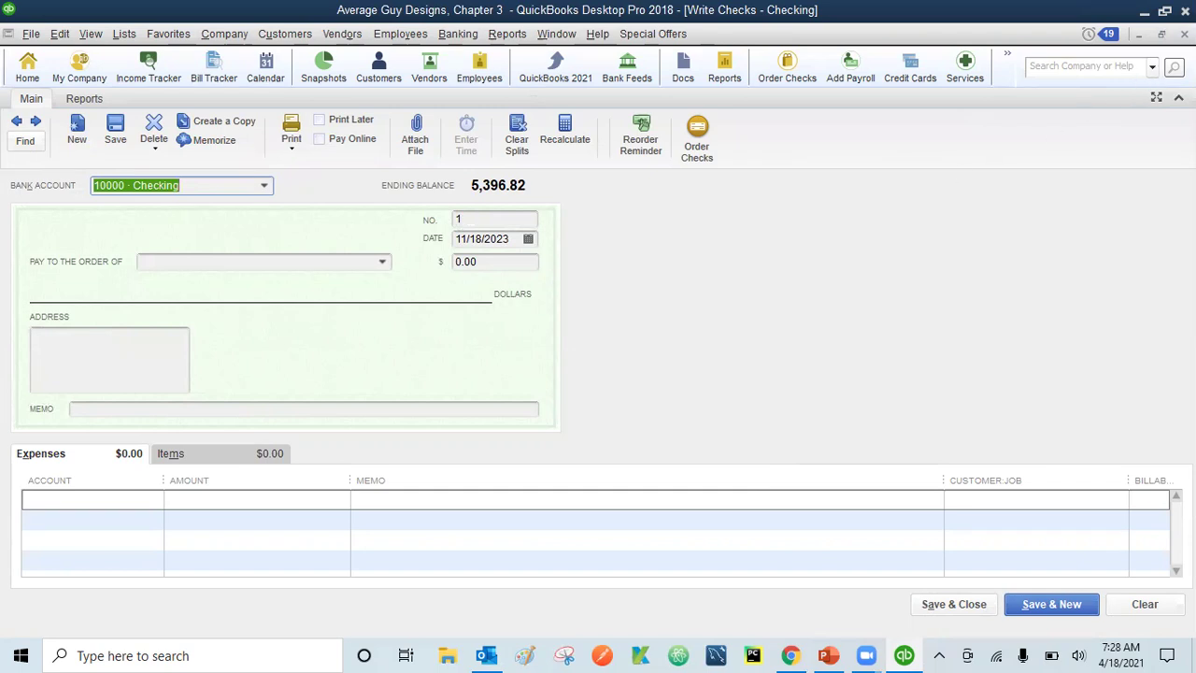
left_click(1185, 34)
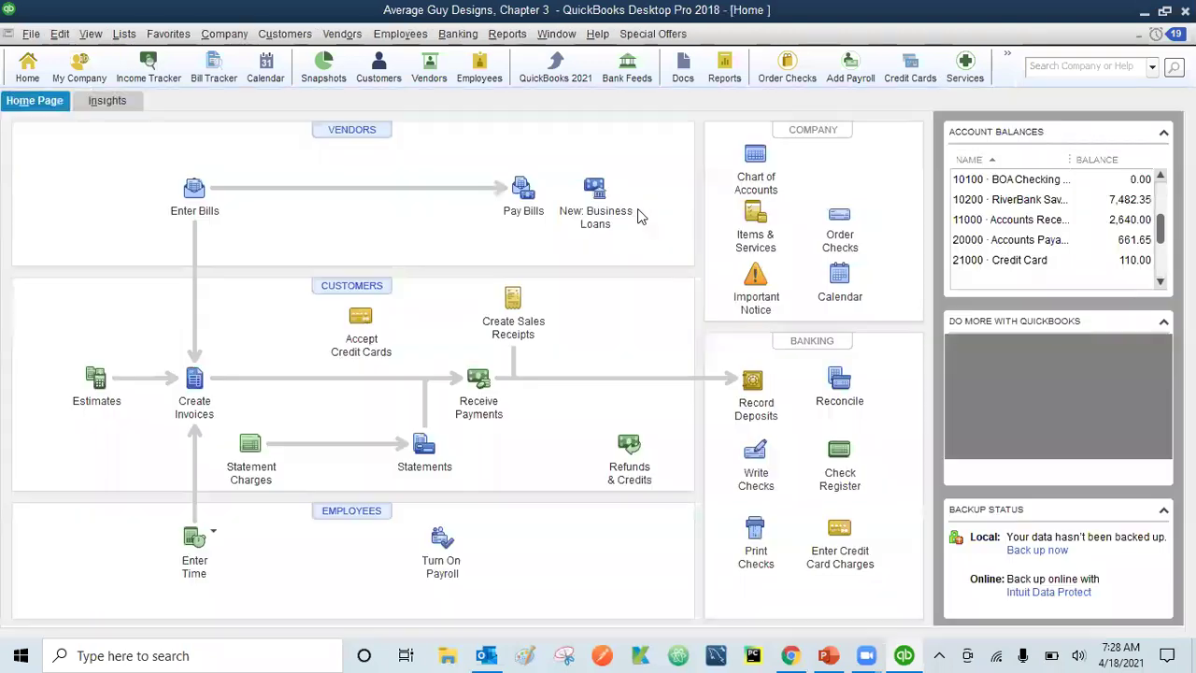
left_click(524, 192)
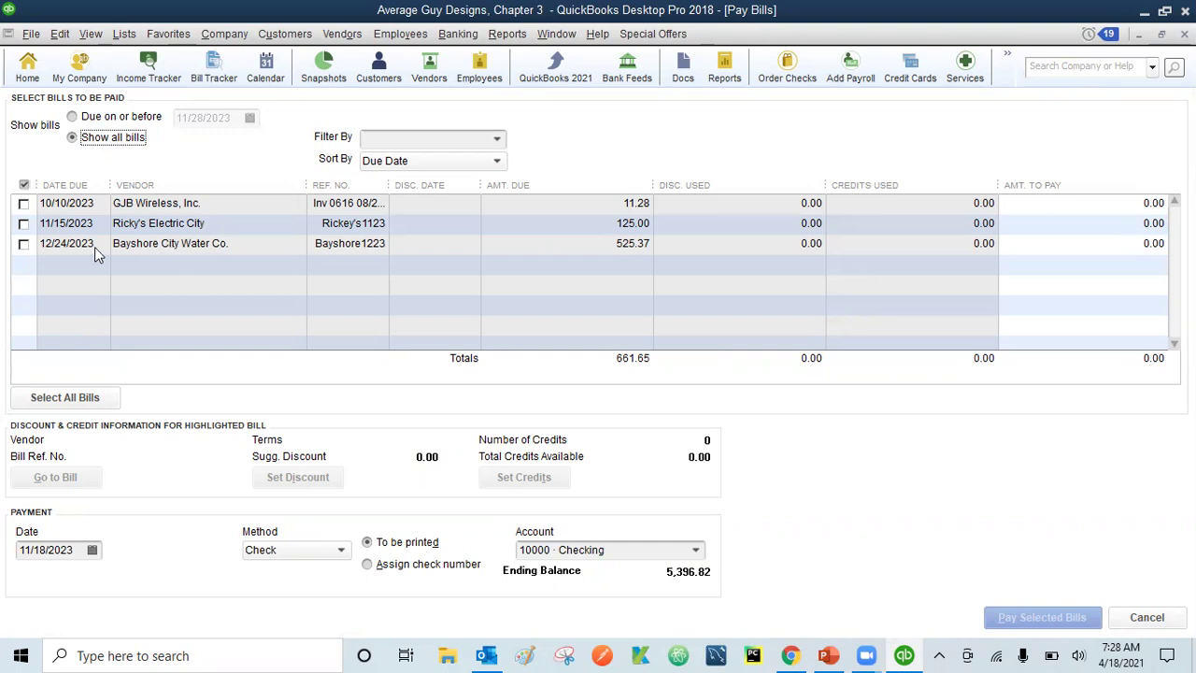
left_click(24, 223)
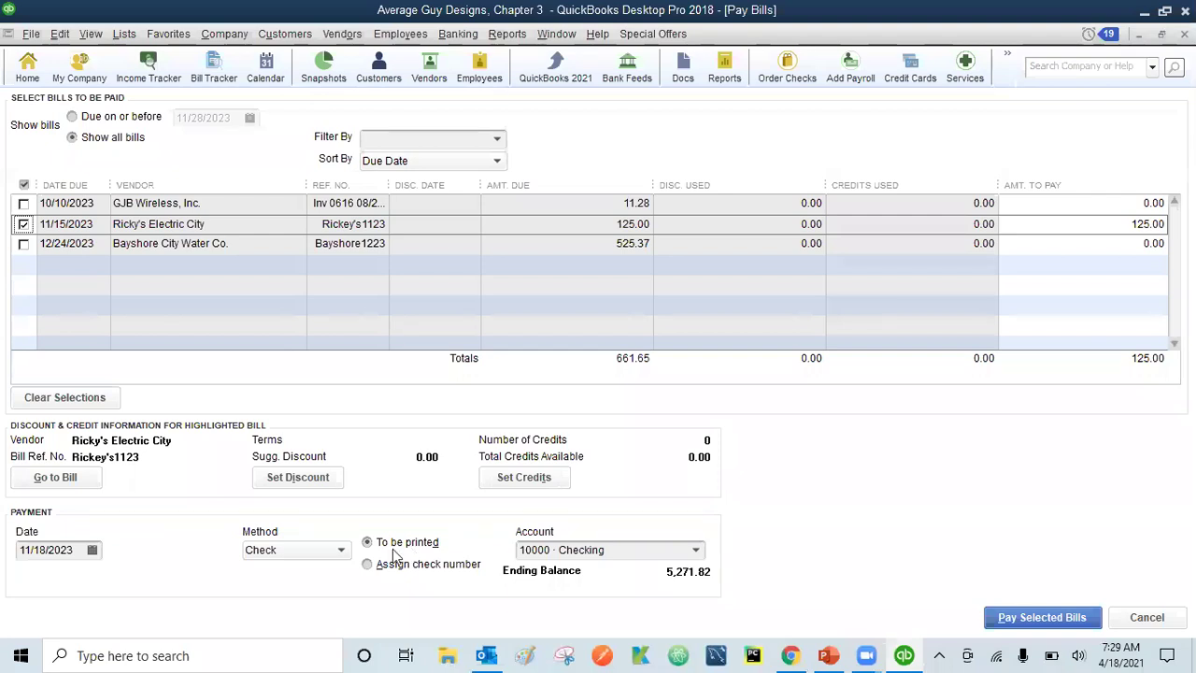
- Pay the 125.00 bill by an assigned check number and close the Payment Summary
left_click(366, 566)
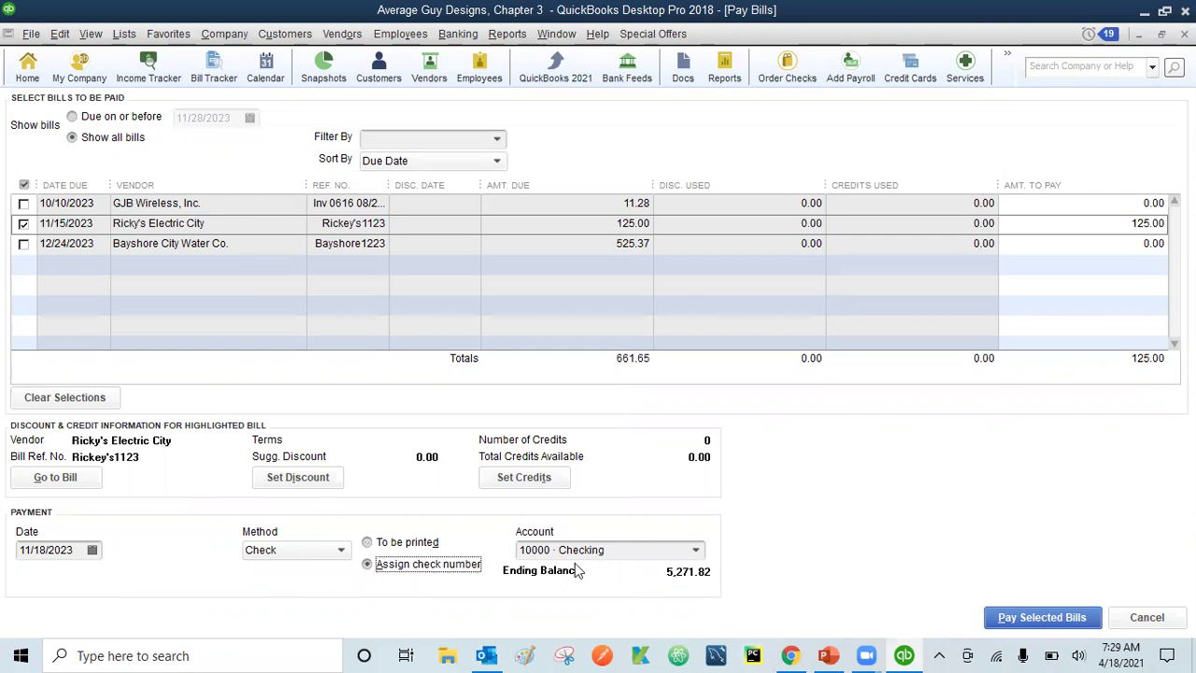
left_click(1042, 618)
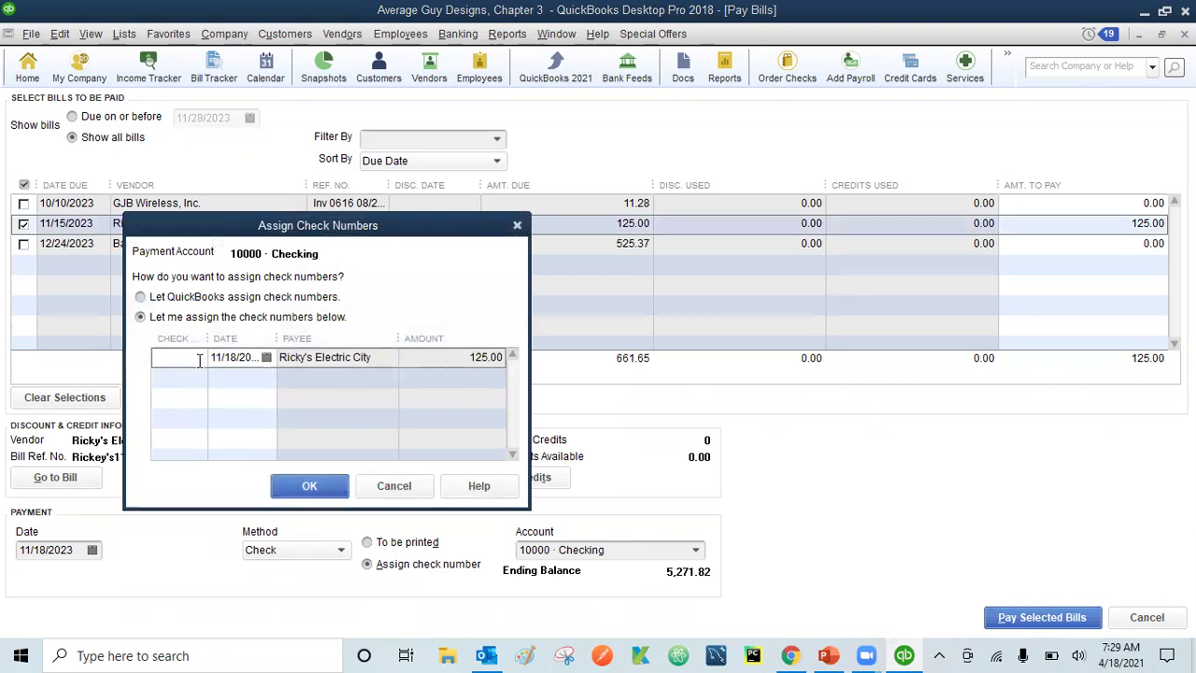
type("DE")
left_click(312, 486)
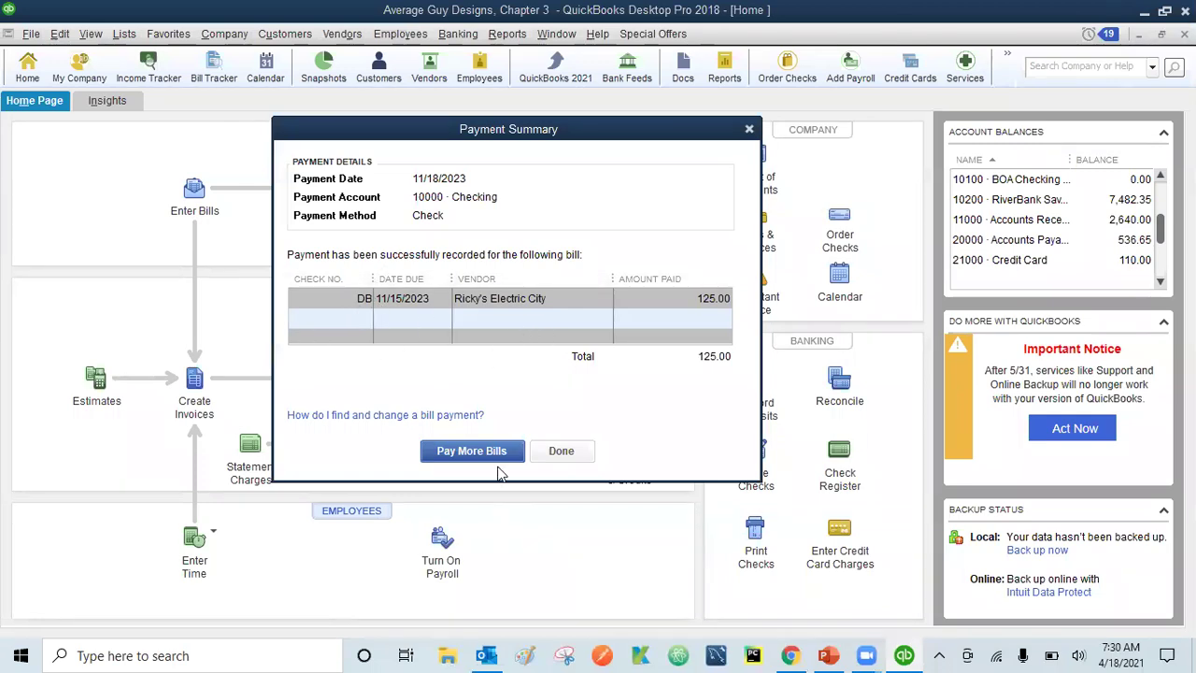
left_click(561, 452)
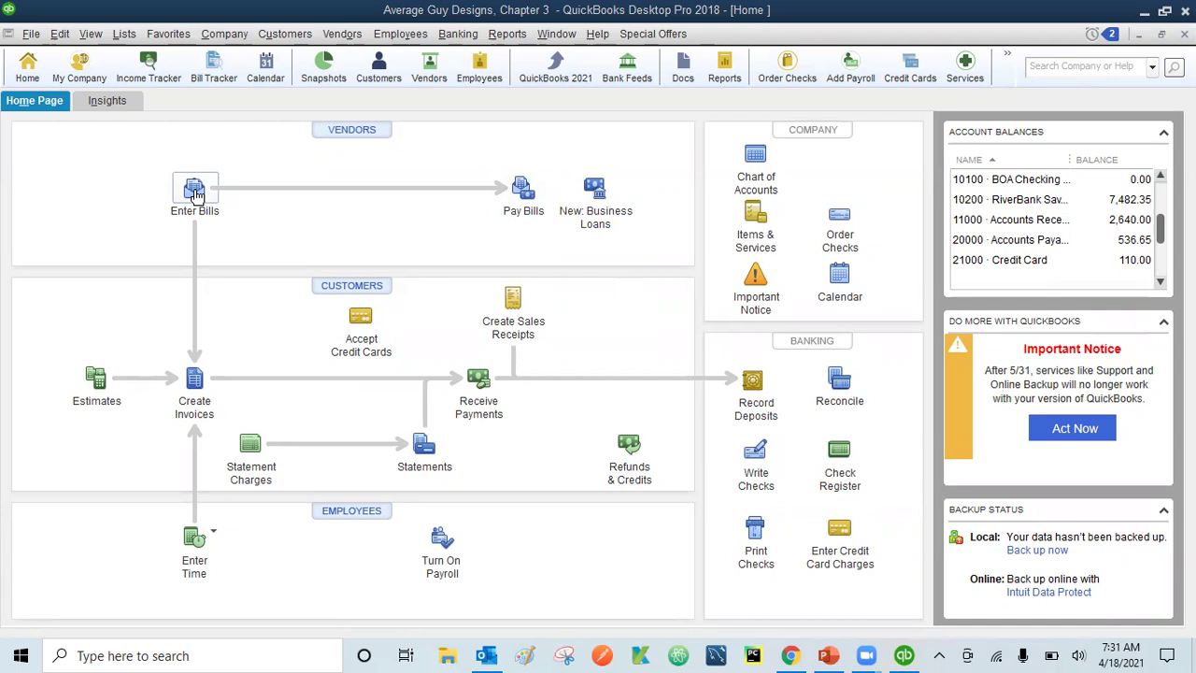
- Select the 11.28 GJB Wireless, Inc. bill in Pay Bills, keeping the payment method as Check
left_click(524, 195)
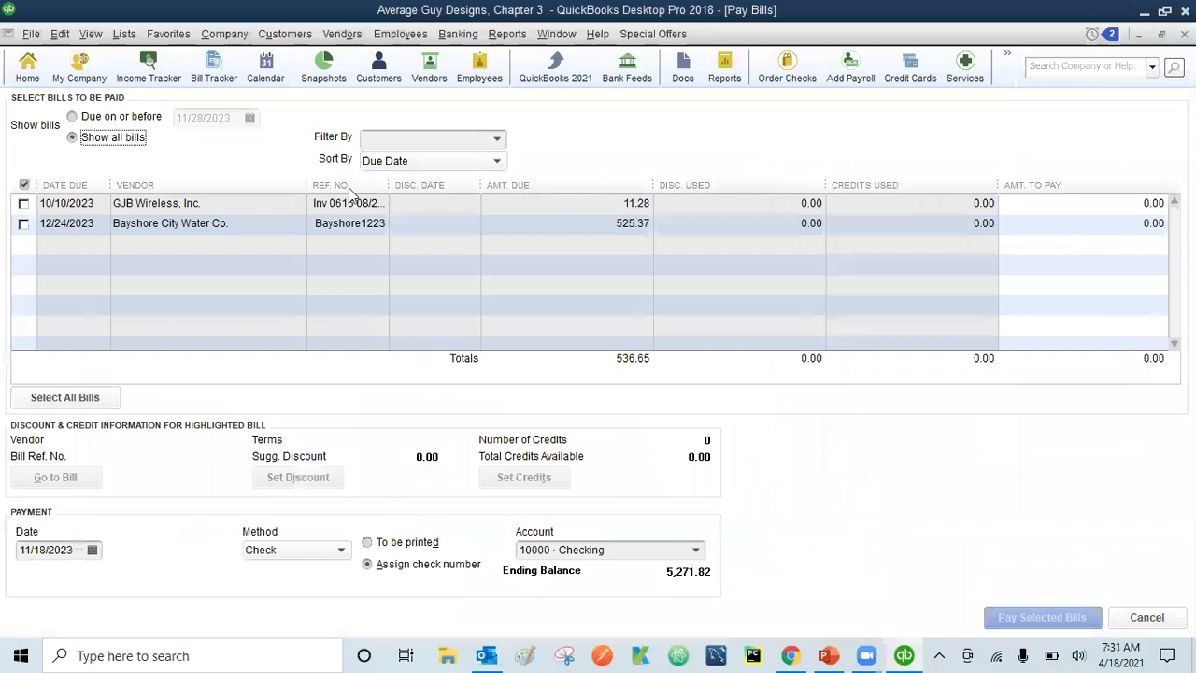
left_click(24, 203)
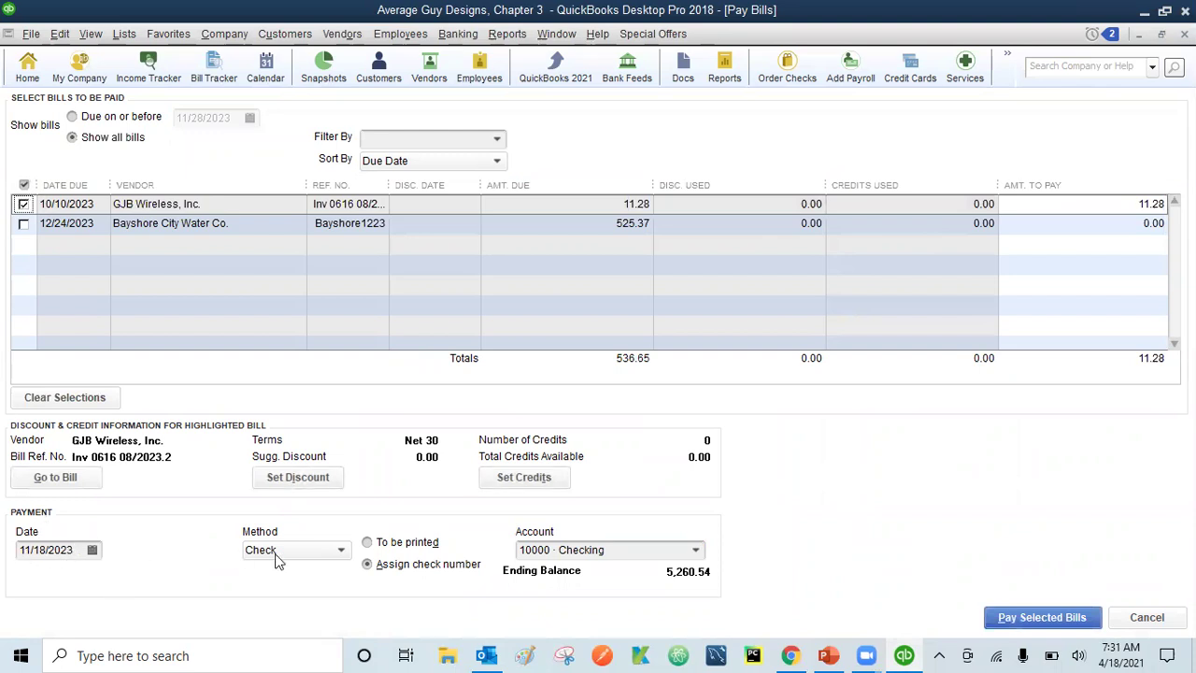
left_click(339, 552)
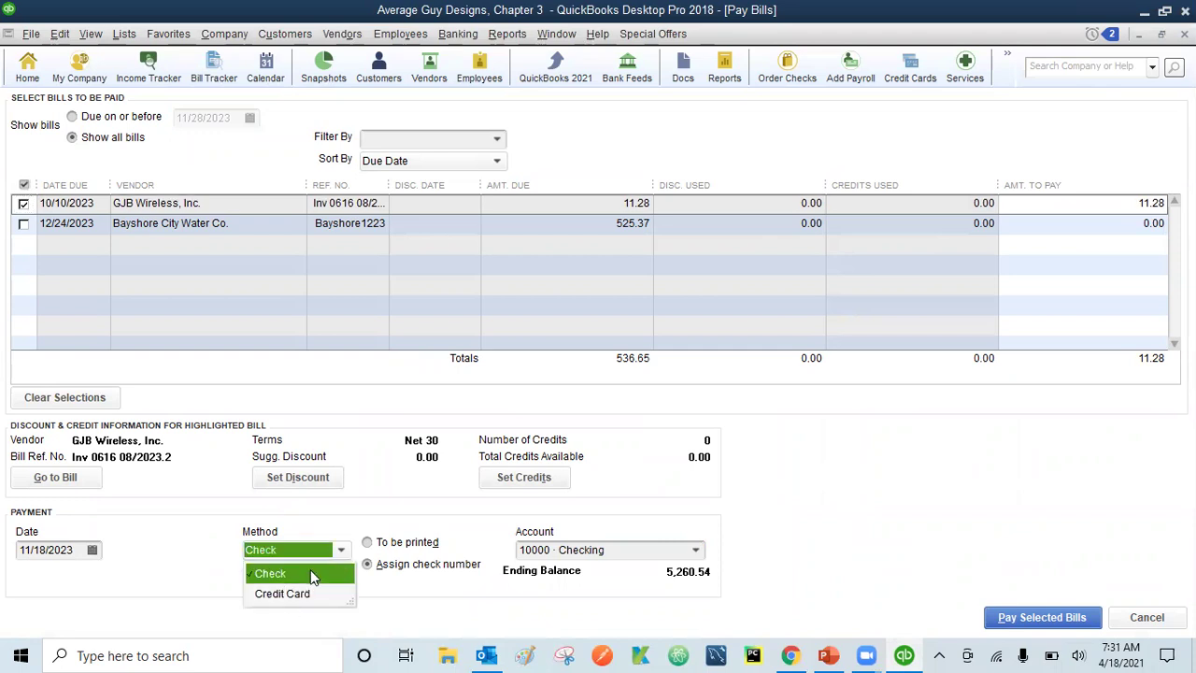
left_click(313, 573)
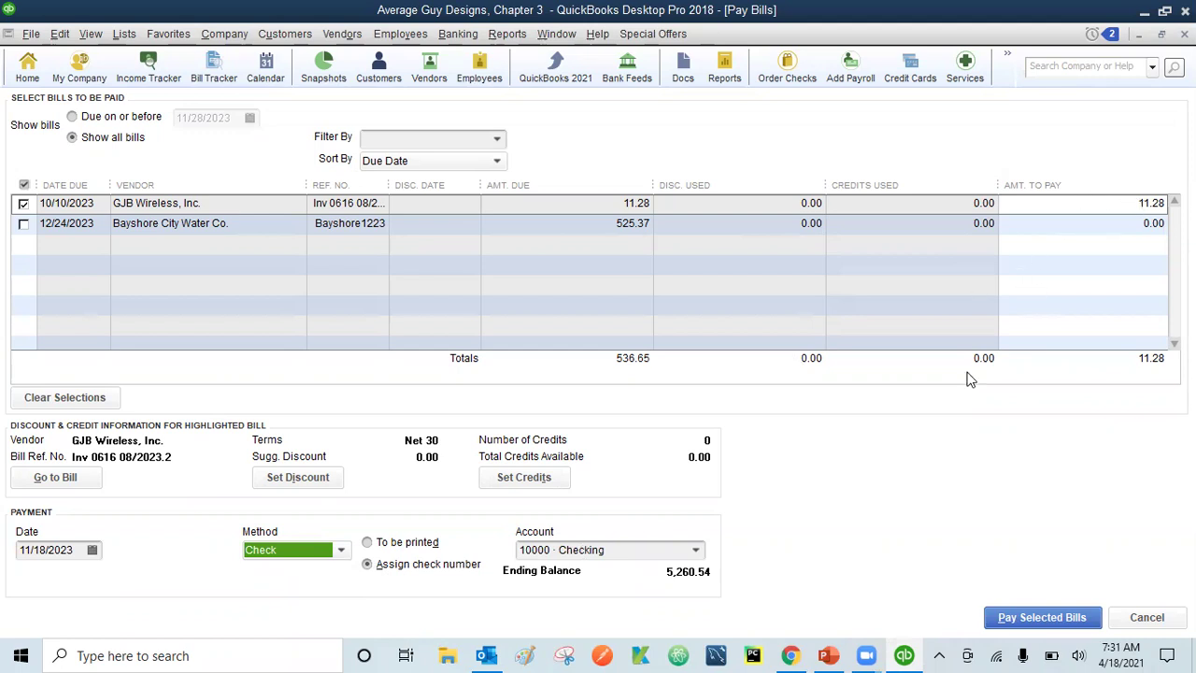
- Pay the GJB Wireless bill with check number 1249 and close the payment summary
left_click(1042, 617)
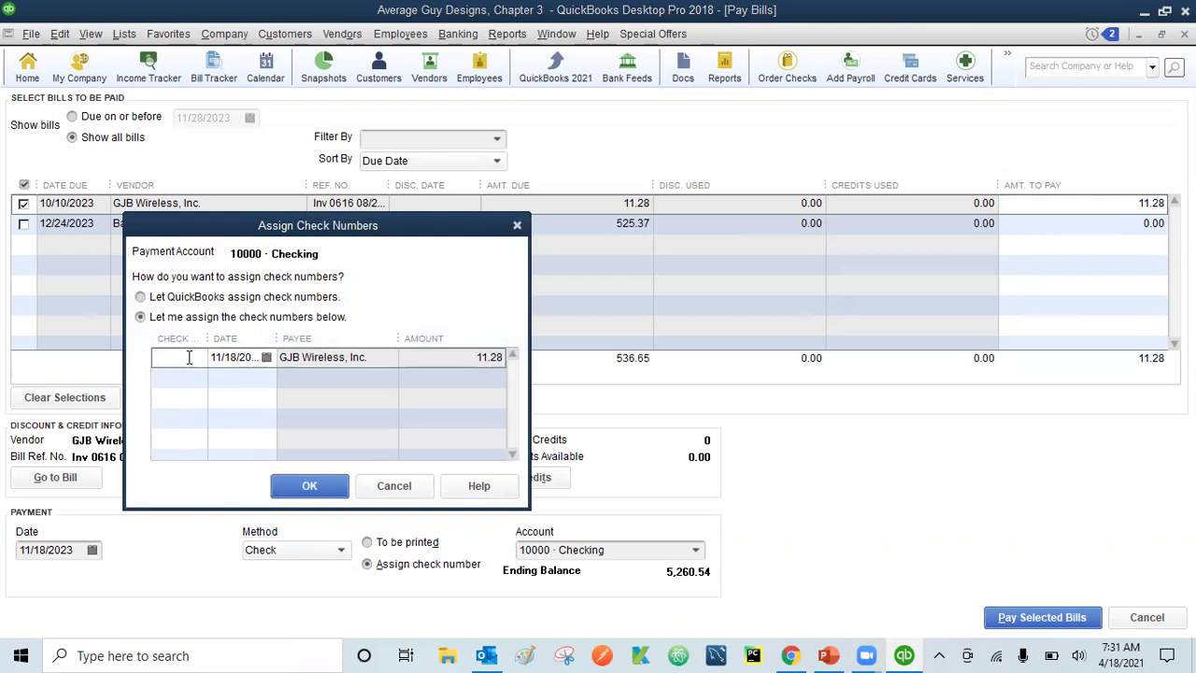
type("1249")
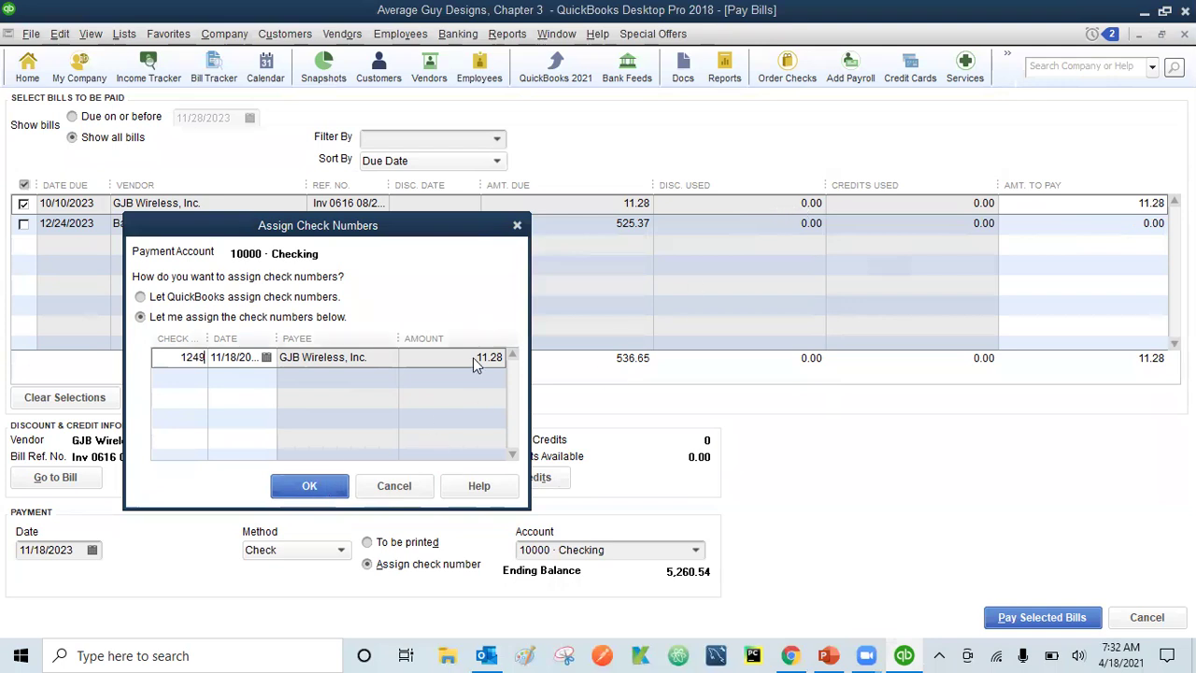
left_click(312, 485)
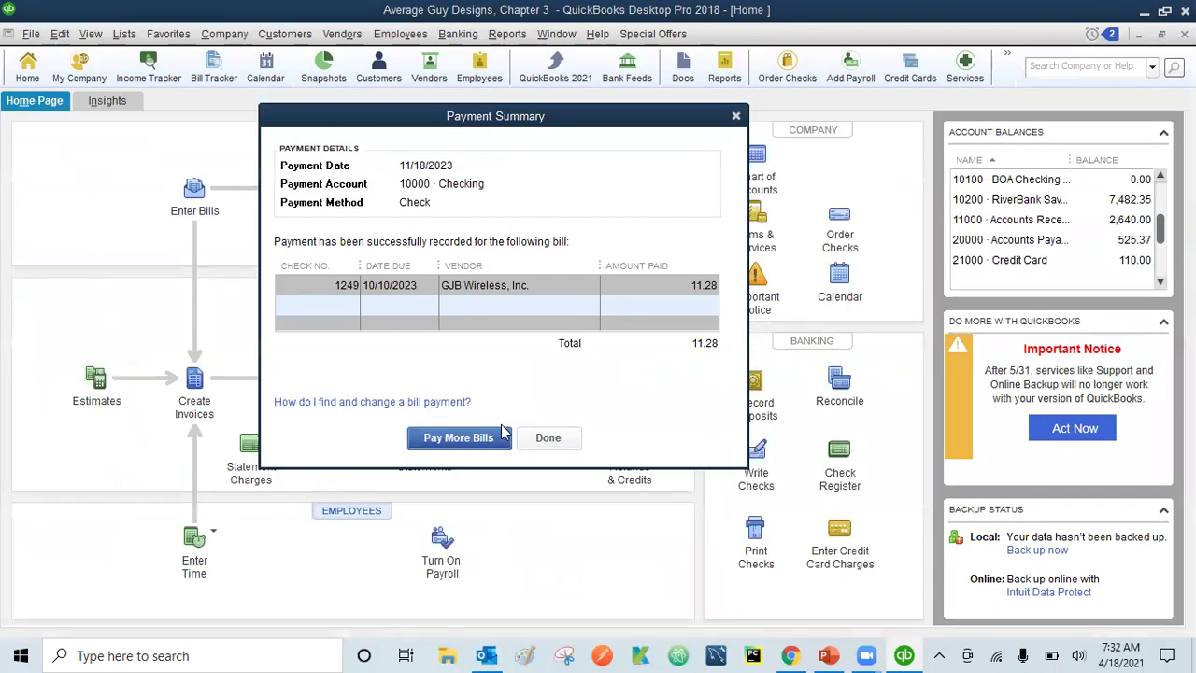
left_click(559, 443)
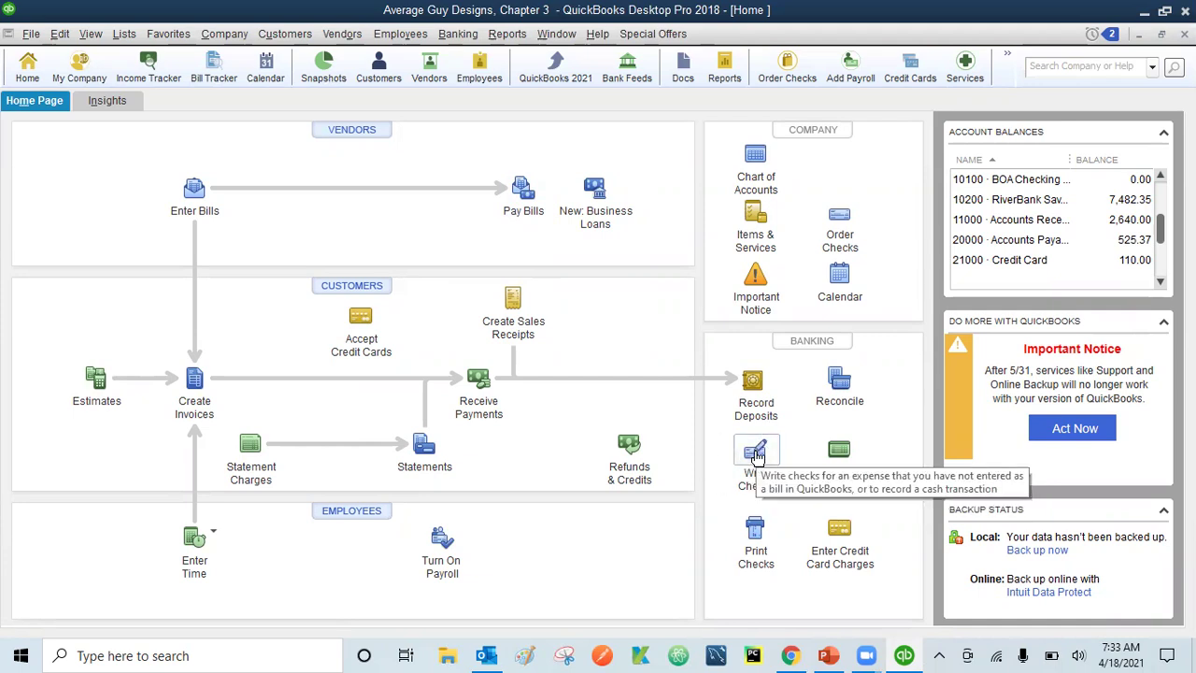
- Start a new check made out to ABC, marked Print Later
left_click(757, 455)
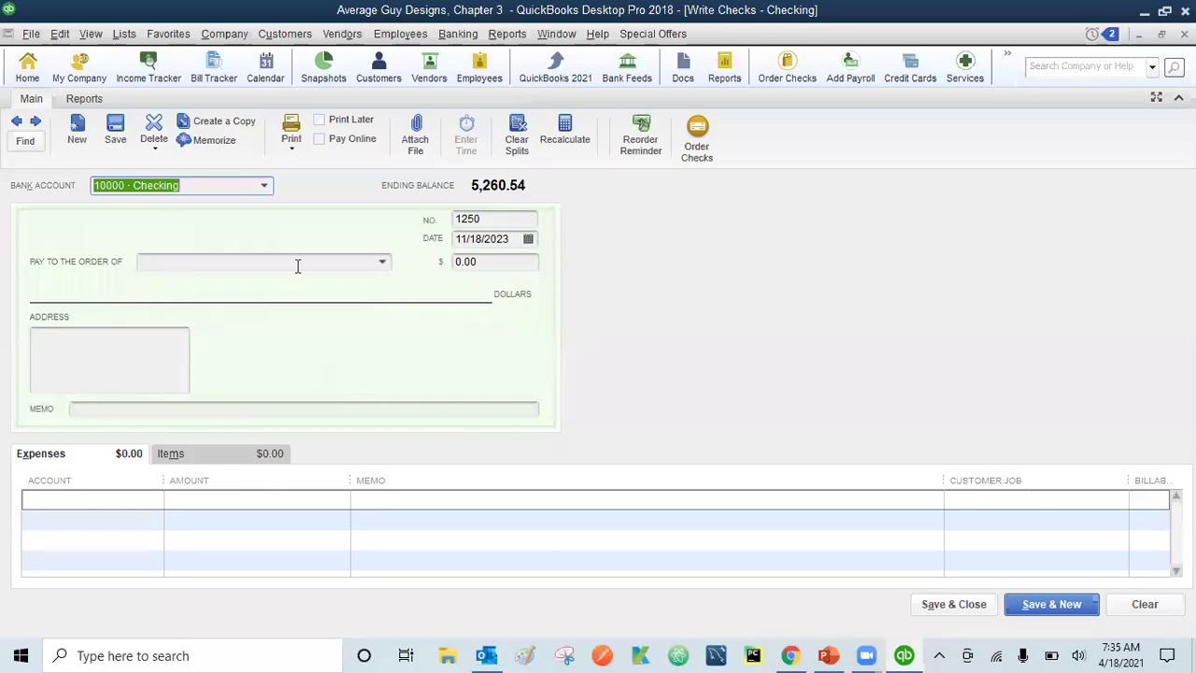
left_click(383, 264)
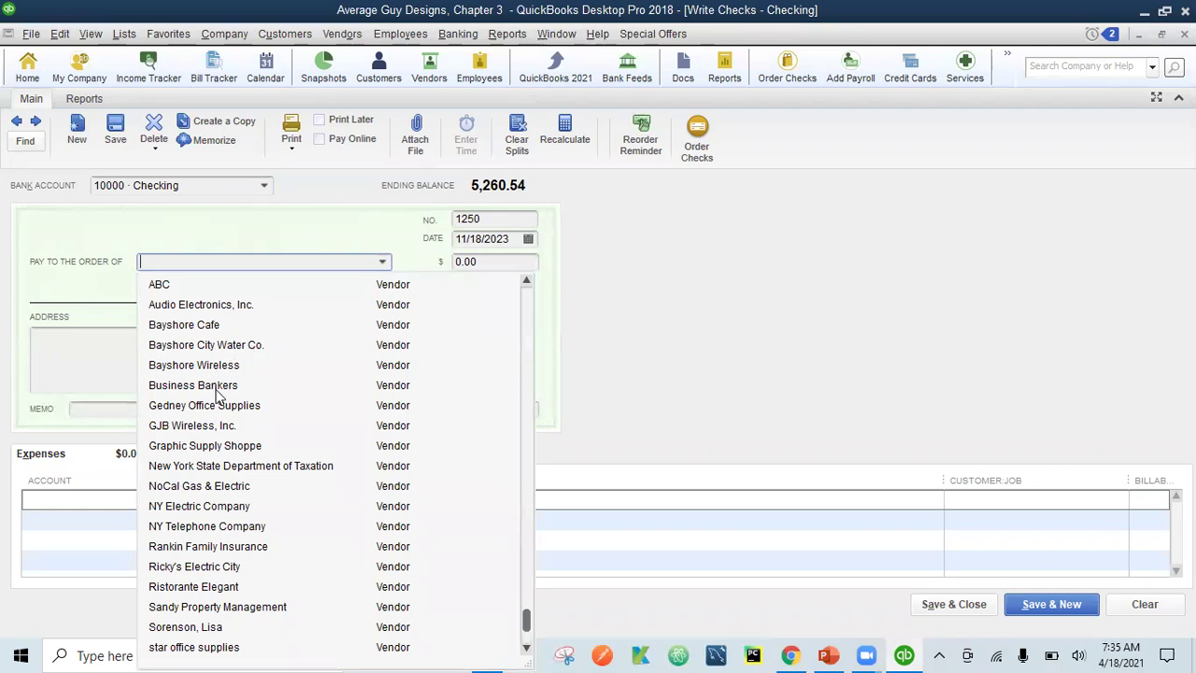
left_click(160, 285)
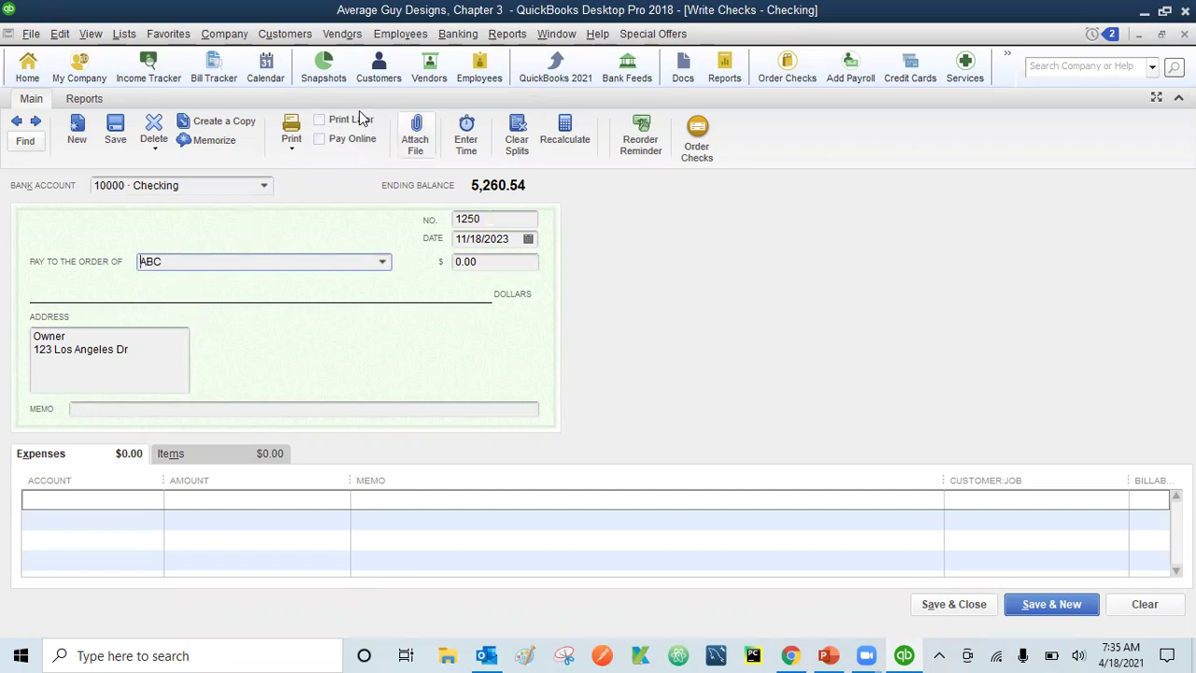
left_click(319, 121)
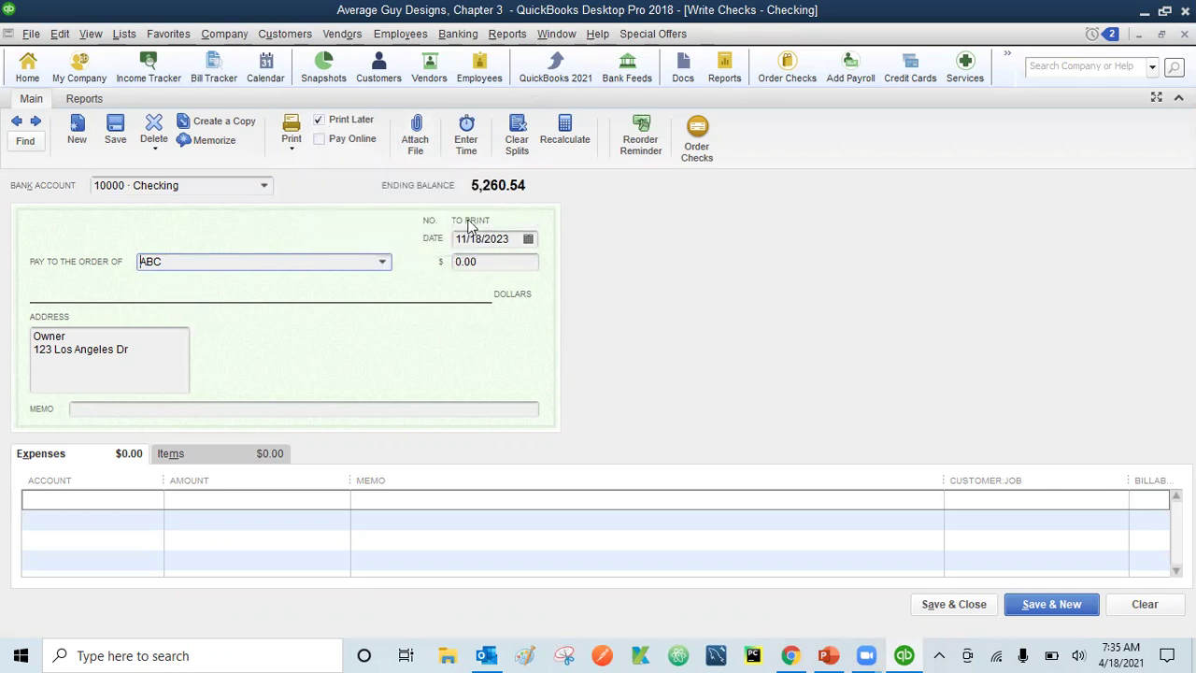
- Enter 100.00 as the check amount and 'ABC - Gardening' as the memo
left_click(487, 261)
key("BackSpace")
key("BackSpace")
key("BackSpace")
key("BackSpace")
type("100")
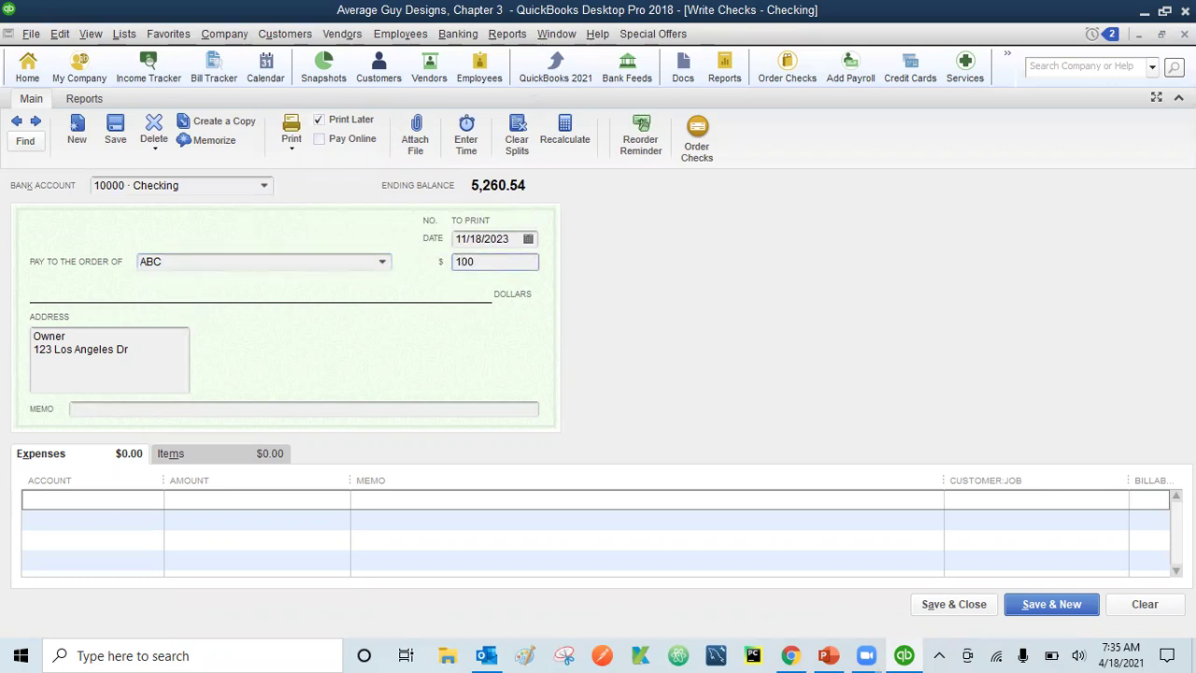
left_click(113, 408)
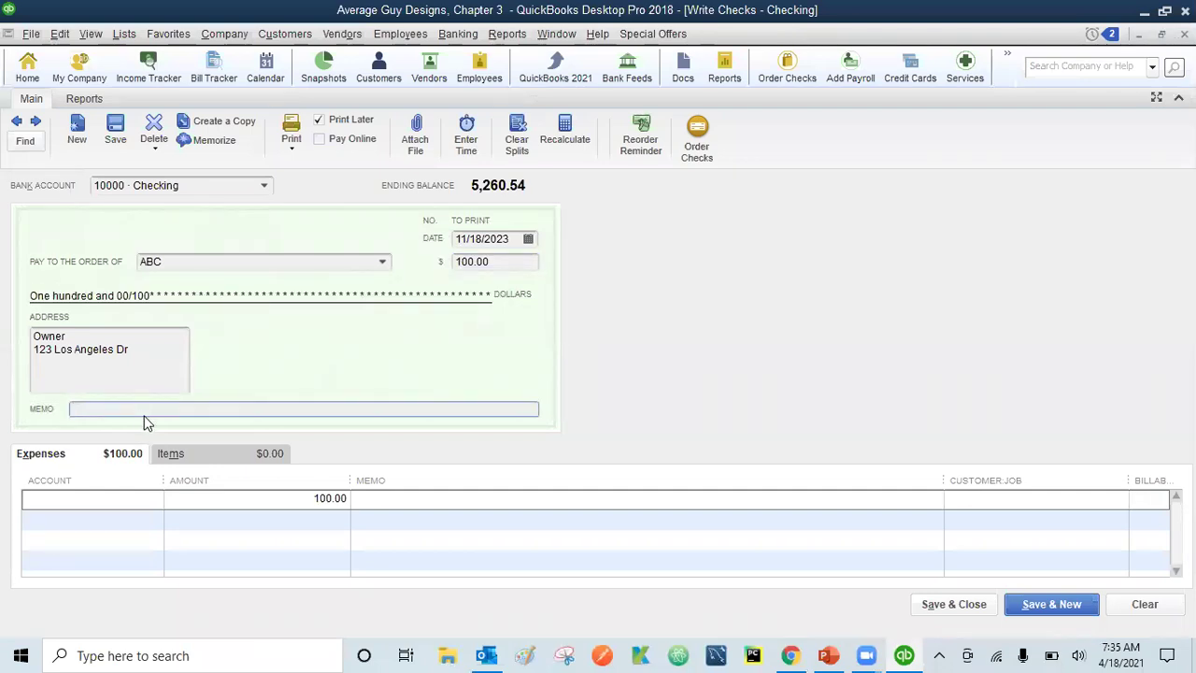
type("ABC - Gardeneing")
key("BackSpace")
key("BackSpace")
key("BackSpace")
key("BackSpace")
type("ing")
- Charge the ABC check to 67200 · Repairs and Maintenance and save it
left_click(77, 499)
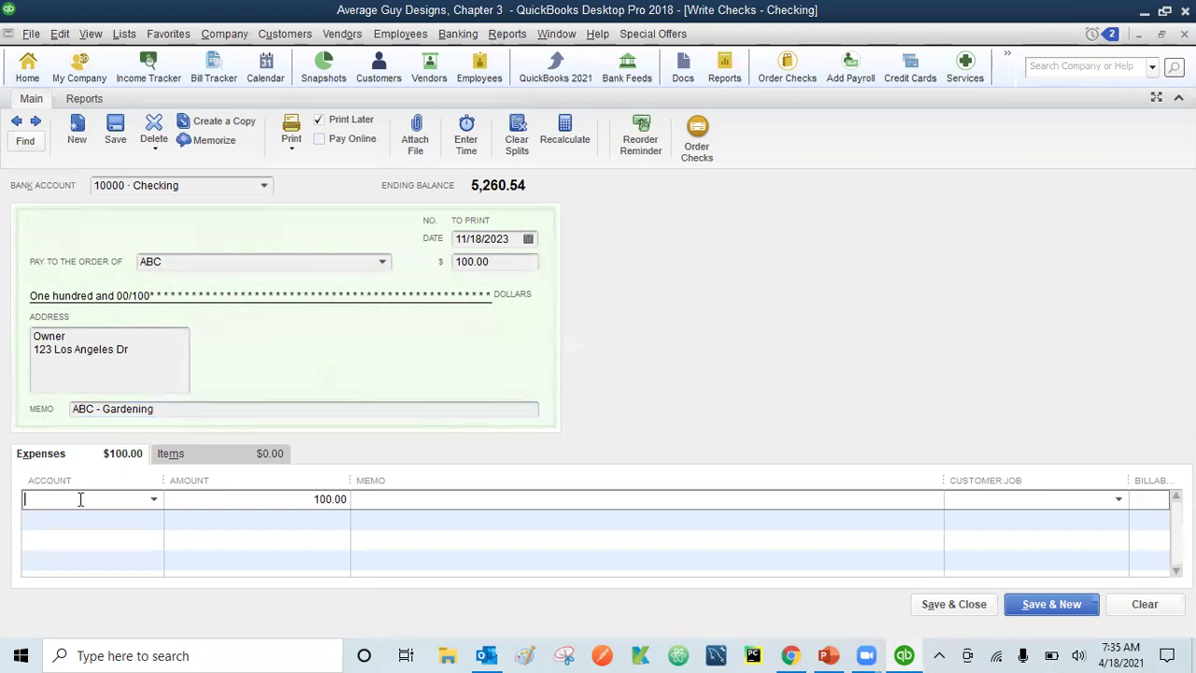
left_click(152, 499)
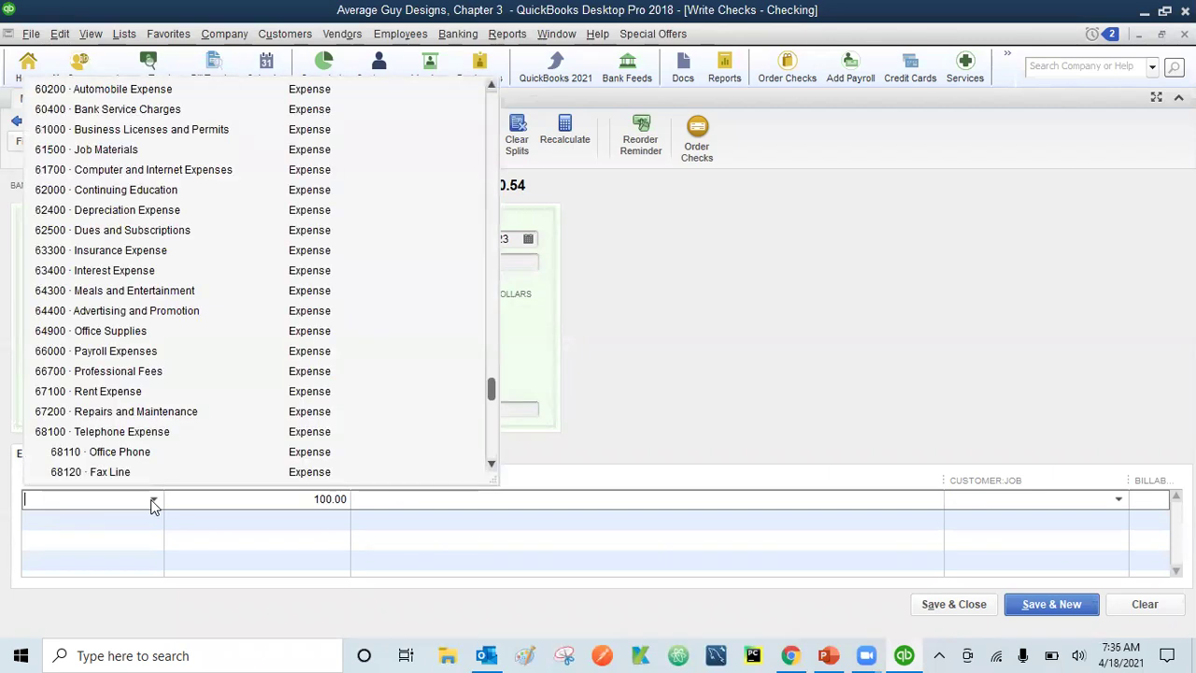
left_click(159, 411)
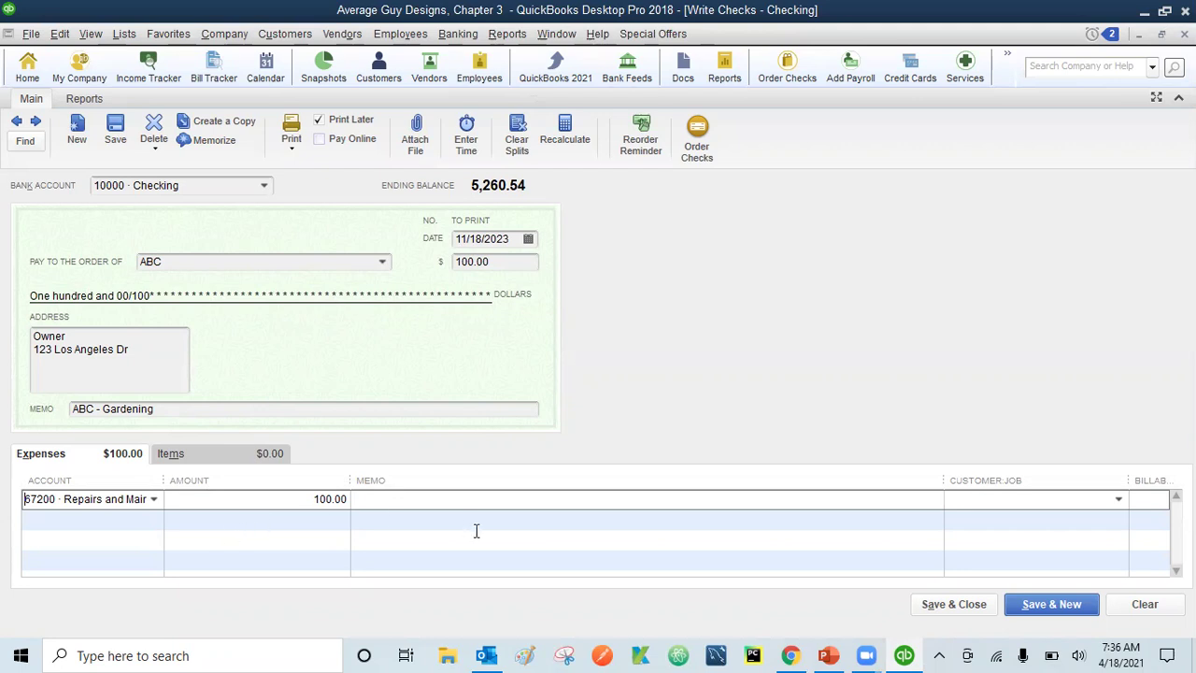
left_click(954, 605)
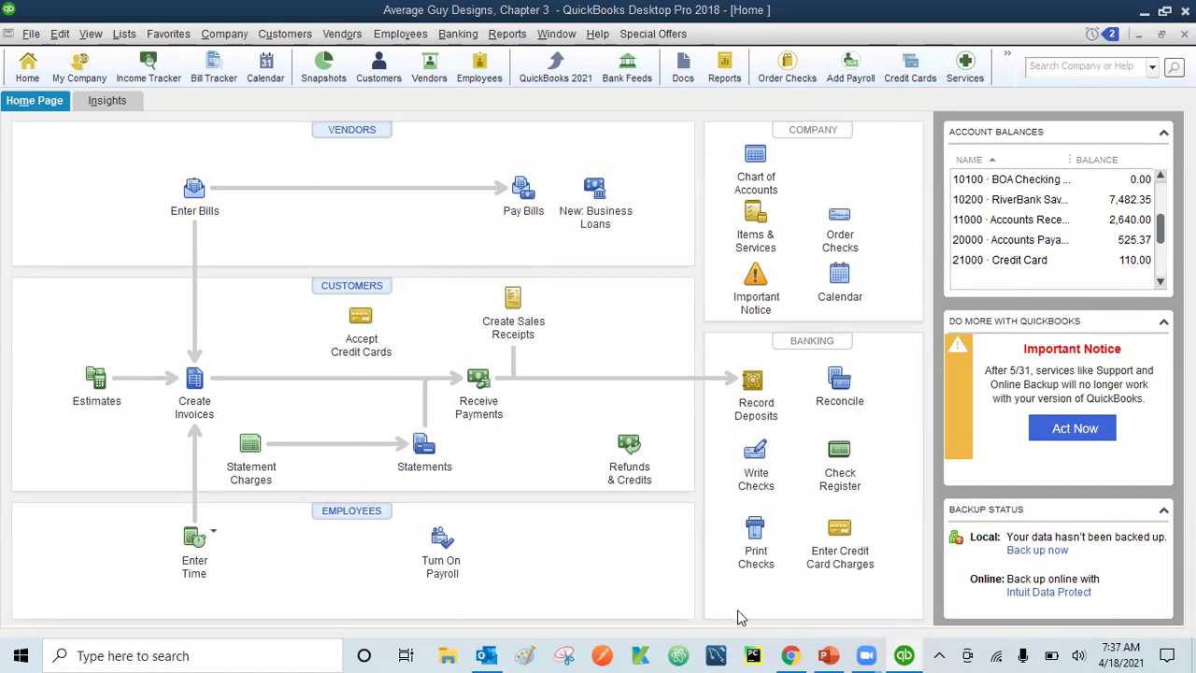
- Mark only the GJB Wireless 50.00, Sandy Property Management and ABC checks for printing
left_click(754, 533)
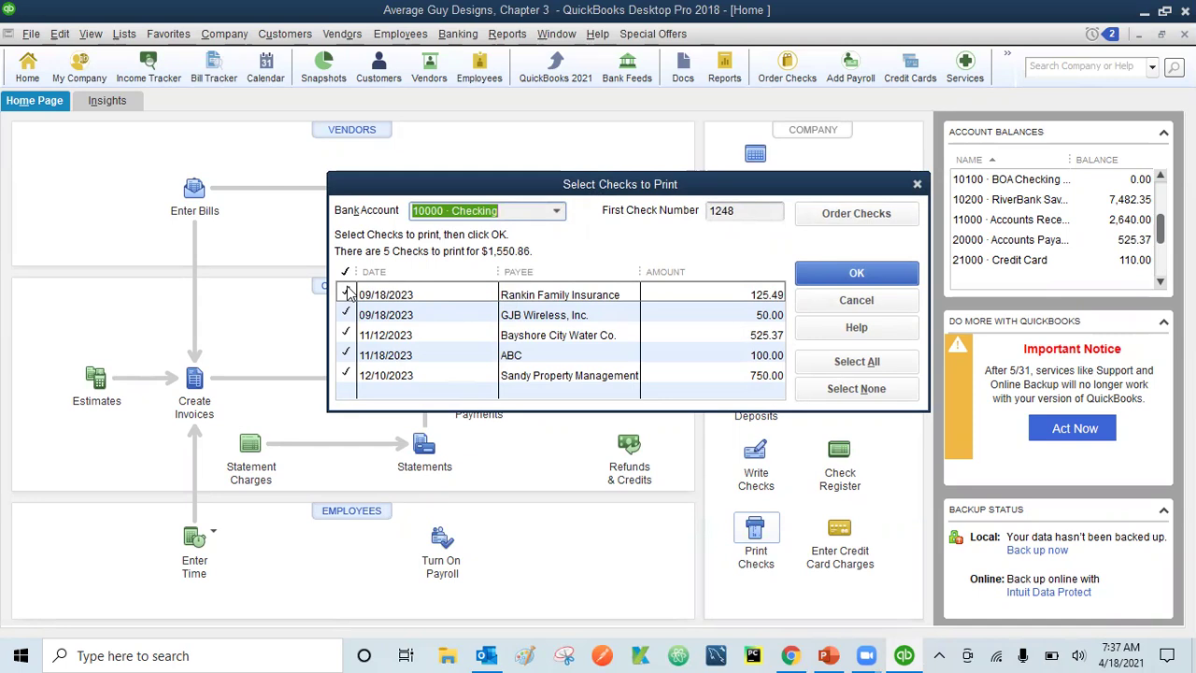
left_click(852, 397)
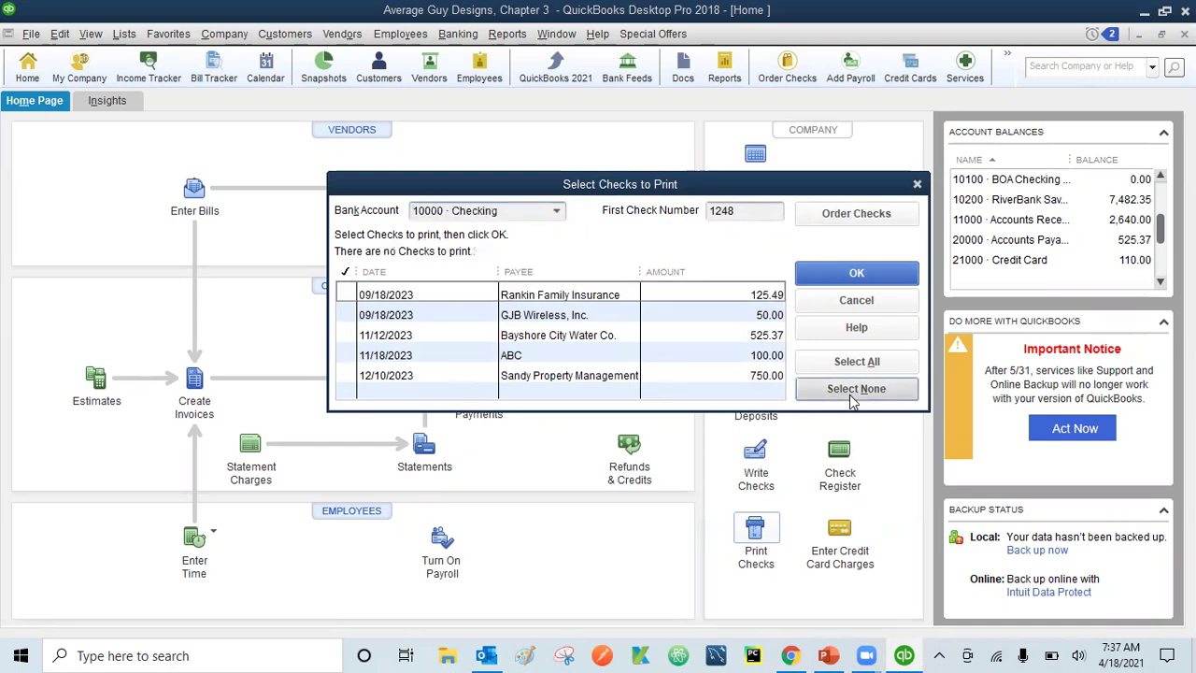
left_click(342, 315)
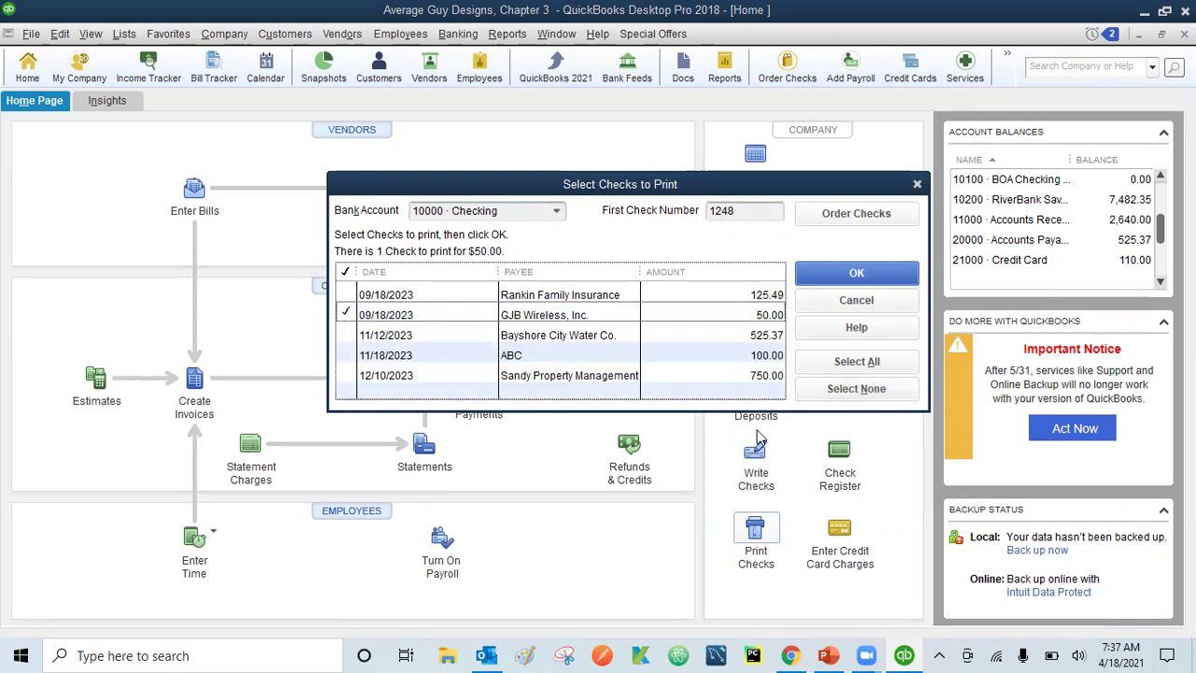
left_click(861, 363)
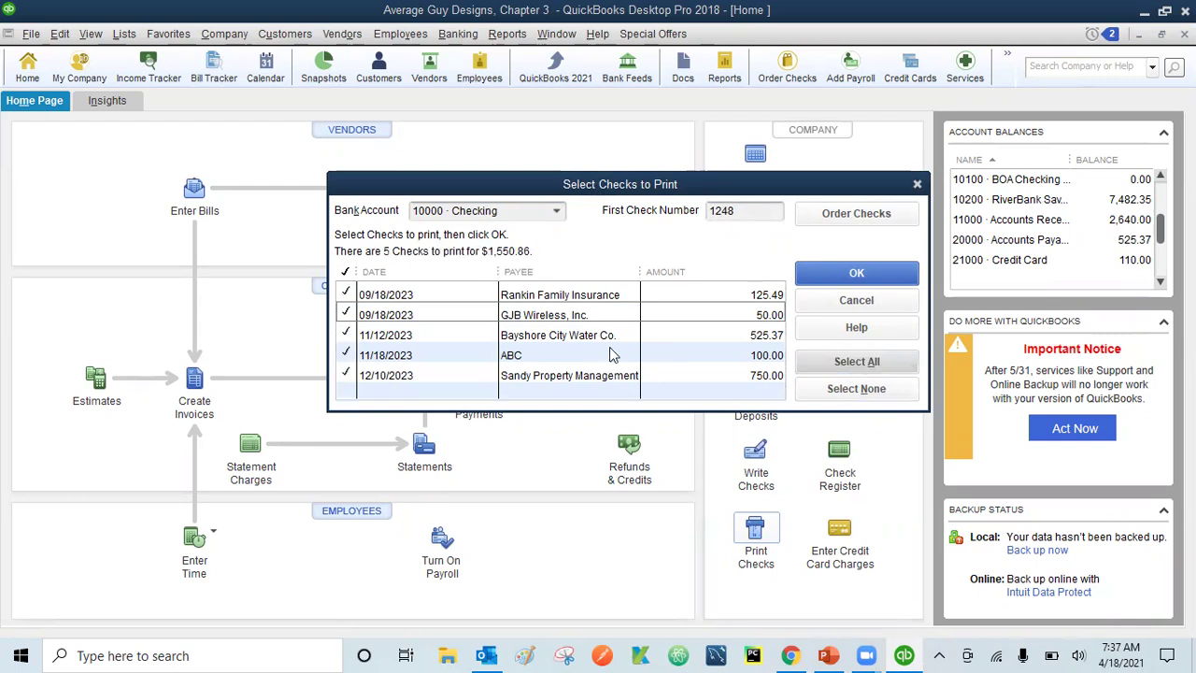
left_click(874, 393)
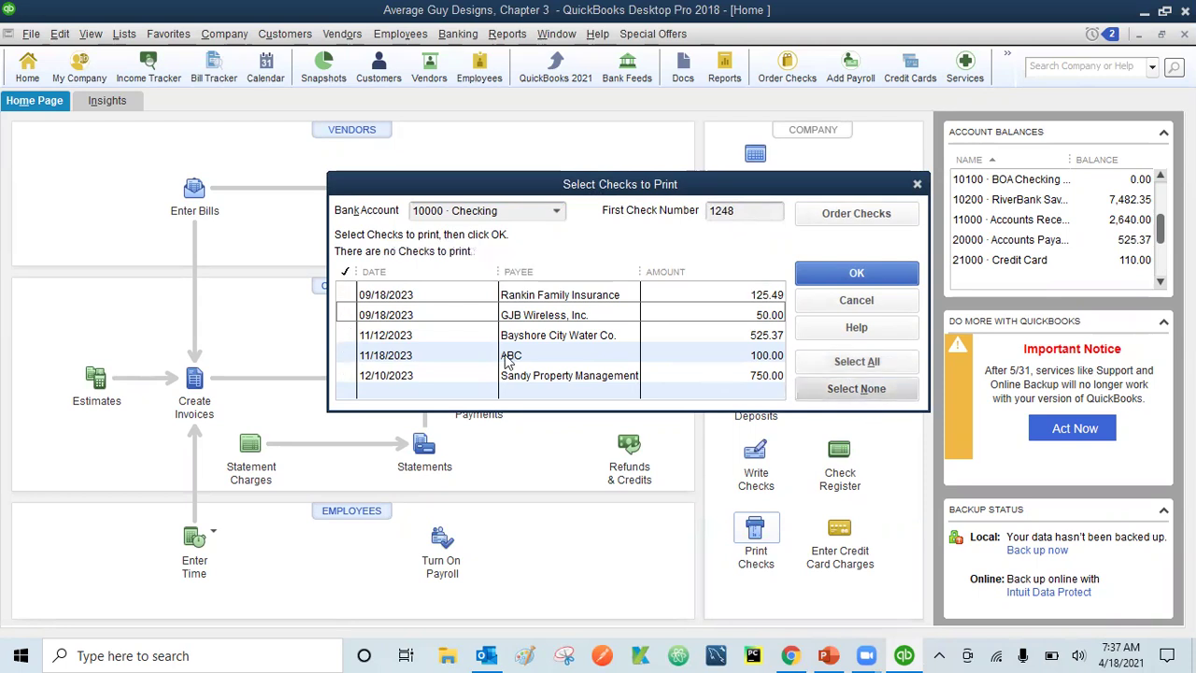
left_click(347, 317)
left_click(342, 376)
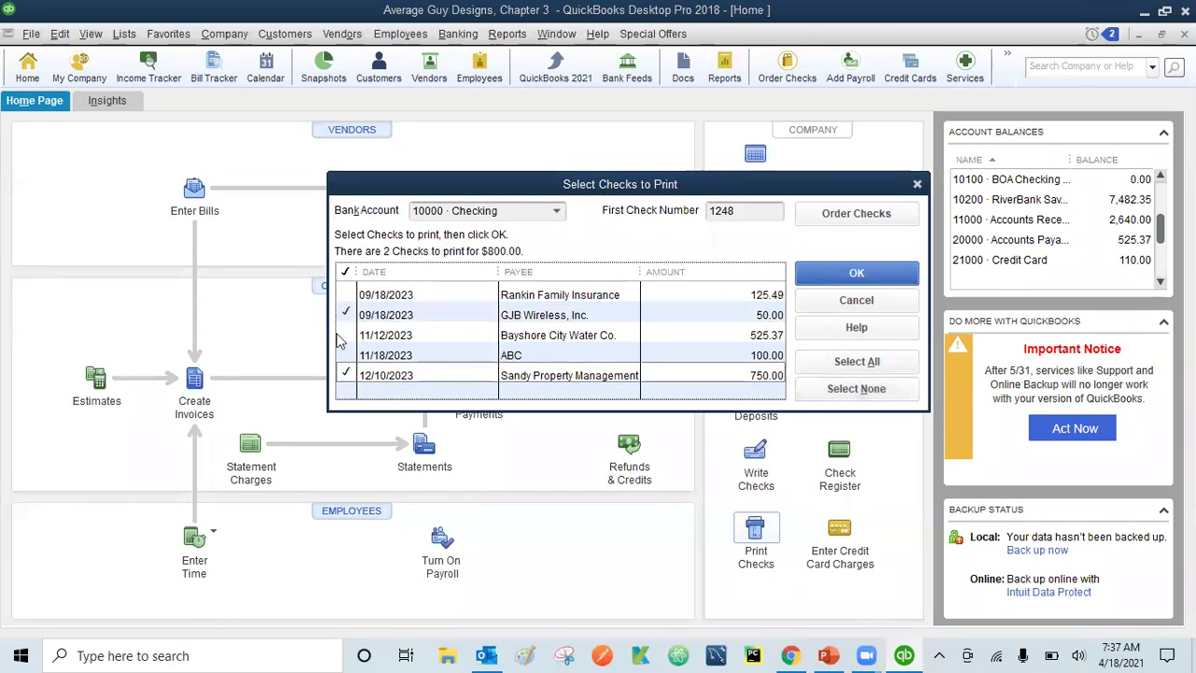
left_click(346, 360)
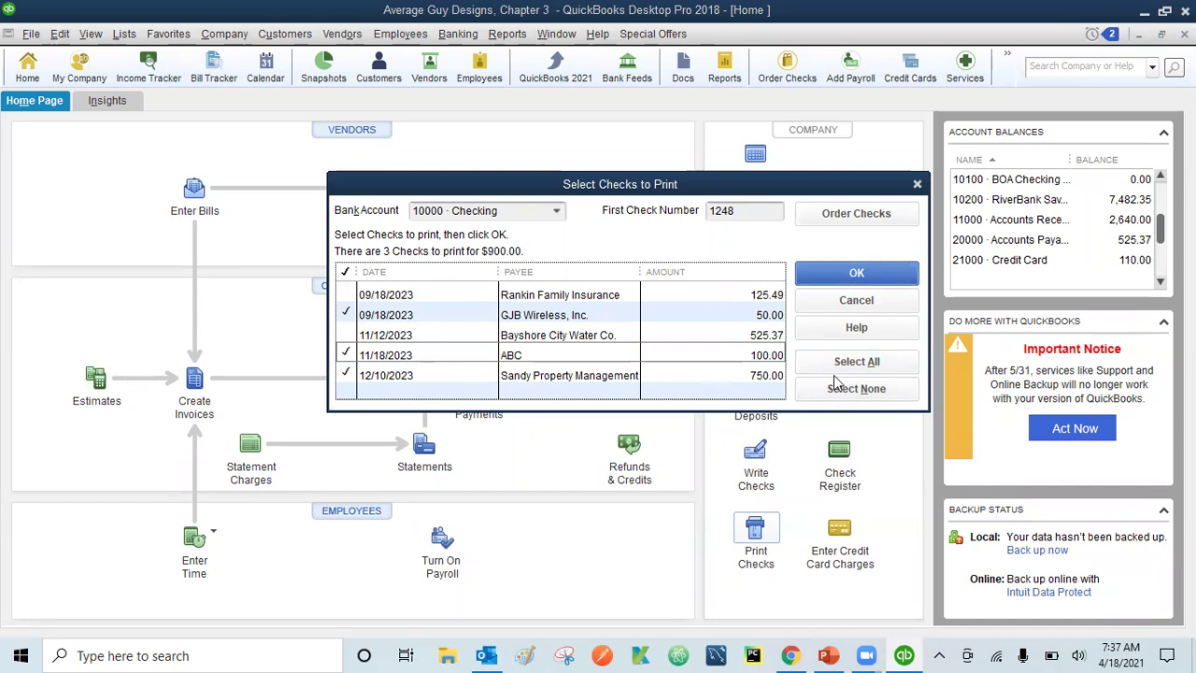
- Change the first check number to 1251
left_click(740, 211)
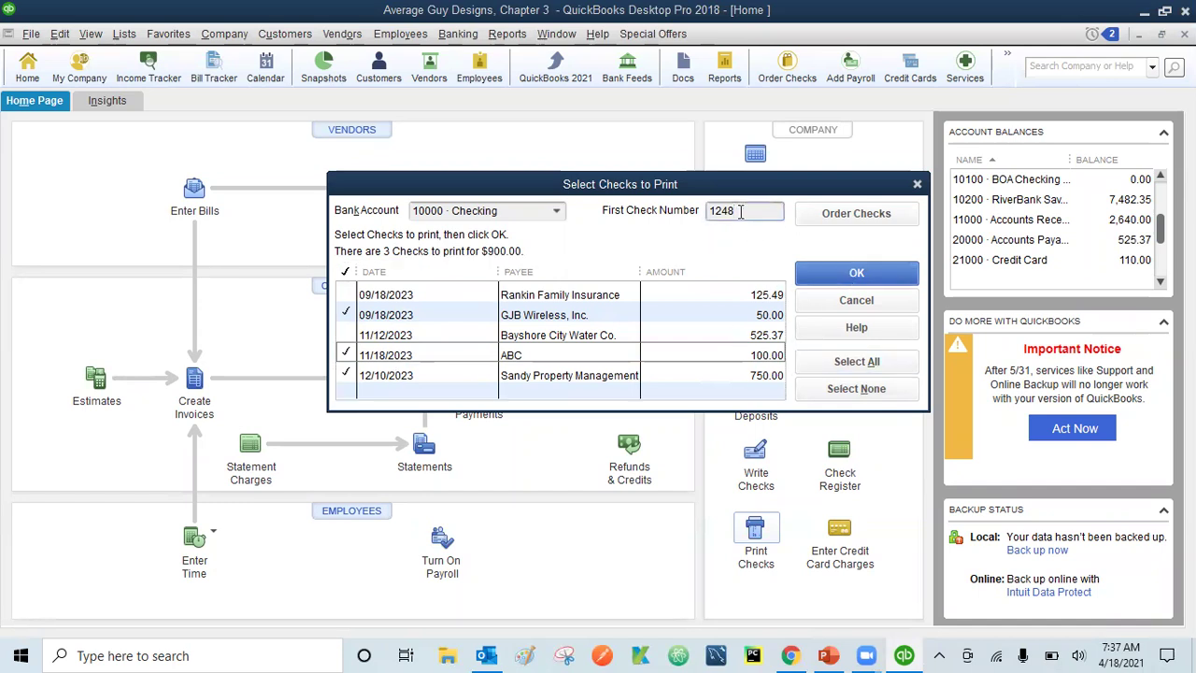
key("BackSpace")
key("BackSpace")
type("51")
- Print the three checks, cancel saving the PDF output, and dismiss the Intuit Printer Library error
left_click(853, 274)
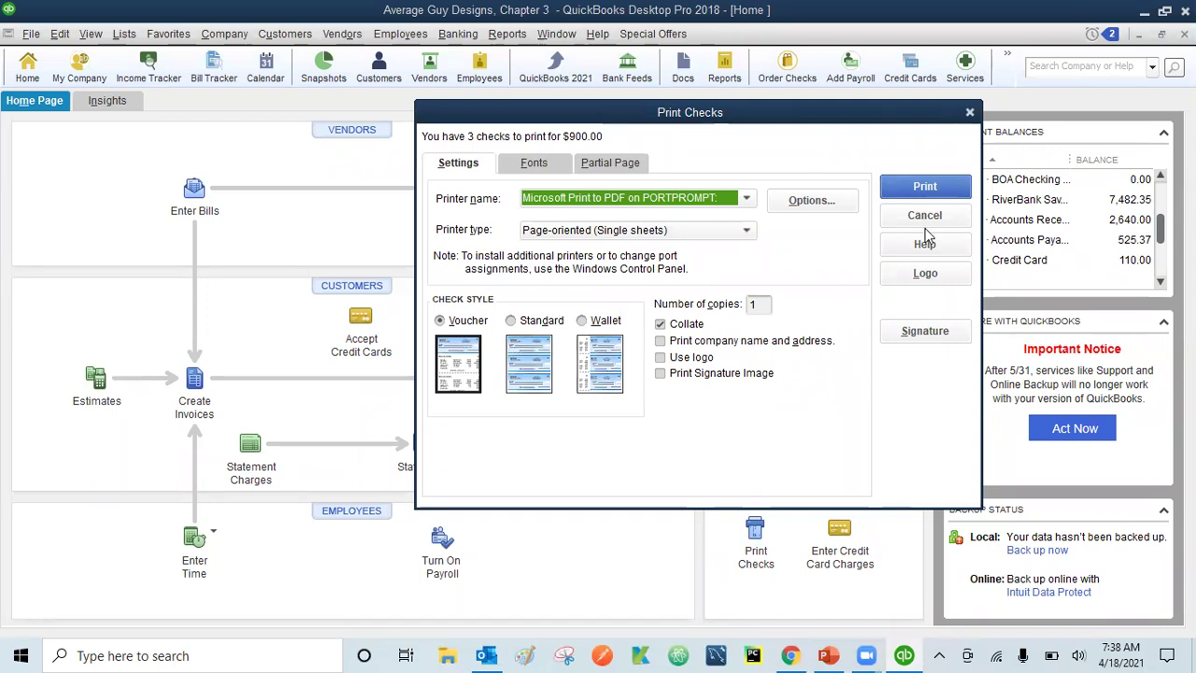
left_click(928, 190)
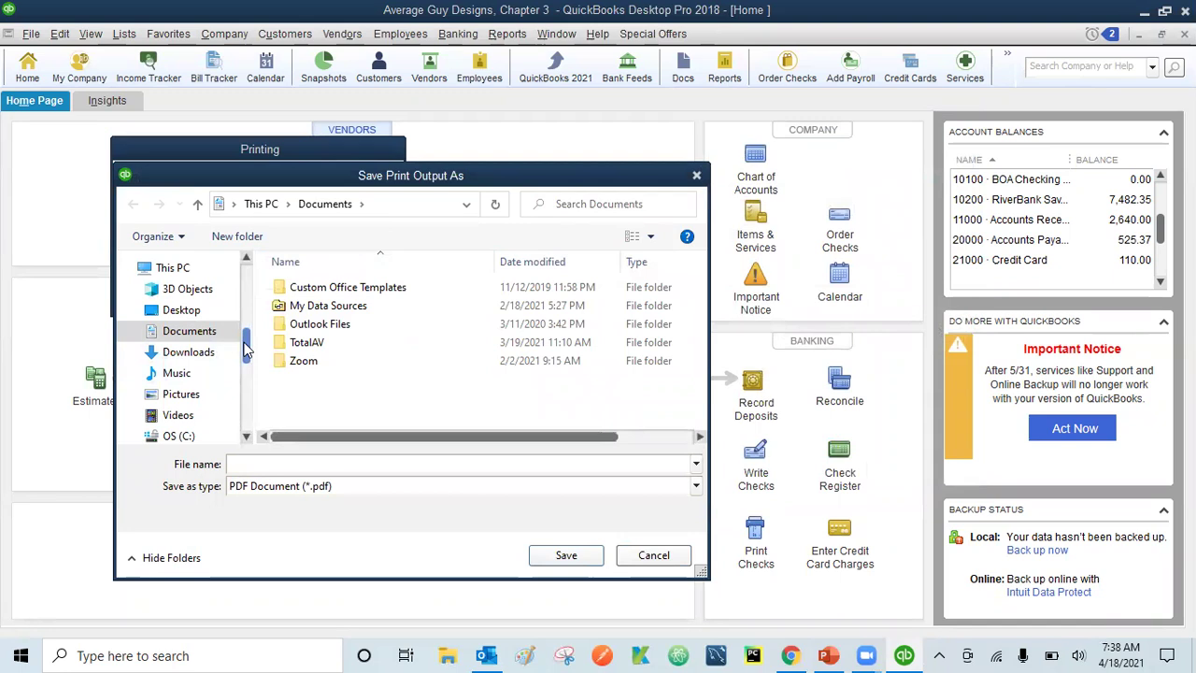
left_click(648, 557)
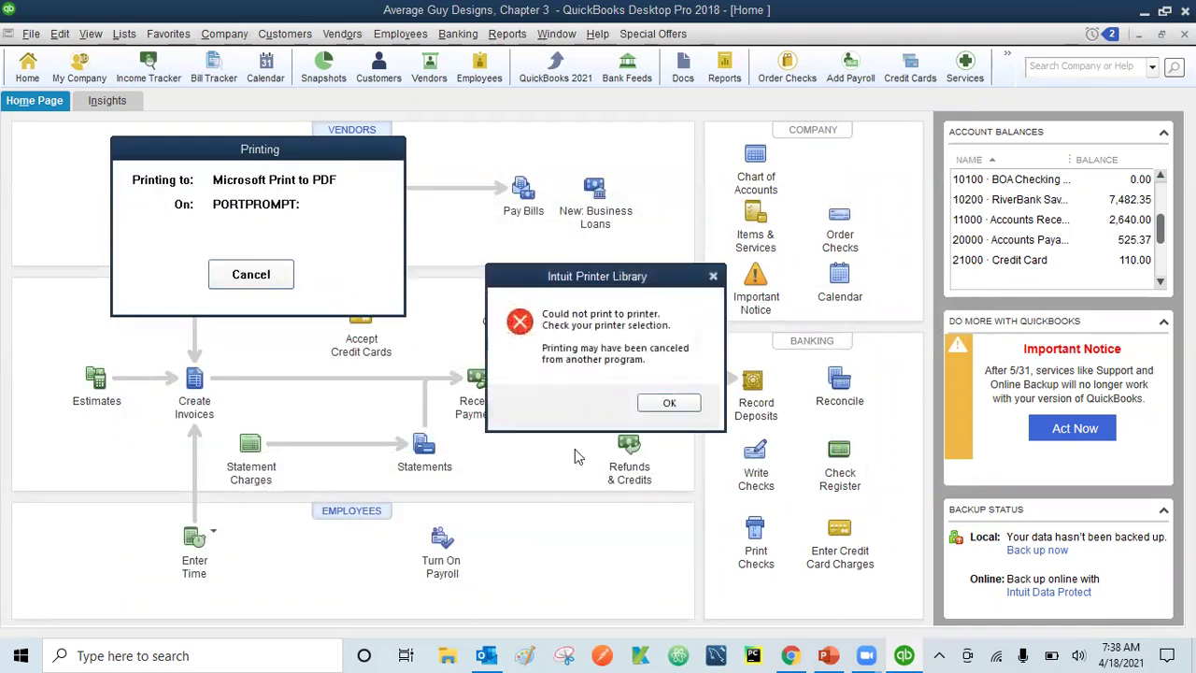
left_click(658, 406)
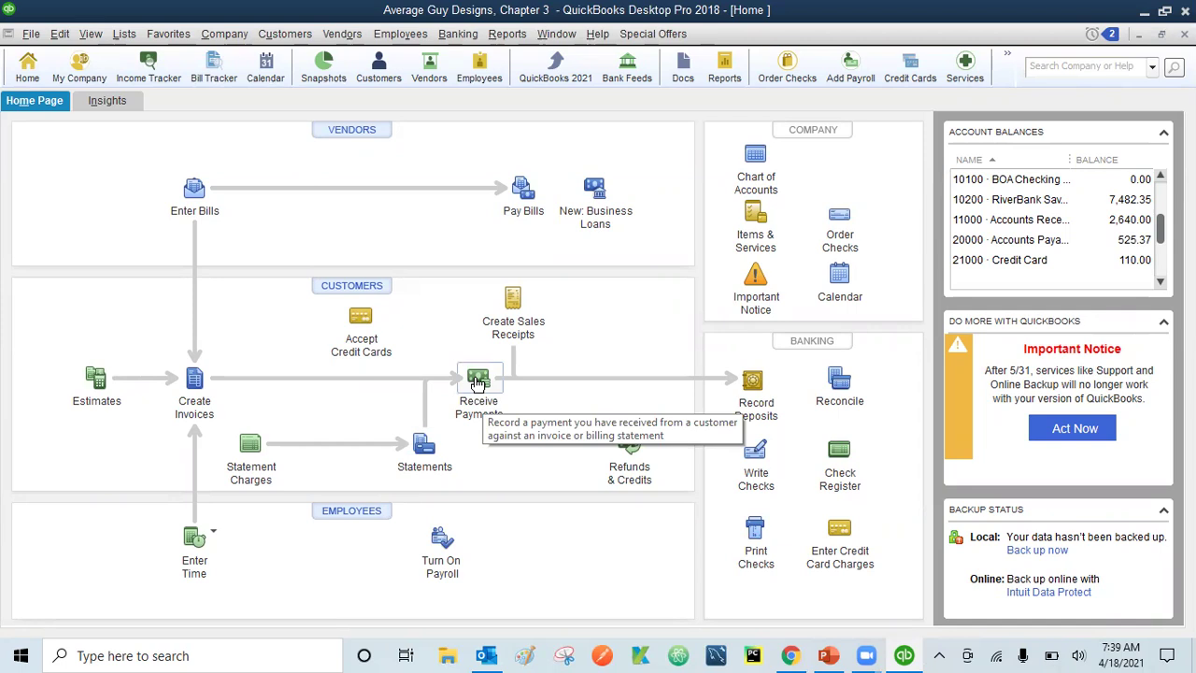
- Open Receive Payments and go back to Lucy's Cupcake Factory's 200.00 check 341 payment
left_click(479, 383)
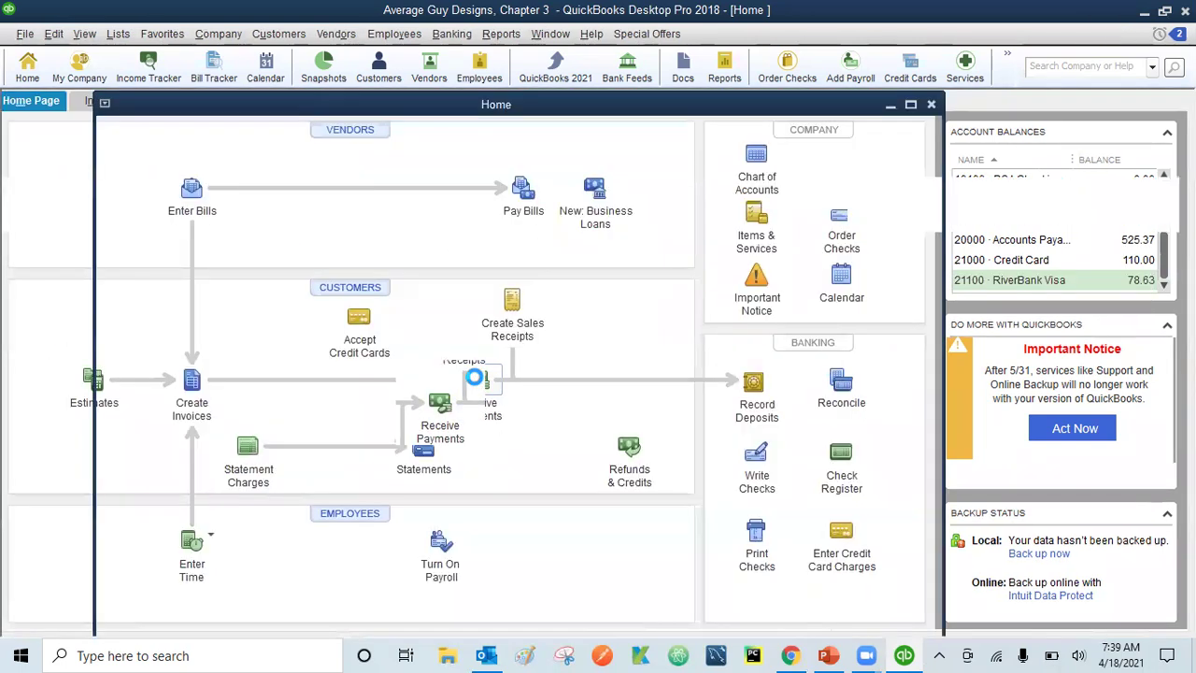
left_click(472, 385)
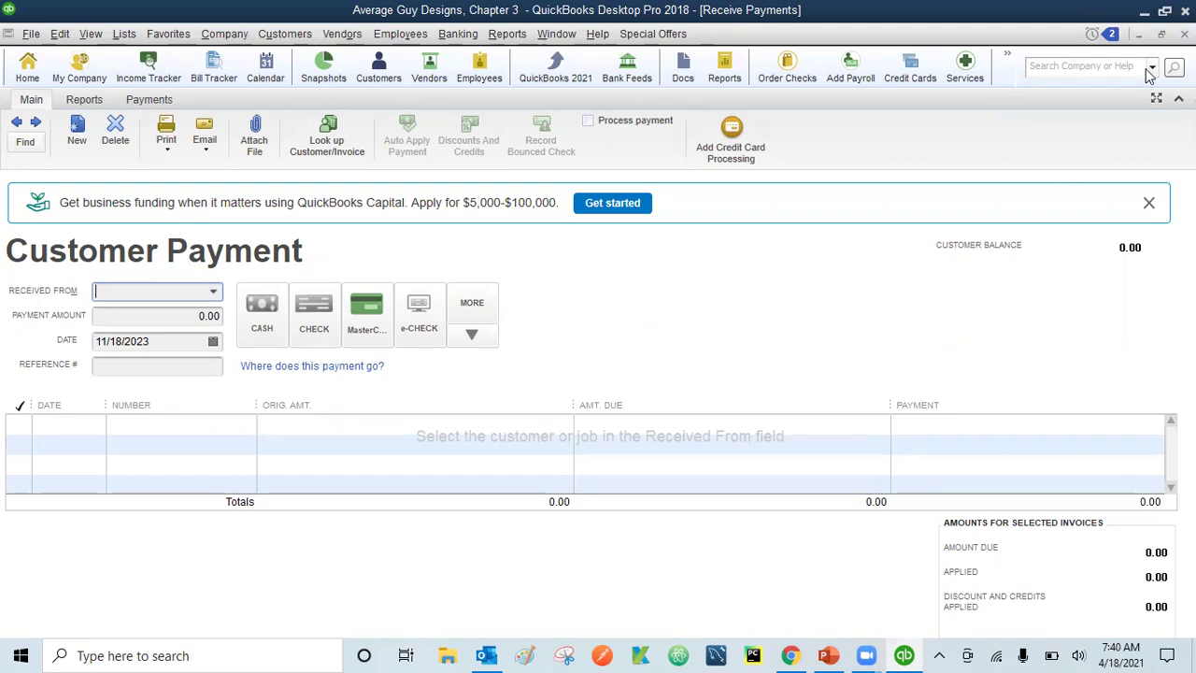
left_click(1185, 34)
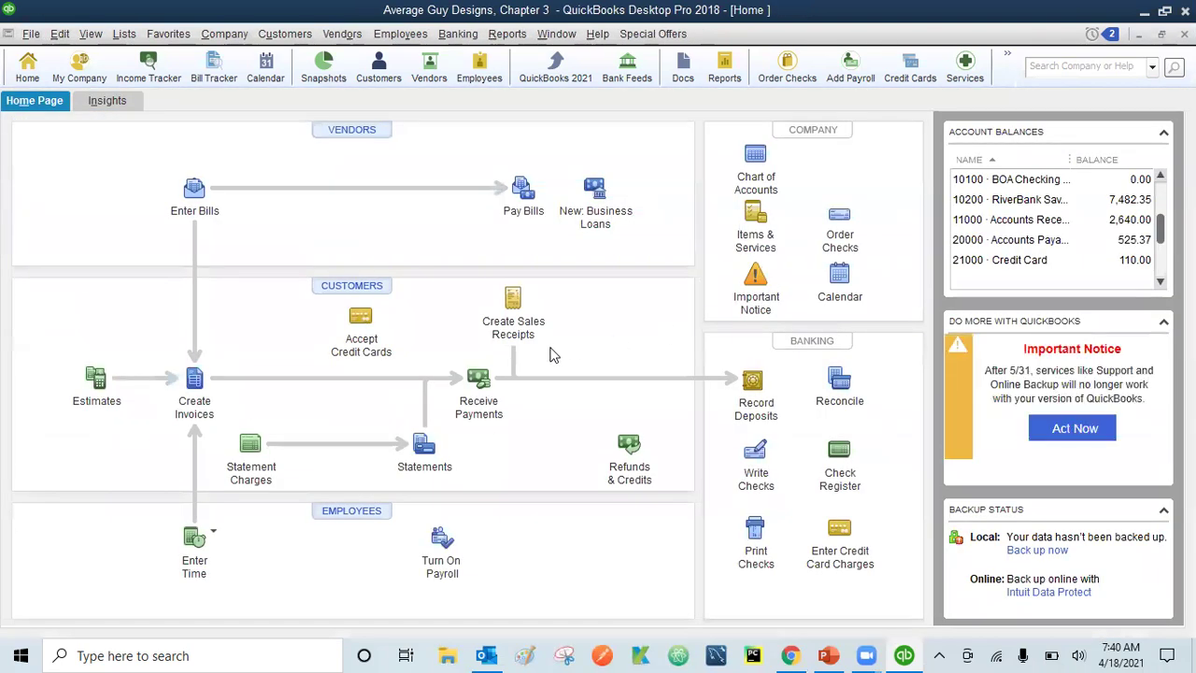
left_click(481, 381)
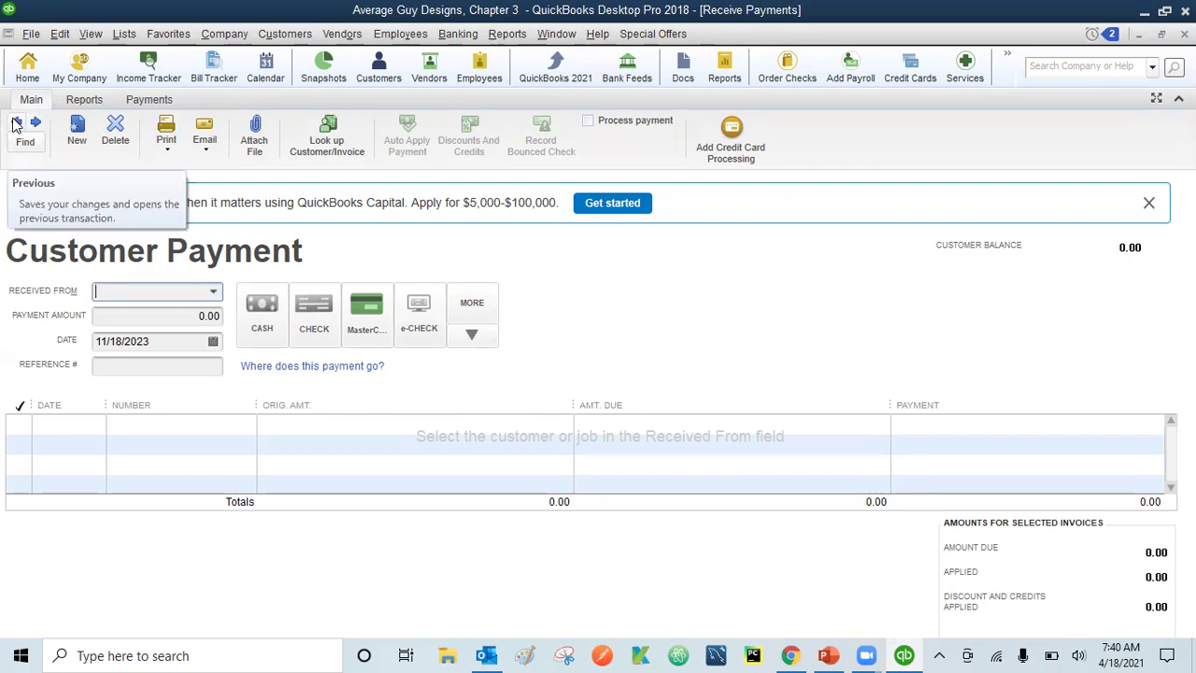
left_click(15, 124)
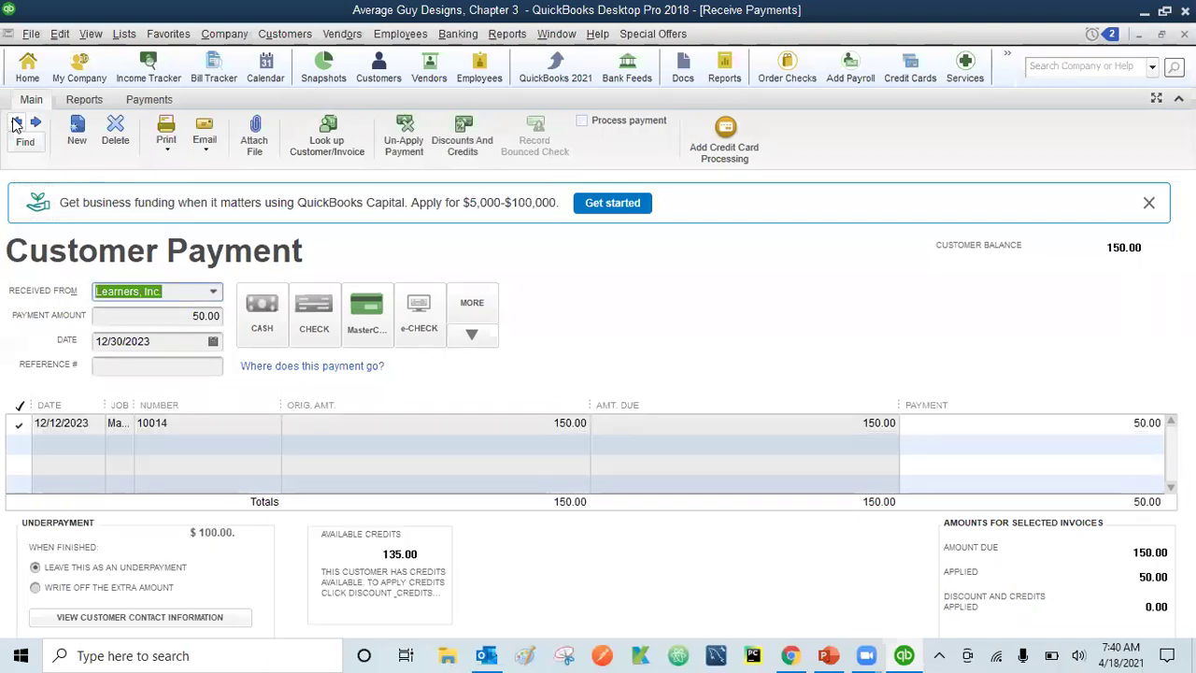
left_click(16, 124)
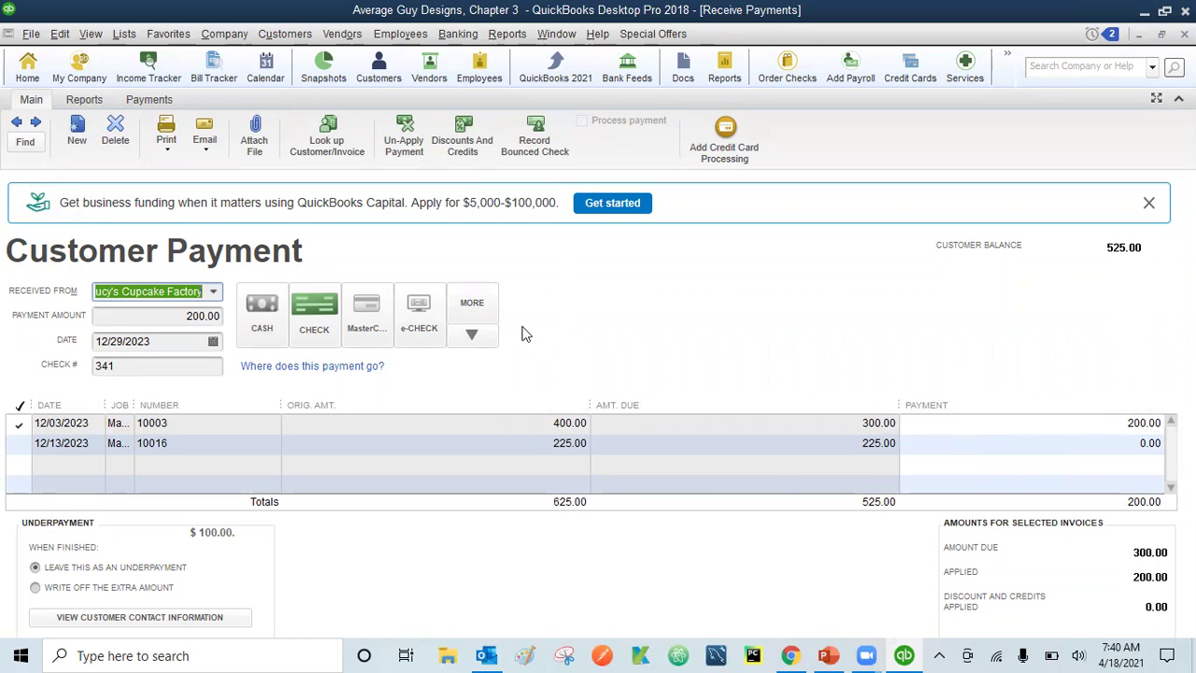
- Record check 341 as bounced with a 30.00 bank fee and 40.00 customer fee
left_click(534, 142)
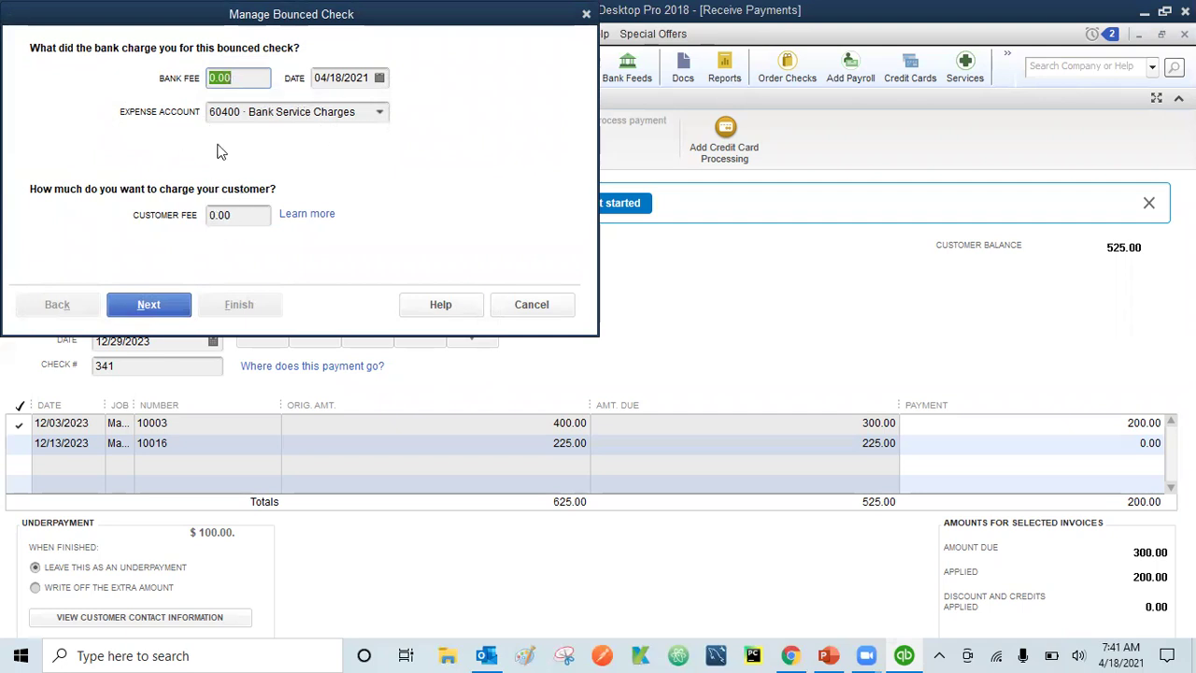
type("30")
left_click(210, 222)
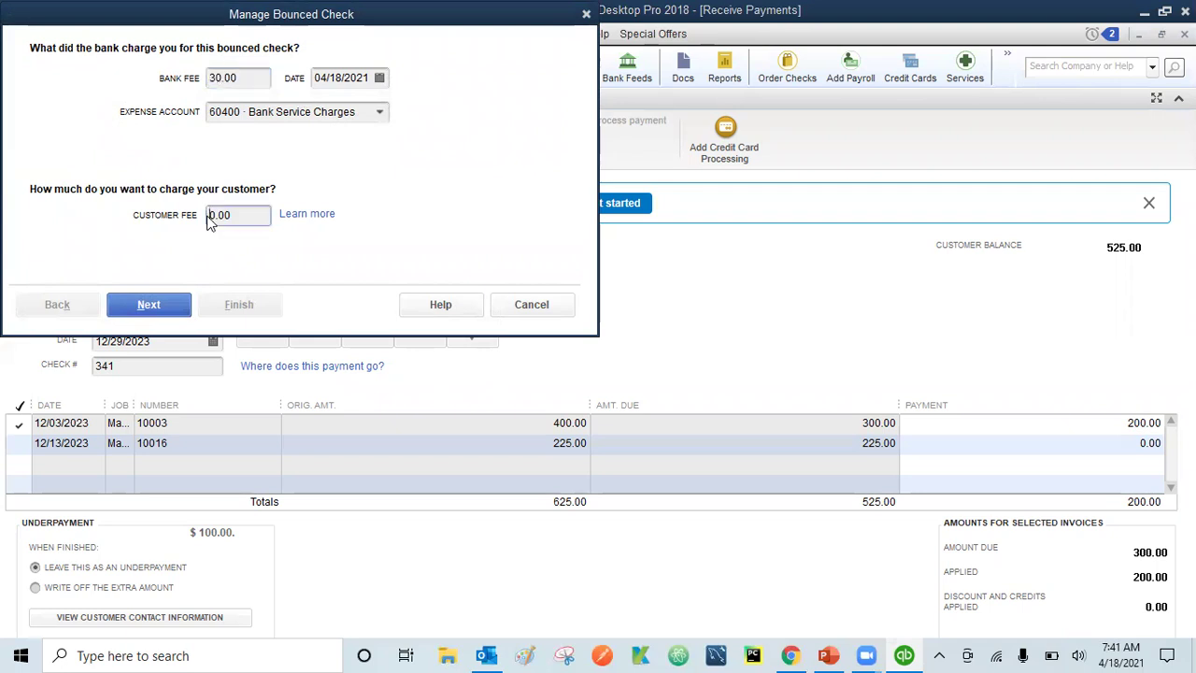
type("4")
left_click(148, 307)
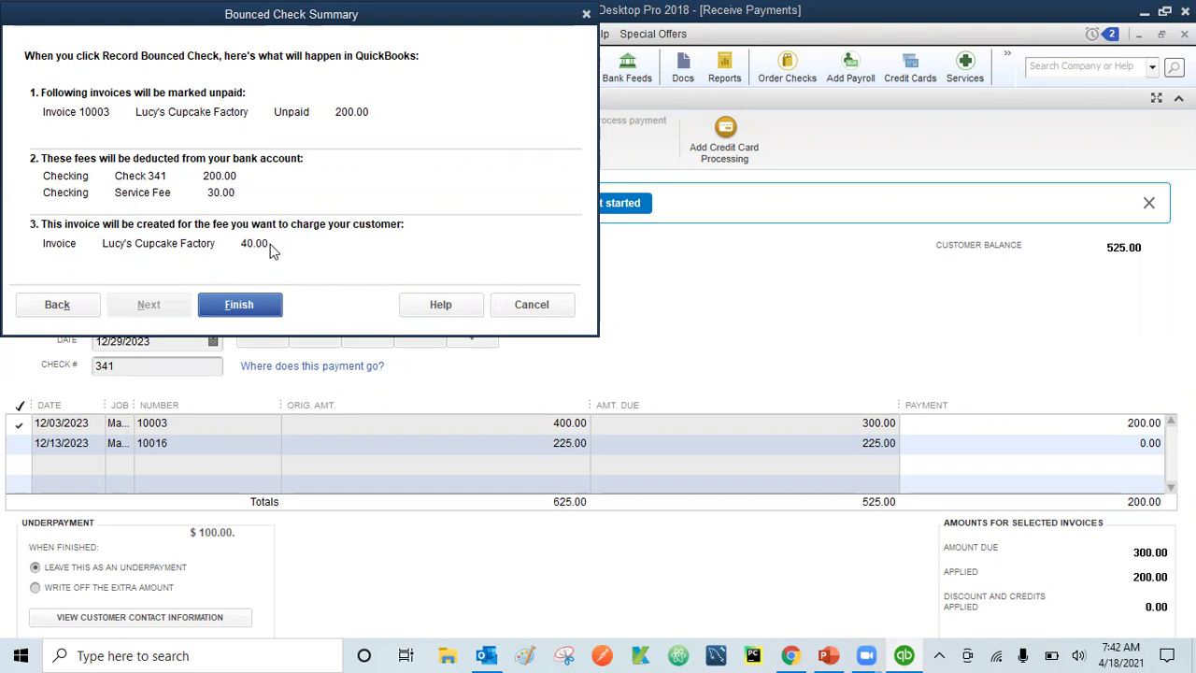
- Finish the bounced check, reopening invoice 10003 and creating 40.00 fee invoice 10023
left_click(240, 304)
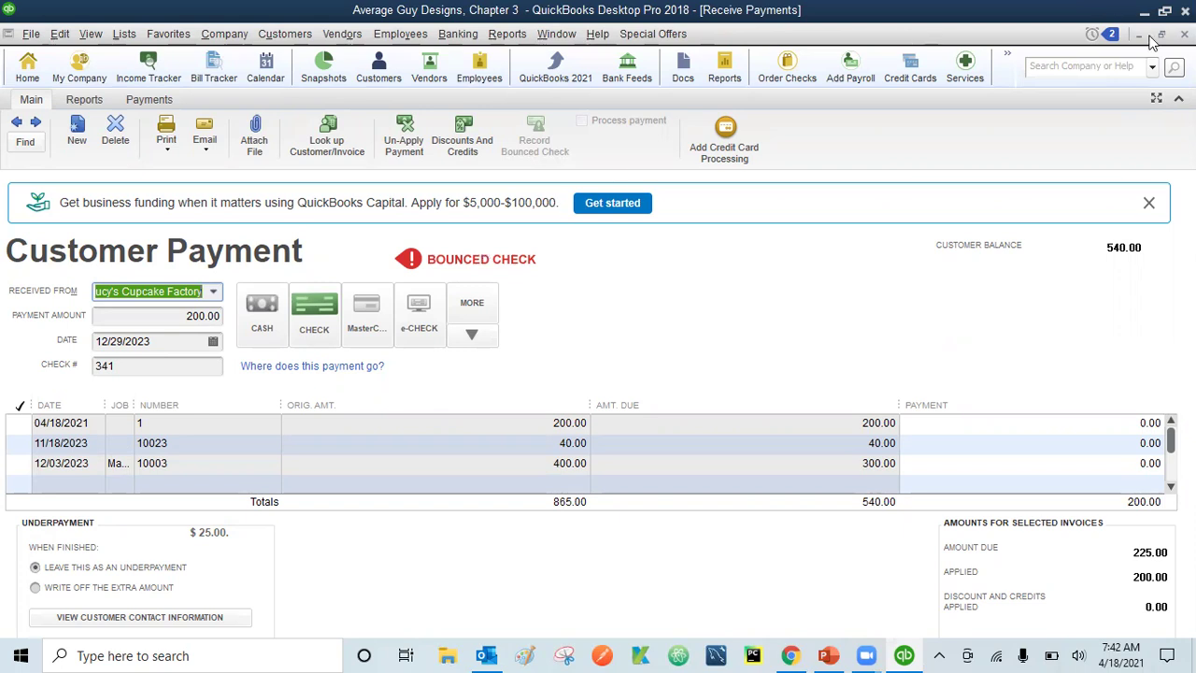
- Close the Customer Payment window and open the Banking menu
left_click(1185, 35)
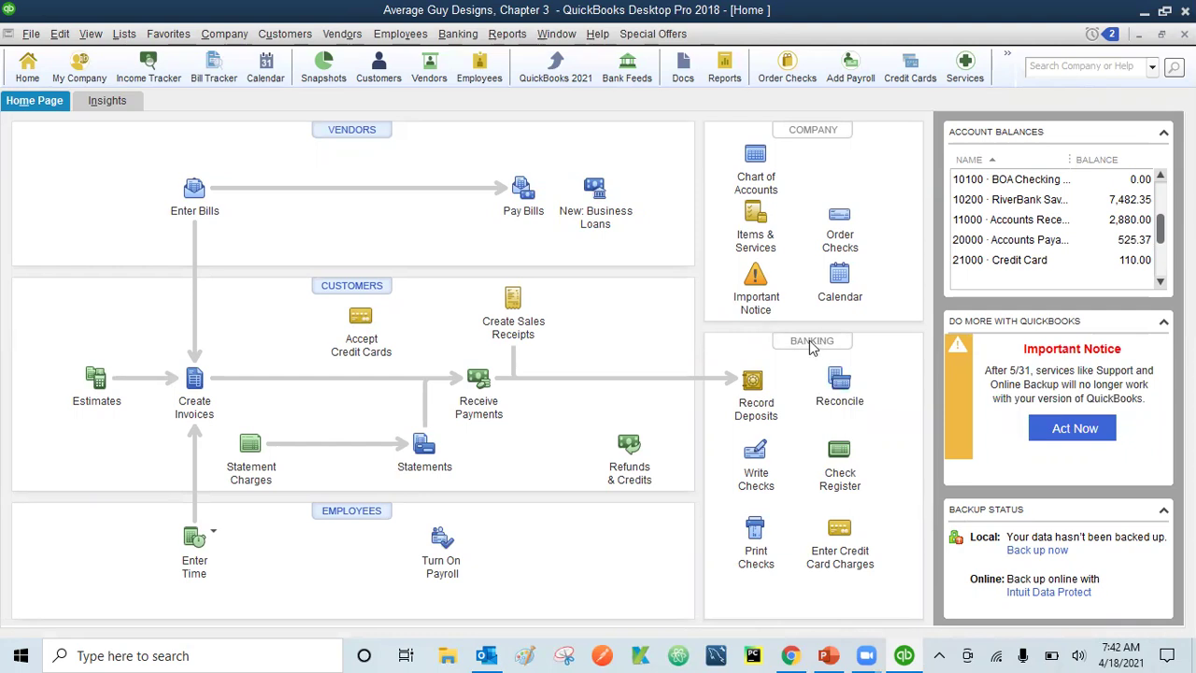
left_click(457, 33)
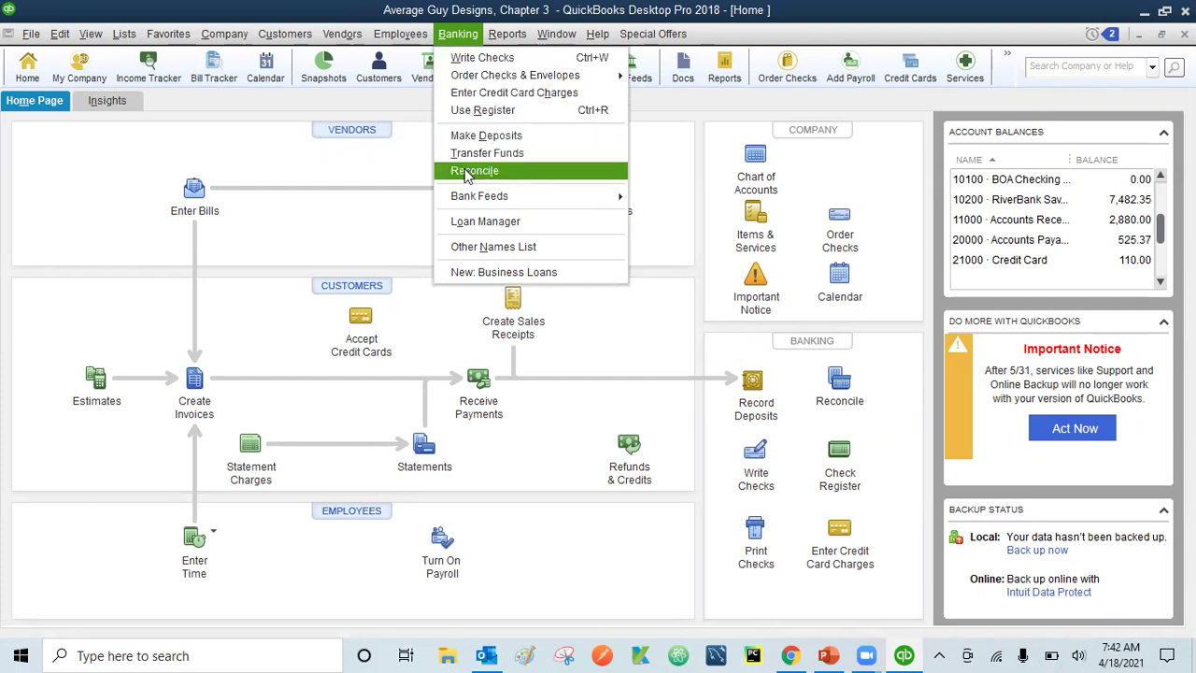
- Dismiss the Banking menu and open Begin Reconciliation for 10000 · Checking, statement date 03/31/2021
left_click(418, 177)
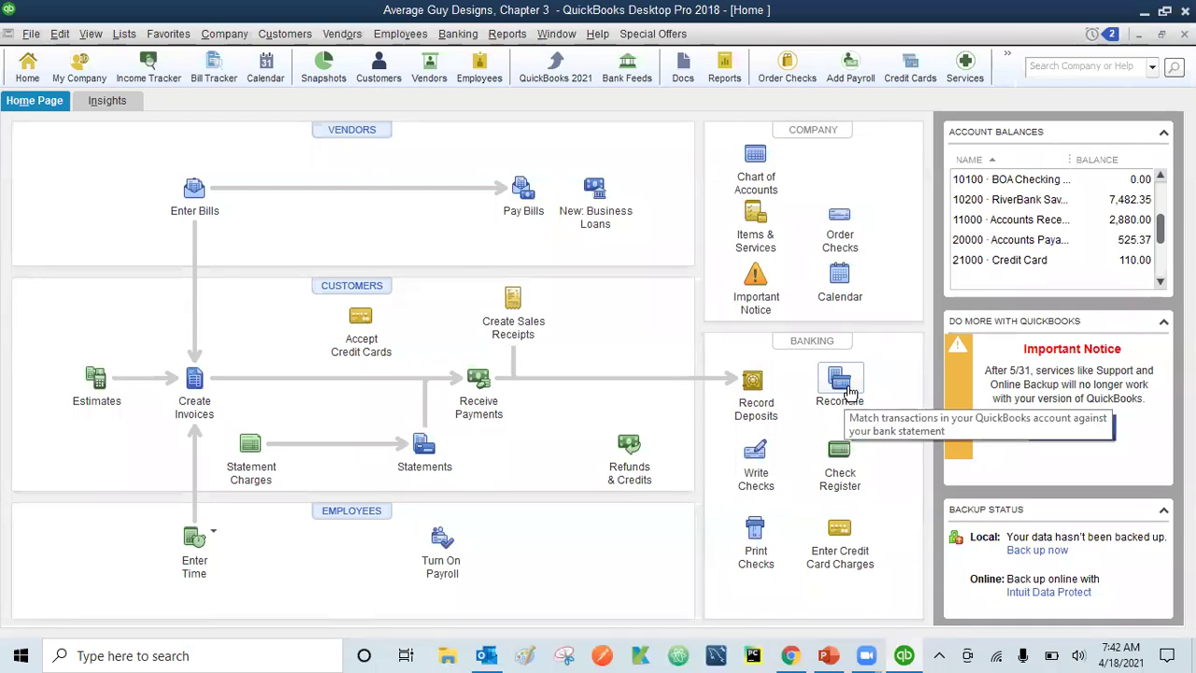
left_click(839, 383)
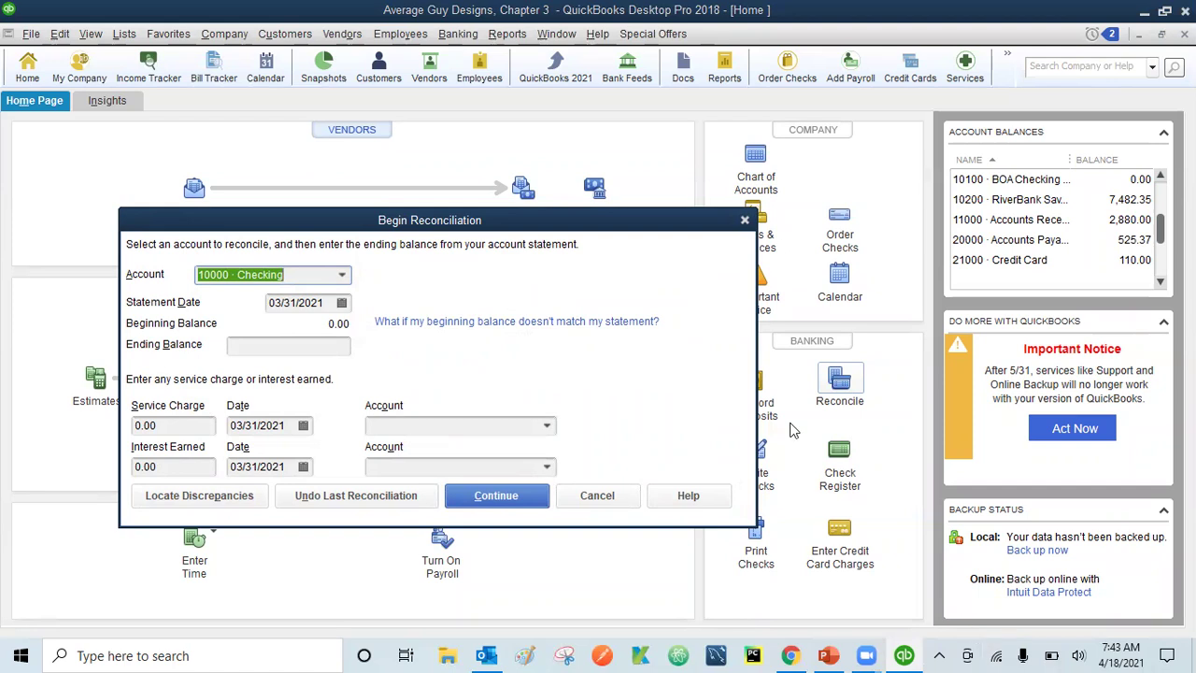
- Enter 100 as the checking statement's ending balance, correcting the mistyped 10, and continue
left_click(326, 302)
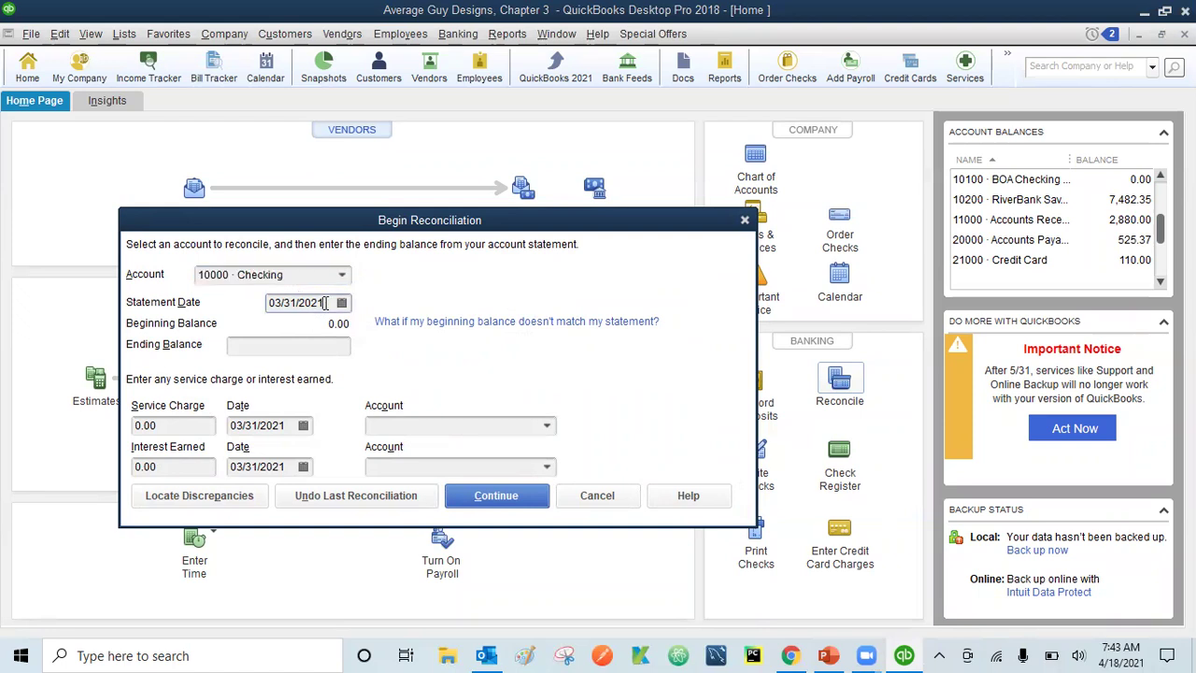
left_click(282, 345)
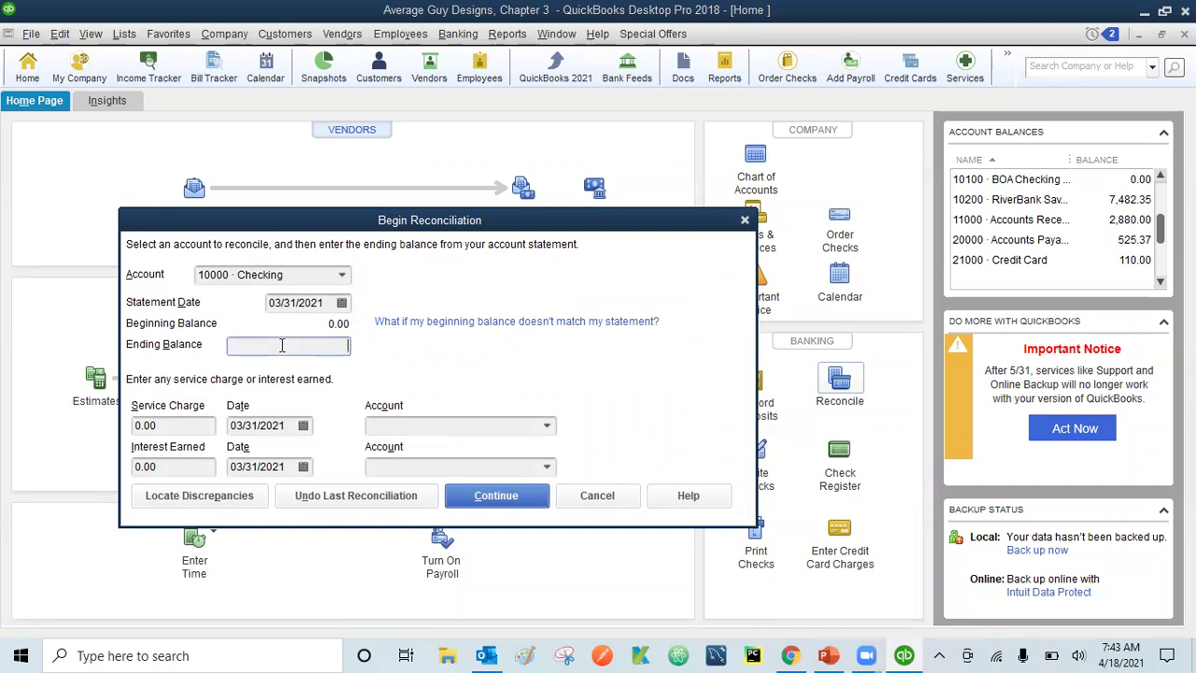
type("10")
left_click(329, 346)
key("Delete")
key("Delete")
type("100")
left_click(483, 498)
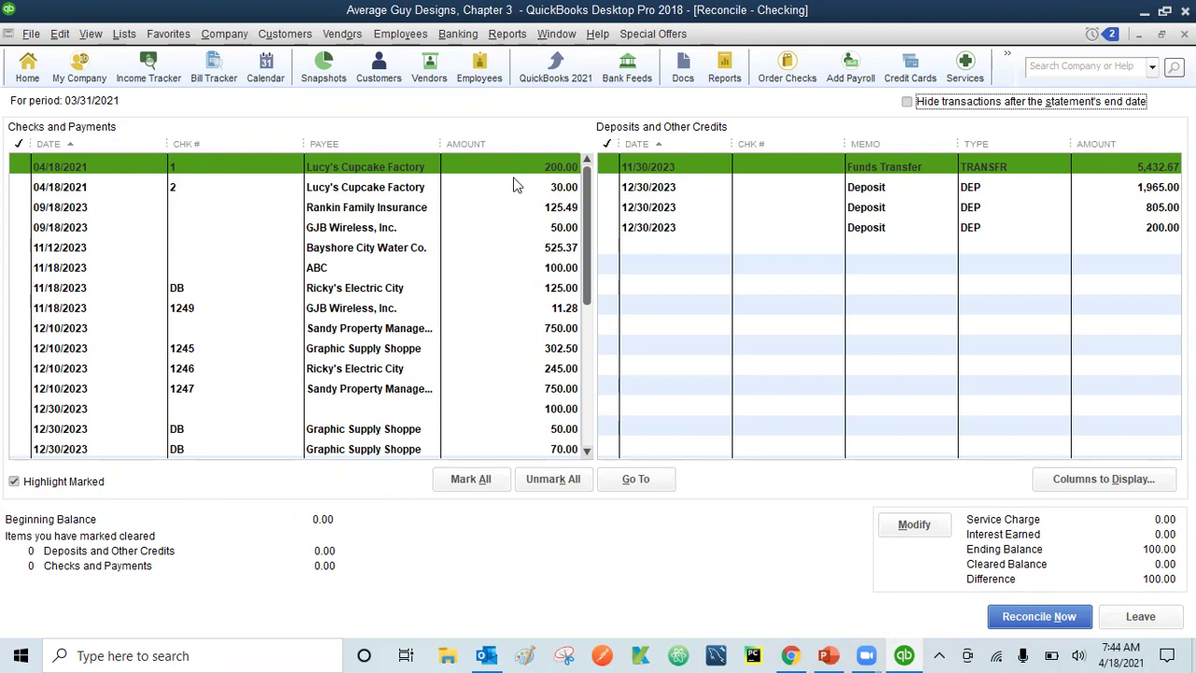
left_click(907, 103)
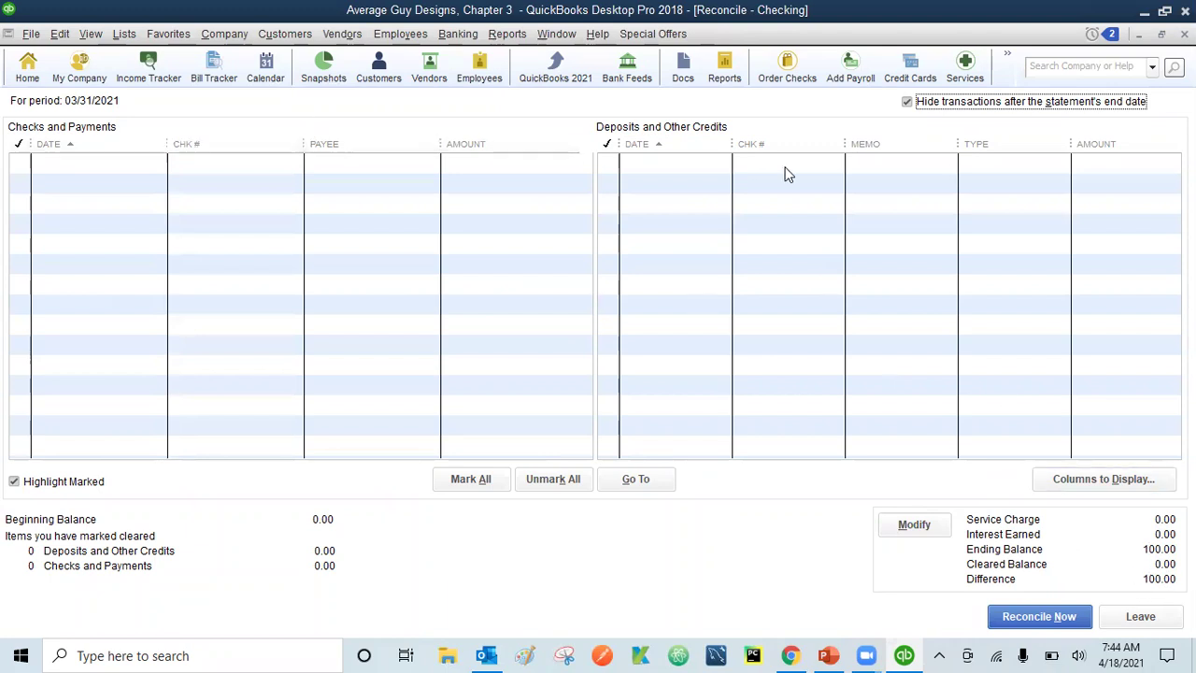
left_click(913, 103)
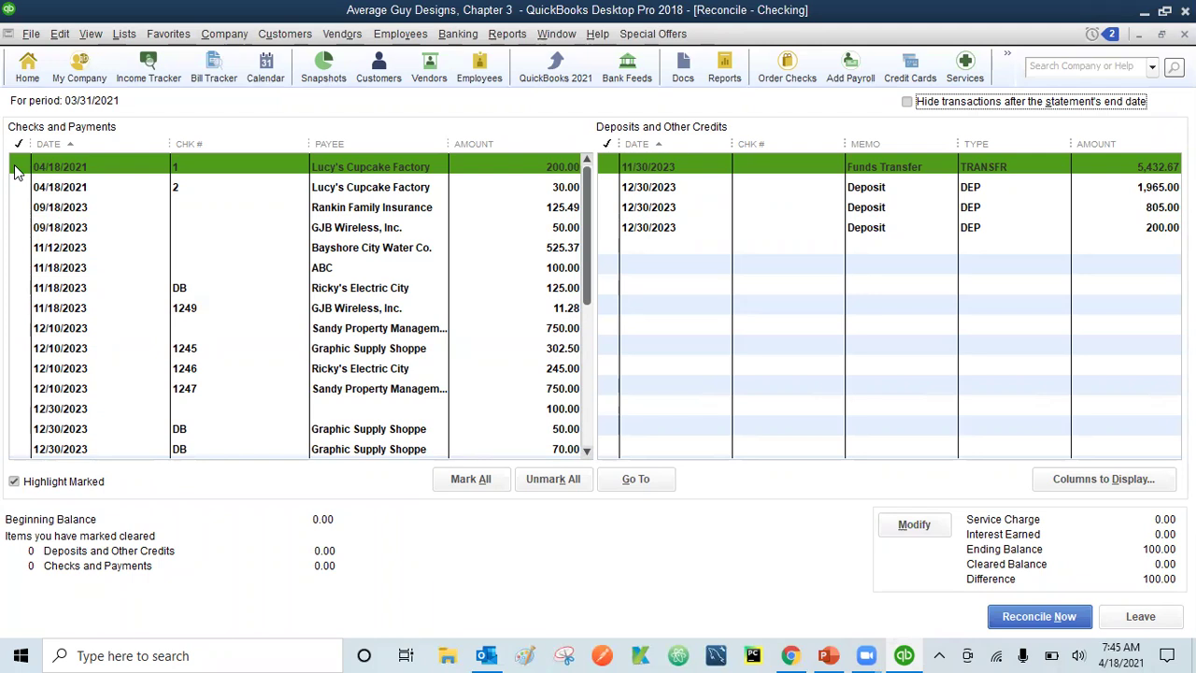
left_click(16, 170)
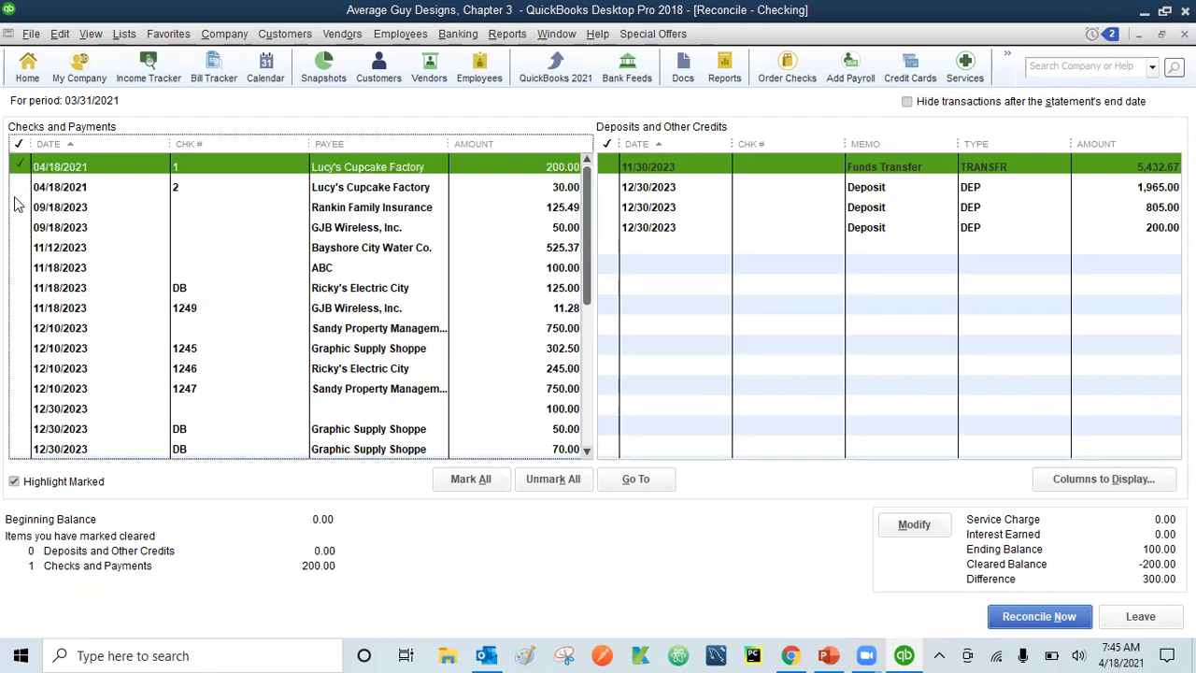
left_click(20, 192)
left_click(20, 205)
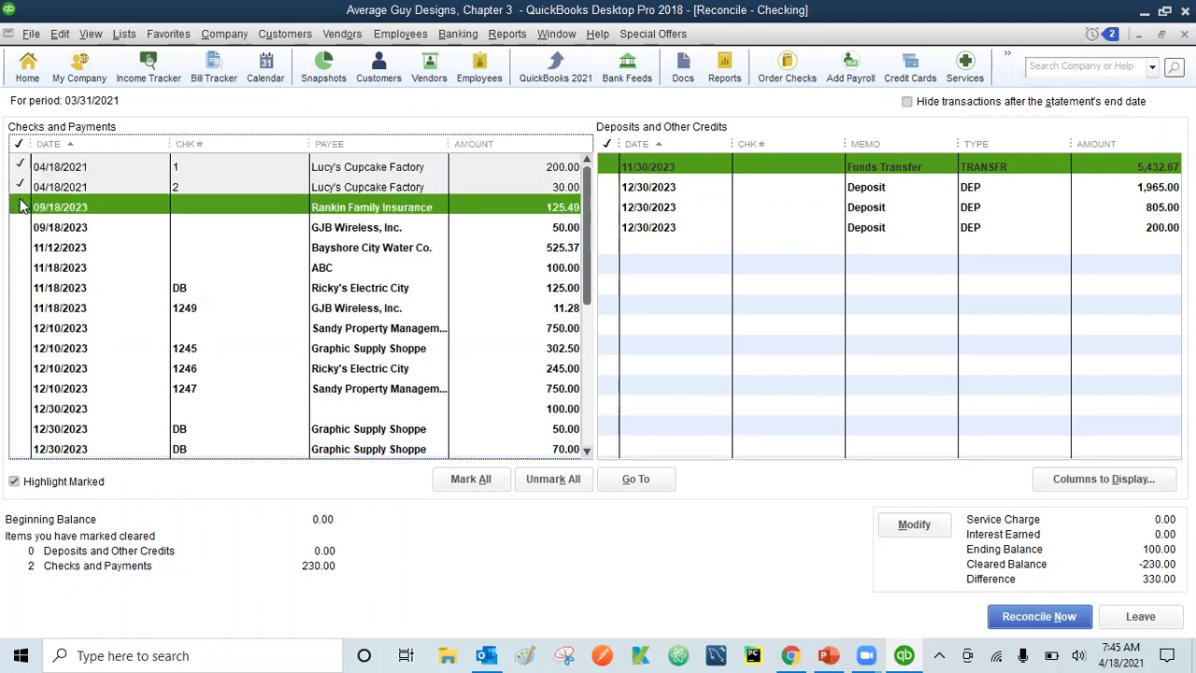
left_click(16, 250)
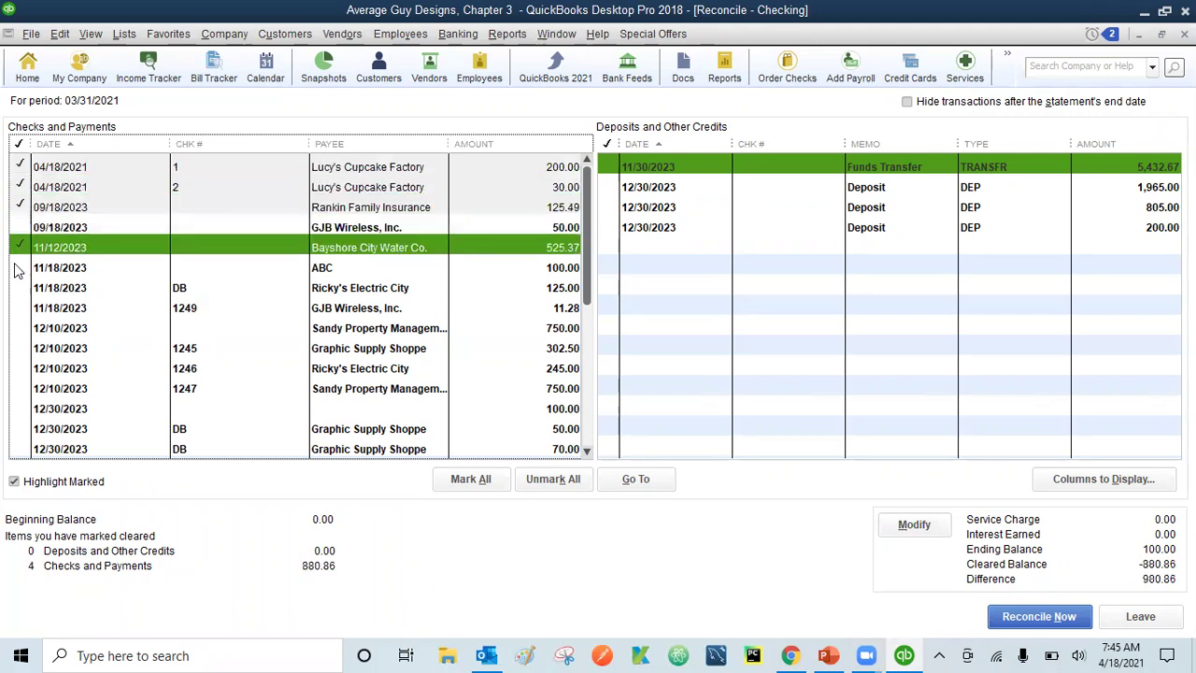
left_click(17, 269)
left_click(16, 290)
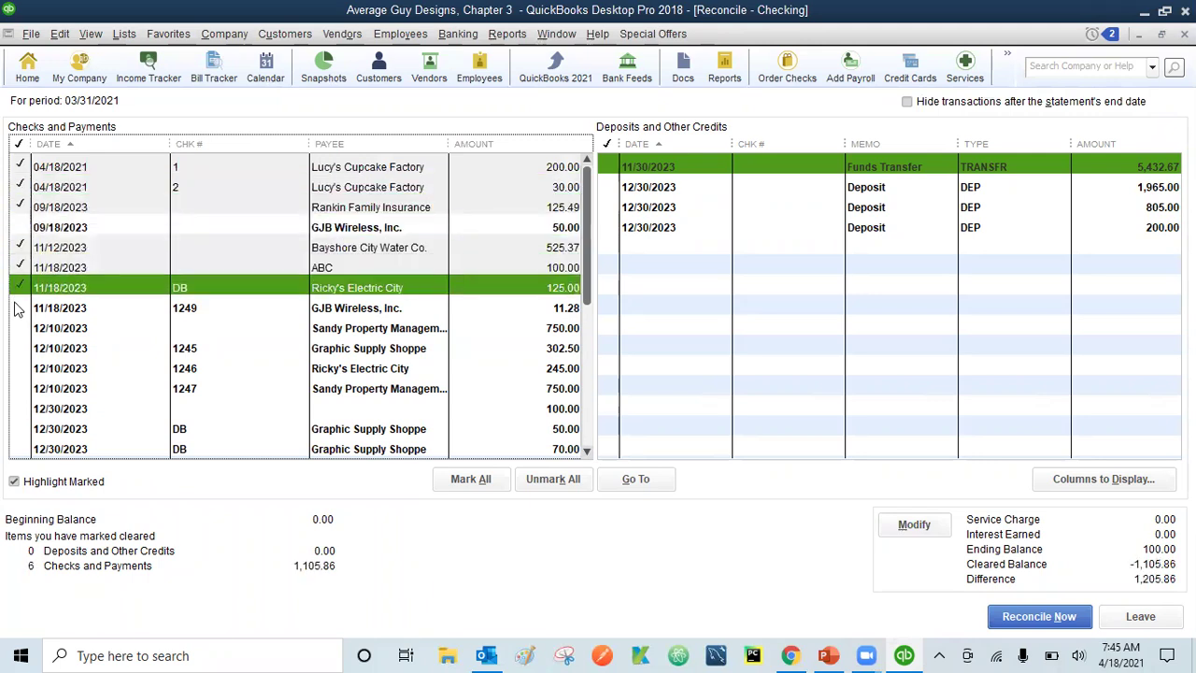
left_click(16, 310)
left_click(16, 308)
left_click(17, 288)
left_click(22, 267)
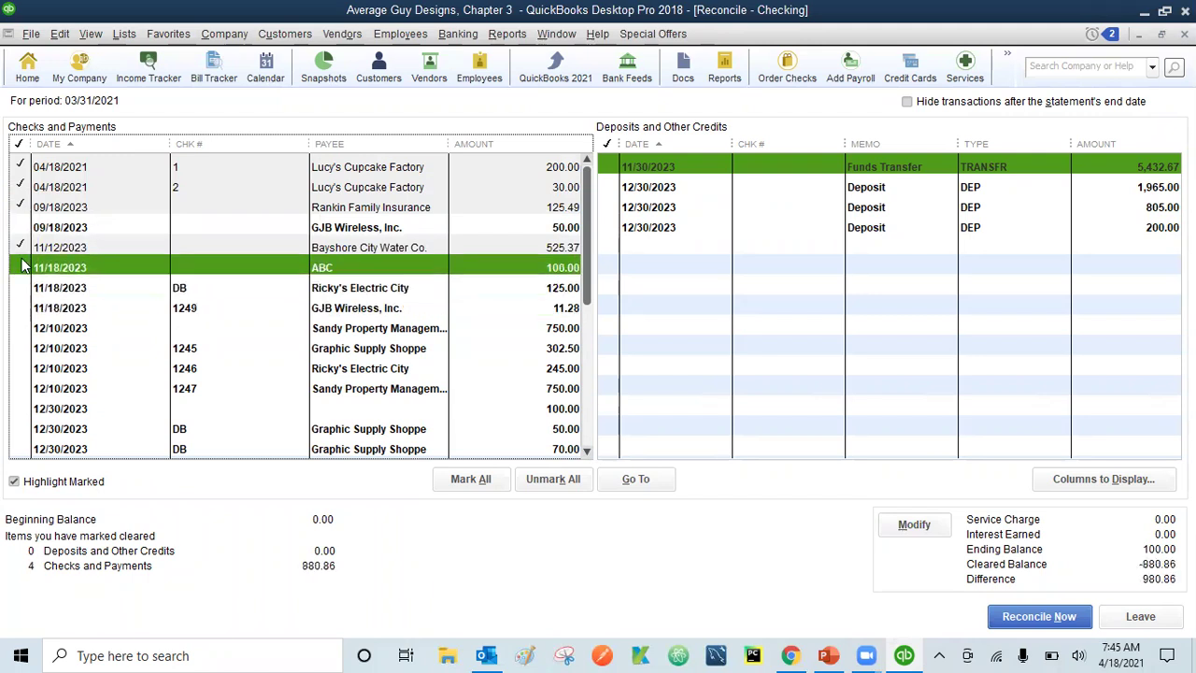
left_click(17, 247)
left_click(20, 229)
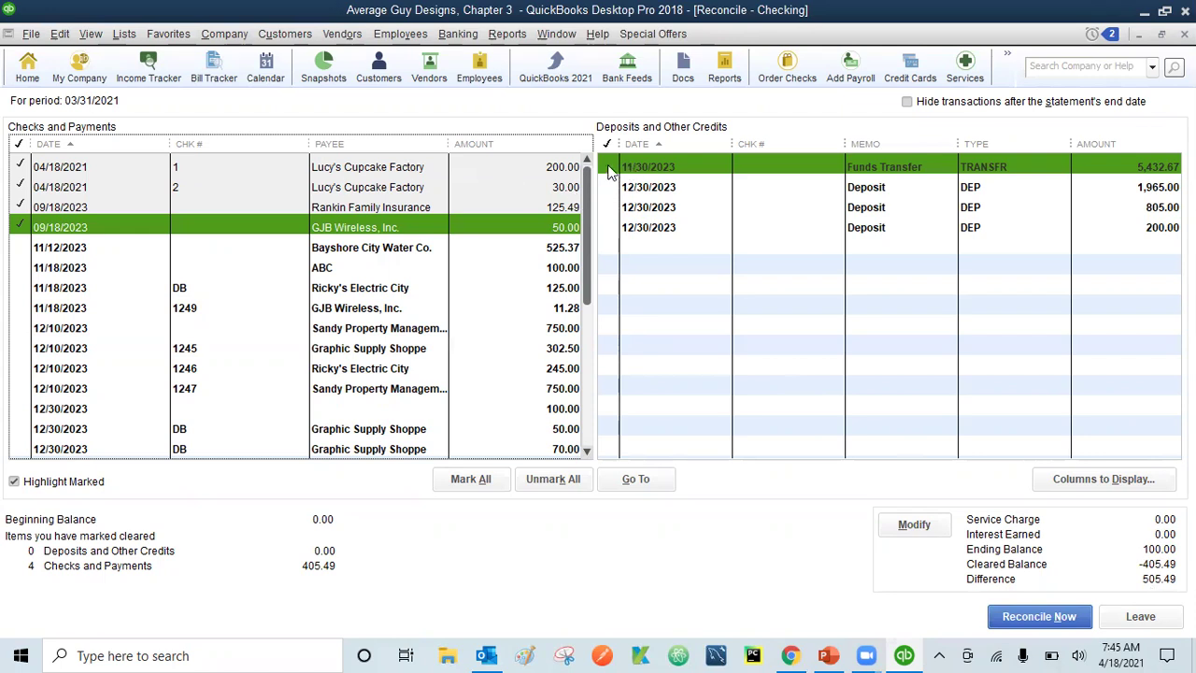
left_click(608, 168)
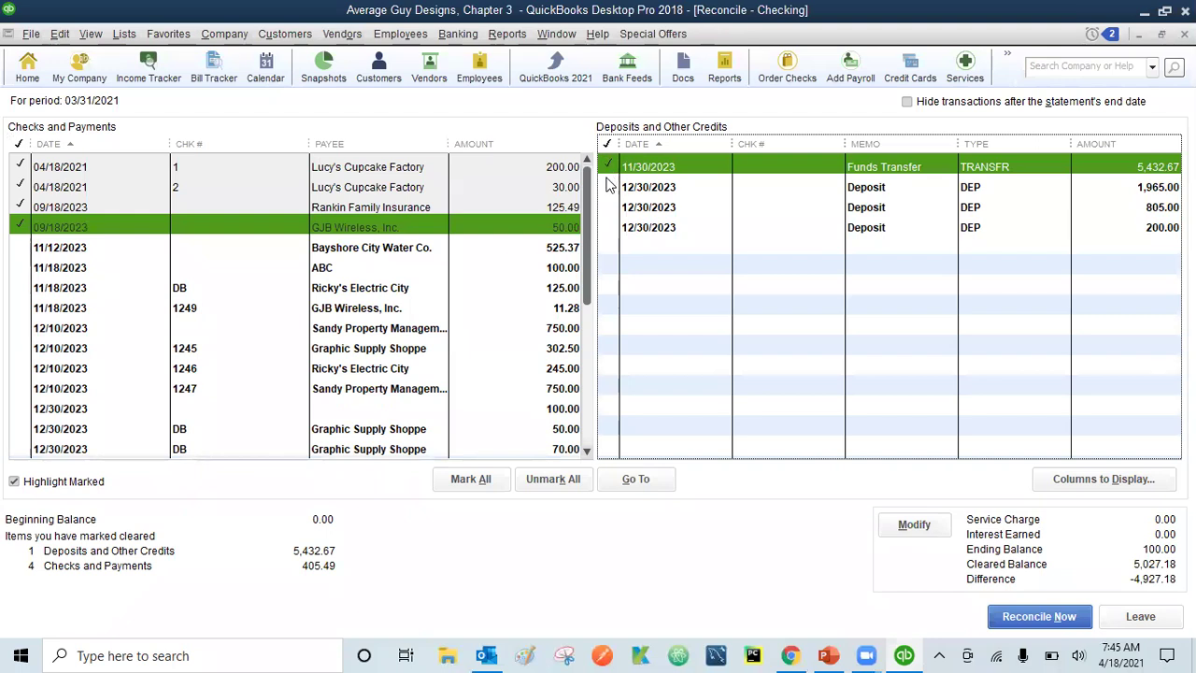
left_click(603, 187)
left_click(606, 206)
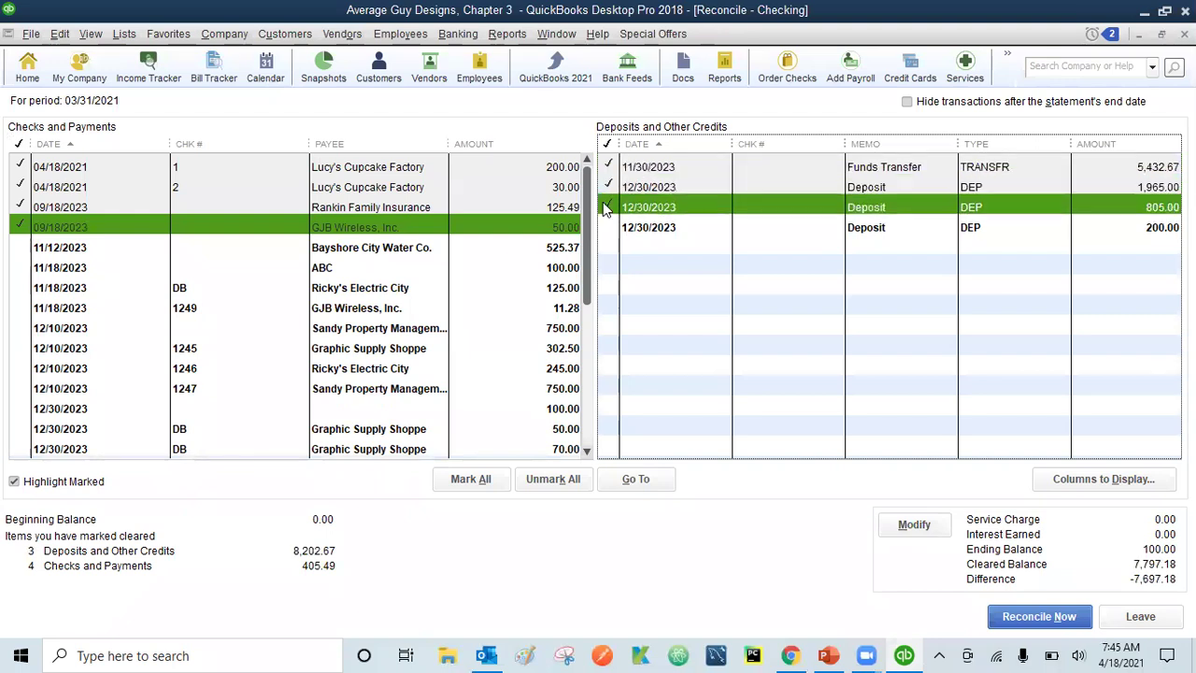
left_click(605, 228)
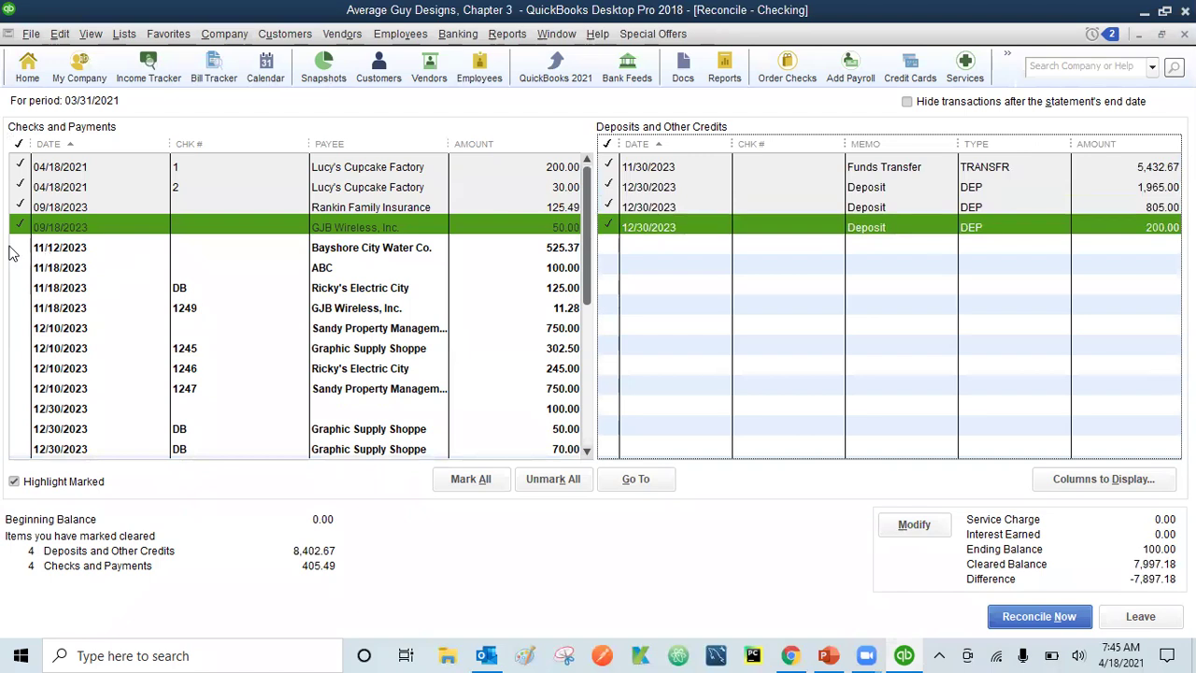
left_click(471, 479)
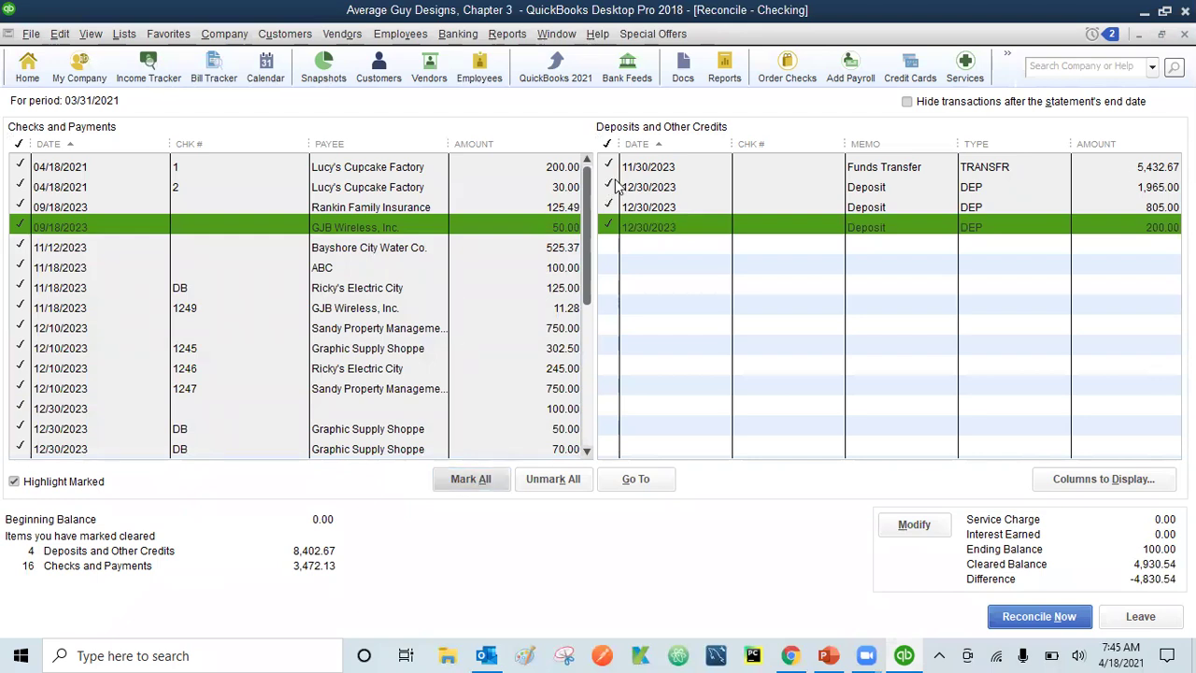
left_click(590, 372)
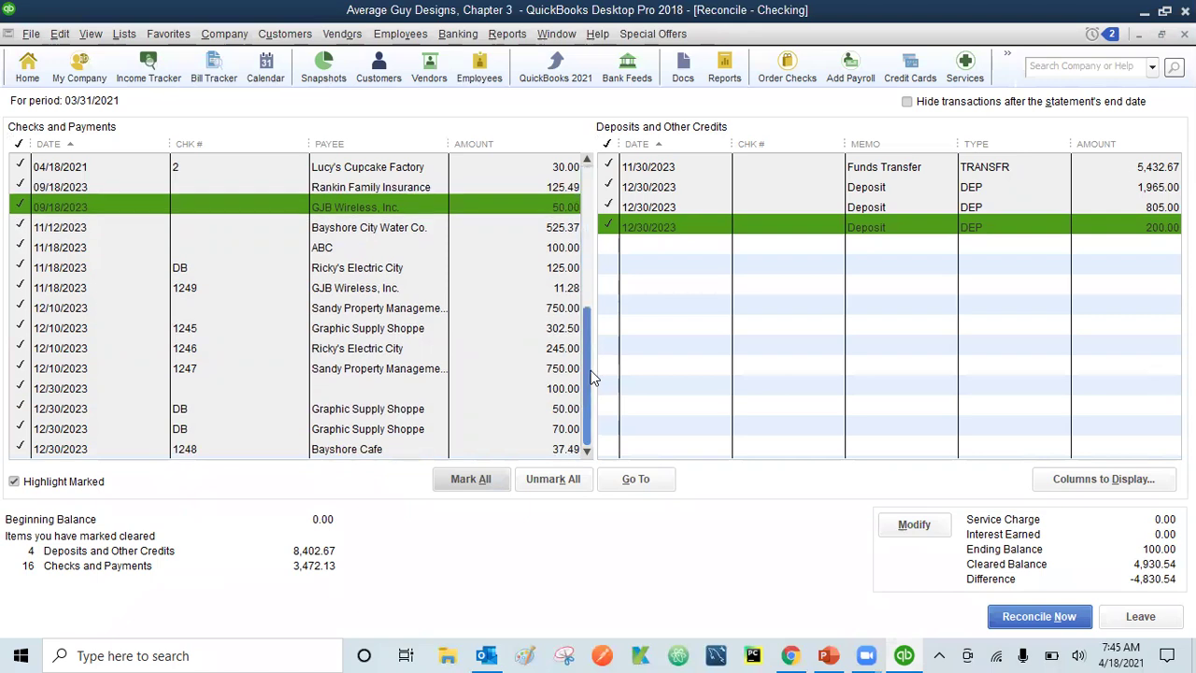
left_click(591, 185)
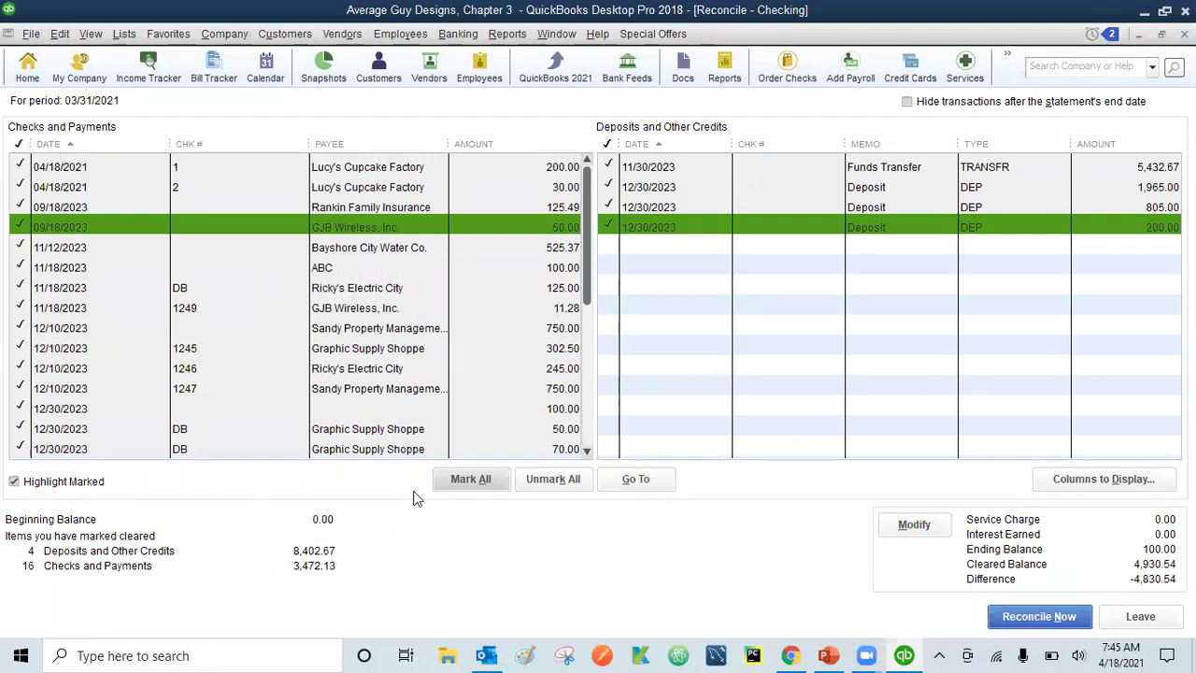
left_click(571, 479)
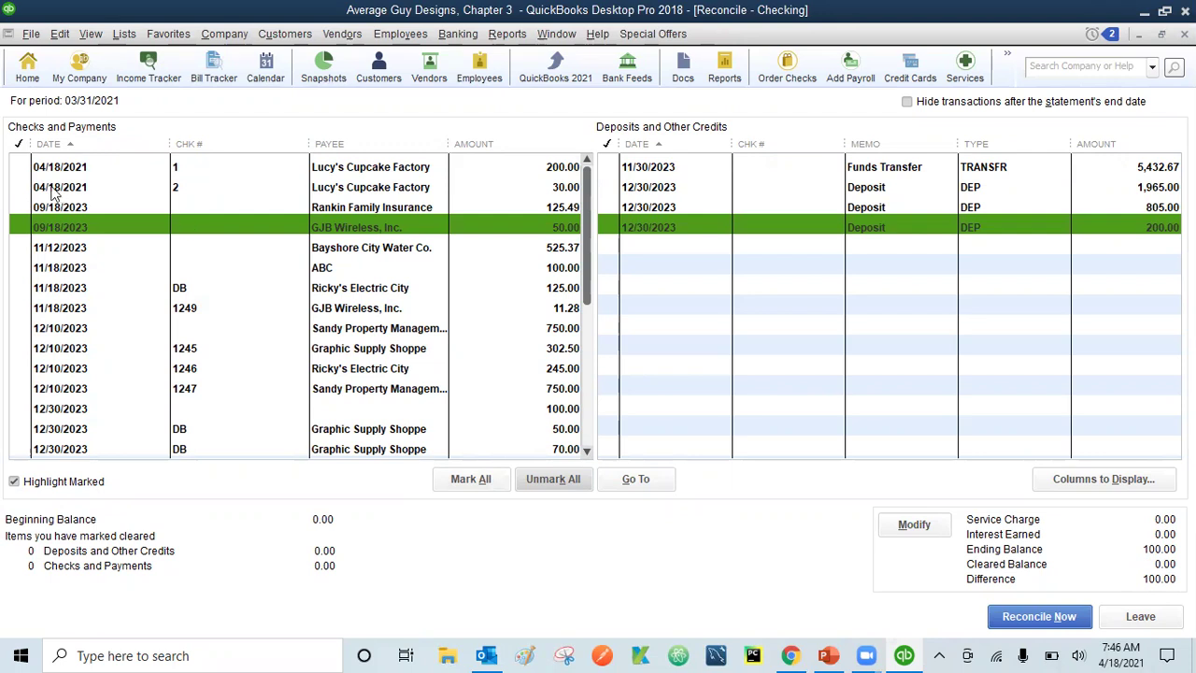
- Mark checks 1 (200.00) and 2 (30.00) cleared and leave the reconciliation keeping the marks
left_click(24, 167)
left_click(25, 187)
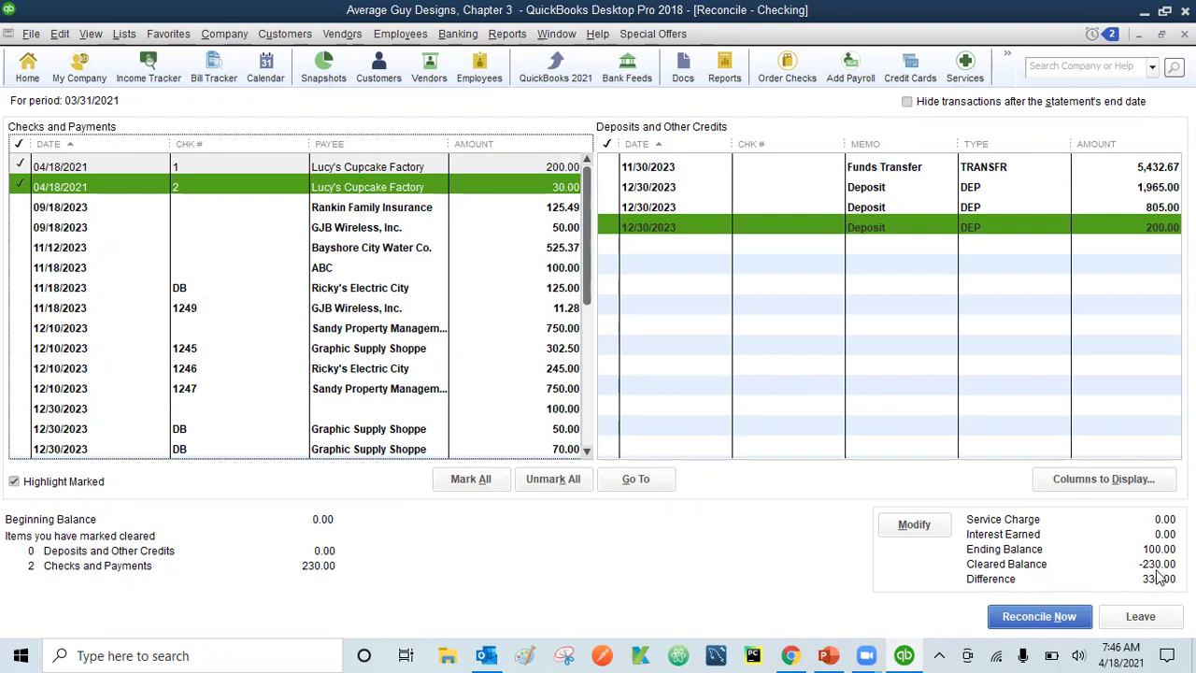
left_click(1142, 619)
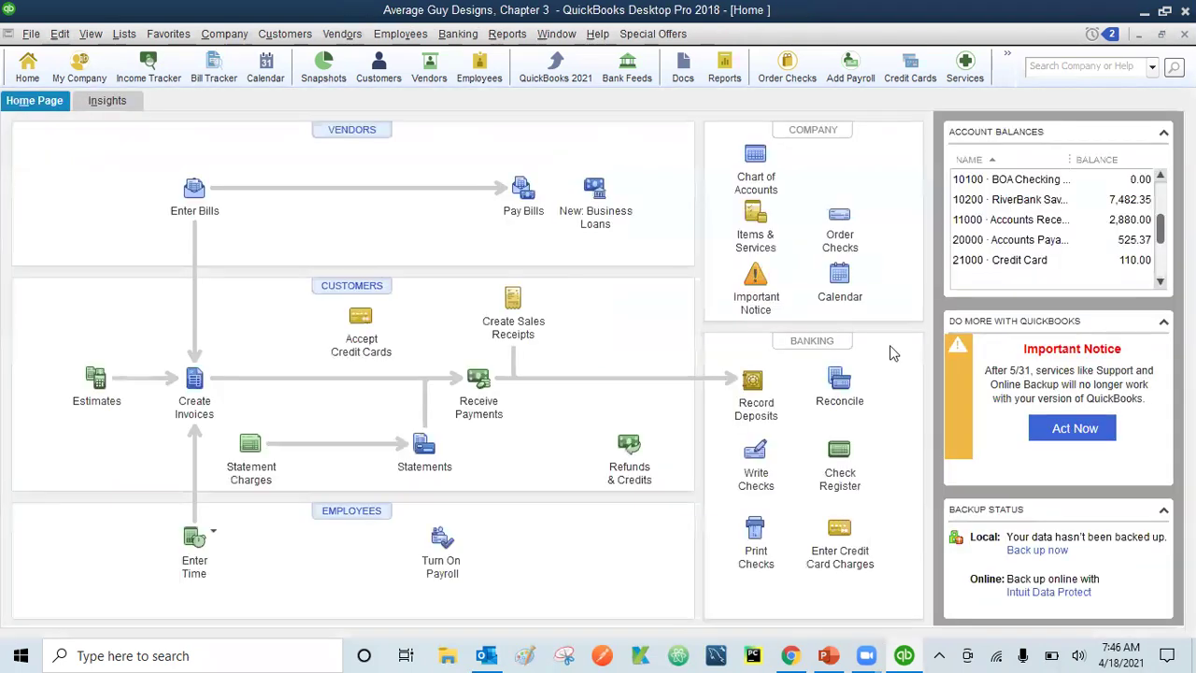
- Restart the Checking reconciliation and replace the ending balance with 430.00
left_click(846, 377)
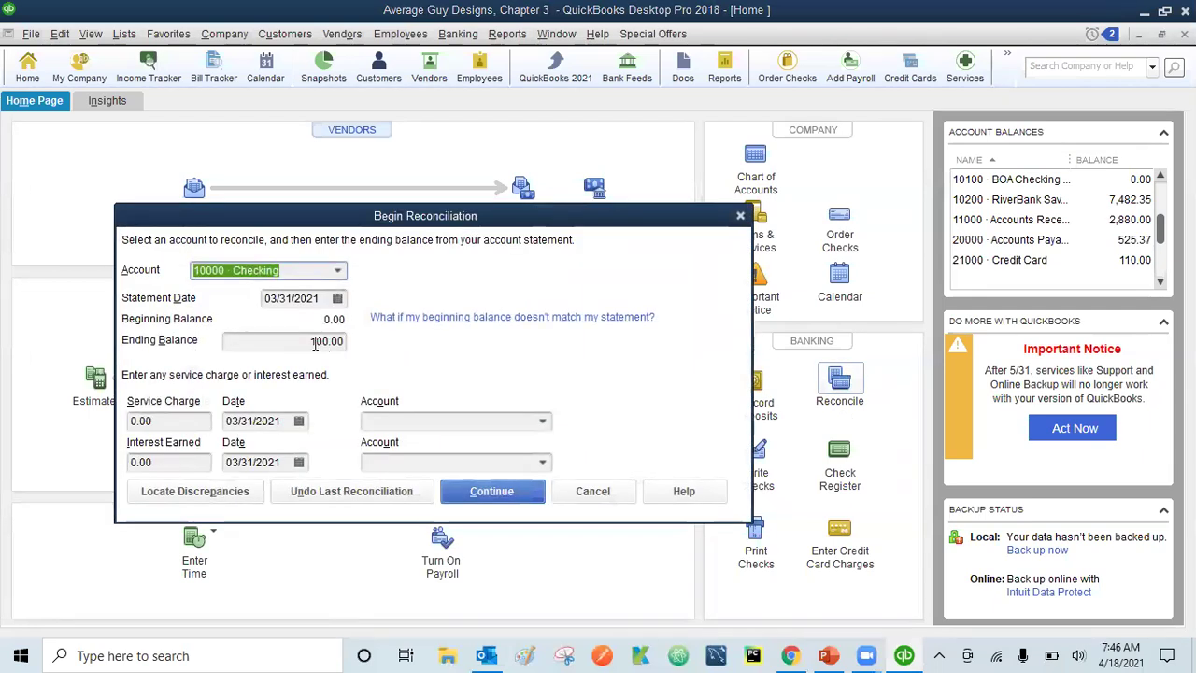
left_click(308, 342)
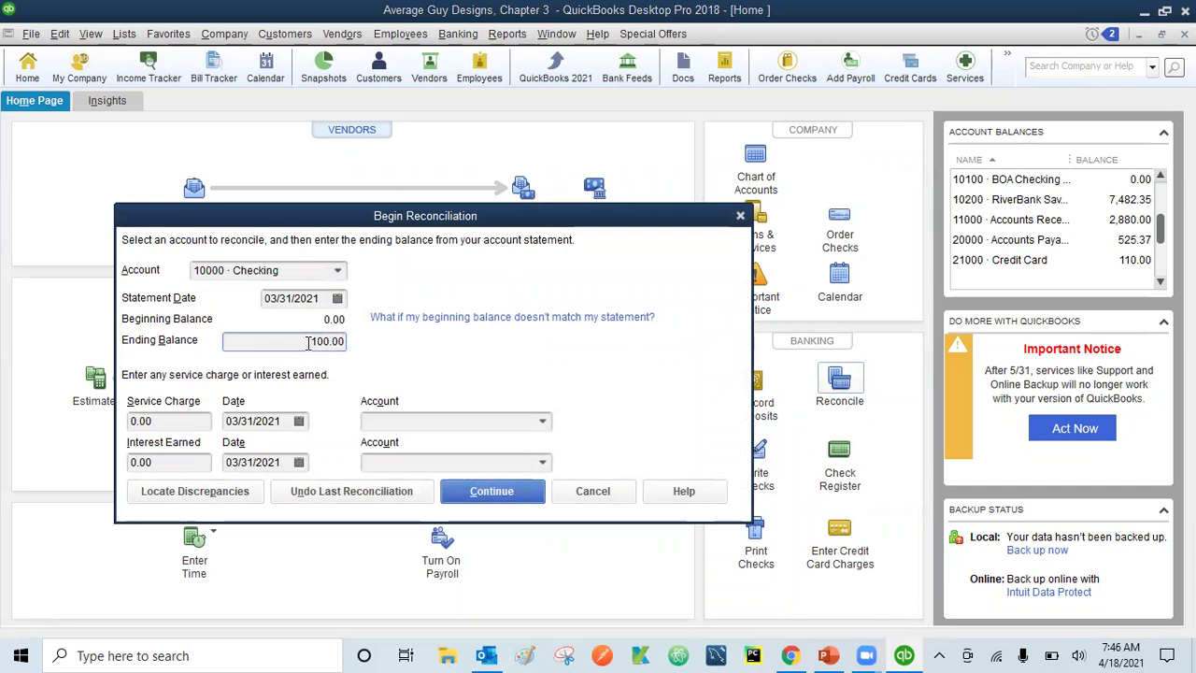
key("Delete")
key("Delete")
type("43")
- Continue with the 430.00 ending balance, see the 660.00 difference, and leave to correct it
left_click(501, 493)
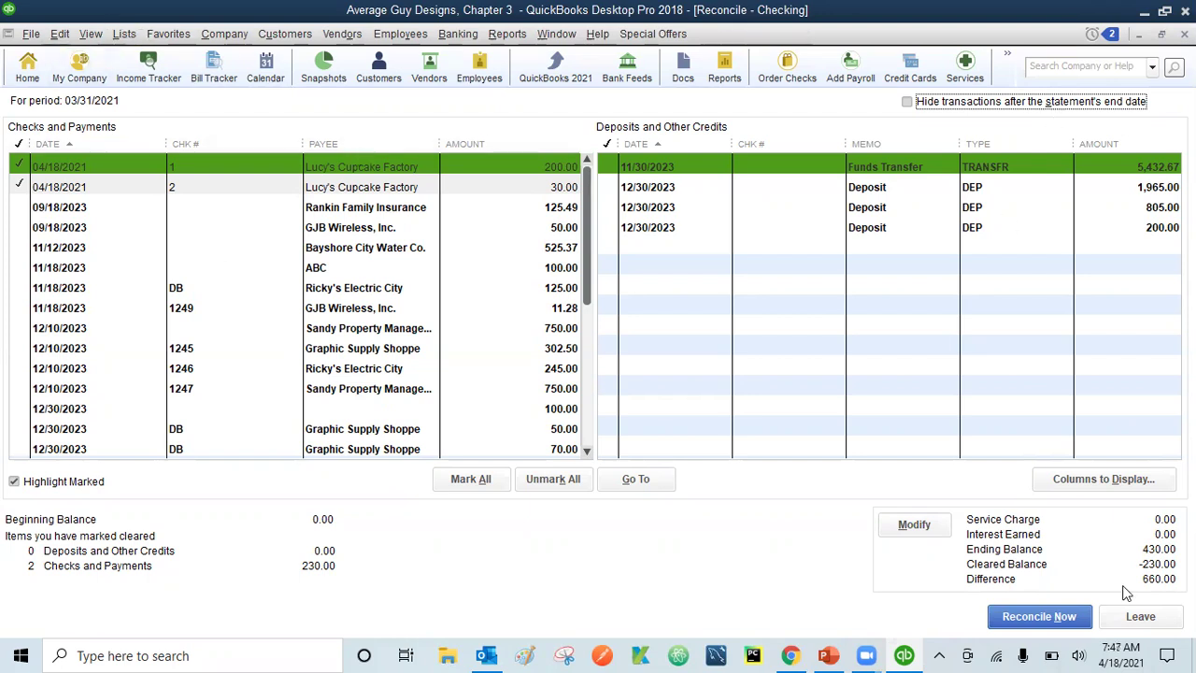
left_click(1147, 620)
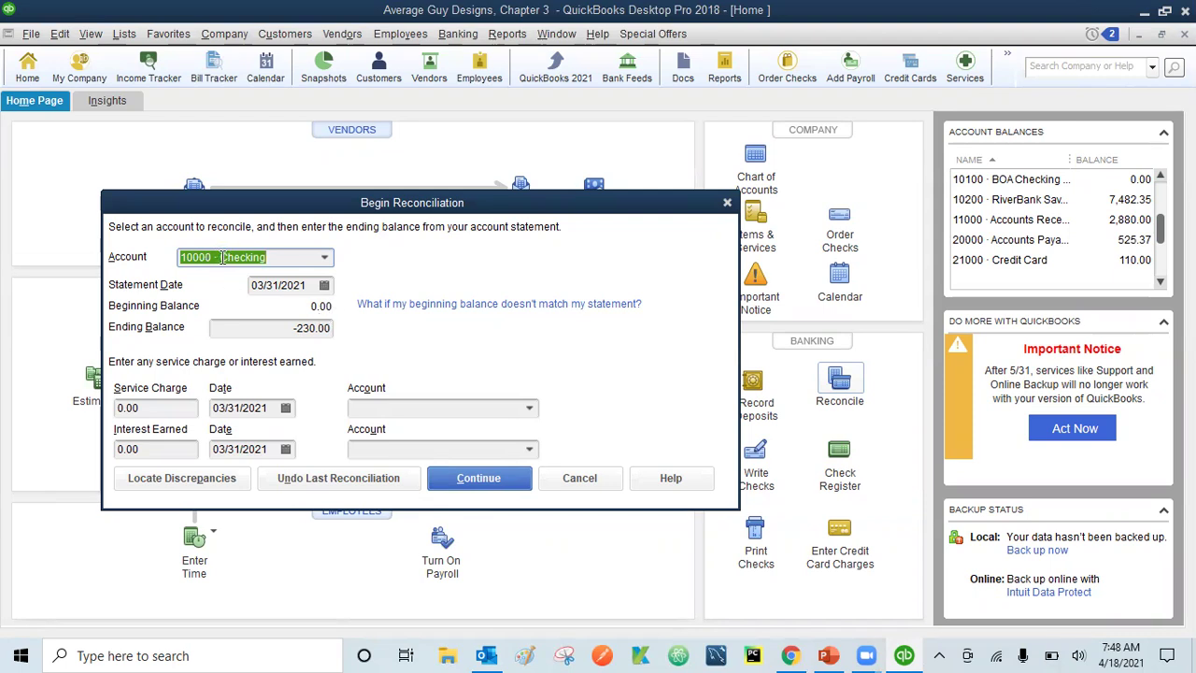
- Reconcile Checking at -230.00 with zero difference and display both reconciliation reports
left_click(478, 484)
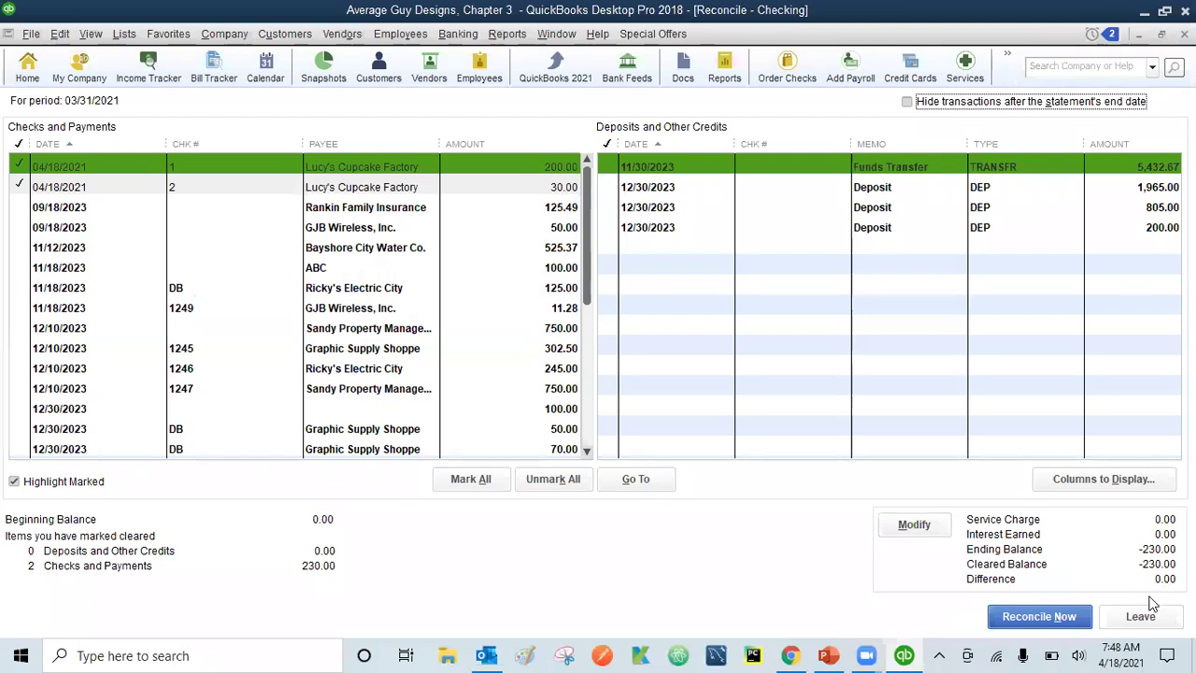
left_click(1040, 619)
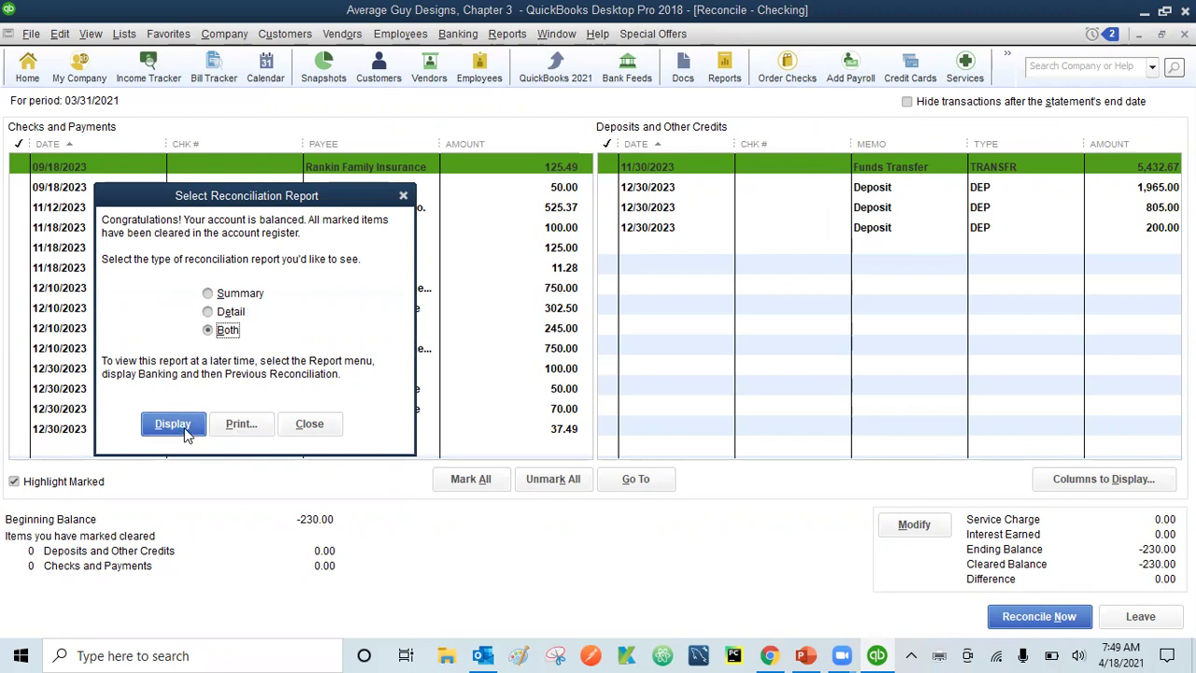
left_click(327, 430)
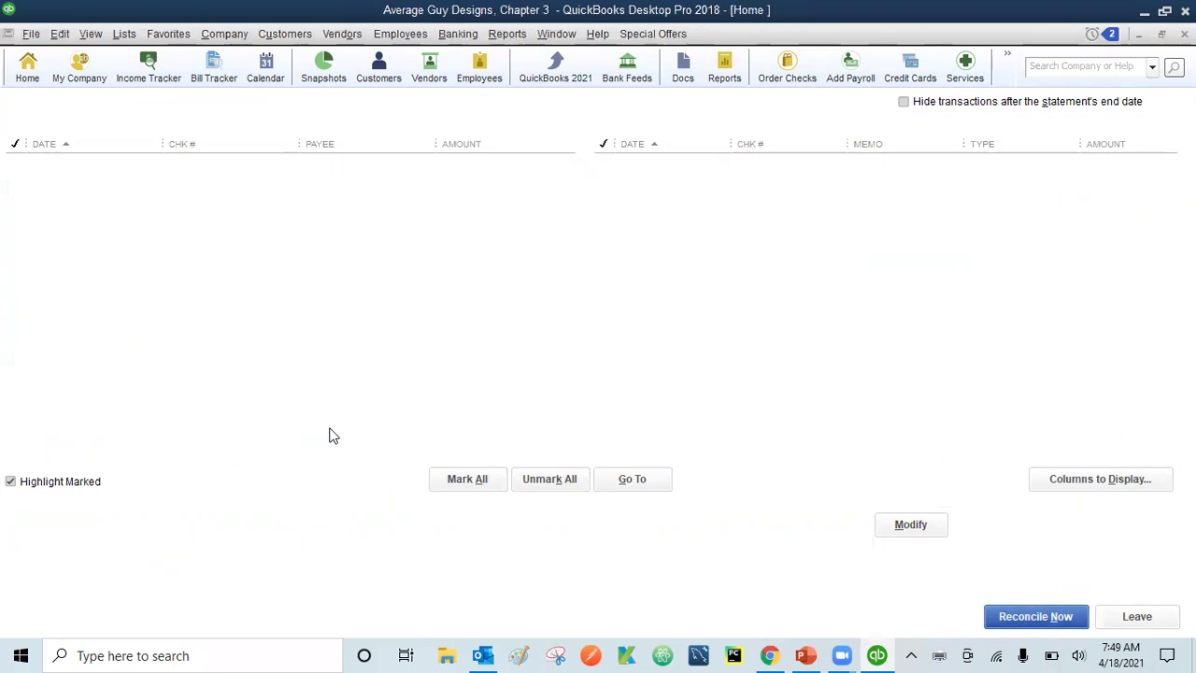